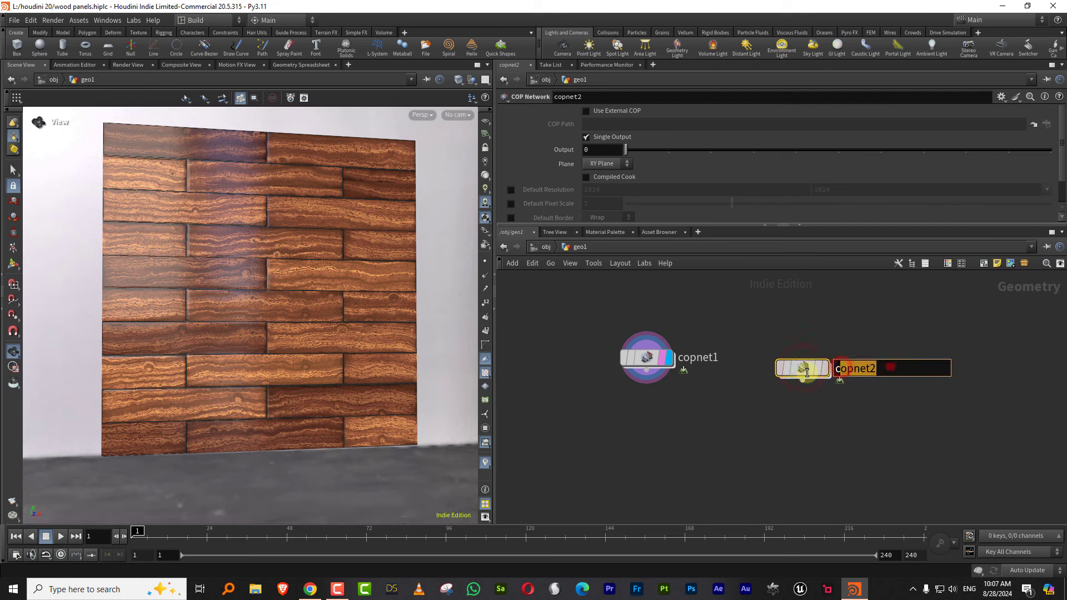
Rename the second COP network wood_panels and go inside it, with the viewport switched to headlight-only lighting
type("wood_panels")
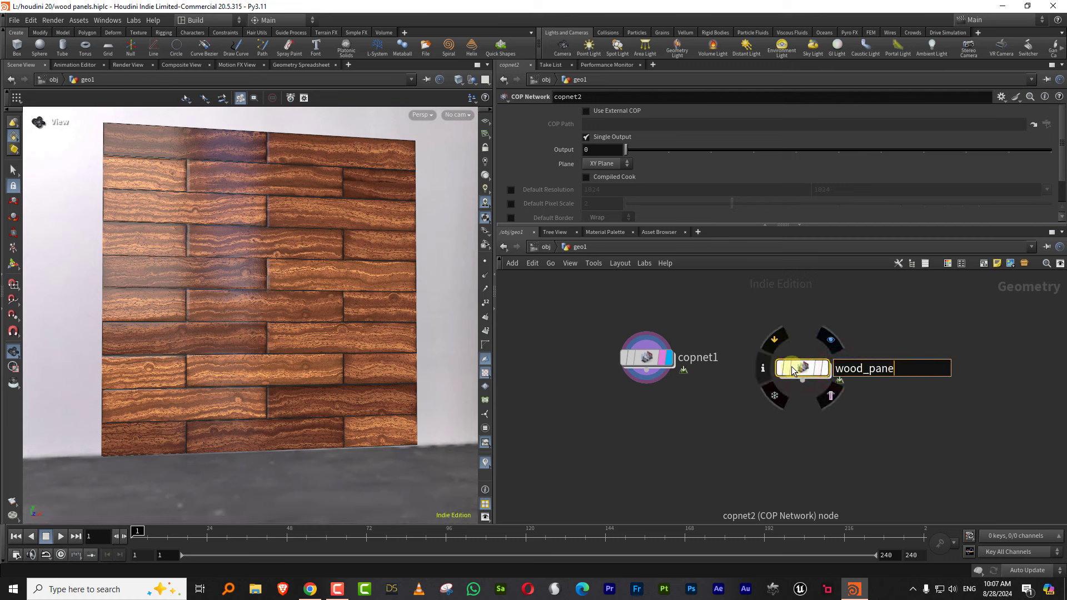
key("Return")
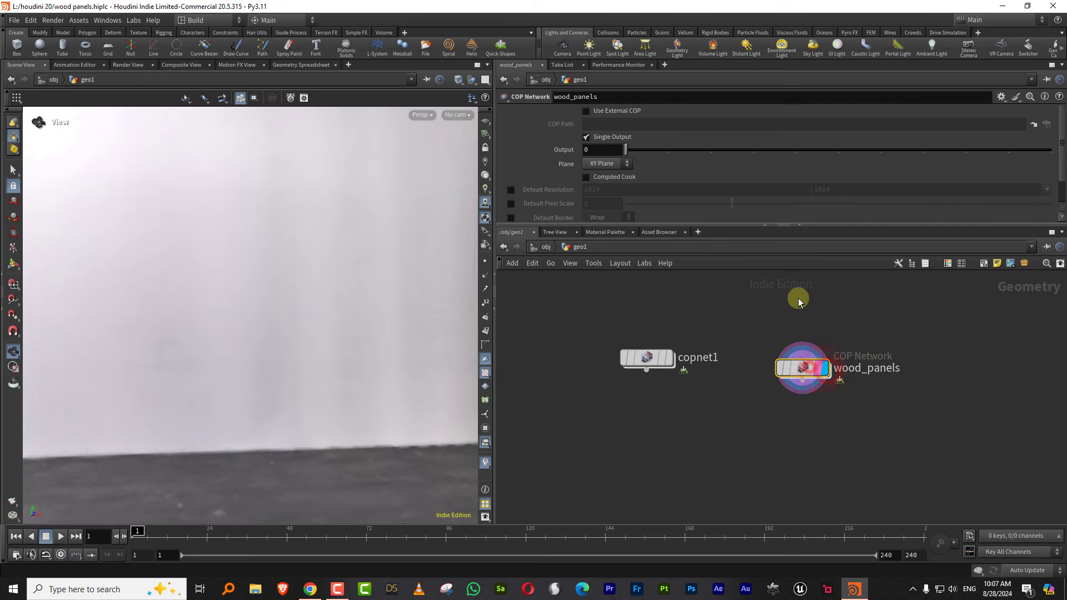
left_click_drag(727, 227, 727, 279)
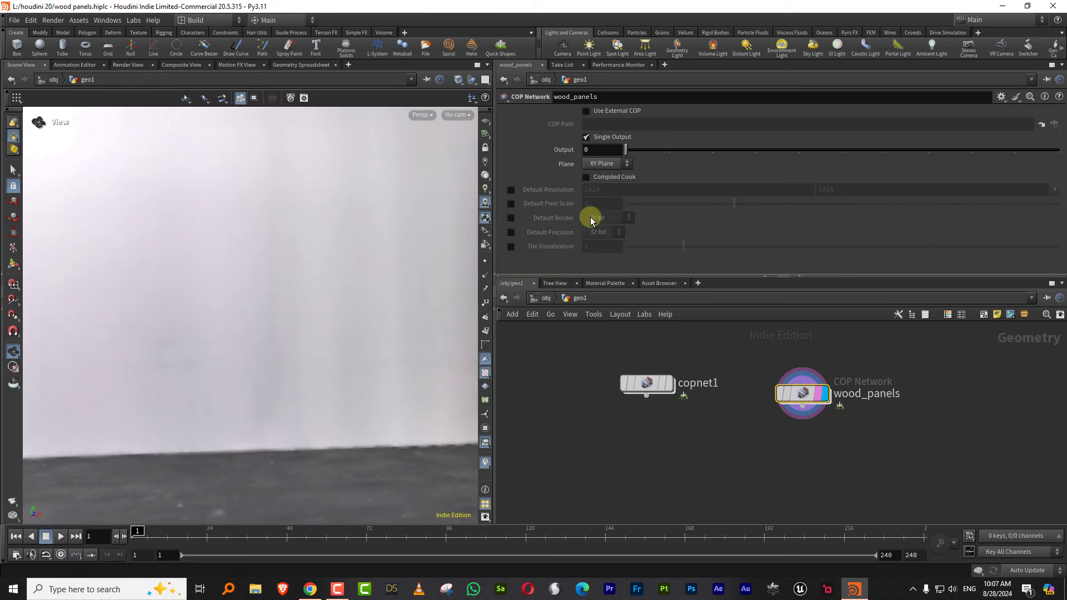
double_click(802, 385)
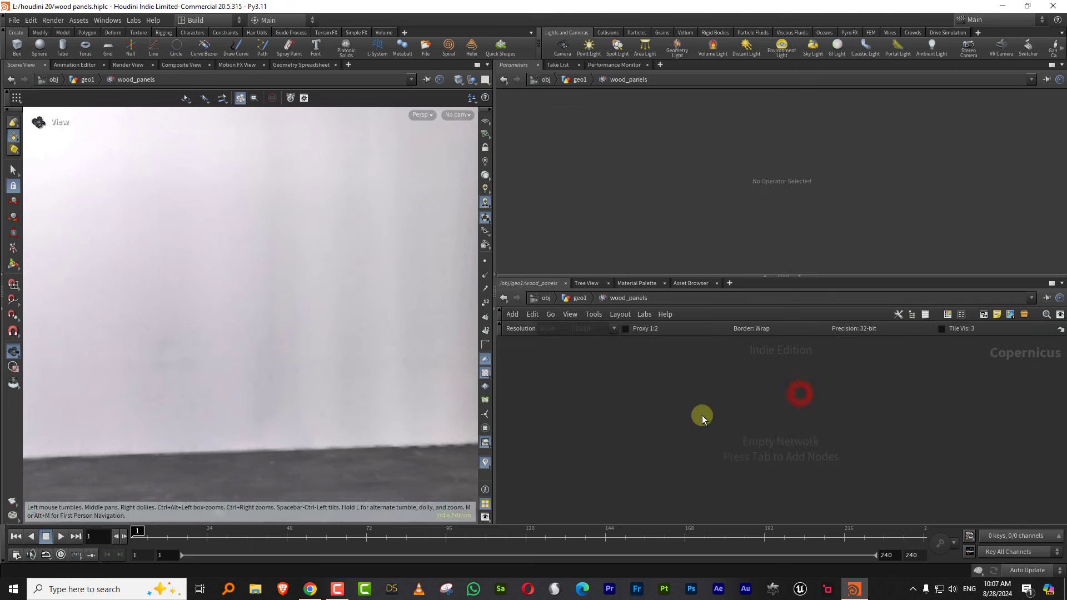
left_click(486, 176)
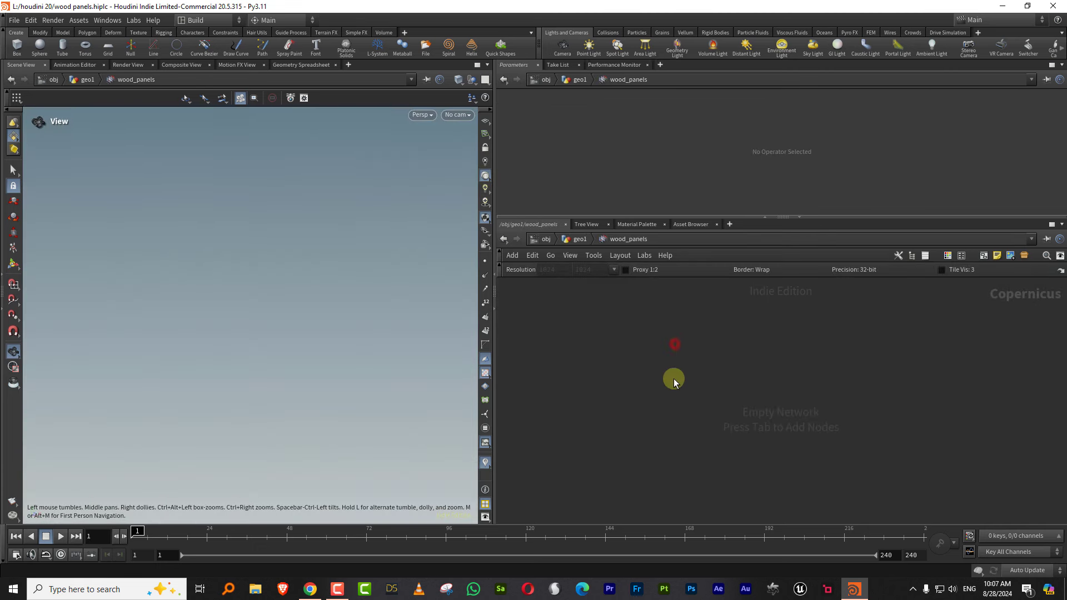
Add a Fractal Noise node to the empty wood_panels network
key("Tab")
type("fr")
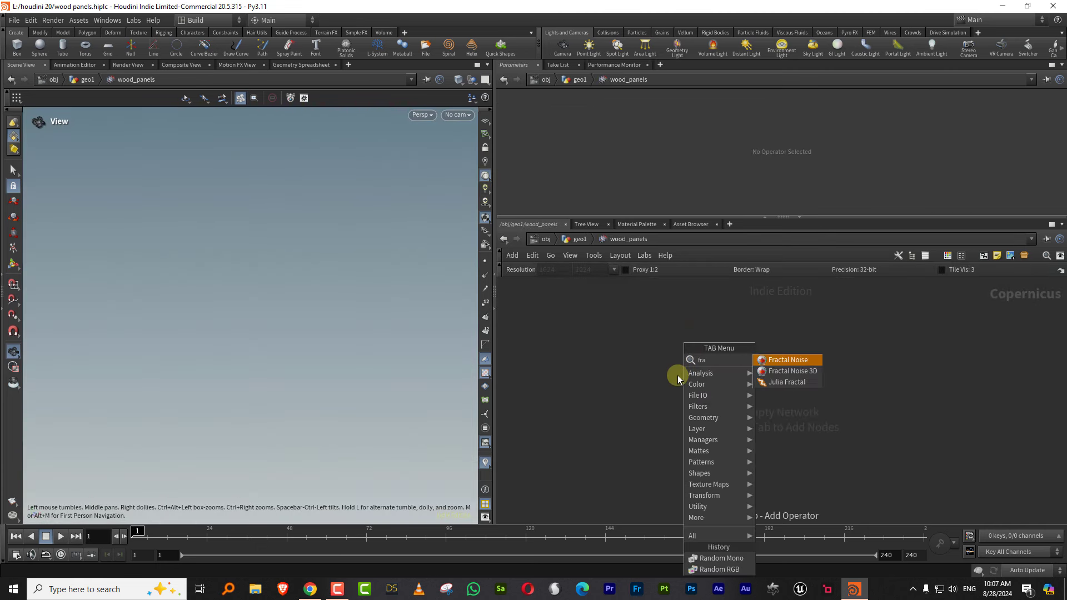
type("a")
key("Return")
left_click(665, 369)
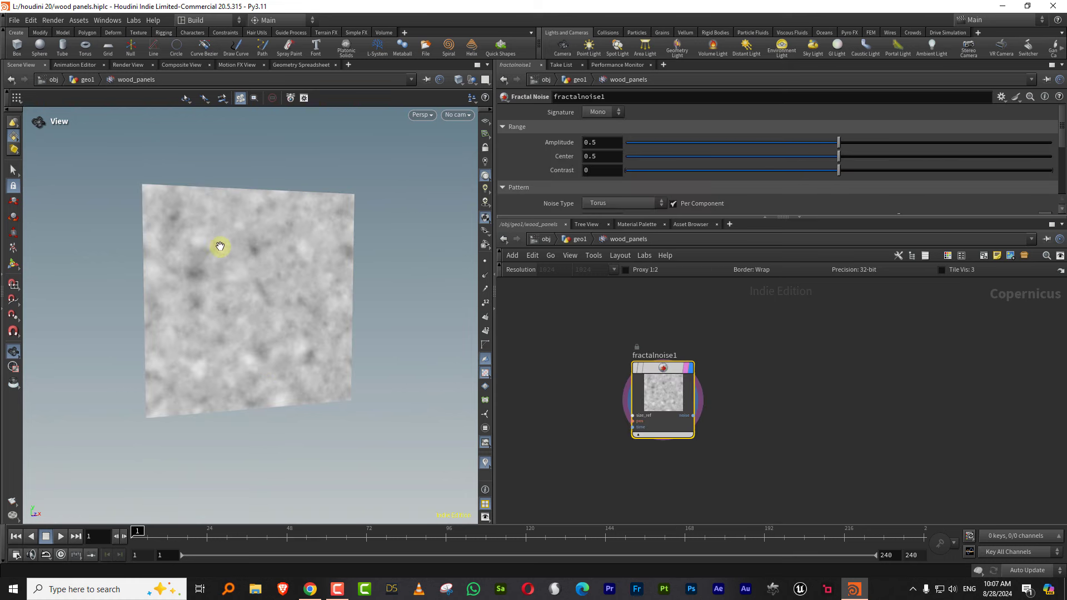
Add a Transform 2D node and connect the fractal noise output to its source input
key("Tab")
type("tranf")
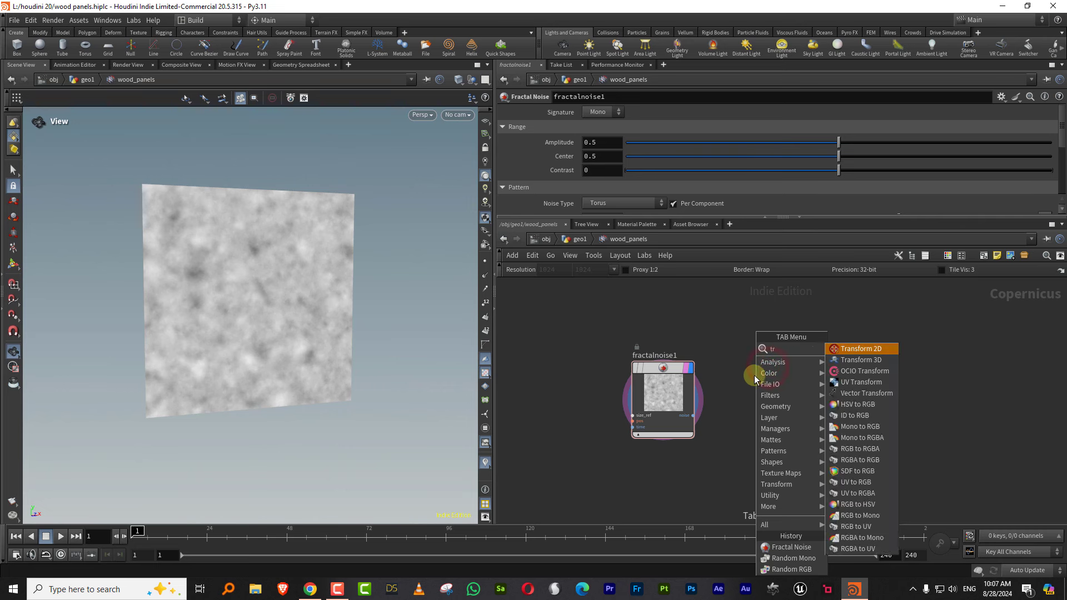
left_click(861, 348)
left_click(786, 375)
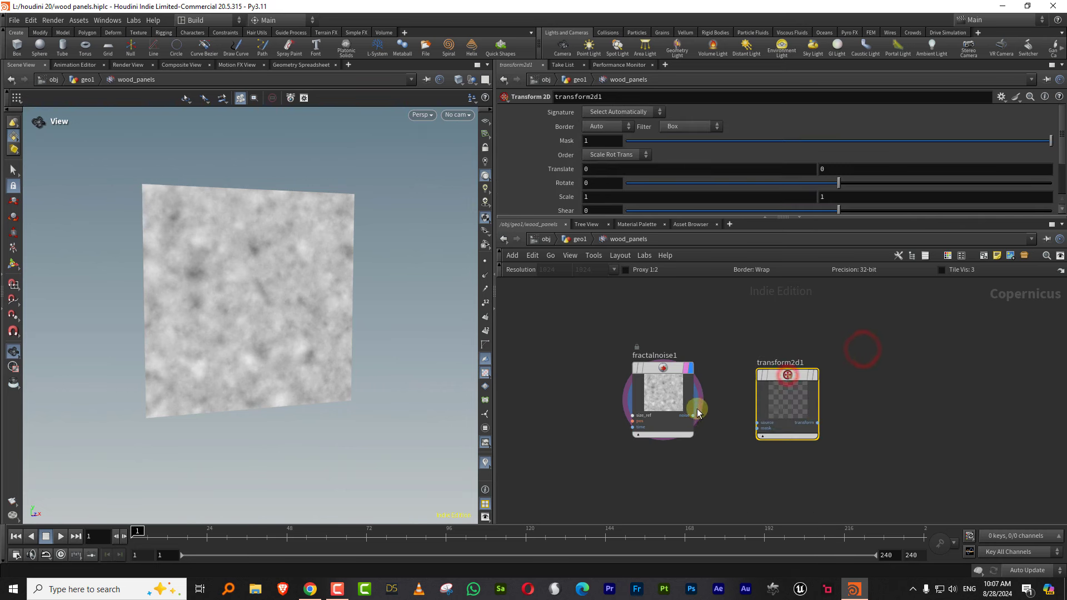
left_click_drag(694, 415, 758, 422)
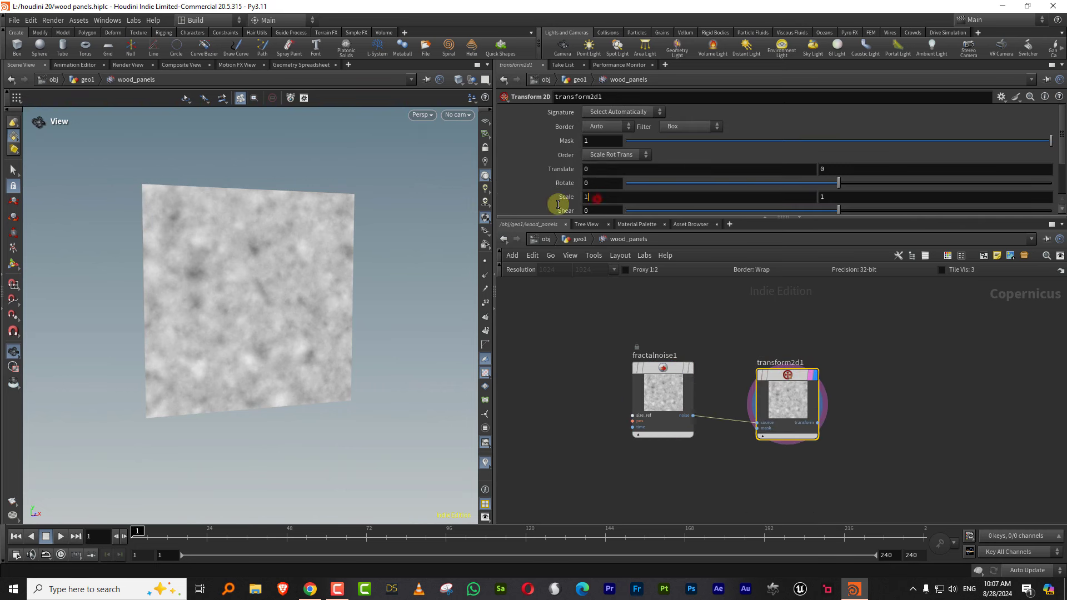
Set the Transform 2D scale to 20 horizontally and 0.4 vertically to stretch the noise into streaks
left_click(585, 197)
type("0")
key("Tab")
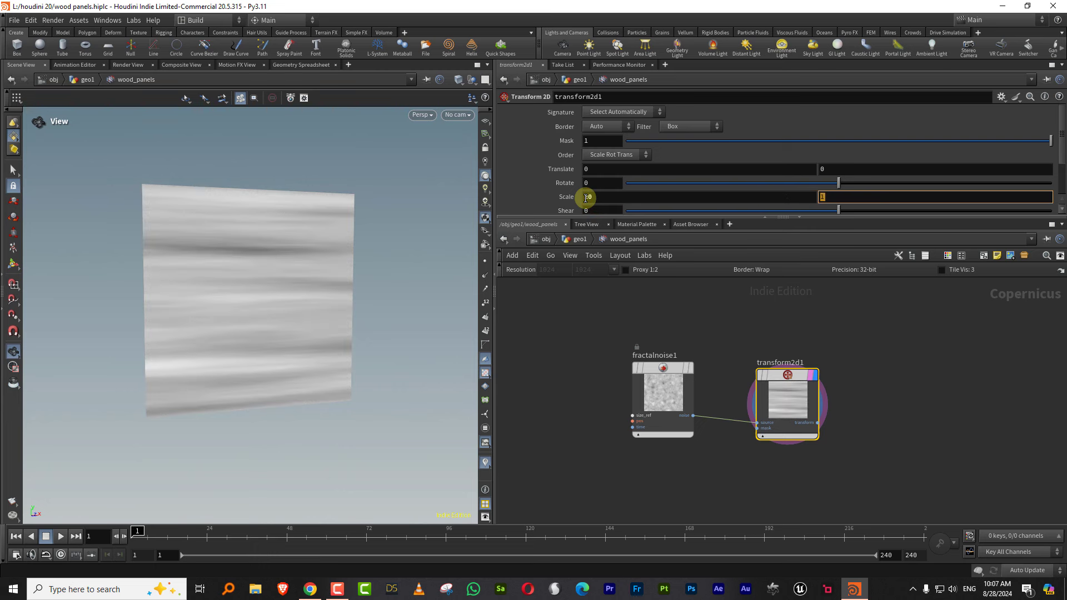
left_click(586, 198)
type("20")
key("Return")
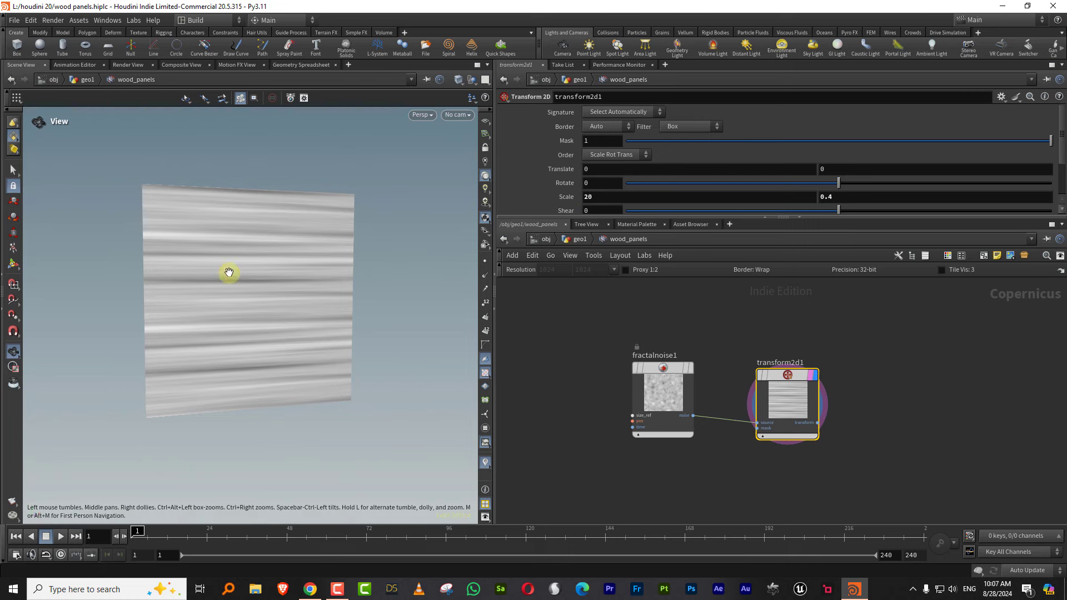
left_click_drag(235, 288, 202, 287)
Set the fractal noise's roughness to 0.519
left_click(663, 392)
left_click_drag(688, 218, 687, 312)
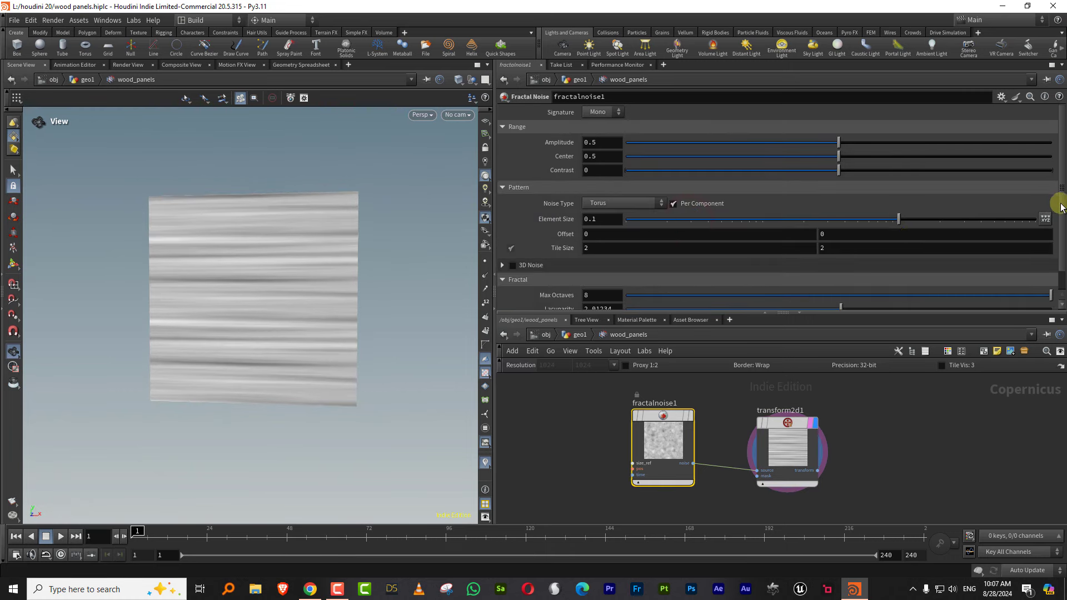
left_click_drag(1060, 206, 1060, 233)
left_click_drag(876, 299, 850, 300)
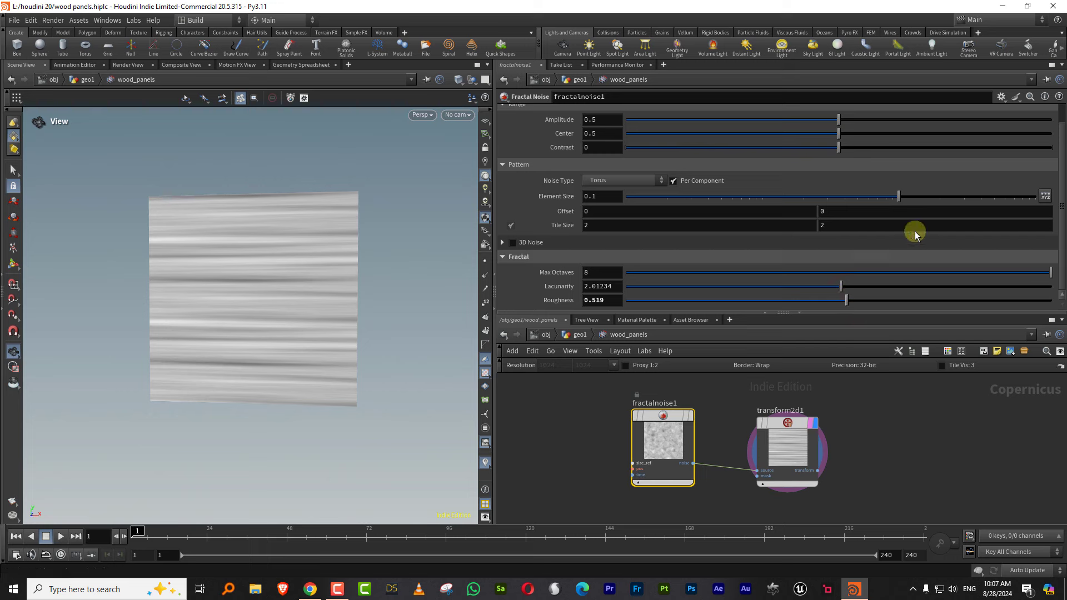
Set the fractal noise's center to about 0.506, contrast to -0.001 and element size to about 0.065
mouse_move(833, 133)
left_mouse_down()
mouse_move(665, 134)
mouse_move(977, 161)
mouse_move(839, 154)
left_mouse_up()
left_click(837, 134)
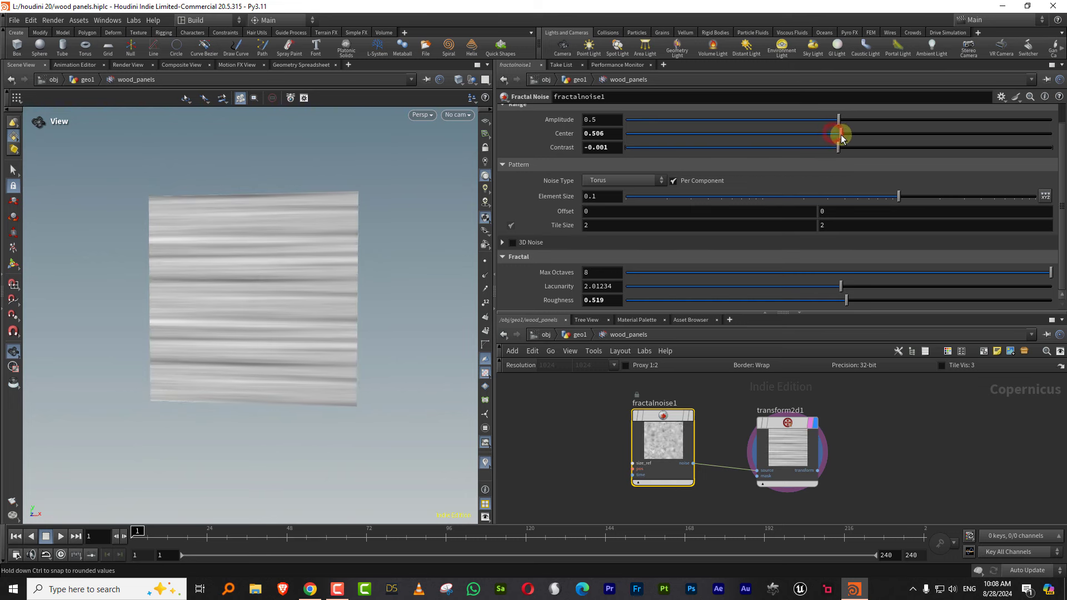
mouse_move(893, 200)
left_mouse_down()
mouse_move(856, 197)
mouse_move(884, 201)
mouse_move(860, 199)
mouse_move(873, 199)
left_mouse_up()
left_click_drag(753, 313, 773, 219)
Rearrange the Fractal Noise and Transform 2D nodes into a level row and inspect the streaks up close
left_click_drag(673, 370, 645, 381)
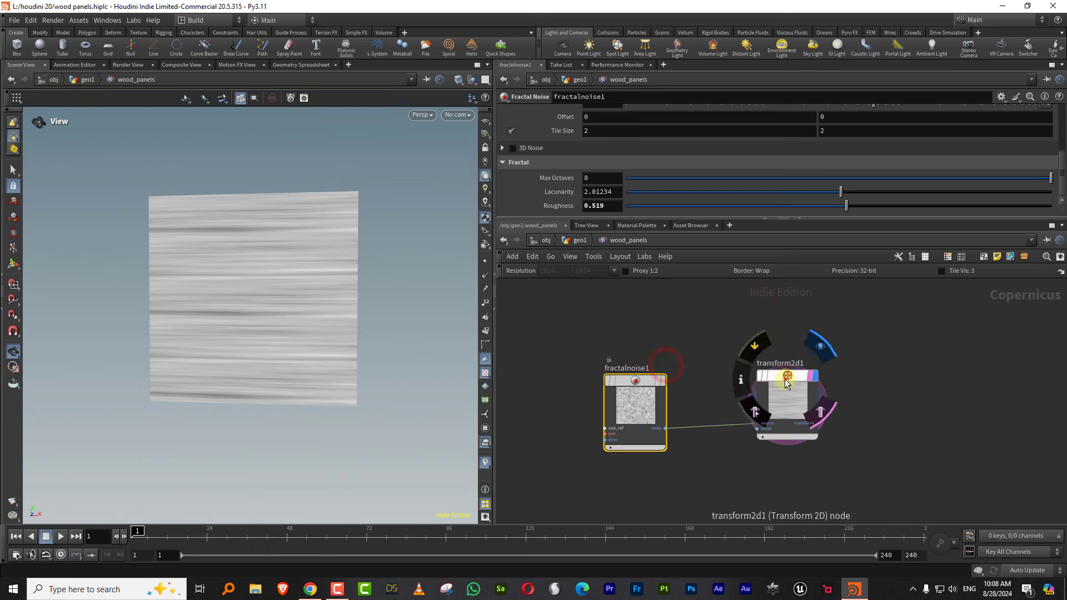
left_click_drag(791, 380, 757, 385)
left_click(830, 355)
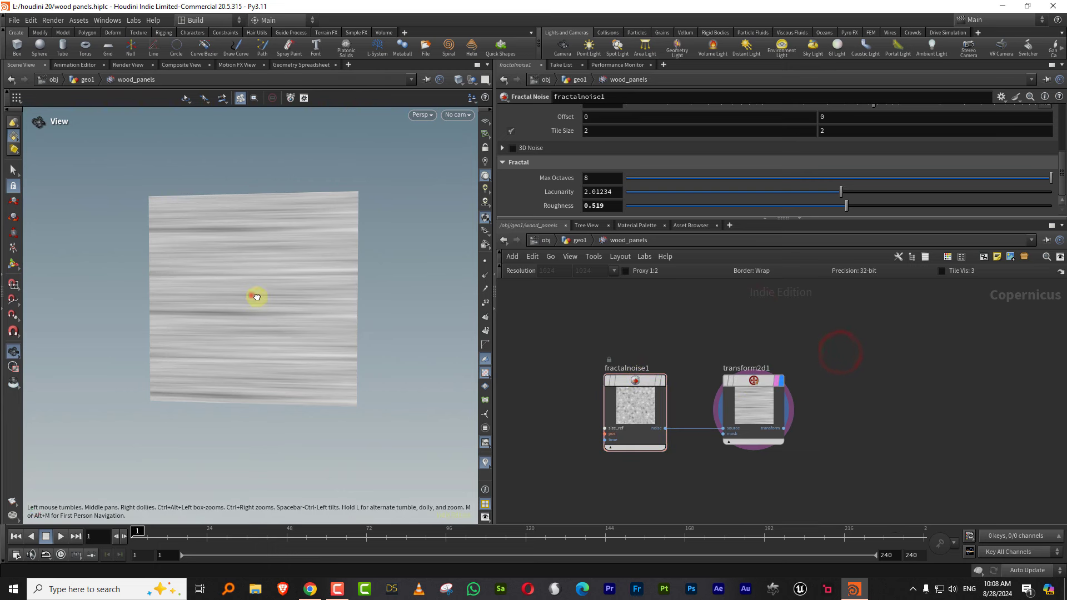
left_click_drag(254, 295, 221, 305)
scroll(279, 283, "up", 5)
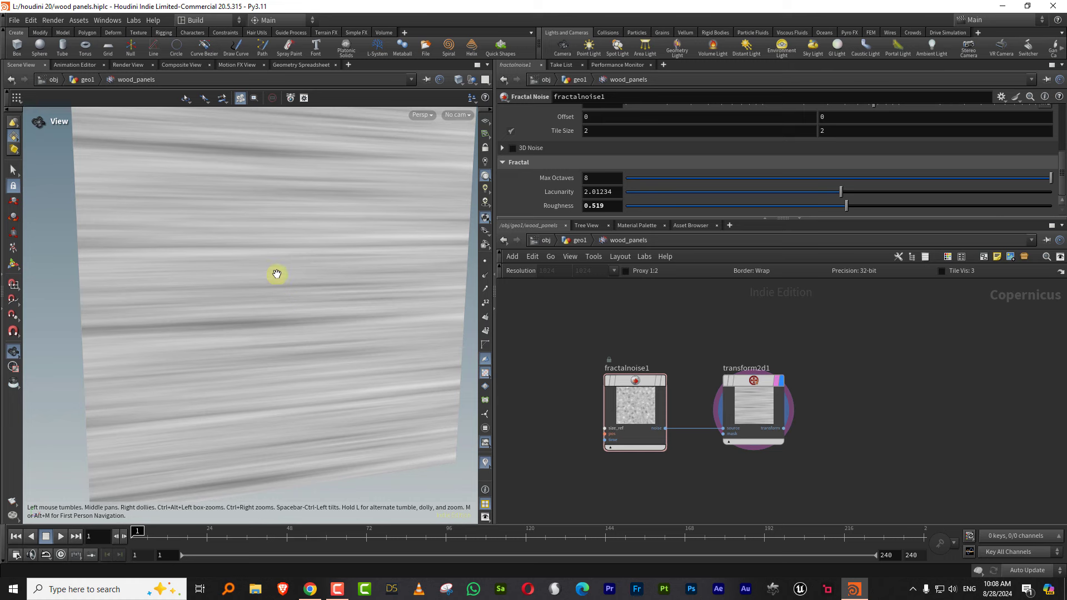
Duplicate the Fractal Noise and Transform 2D pair and place the copies above the originals
left_click(738, 367)
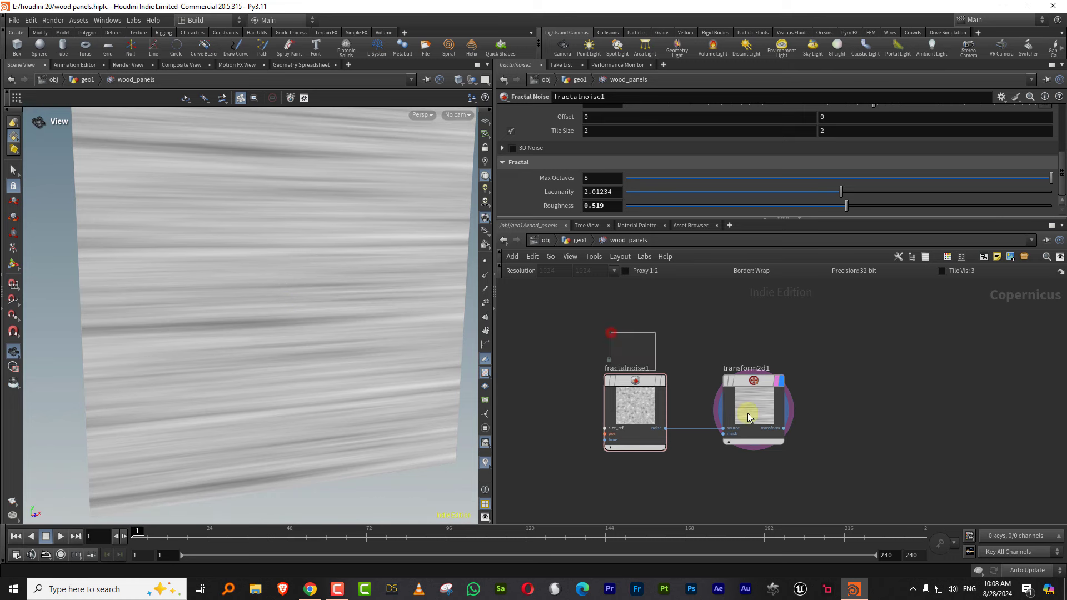
left_click_drag(810, 382, 609, 334)
middle_click_drag(633, 328, 645, 396)
key("ctrl+c")
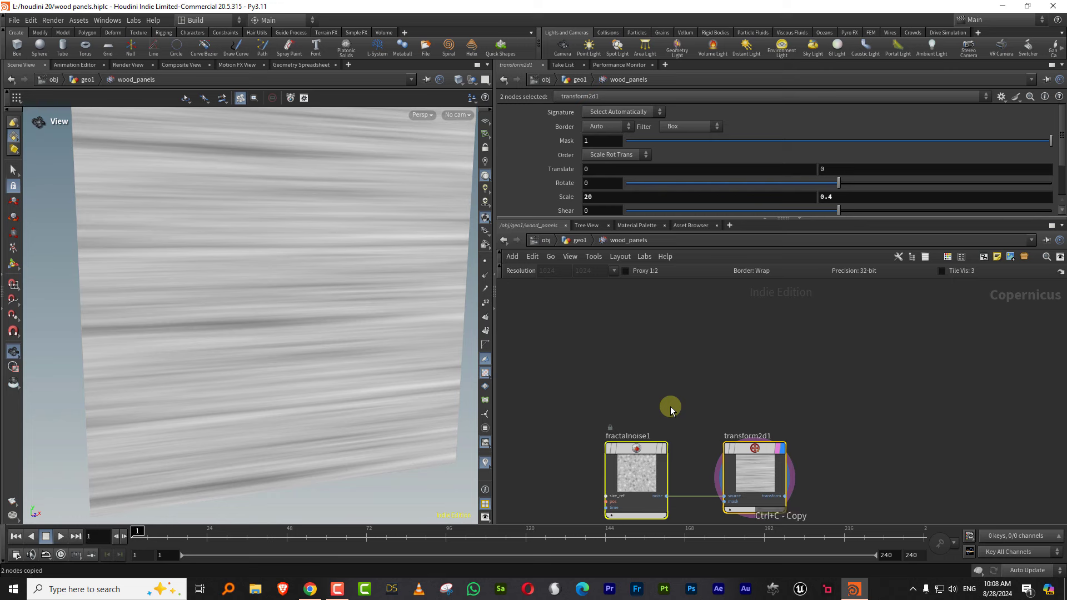
key("ctrl+v")
left_click_drag(628, 373, 636, 301)
middle_click_drag(677, 359, 657, 413)
left_click(664, 359)
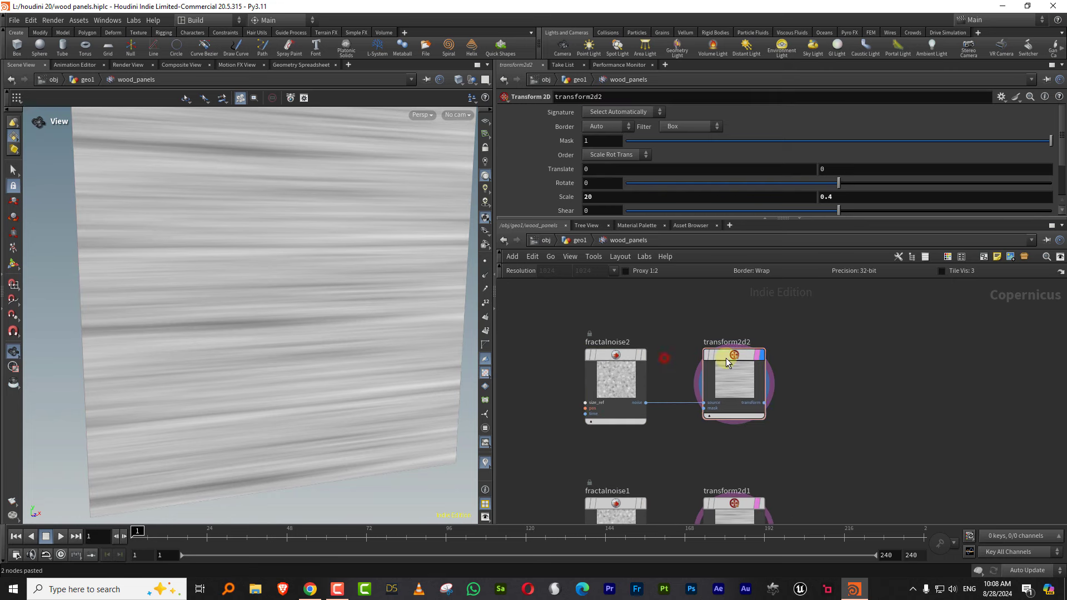
Set the duplicated Transform 2D node's horizontal scale to 2
left_click_drag(659, 341, 614, 365)
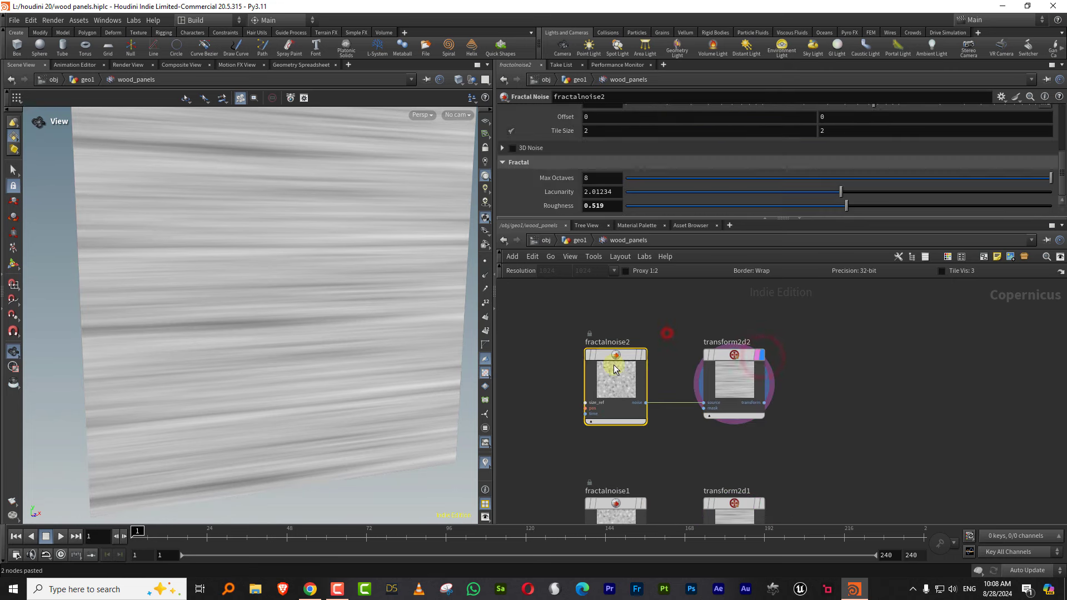
left_click_drag(693, 219, 687, 278)
left_click_drag(813, 363, 735, 414)
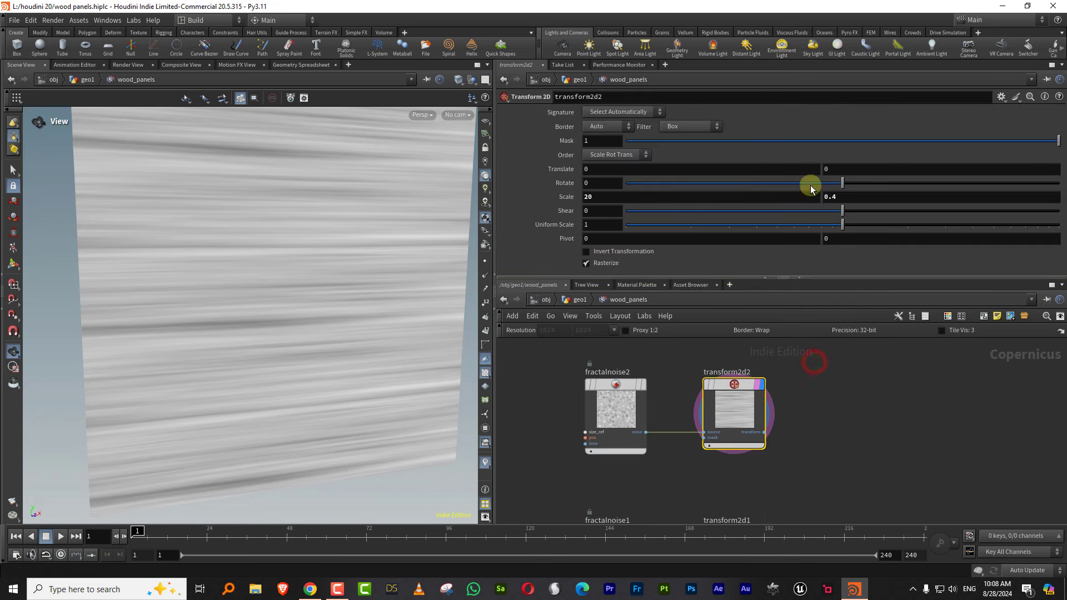
left_click(587, 199)
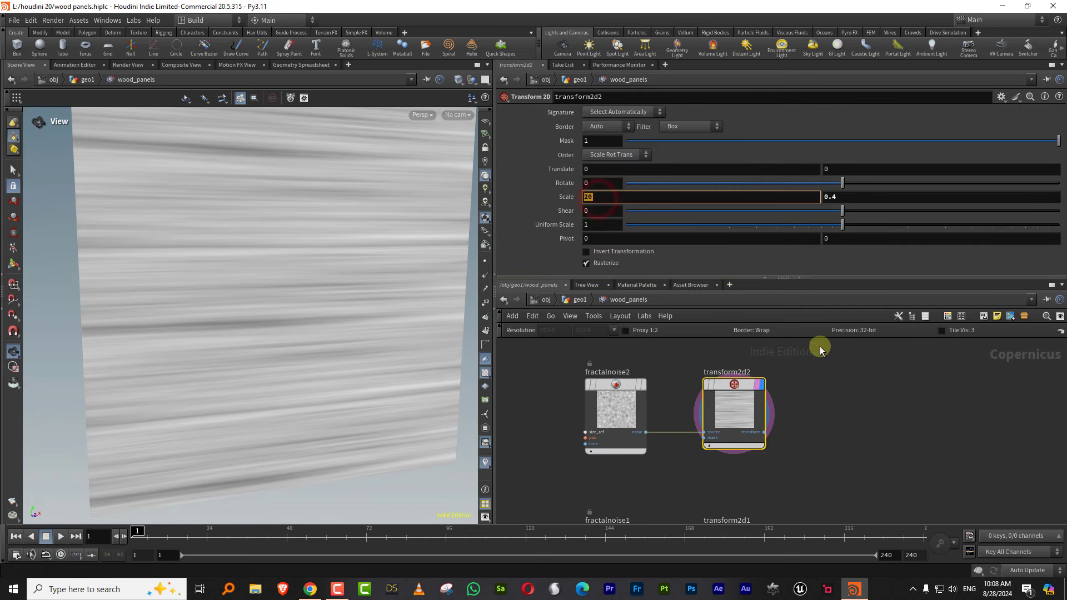
type("2")
key("Return")
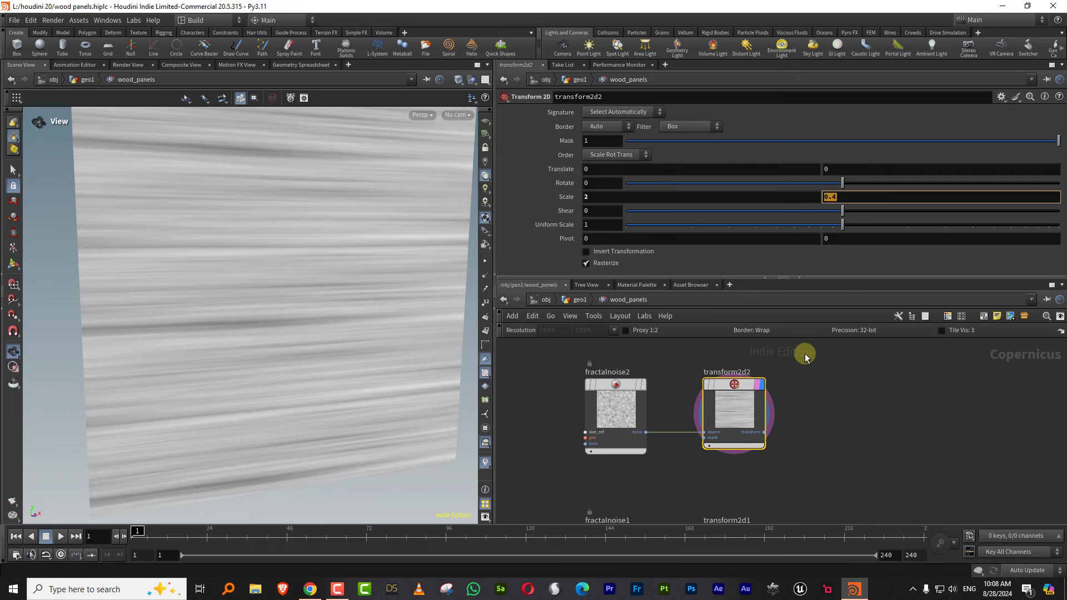
left_click(805, 373)
Reduce the duplicated fractal noise's element size to about 0.0031 for a very fine grain
left_click(598, 397)
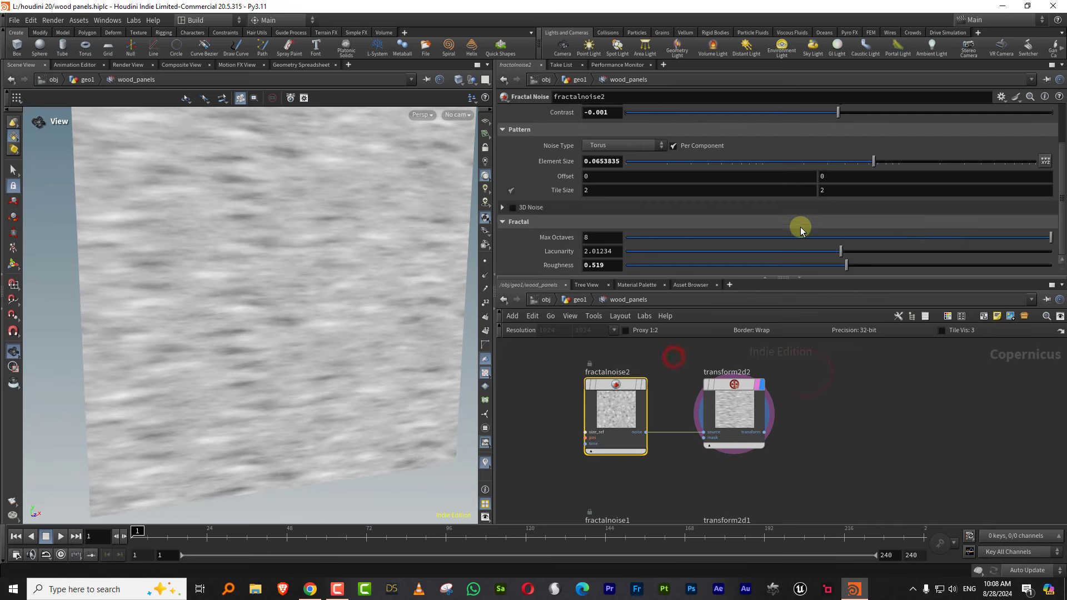
left_click(668, 162)
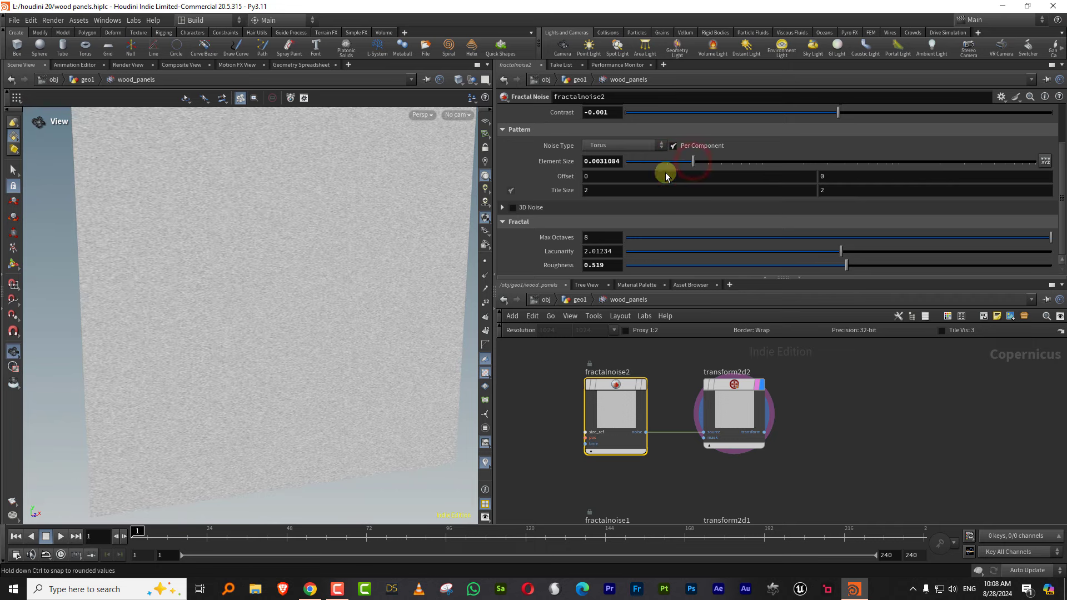
scroll(328, 275, "up", 4)
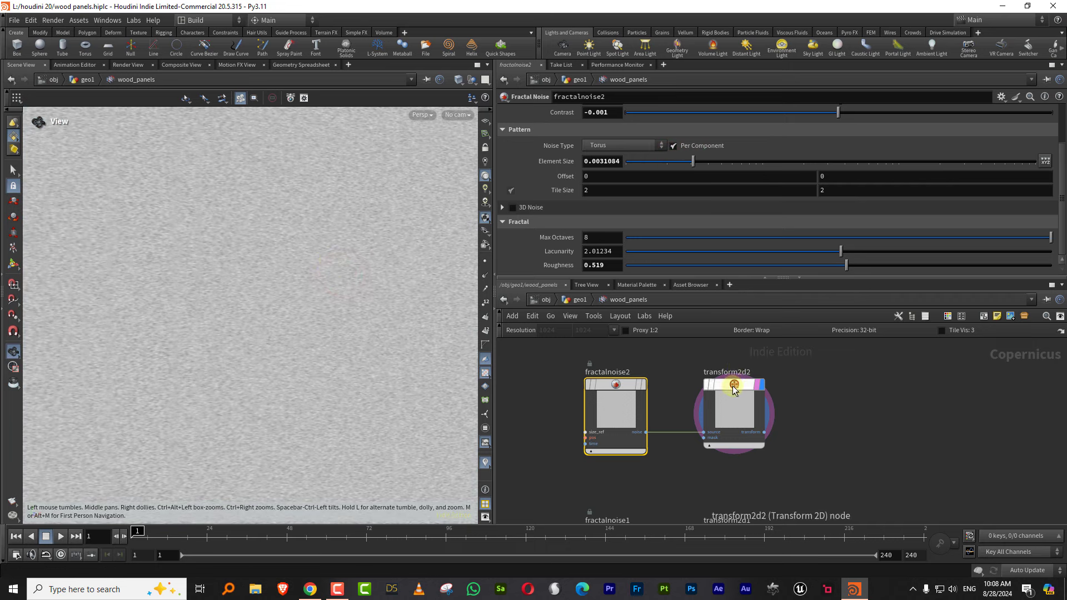
Insert a Remap node on the connection between the duplicated Fractal Noise and Transform 2D nodes
left_click_drag(725, 382, 823, 394)
key("Tab")
type("re")
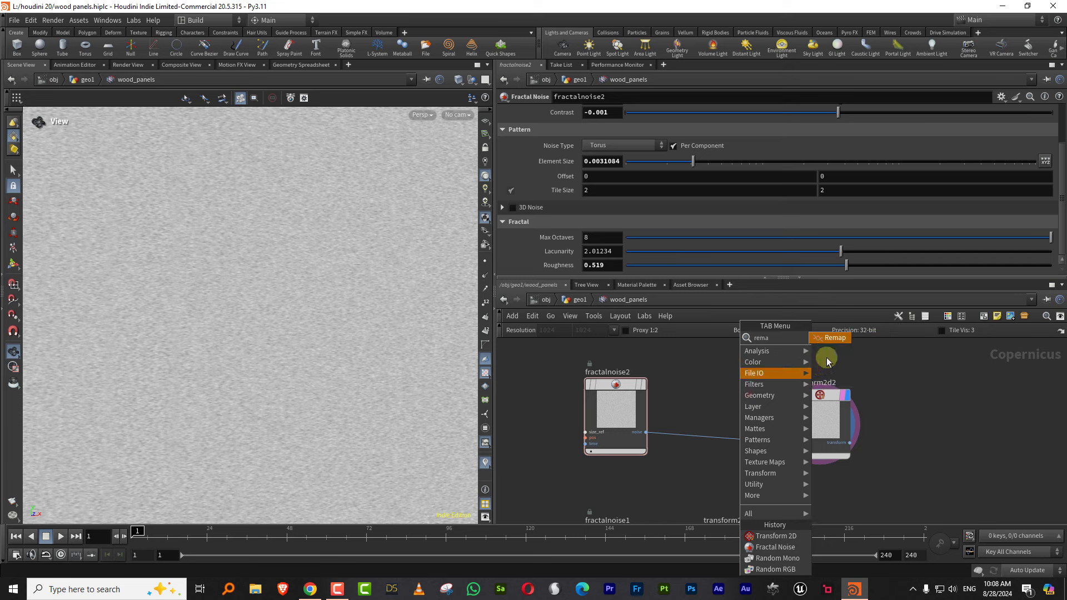
key("Return")
left_click(731, 394)
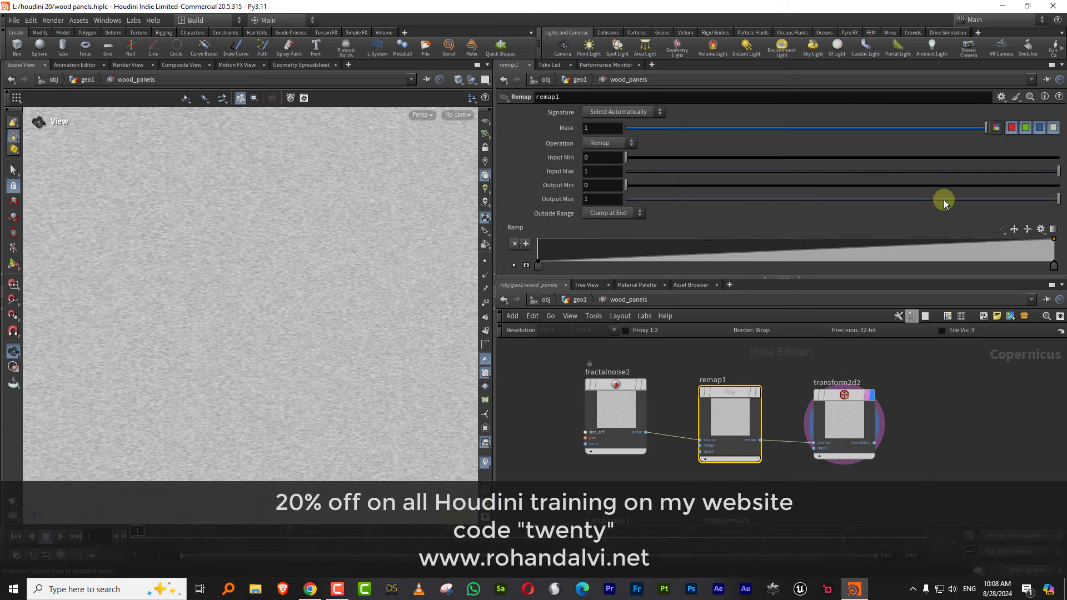
Try a Remap output minimum of 0.537 and set the duplicated fractal noise's element size to about 0.0041
left_click_drag(793, 185, 867, 186)
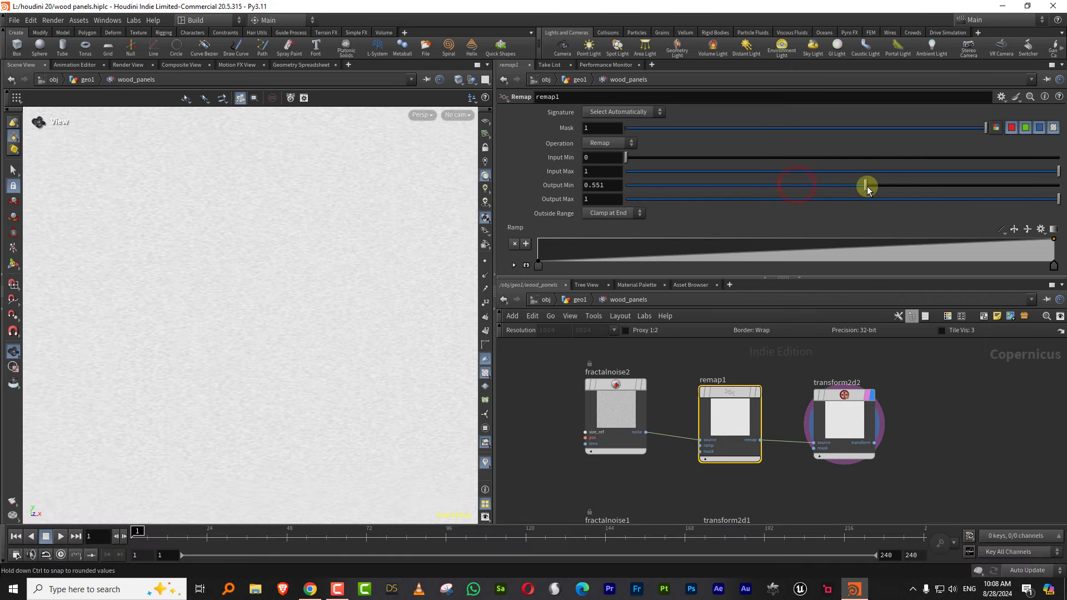
left_click(617, 406)
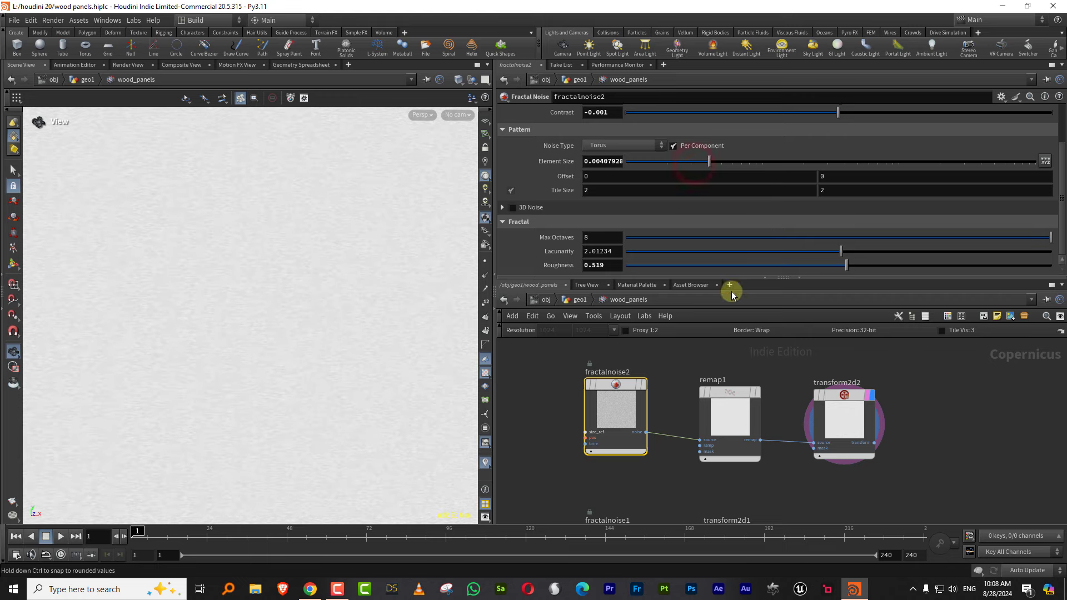
Add a zero-value point about 60% along the Remap ramp and set the output range to 0 minimum and 0.517 maximum
left_click(751, 392)
left_click_drag(869, 250, 854, 260)
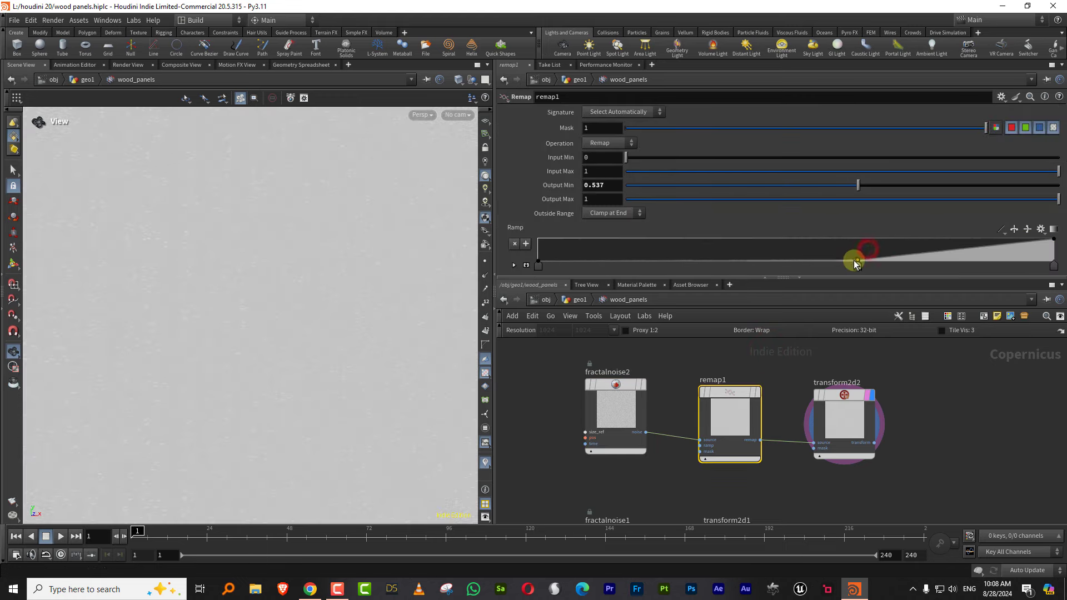
left_click_drag(639, 185, 616, 186)
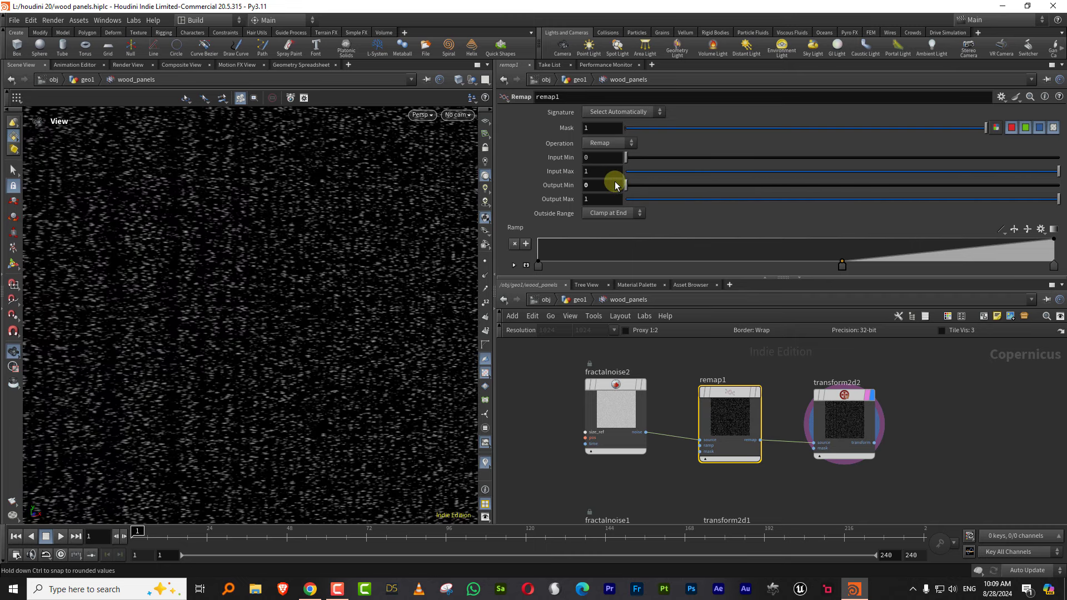
left_click_drag(1013, 203, 850, 199)
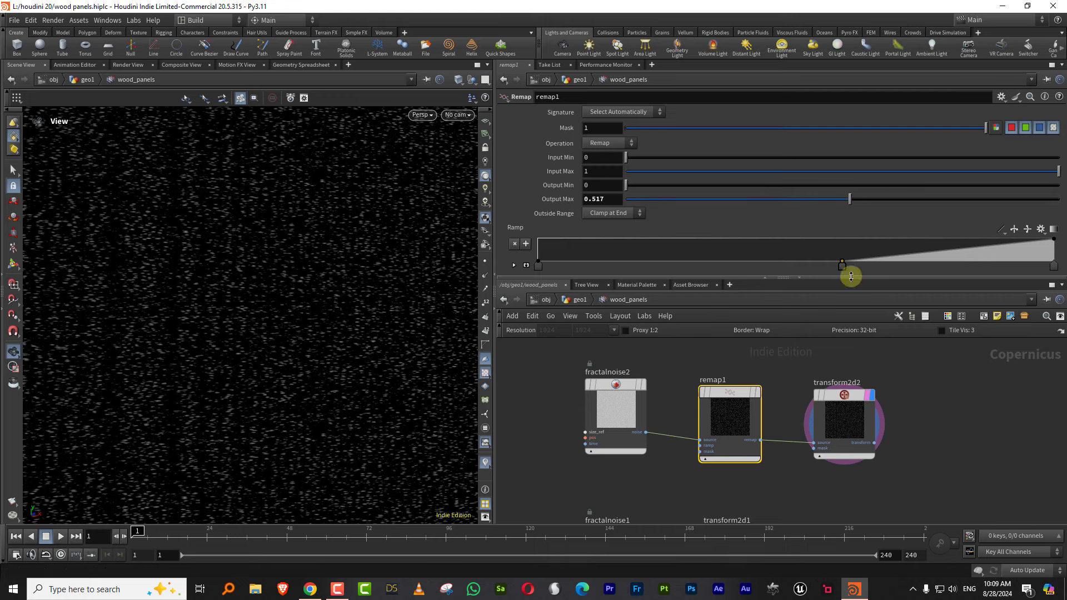
Add a full-value point about 76% along the Remap ramp and set the second Transform 2D's horizontal scale to 5
left_click_drag(886, 258, 932, 239)
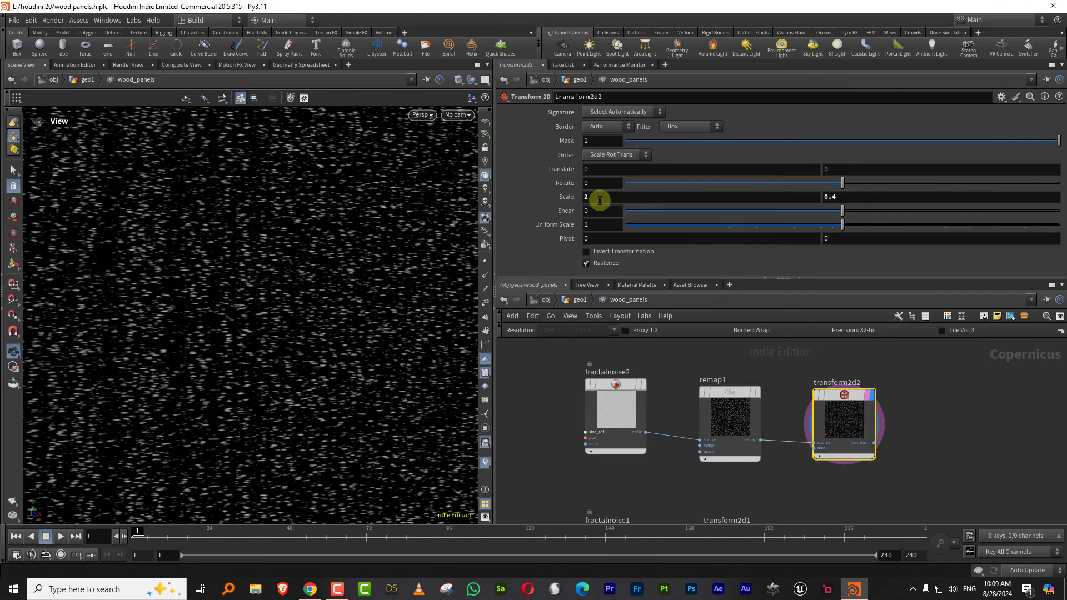
double_click(590, 197)
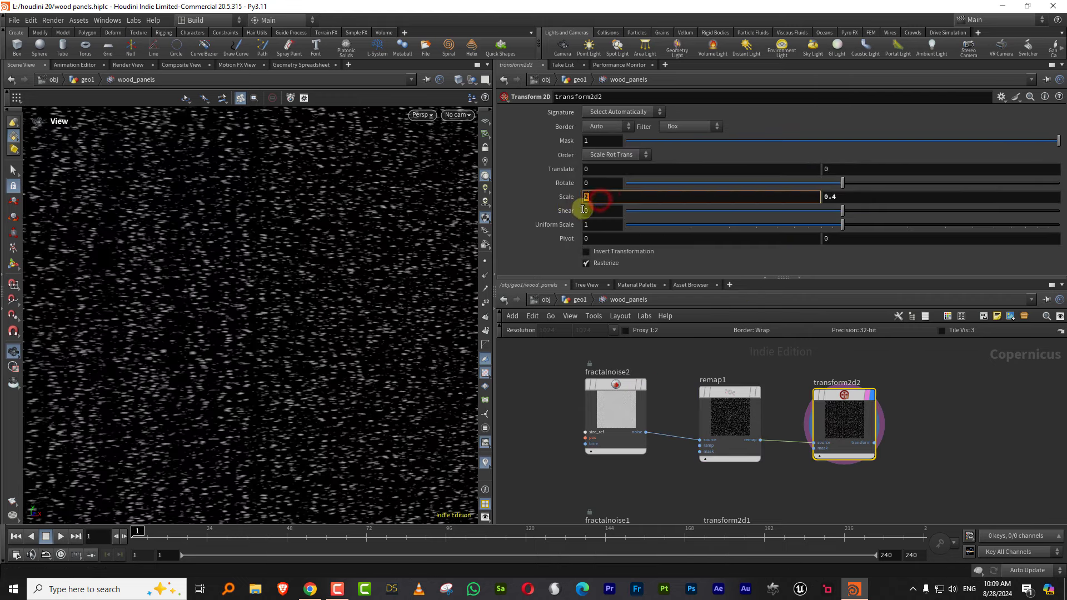
type("5")
key("Return")
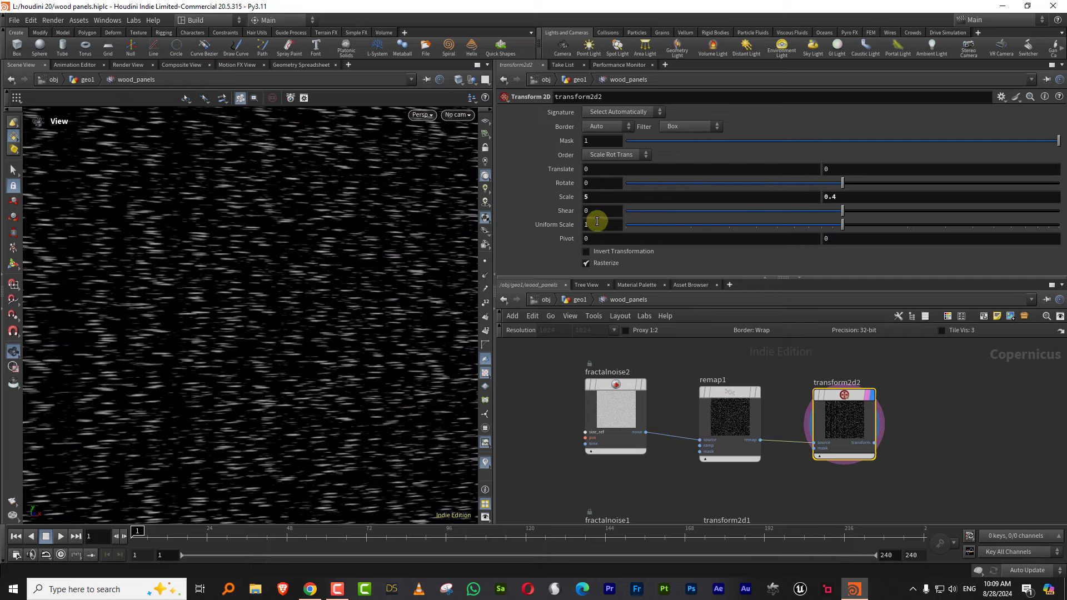
mouse_move(308, 291)
right_mouse_down()
mouse_move(236, 334)
mouse_move(324, 283)
right_mouse_up()
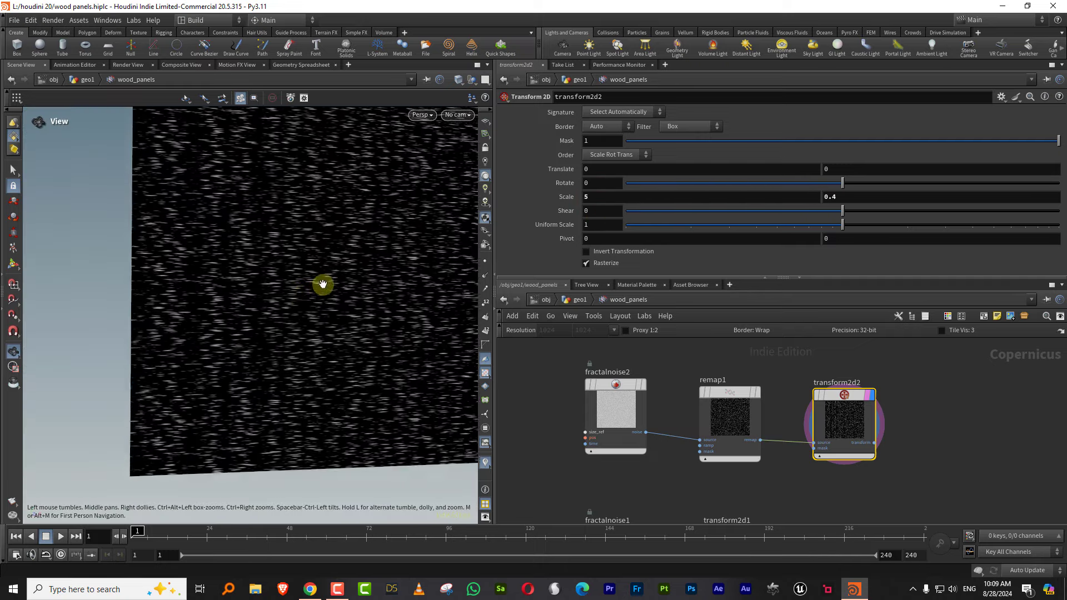
middle_click_drag(324, 283, 278, 306)
Invert the Remap by setting output minimum to 1, output maximum to about 0.047 and input minimum to about 0.135
left_click(715, 405)
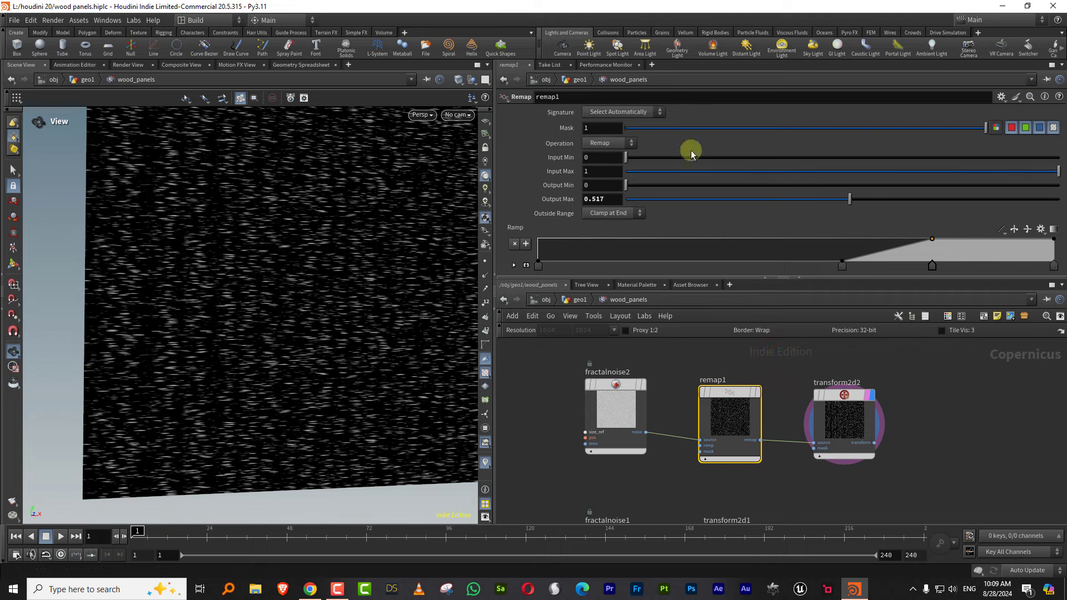
mouse_move(1050, 205)
left_mouse_down()
mouse_move(1058, 185)
mouse_move(588, 207)
left_mouse_up()
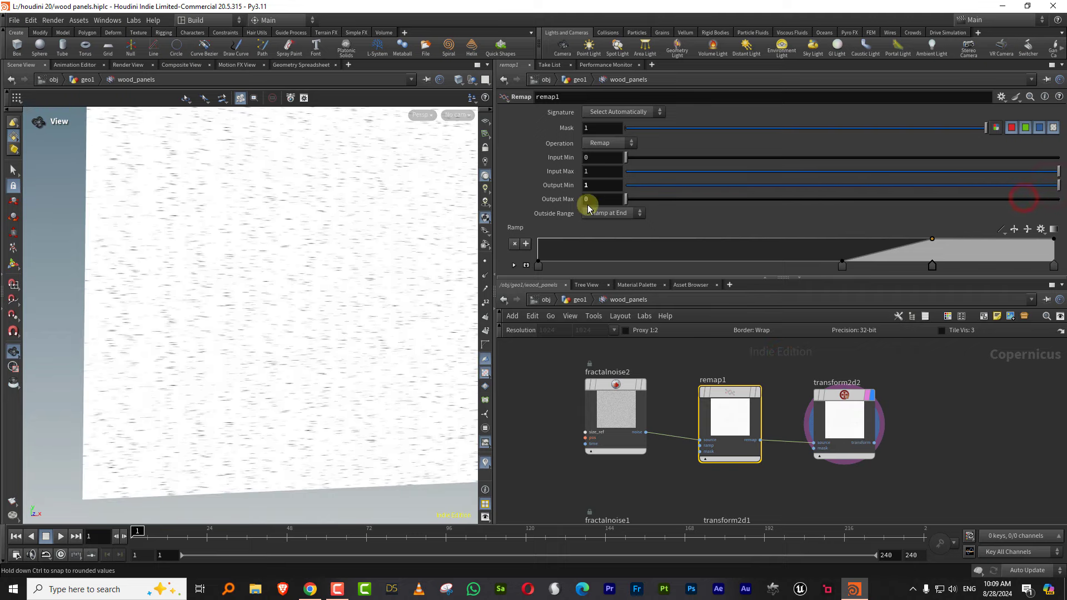
left_click_drag(1009, 185, 1049, 183)
left_click_drag(716, 200, 646, 200)
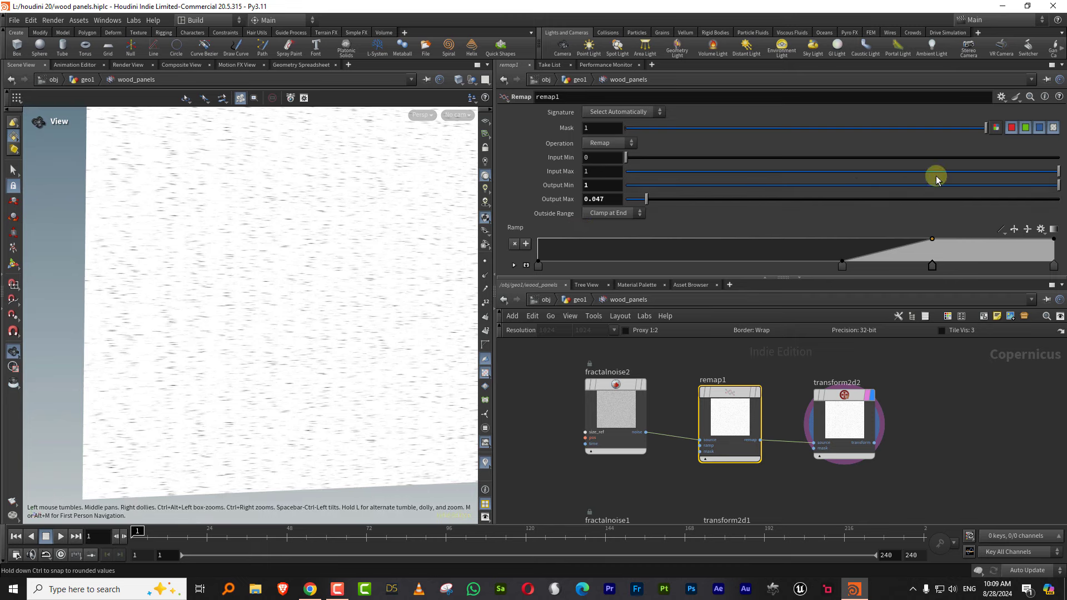
left_click_drag(784, 158, 683, 158)
Add a Multiply node with transform2d2 as background and transform2d1 as foreground, and display its result
middle_click_drag(931, 405, 872, 378)
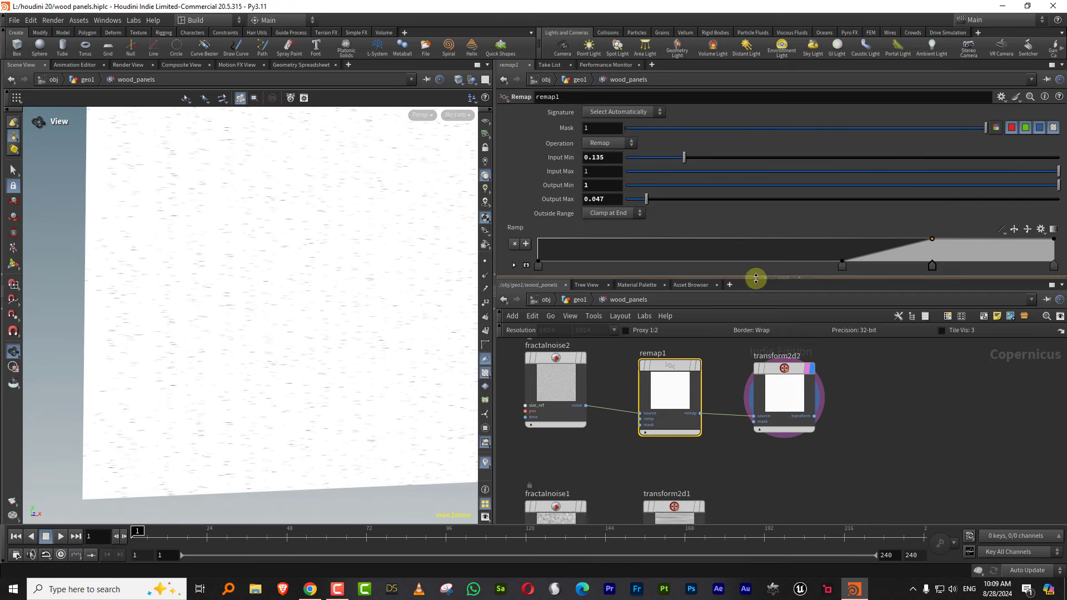
left_click_drag(756, 278, 756, 217)
key("Tab")
type("mult")
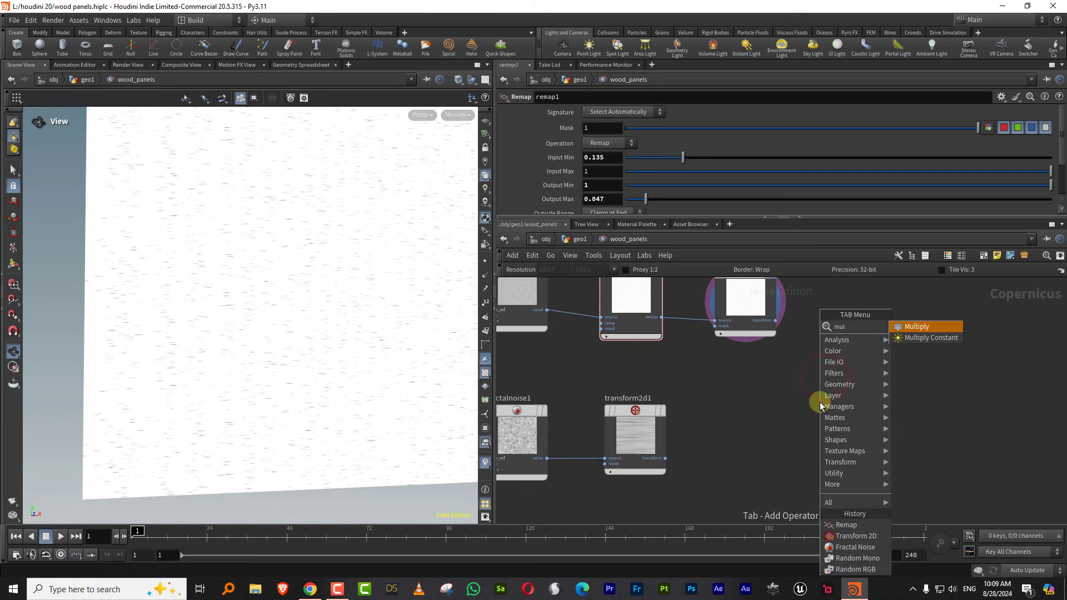
left_click(920, 327)
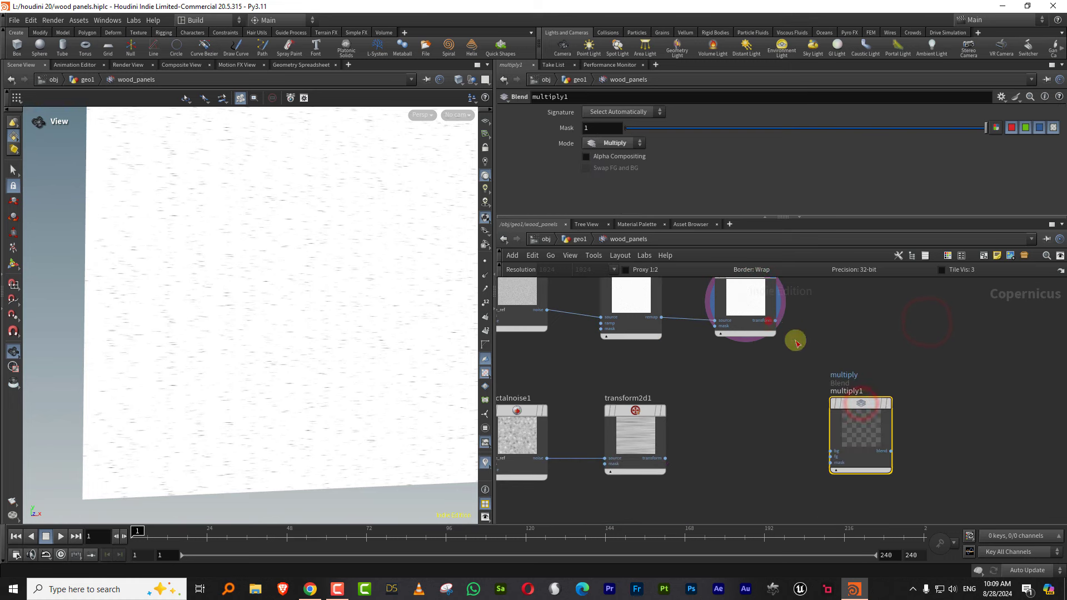
left_click(831, 451)
left_click(665, 459)
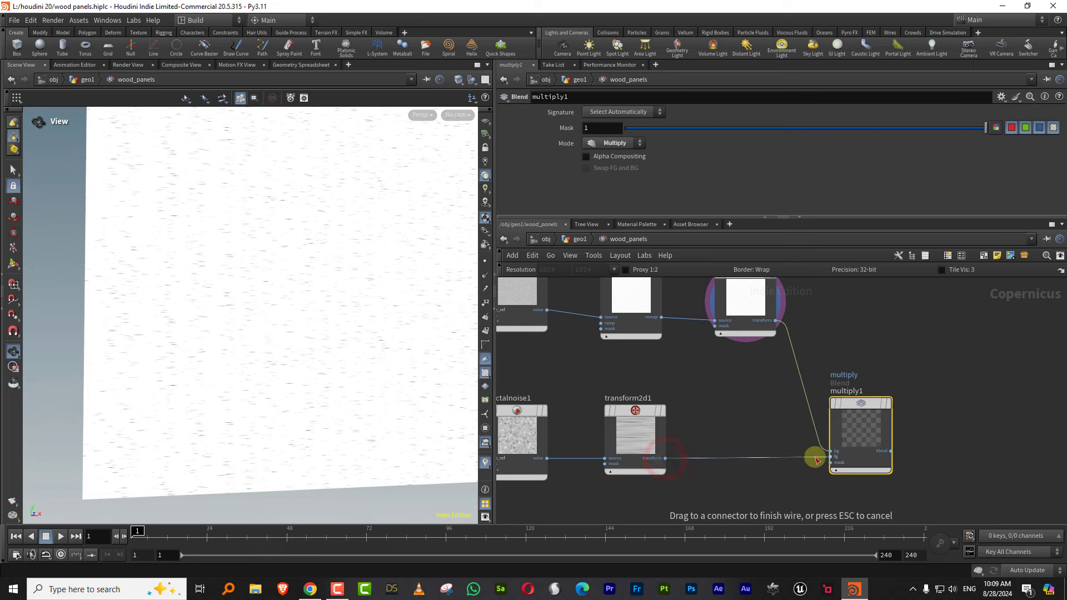
left_click(830, 457)
left_click(886, 403)
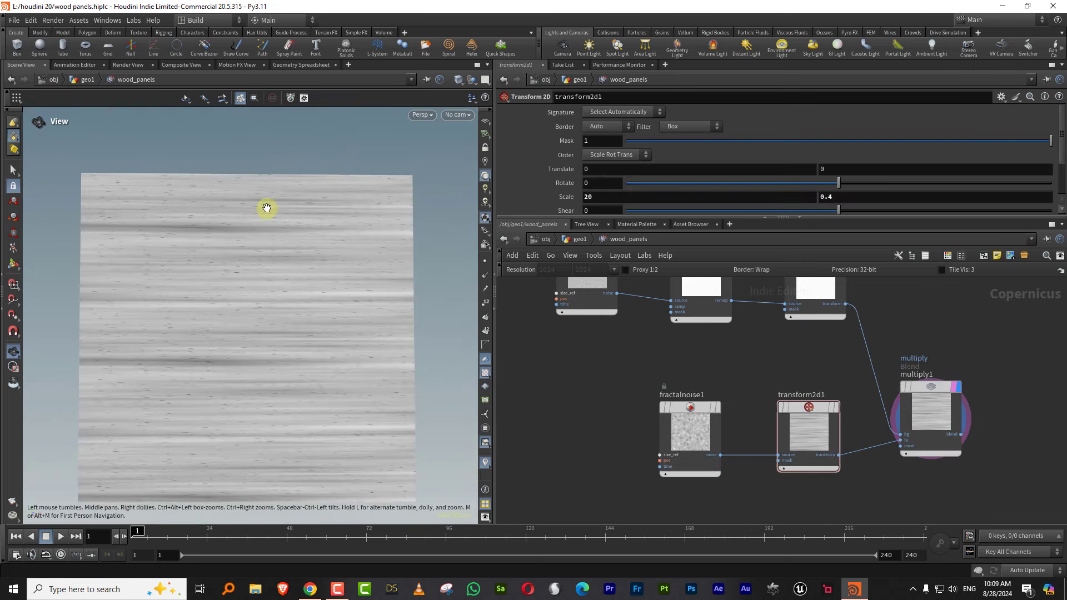
Rearrange the network by shifting the fractalnoise2, remap1 and transform2d2 chain and spacing the Multiply node farther from its inputs
middle_click_drag(777, 322, 722, 407)
left_click_drag(771, 351, 811, 357, "shift")
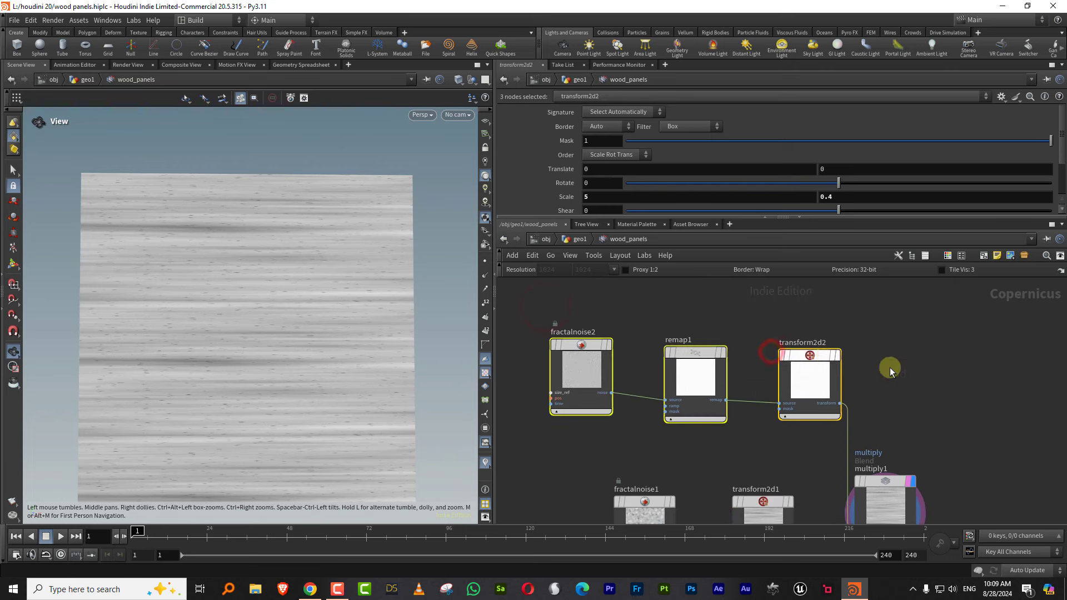
middle_click_drag(889, 367, 837, 335)
left_click_drag(754, 398, 817, 386)
left_click(758, 324)
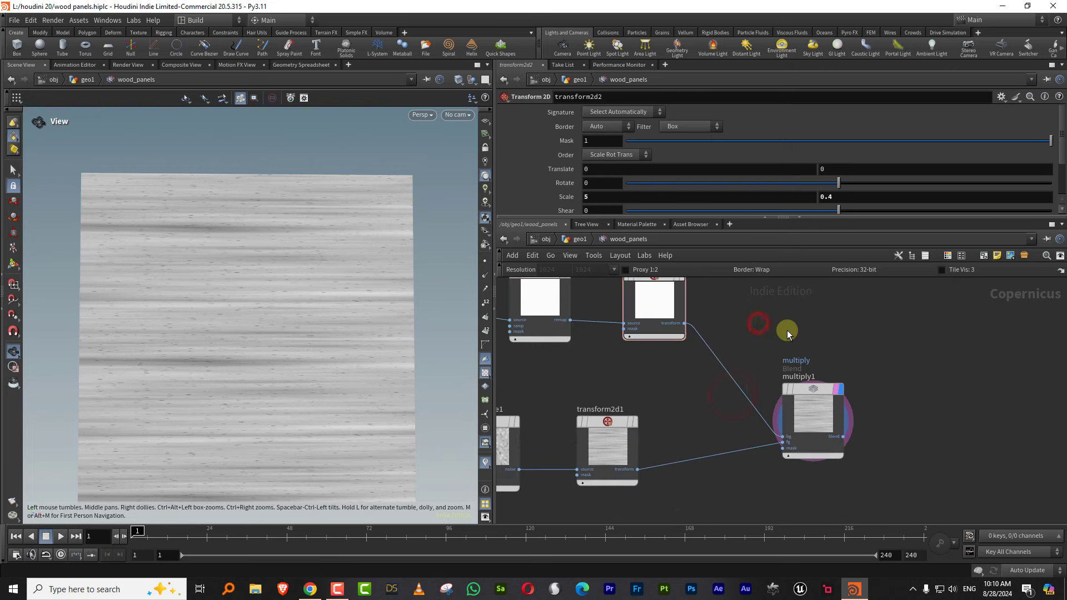
scroll(782, 336, "down", 1)
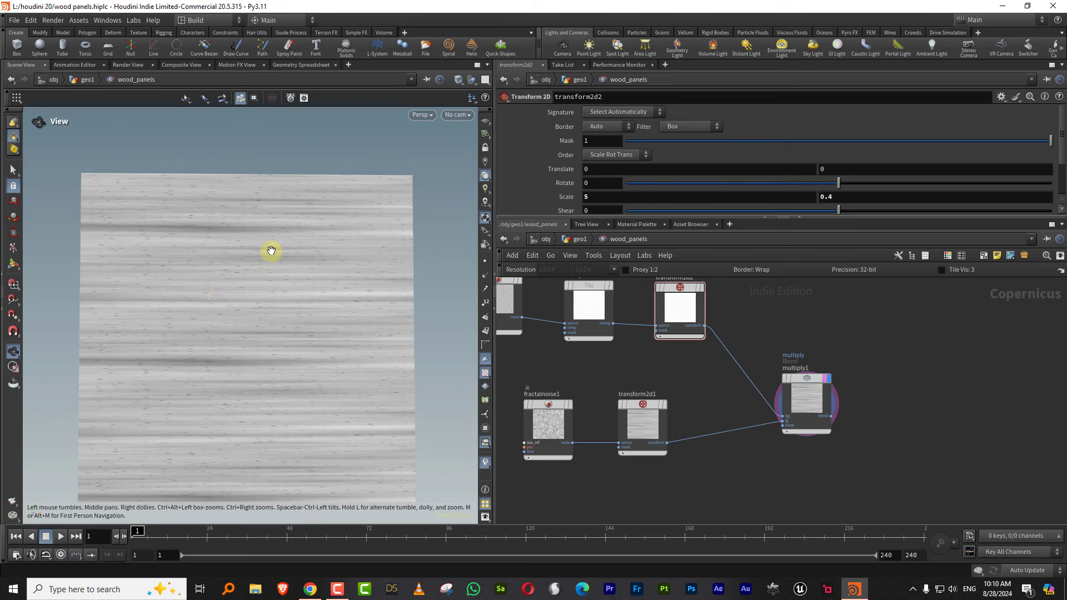
Add a new Fractal Noise node below the existing chains and display it
middle_click_drag(706, 370, 736, 349)
scroll(736, 350, "down", 2)
middle_click_drag(685, 460, 654, 408)
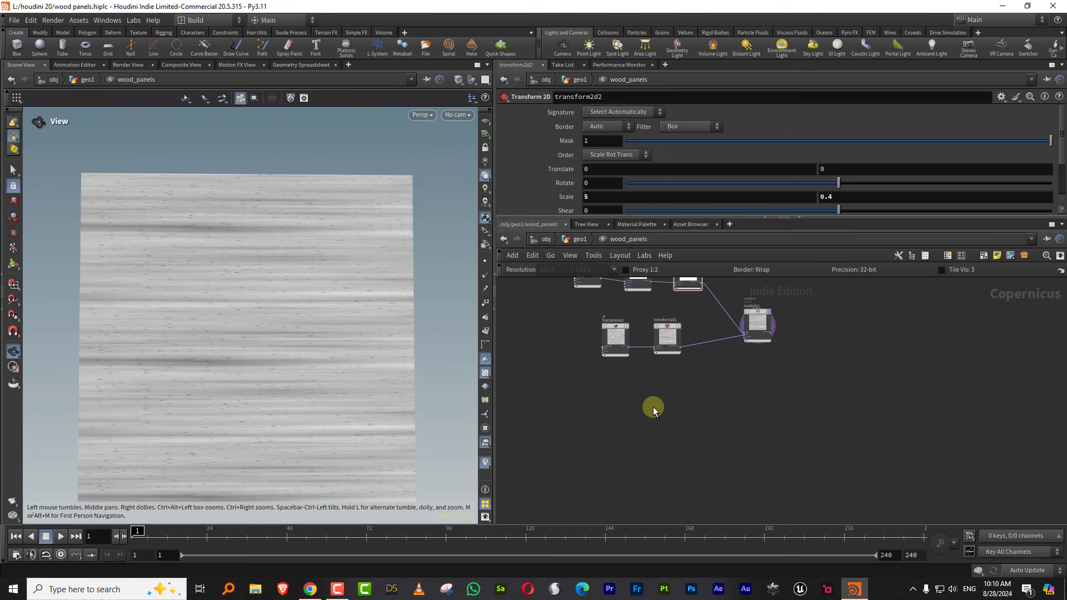
scroll(640, 403, "up", 1)
key("Delete")
key("Tab")
mouse_move(645, 438)
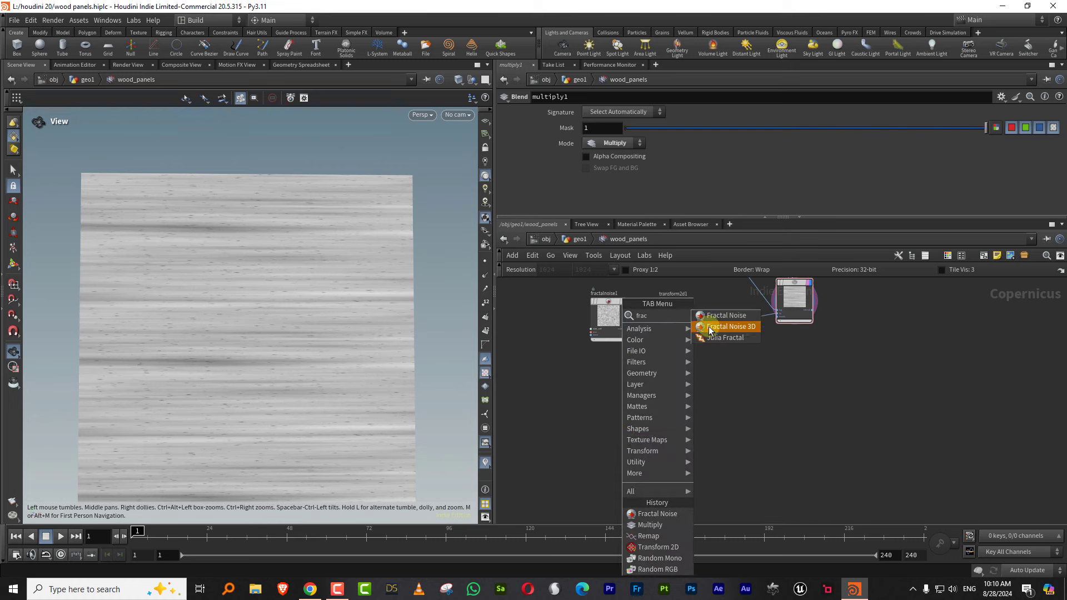
left_click(712, 317)
left_click(618, 413)
scroll(639, 398, "up", 3)
left_click(639, 429)
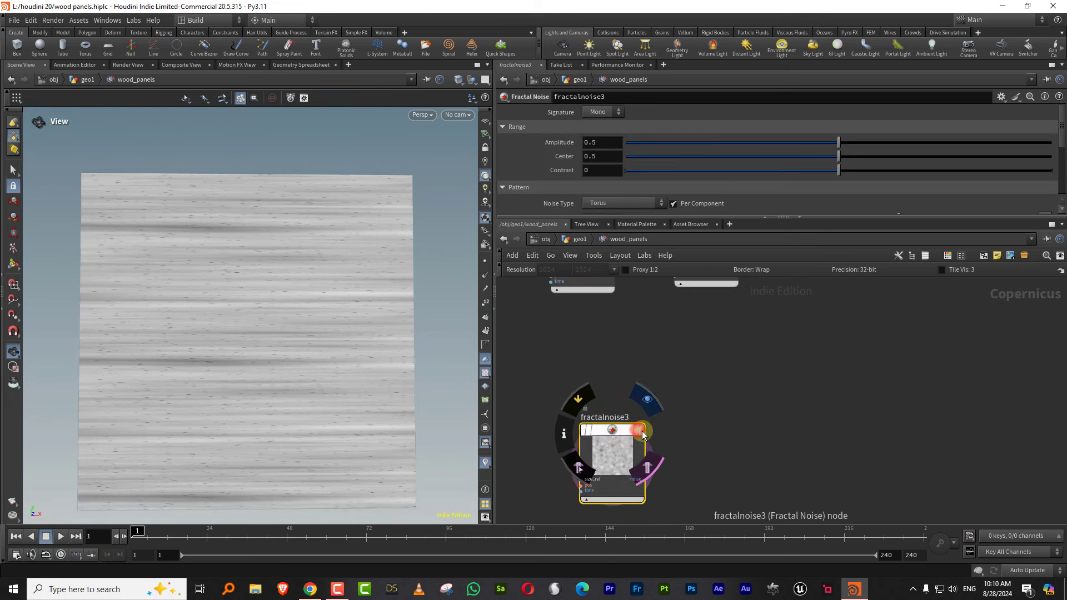
left_click(701, 401)
Switch the new Fractal Noise's signature to UV and set its element size to 0.4
left_click(598, 112)
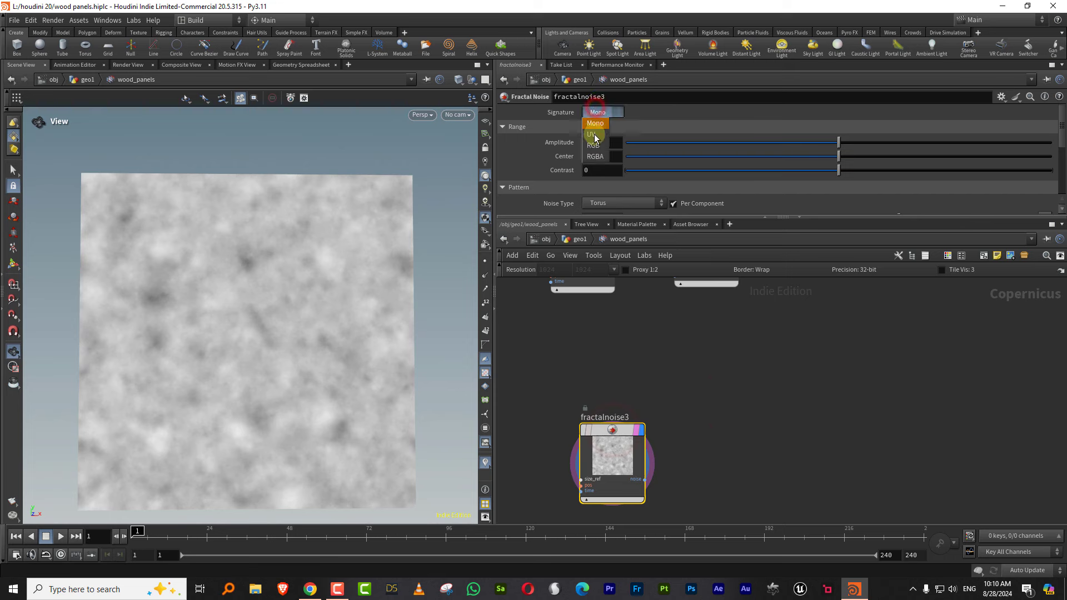
left_click(595, 135)
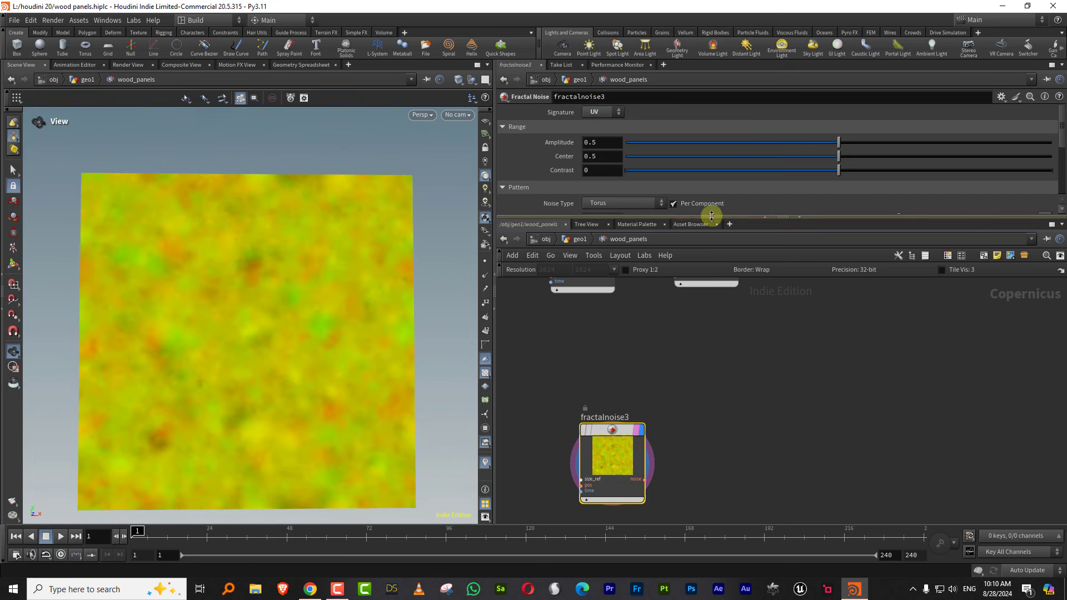
left_click_drag(709, 218, 695, 318)
left_click_drag(920, 223, 948, 224)
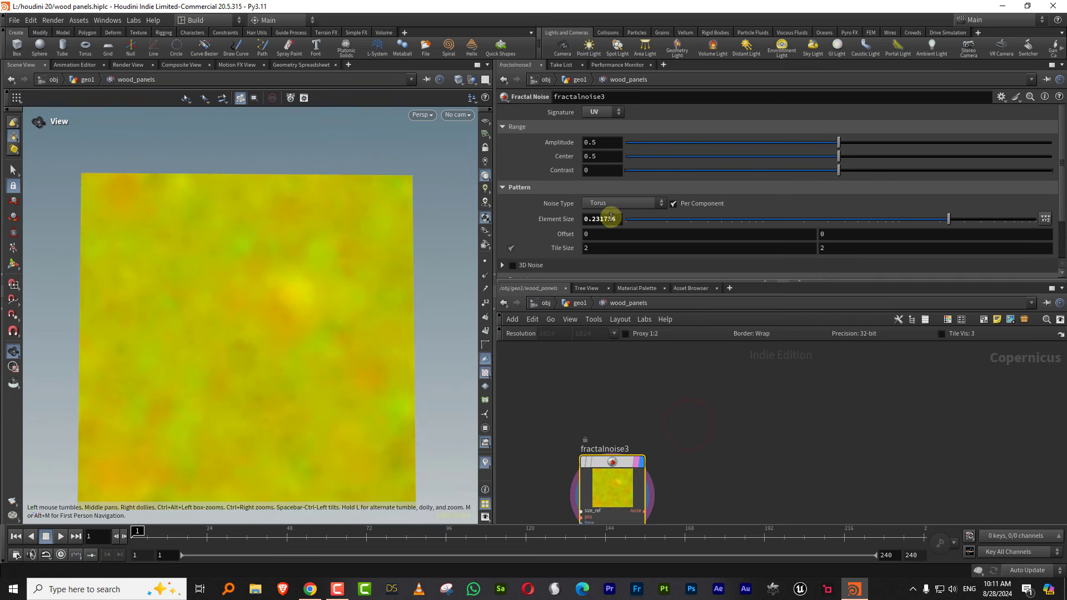
left_click_drag(592, 219, 634, 218)
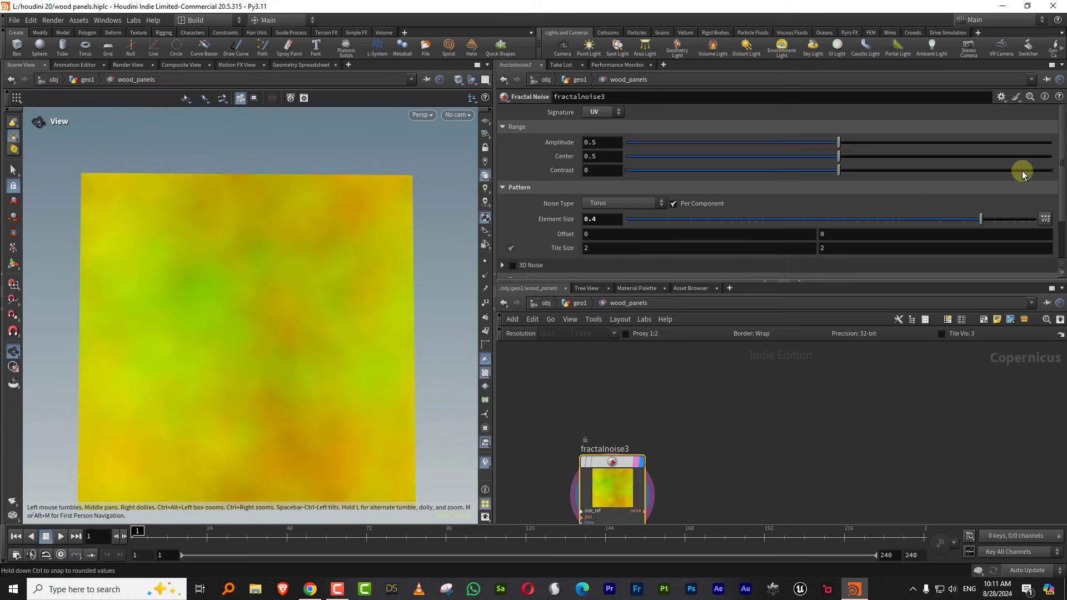
mouse_move(1061, 182)
left_mouse_down()
mouse_move(1053, 239)
mouse_move(1057, 178)
left_mouse_up()
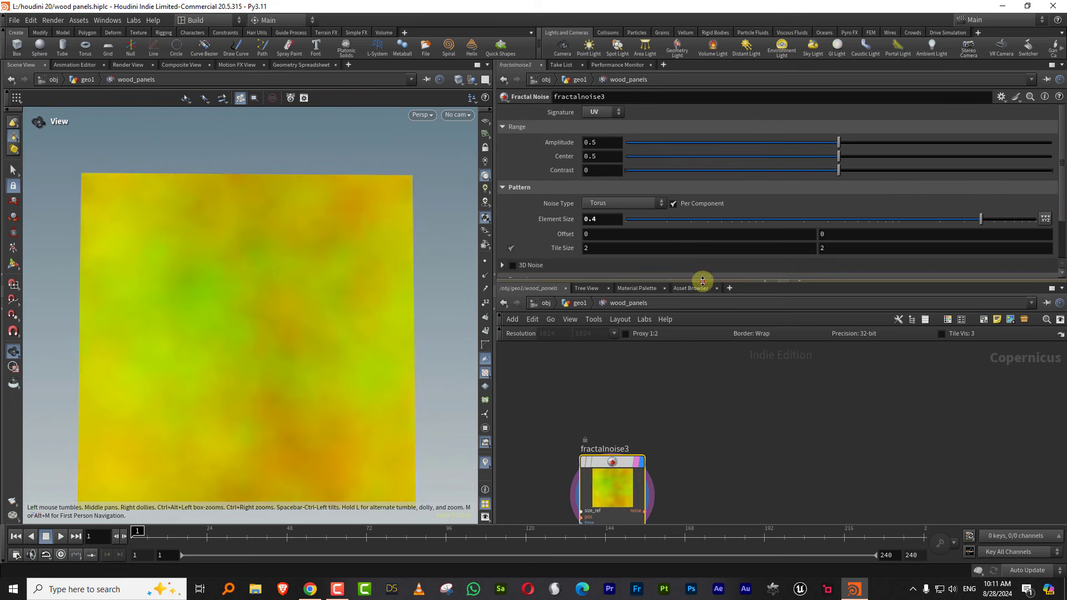
Add a Distort node beyond the Multiply node in the network
left_click_drag(702, 281, 703, 223)
middle_click_drag(707, 345, 794, 332)
left_click_drag(698, 419, 678, 371)
middle_click_drag(795, 313, 660, 416)
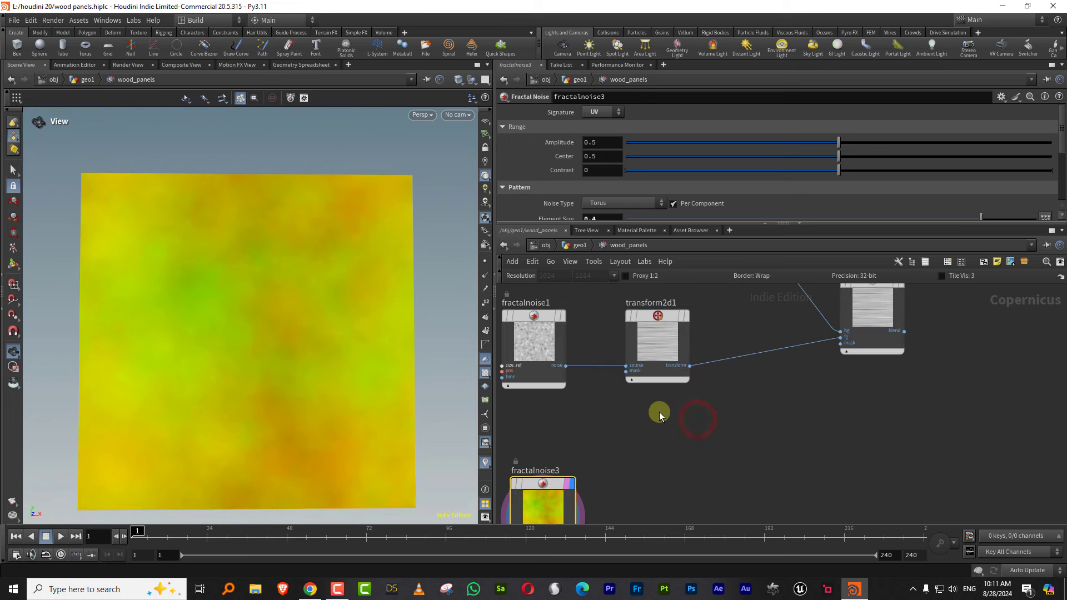
scroll(683, 418, "down", 5)
key("Tab")
type("dist")
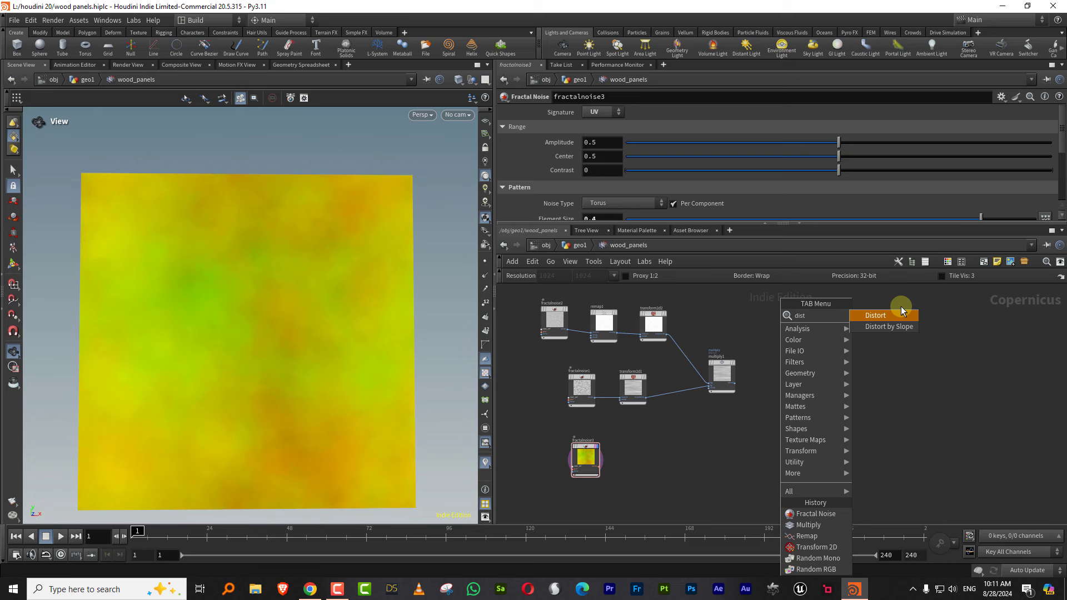
left_click(875, 315)
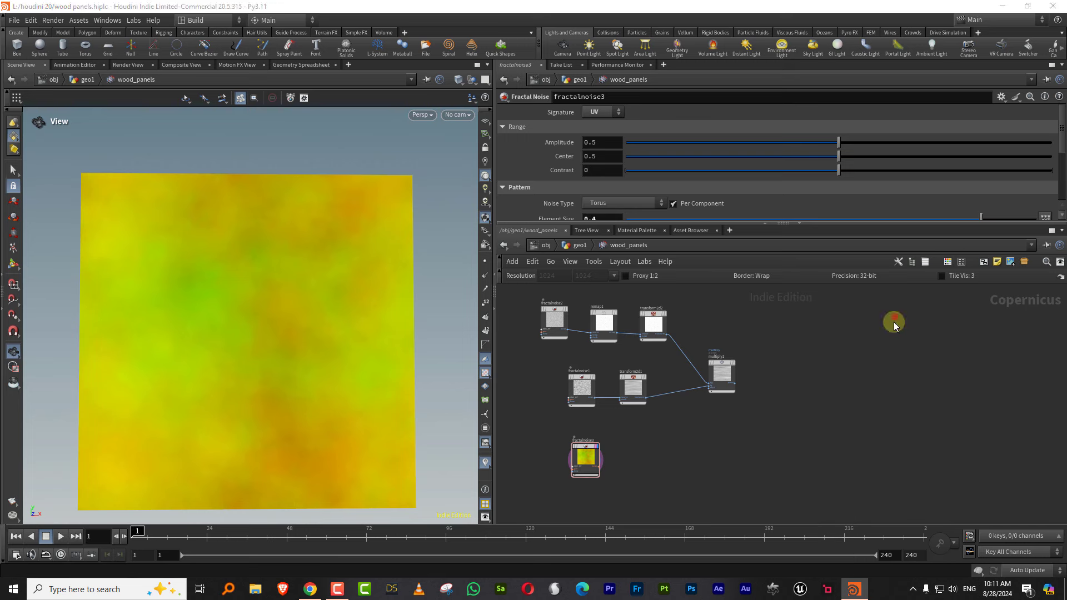
left_click(893, 318)
scroll(772, 392, "up", 4)
scroll(745, 381, "up", 2)
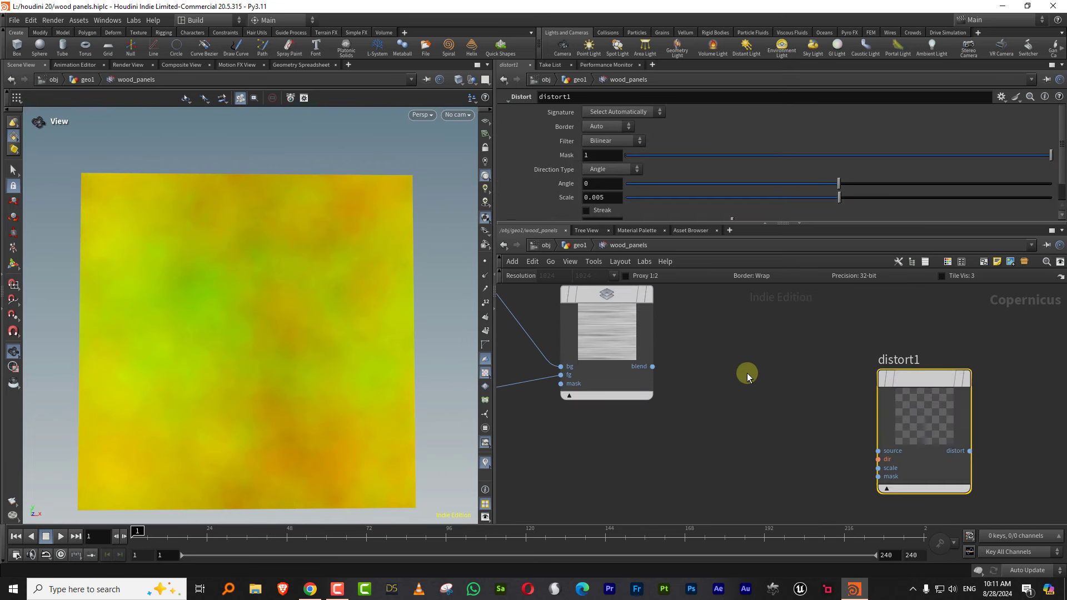
Connect the Multiply output to the Distort's source and the UV Fractal Noise to its direction input, and display the Distort
left_click_drag(653, 367, 877, 450)
scroll(813, 371, "down", 4)
middle_click_drag(781, 384, 842, 346)
left_click_drag(543, 436, 733, 415)
middle_click_drag(797, 371, 702, 396)
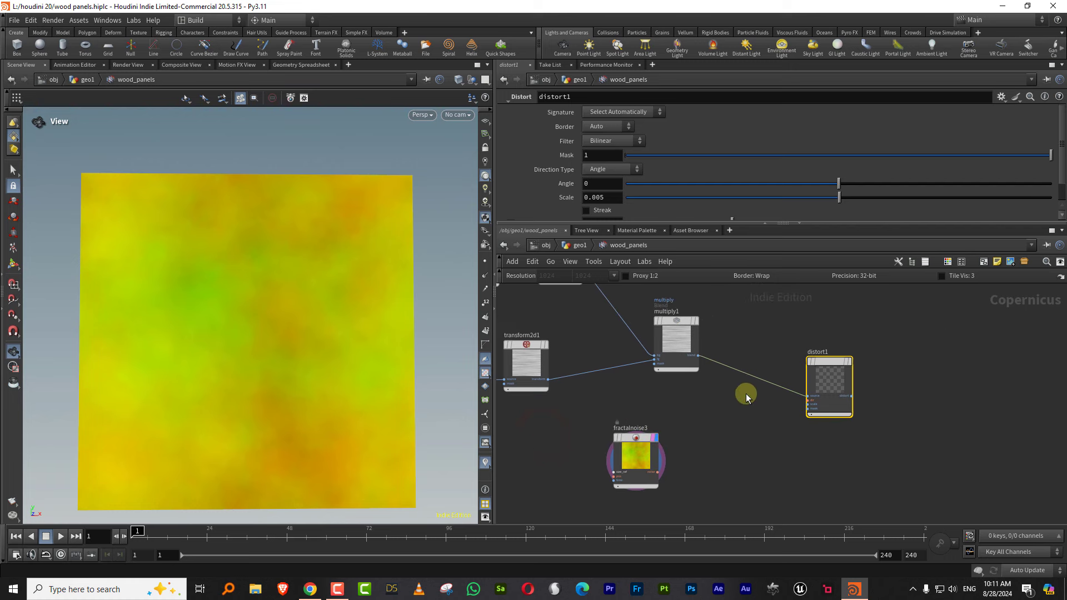
scroll(745, 395, "up", 3)
left_click(604, 517)
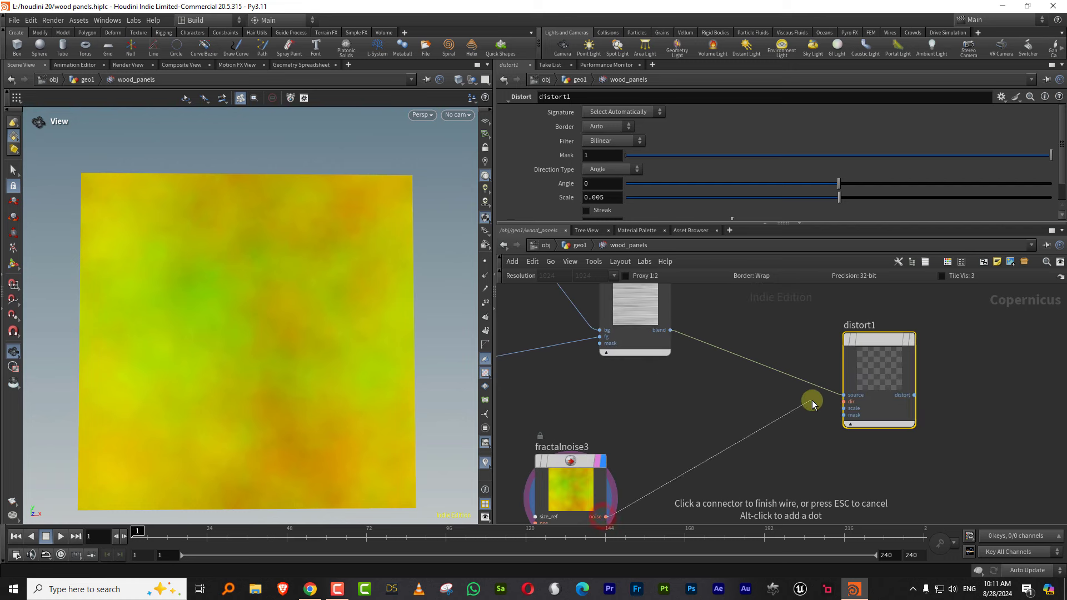
left_click(844, 401)
left_click(912, 341)
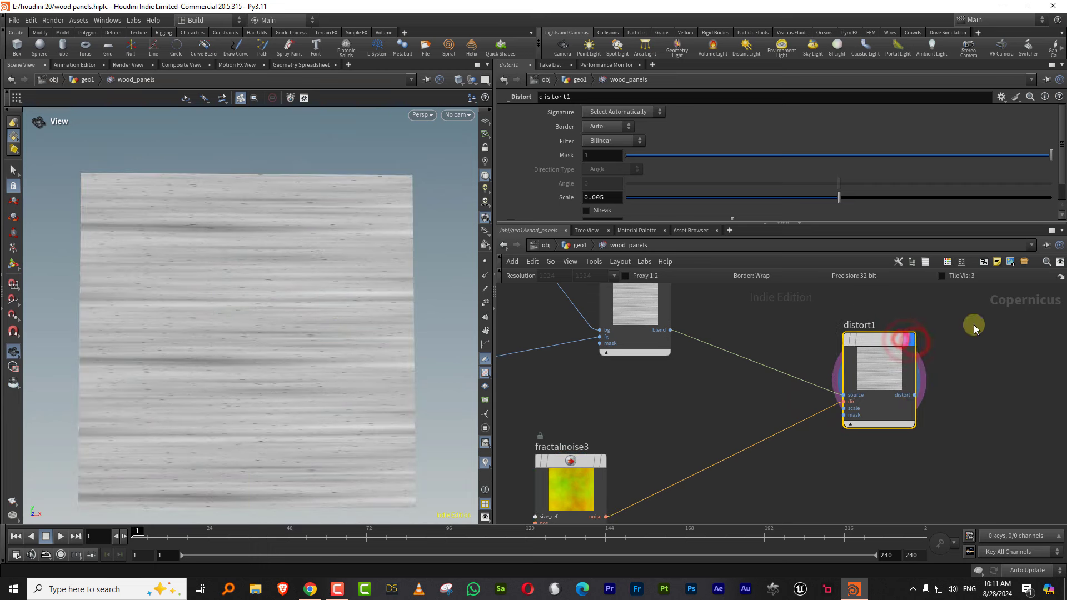
Set the Distort's scale to about 0.213 and its pixels per step to 400
left_click(893, 198)
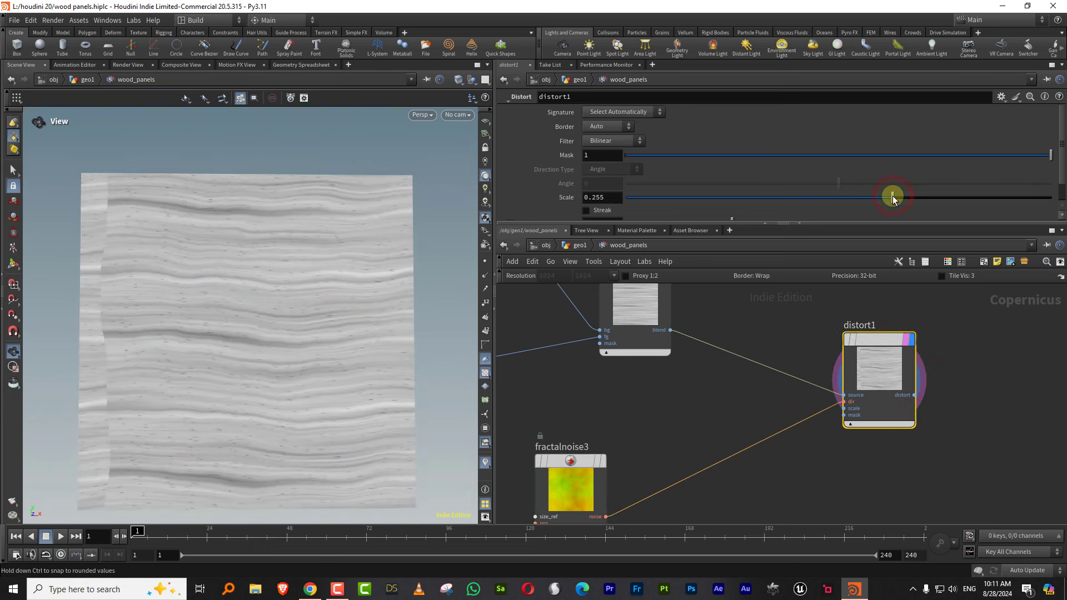
left_click_drag(893, 198, 884, 198)
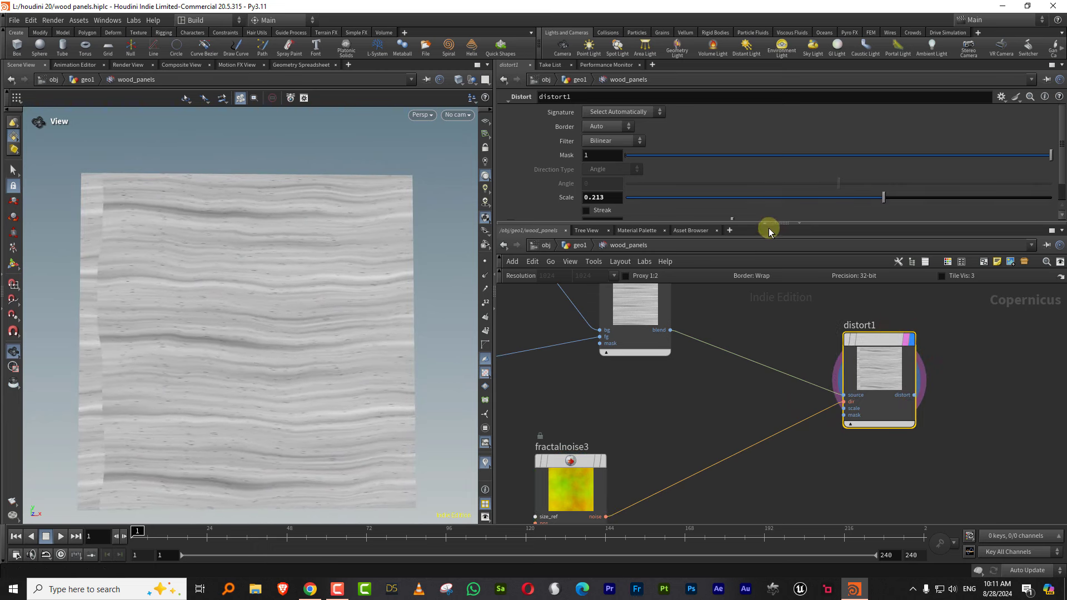
left_click_drag(756, 223, 731, 340)
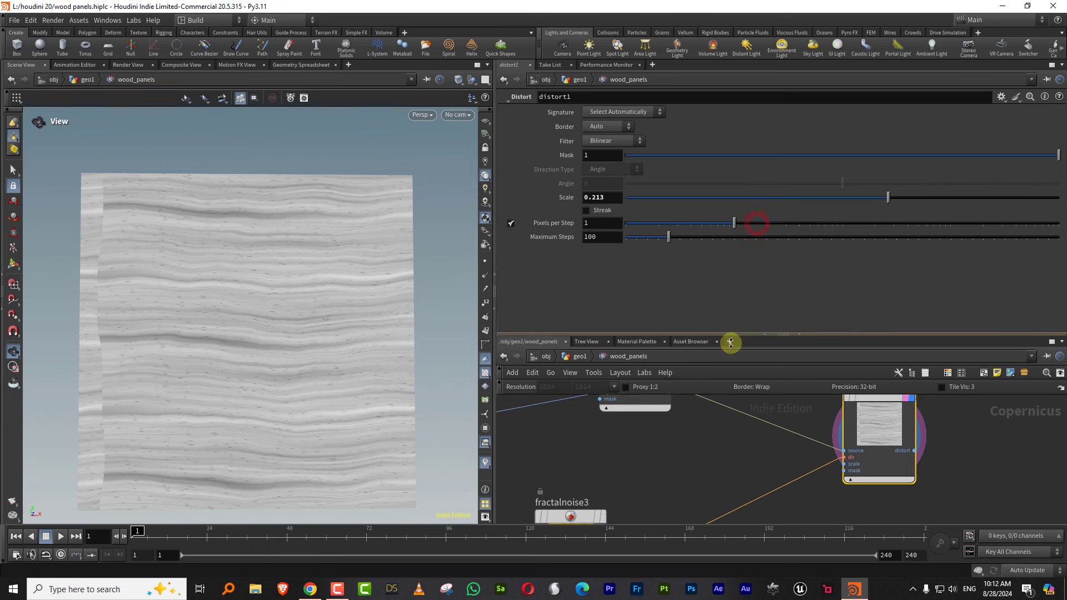
left_click(600, 223)
type("4")
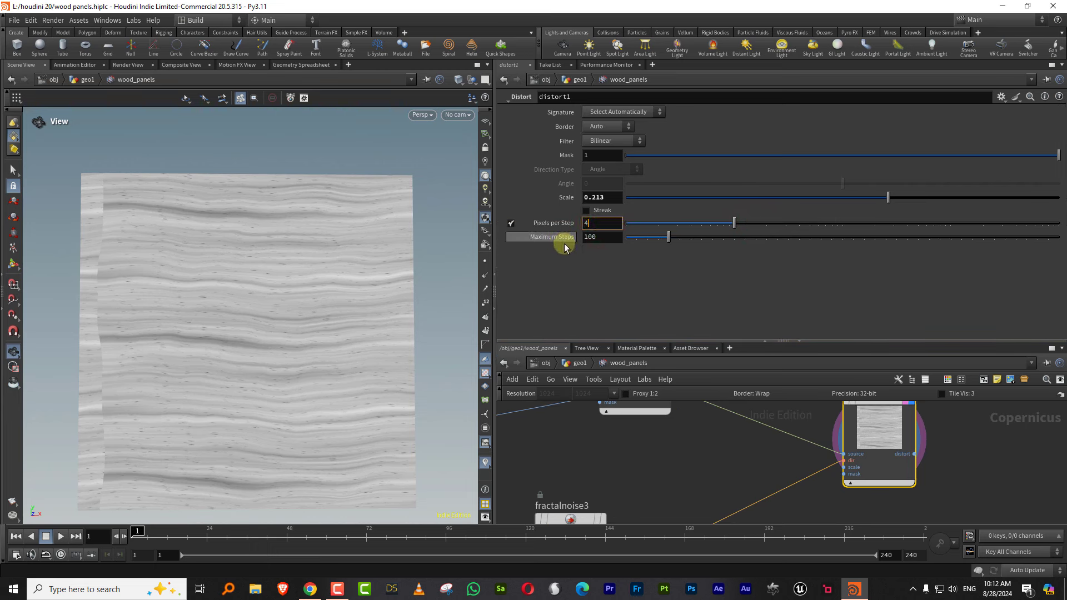
type("00")
key("Return")
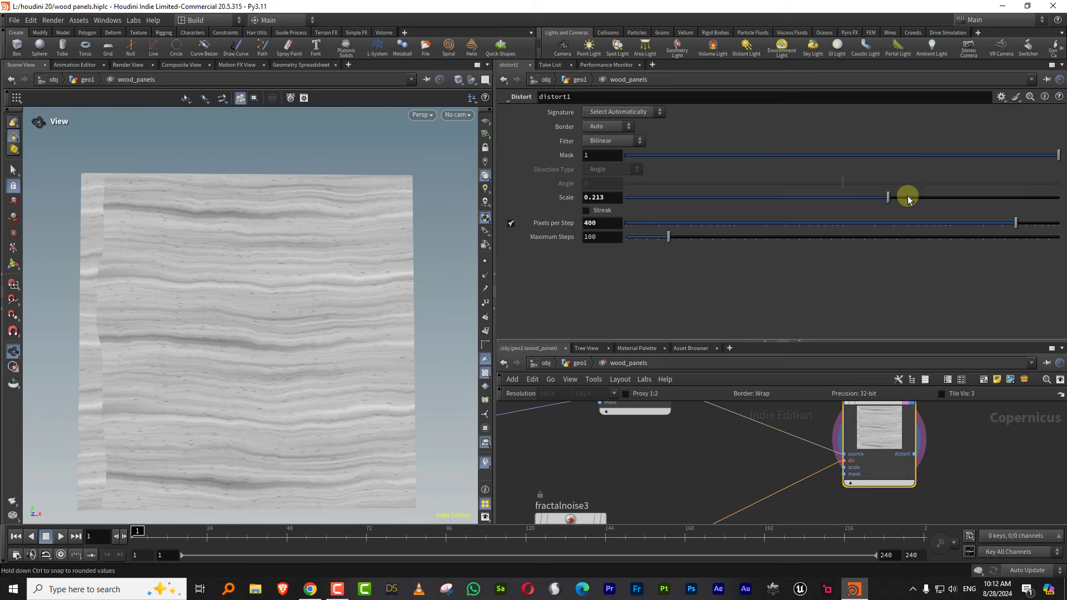
Set the Distort's scale to 0.225 and the UV Fractal Noise's amplitude to 0.613, center to 0 and contrast to 0.258
left_click_drag(919, 196, 891, 197)
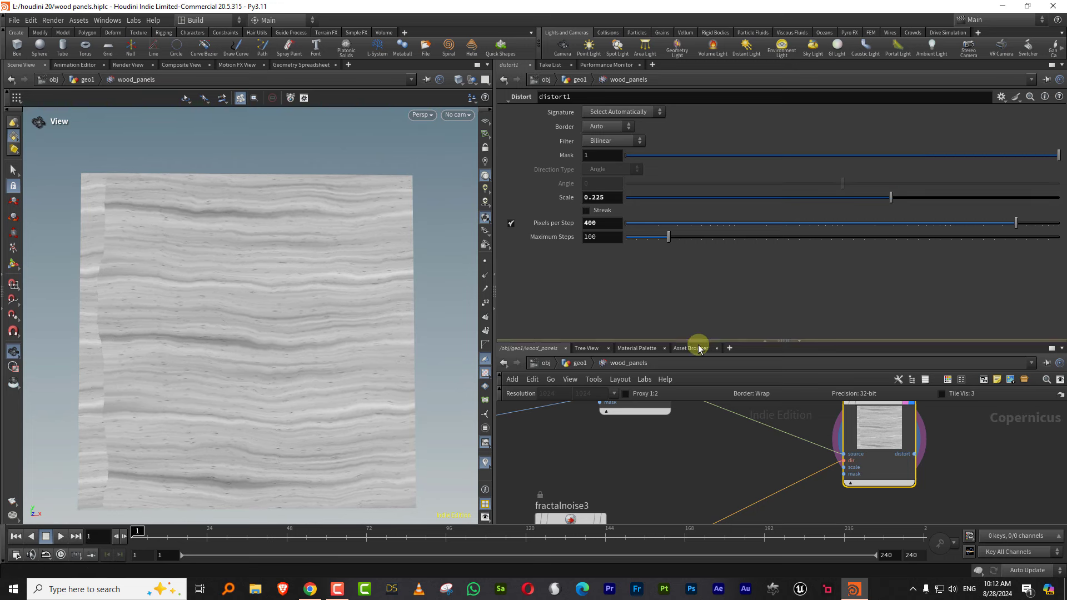
left_click_drag(703, 342, 704, 295)
middle_click_drag(656, 471, 703, 395)
left_click_drag(704, 395, 634, 437)
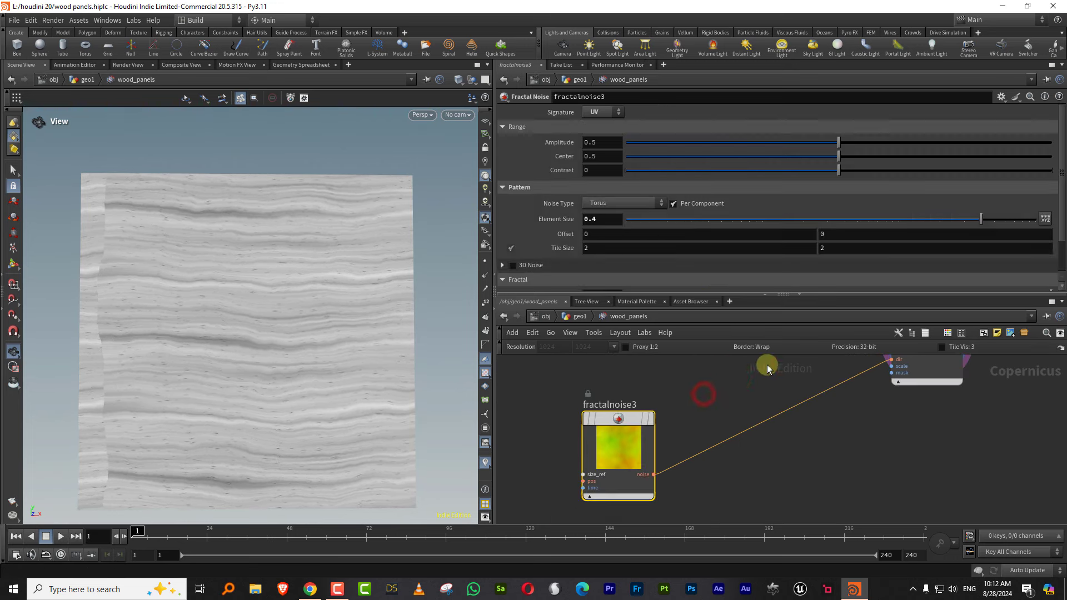
left_click_drag(638, 156, 603, 162)
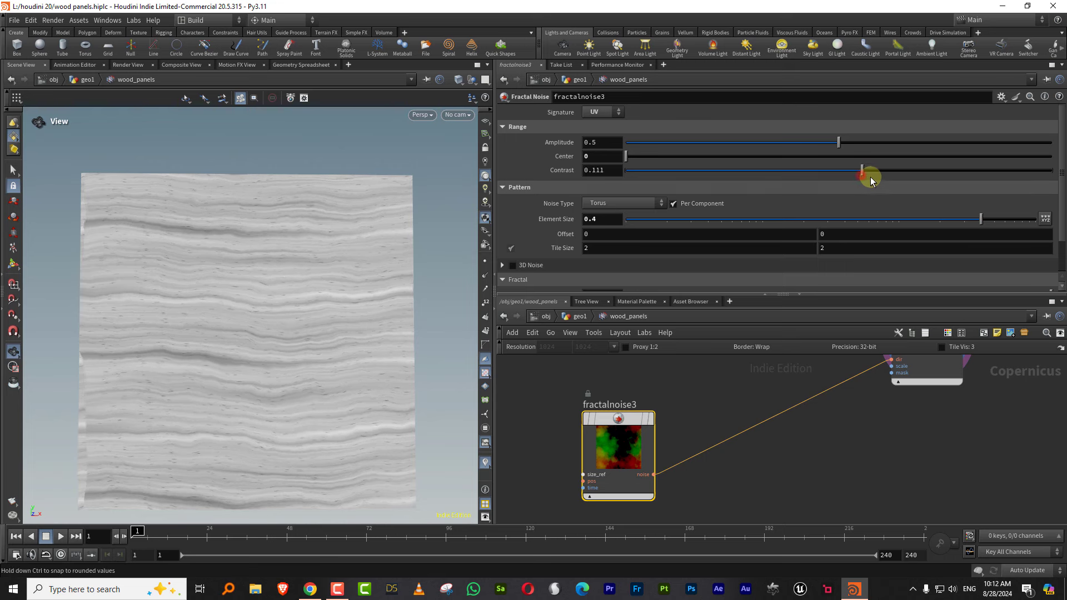
left_click_drag(870, 177, 905, 174)
left_click_drag(847, 143, 886, 149)
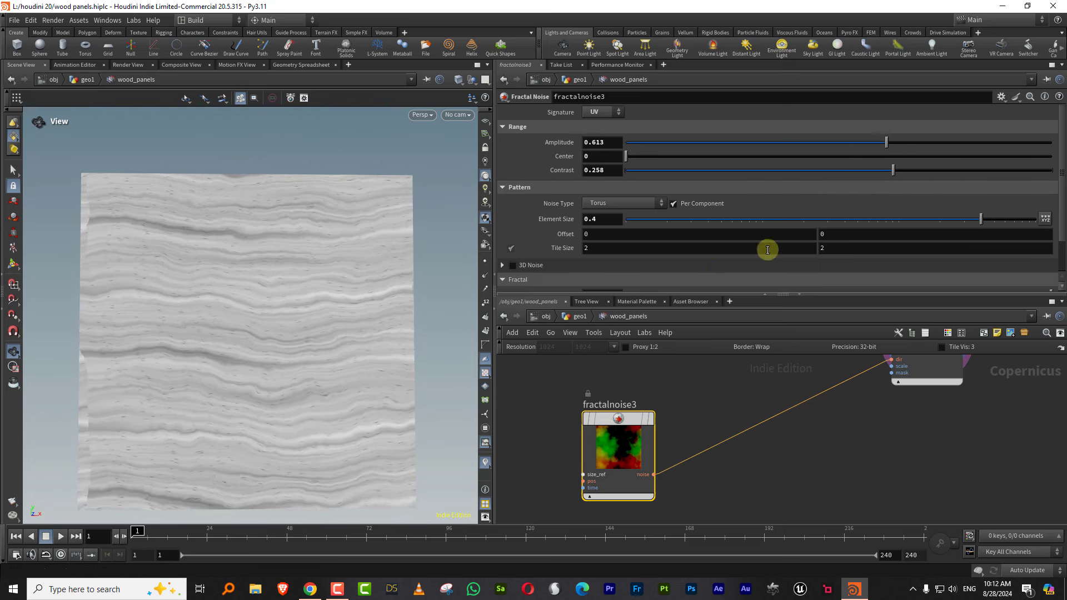
Set the UV Fractal Noise's roughness to 0.49 and its lacunarity to 2.093
left_click_drag(1060, 203, 1049, 260)
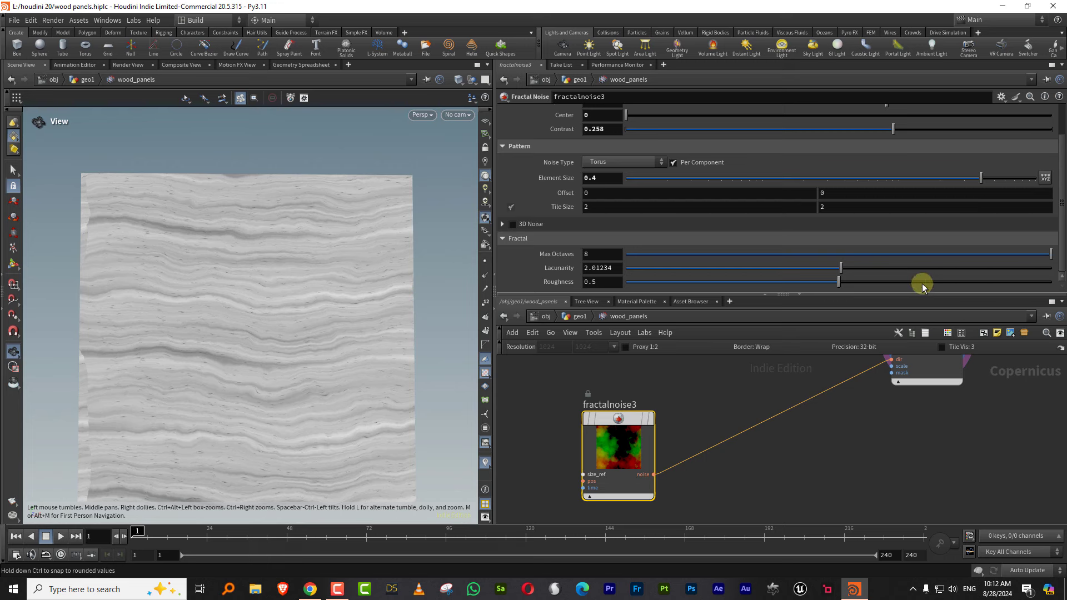
left_click_drag(922, 283, 923, 282)
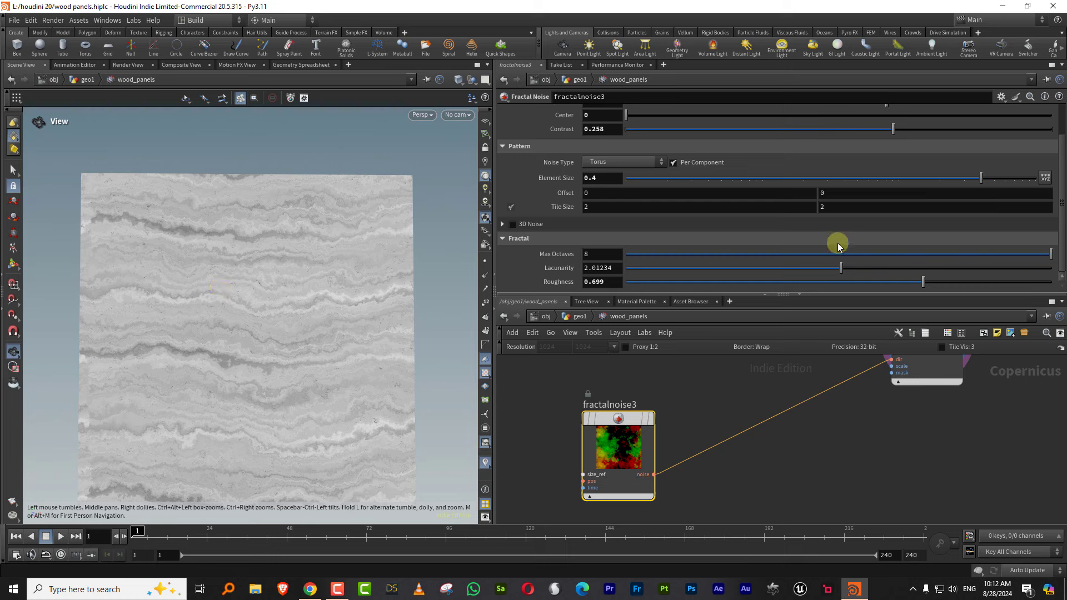
left_click_drag(963, 283, 907, 282)
mouse_move(841, 268)
left_mouse_down()
mouse_move(889, 269)
mouse_move(775, 265)
mouse_move(858, 269)
mouse_move(888, 285)
mouse_move(802, 281)
mouse_move(846, 282)
left_mouse_up()
Fine-tune the Distort's scale to about 0.225 and slightly reduce the UV Fractal Noise's element size
left_click(925, 369)
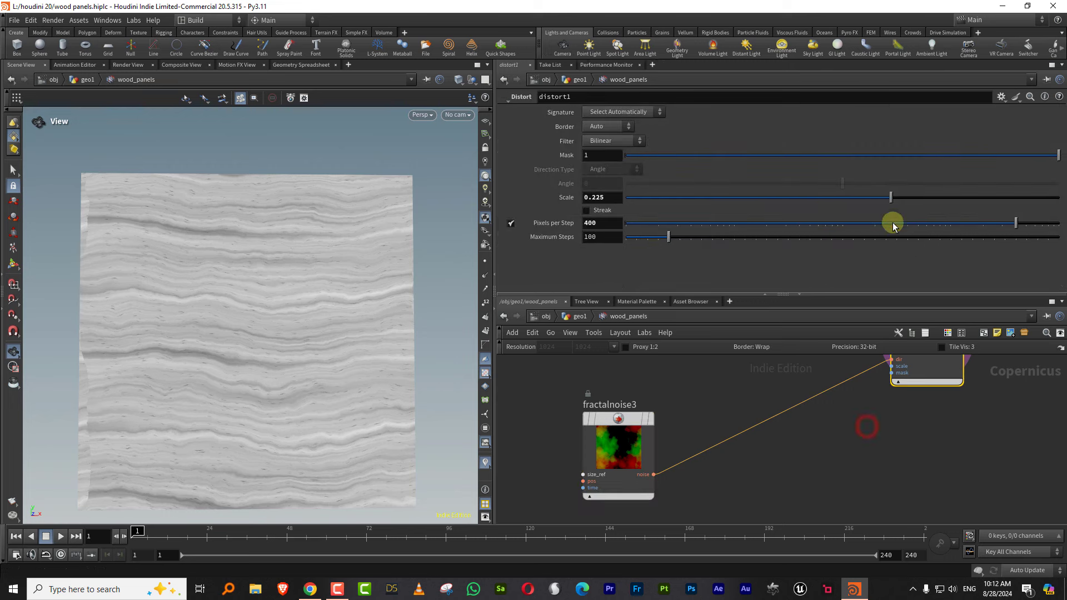
mouse_move(893, 198)
left_mouse_down()
mouse_move(877, 198)
mouse_move(891, 201)
left_mouse_up()
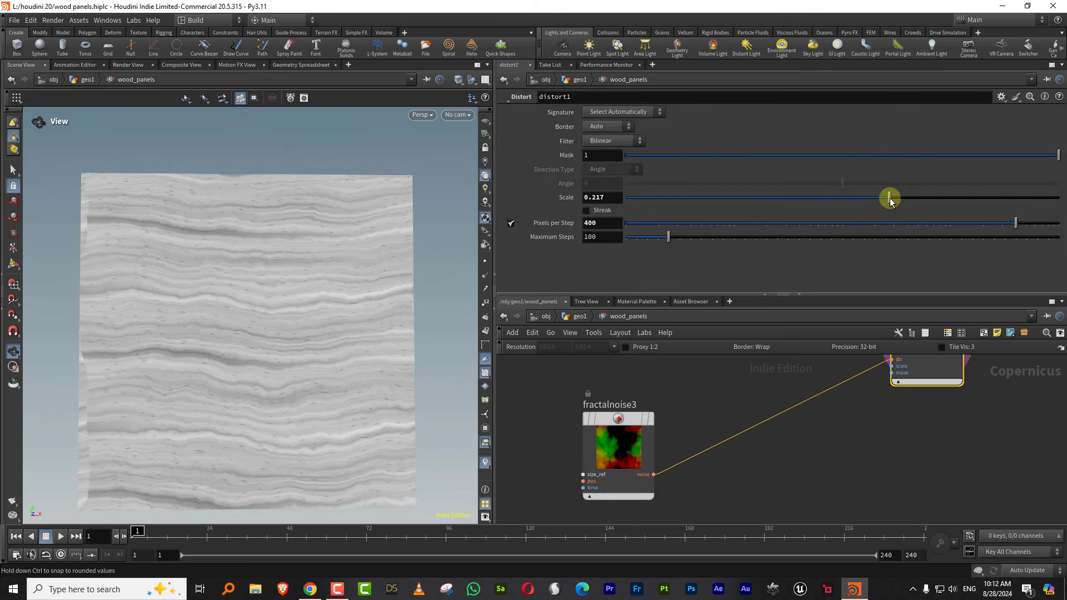
left_click_drag(703, 405, 645, 428)
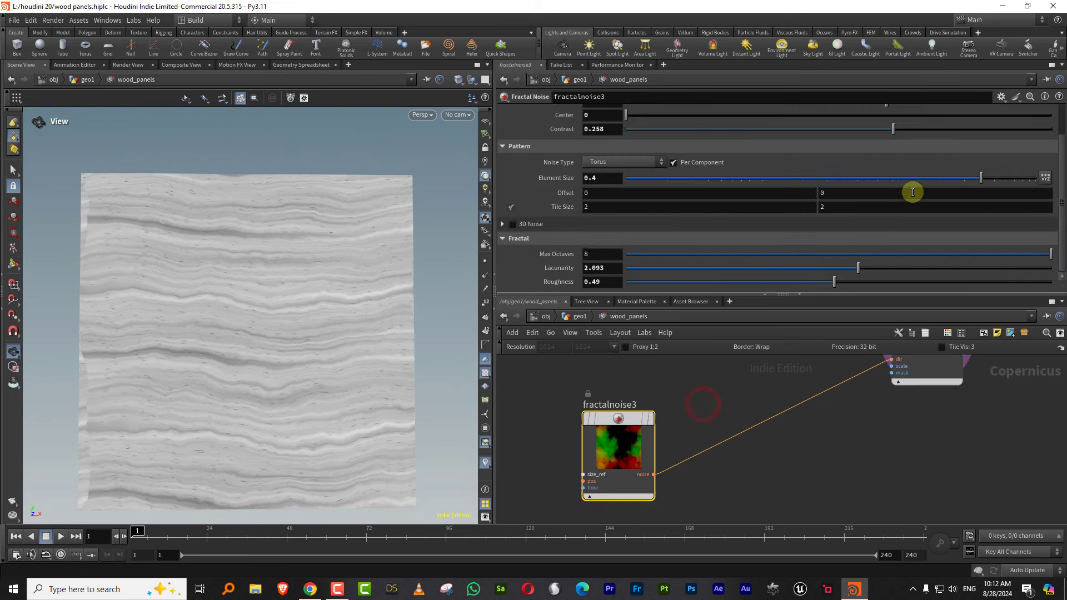
left_click_drag(960, 181, 956, 181)
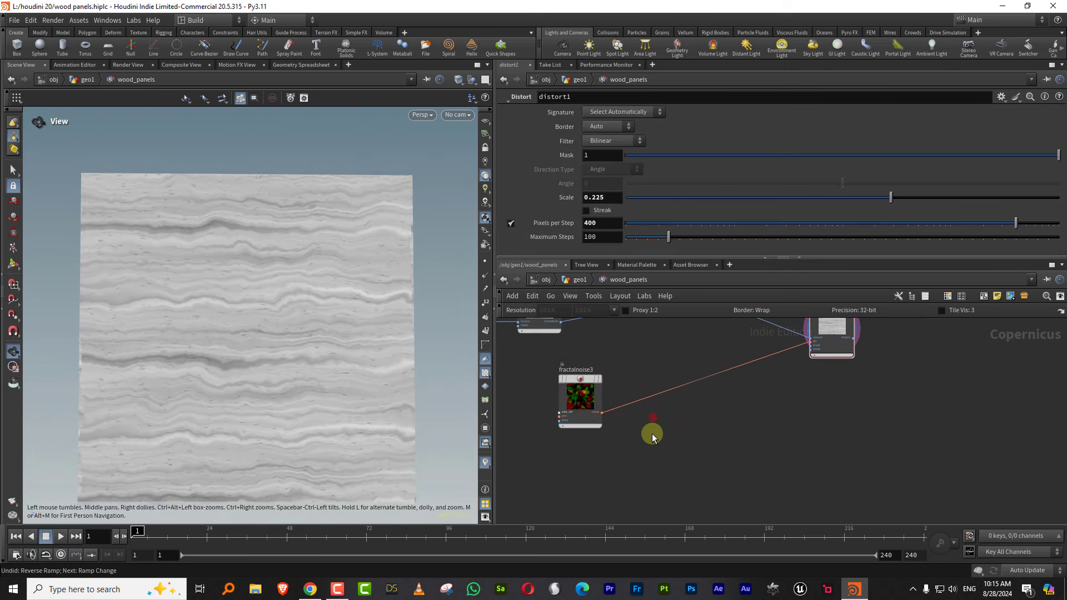
Add another Fractal Noise node below the UV Fractal Noise in the network
left_click(655, 417)
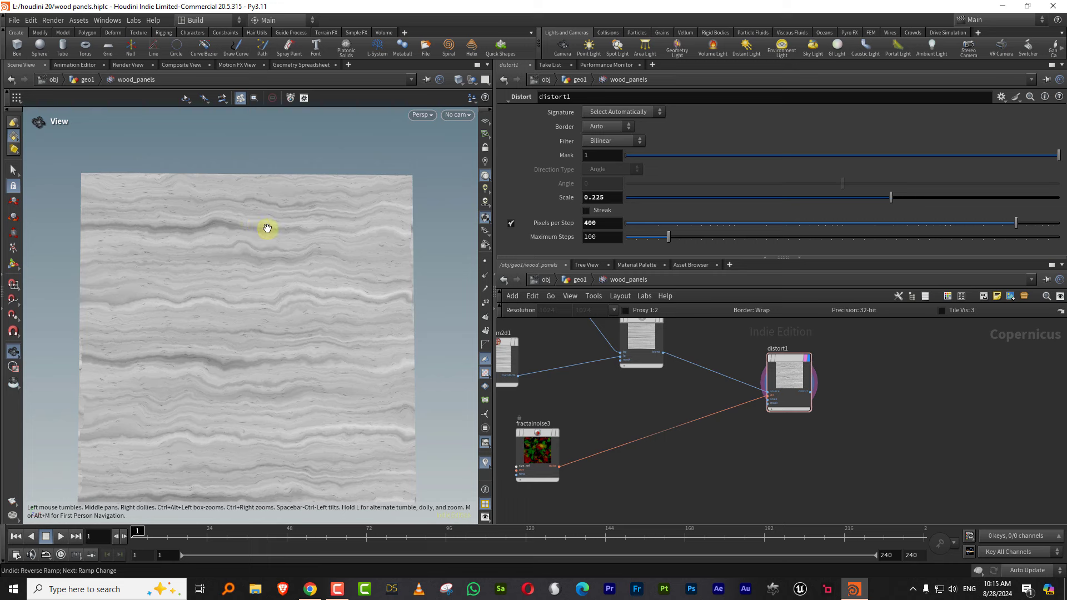
middle_click_drag(640, 482, 644, 443)
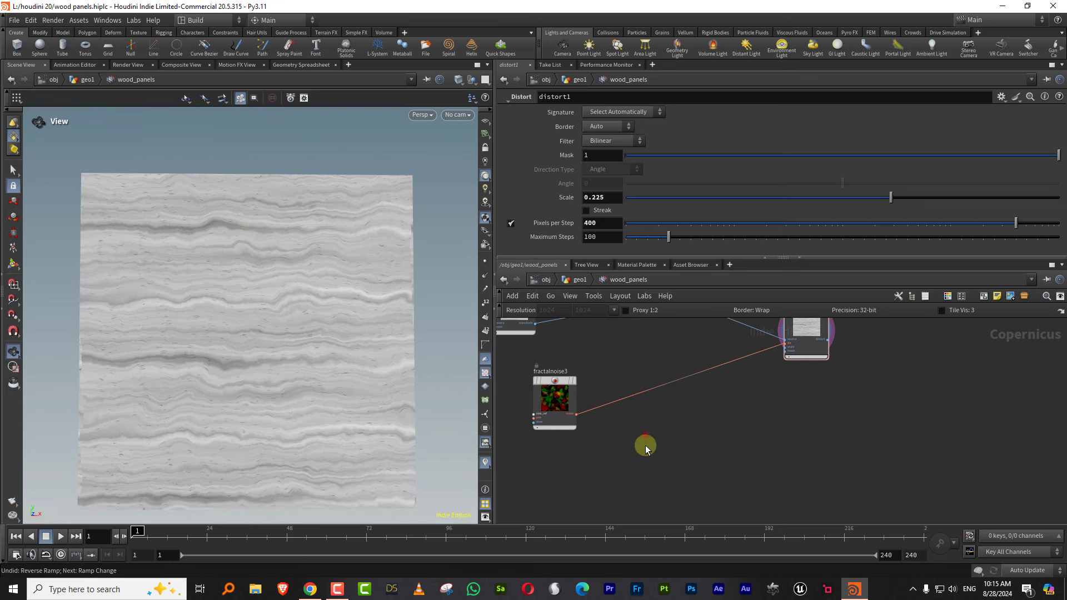
key("Tab")
type("fra")
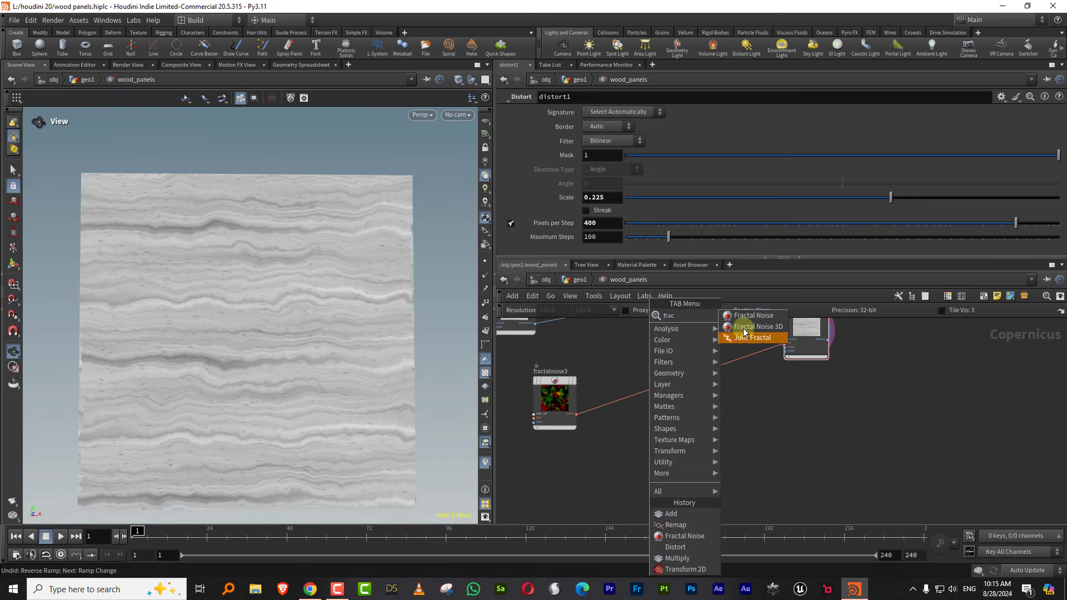
key("Return")
left_click(645, 429)
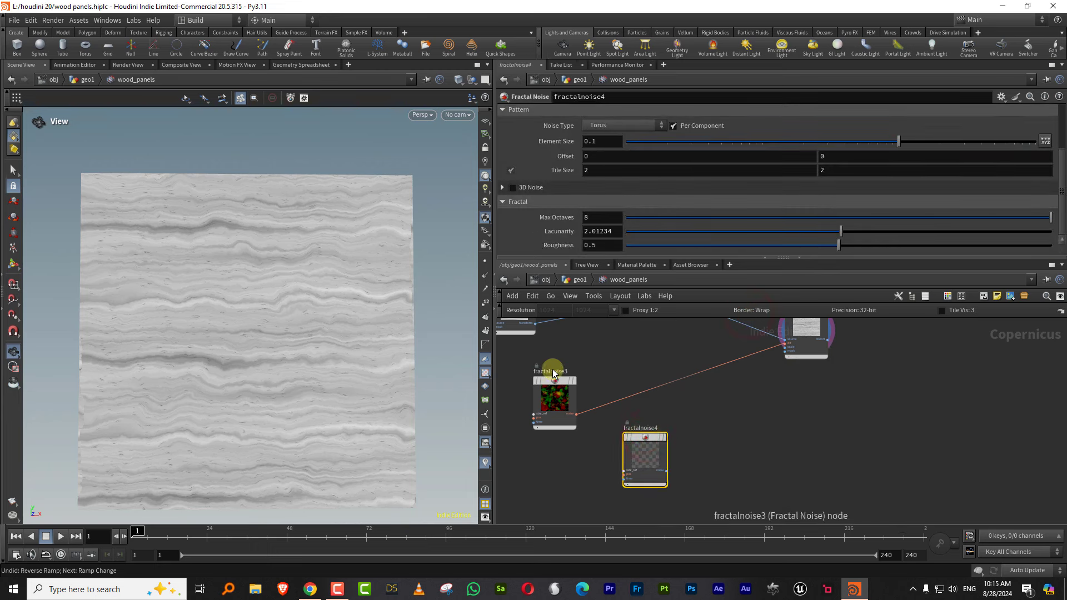
Rename the new Fractal Noise node Cellular and set its noise type to Worley Cellular F1
left_click(644, 438)
double_click(645, 438)
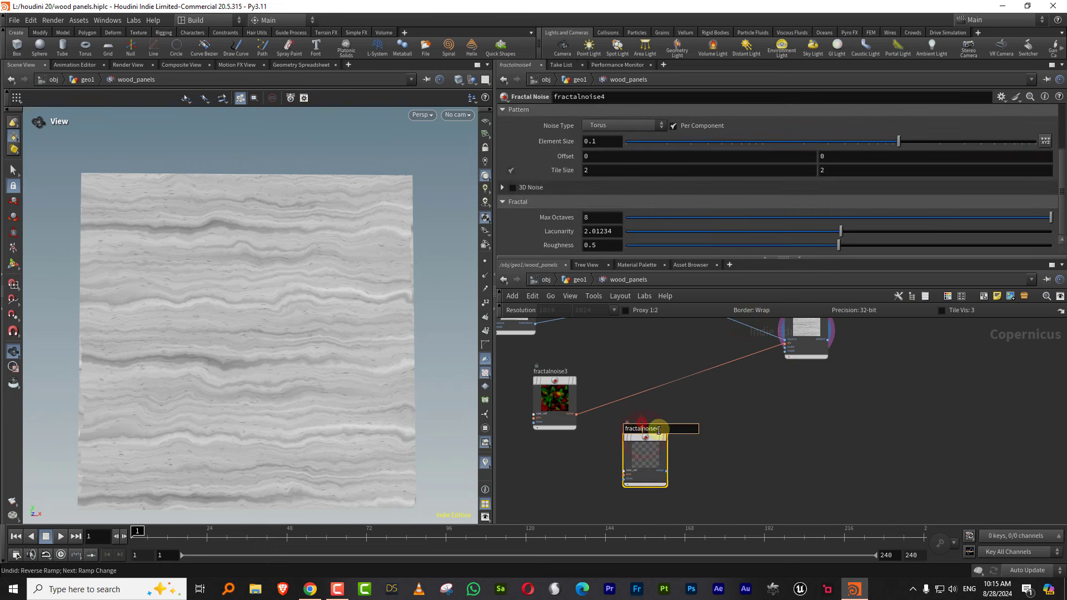
type("Cellular")
key("Return")
left_click(623, 125)
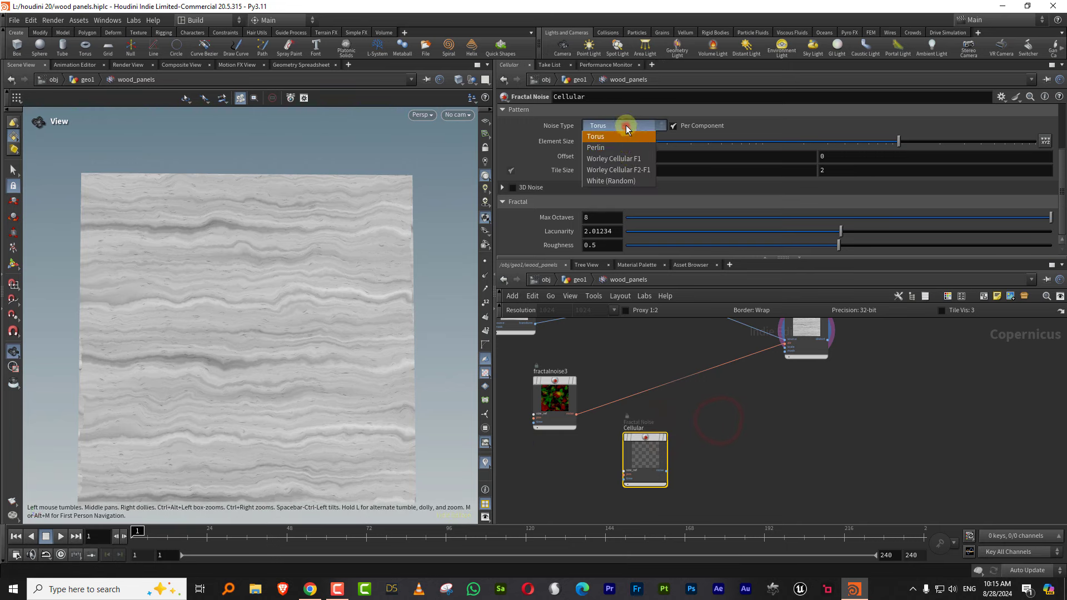
left_click(628, 158)
Connect the Cellular noise's output to the Distort's direction input in place of the UV Fractal Noise
middle_click_drag(710, 431, 676, 455)
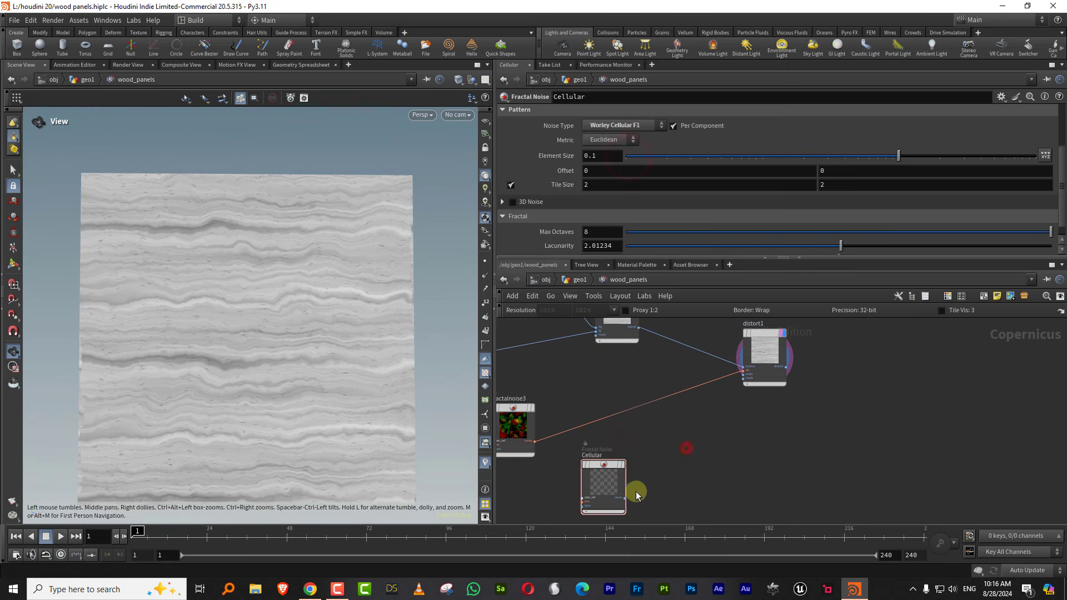
left_click(625, 498)
left_click(723, 369)
left_click(694, 466)
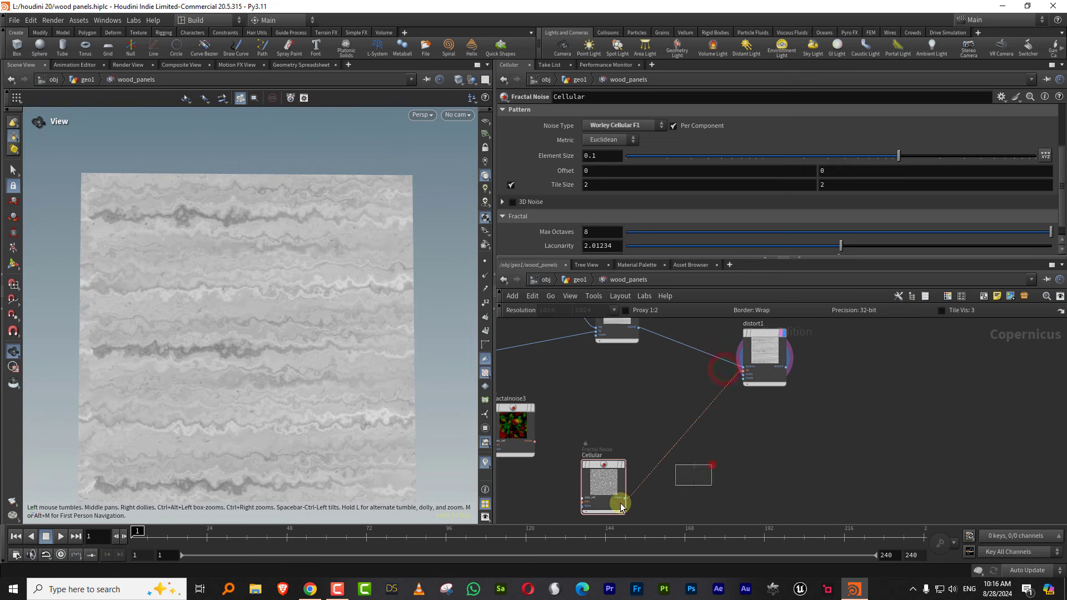
Set the Cellular noise's lacunarity to 1.264, roughness to 0.094 and element size to about 0.0417
left_click_drag(690, 255, 685, 326)
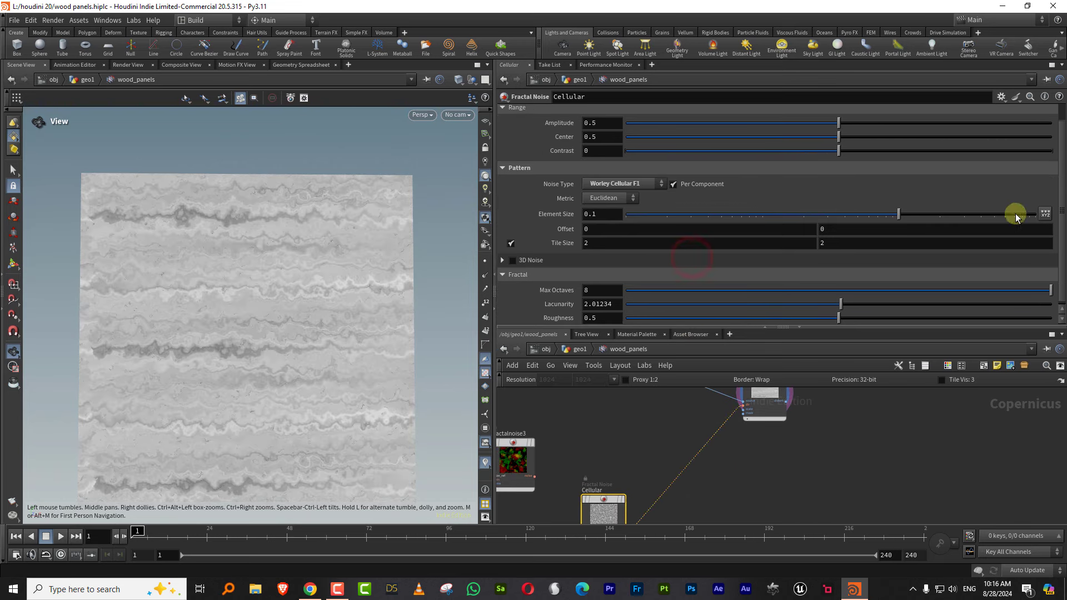
mouse_move(1060, 211)
left_mouse_down()
mouse_move(1060, 188)
mouse_move(1052, 220)
left_mouse_up()
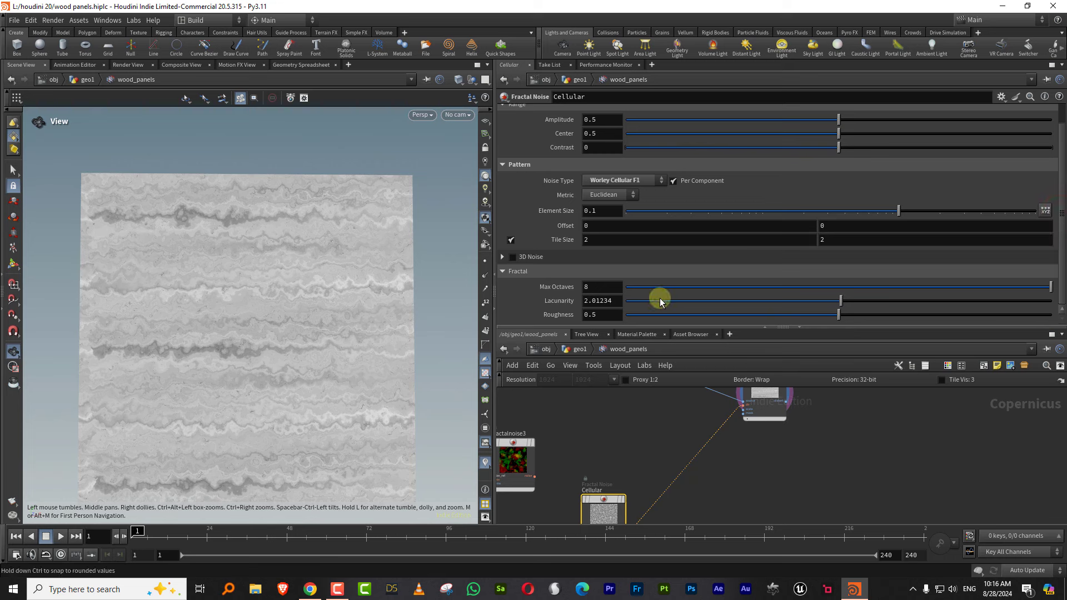
left_click(657, 315)
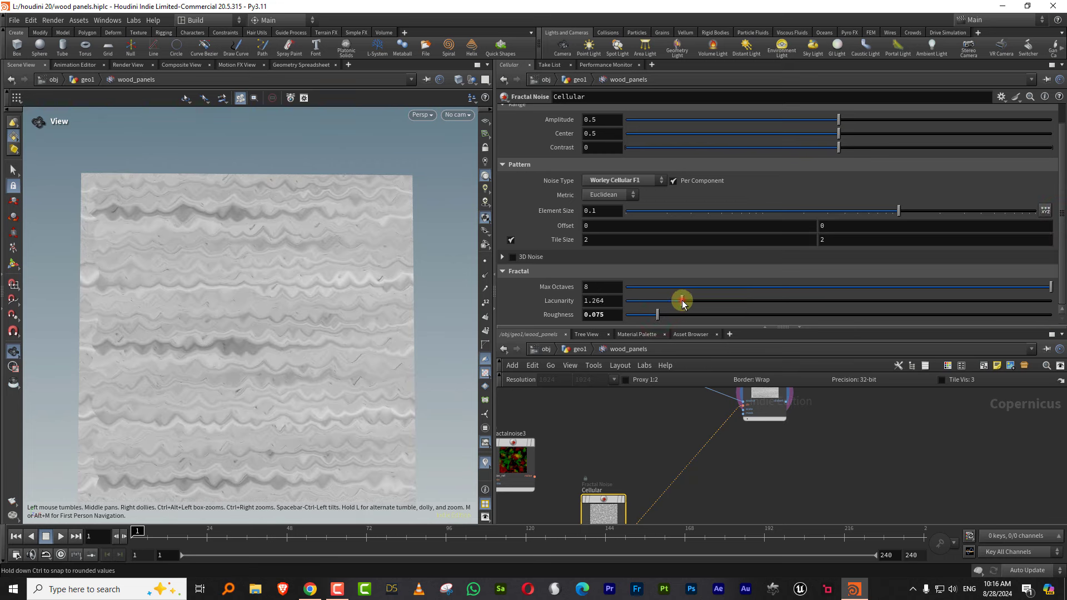
left_click(682, 300)
left_click(666, 315)
left_click(833, 211)
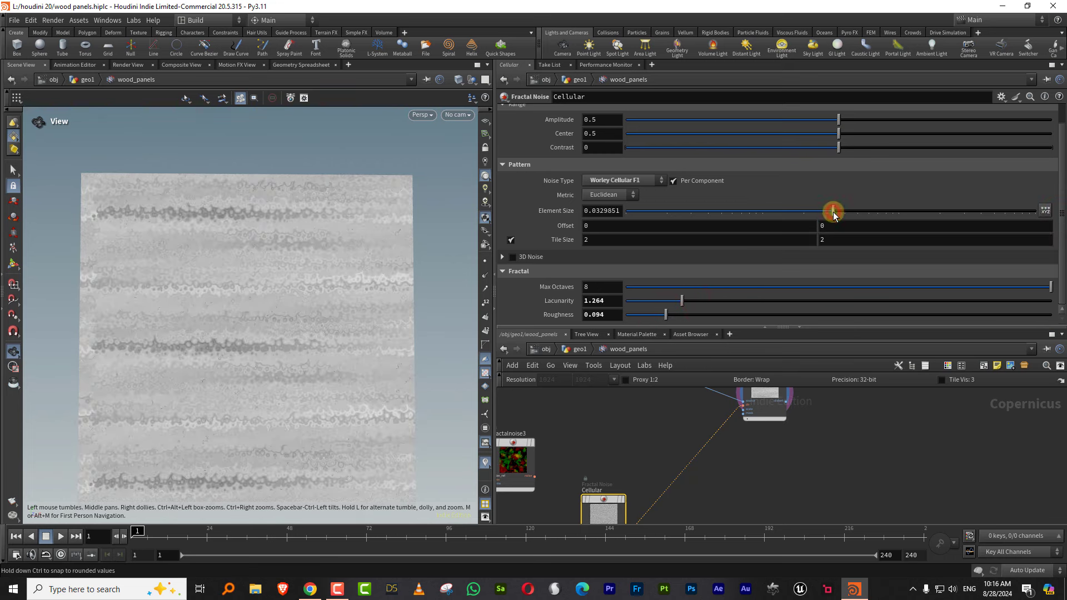
left_click_drag(833, 212, 847, 212)
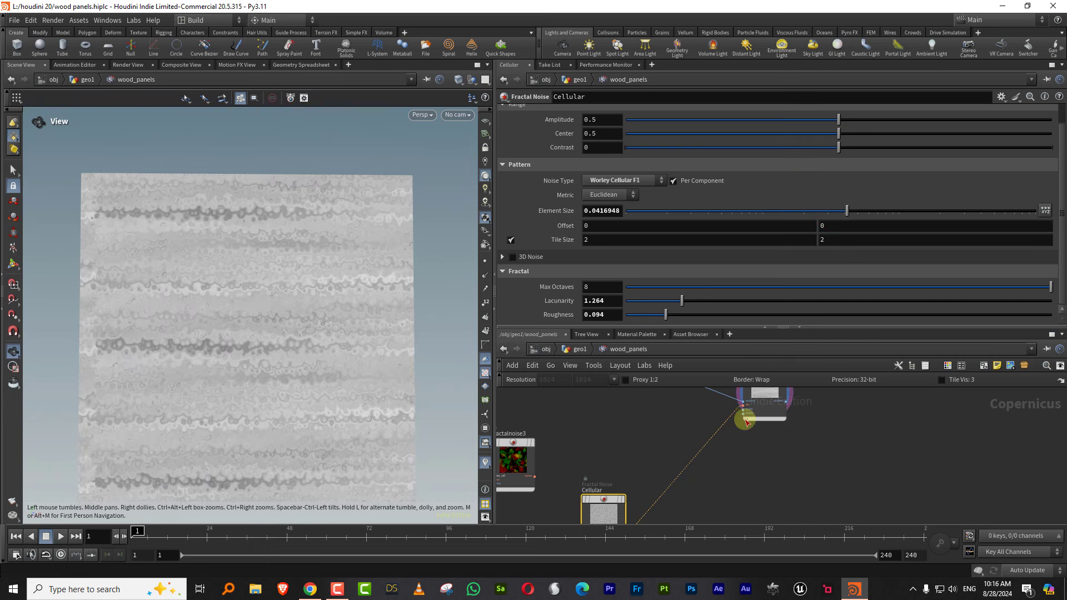
Insert a Remap node on the wire between the Cellular noise and the Distort
key("Tab")
type("rema")
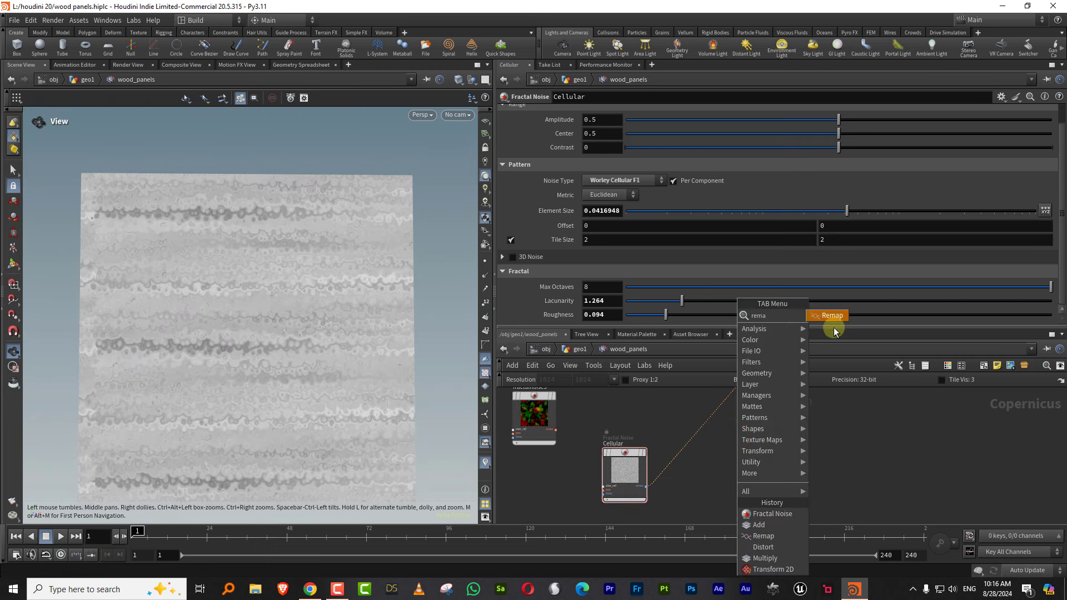
left_click(829, 316)
left_click(704, 434)
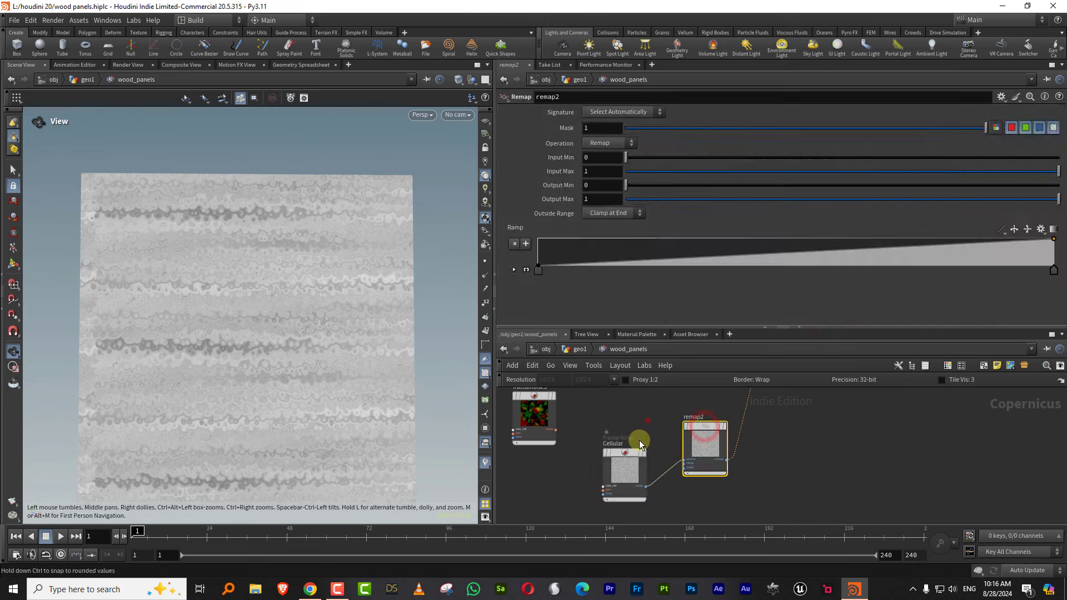
Switch the Cellular noise's signature to UV
left_click(639, 444)
left_click_drag(1059, 170, 695, 123)
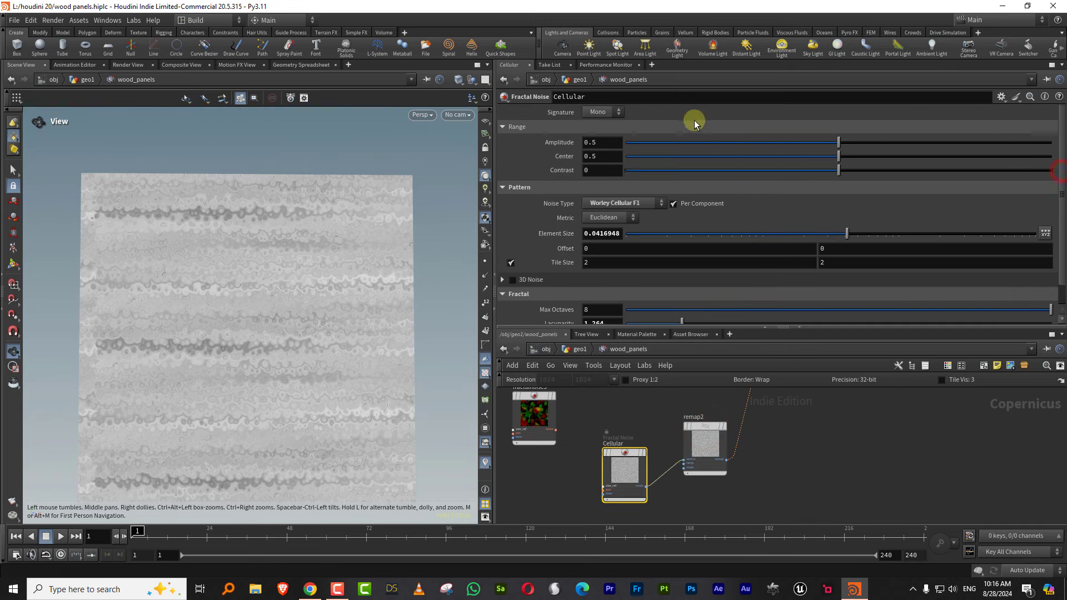
left_click(603, 112)
left_click(599, 128)
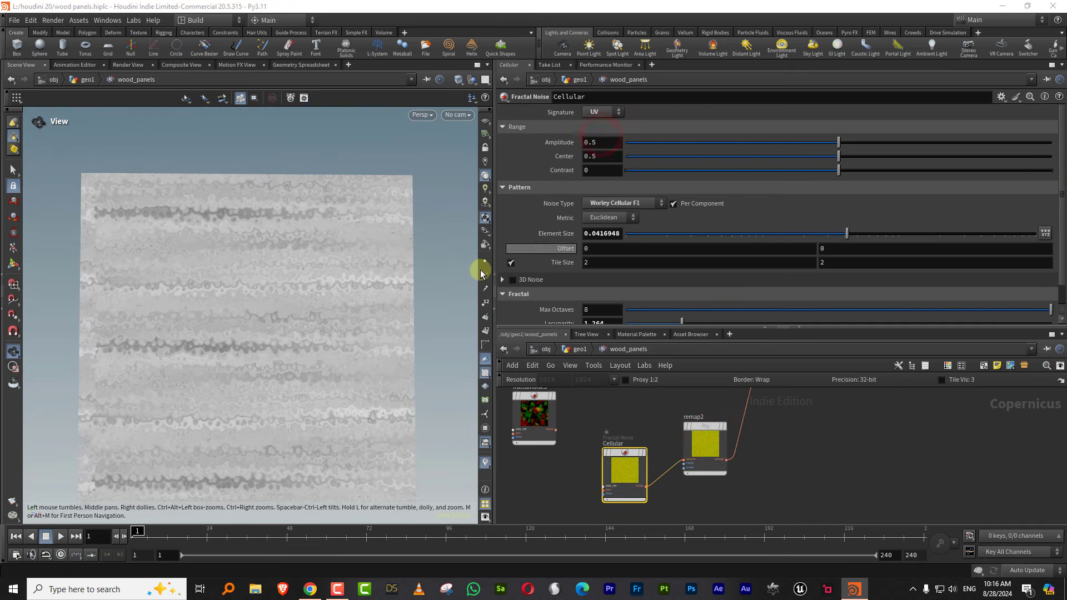
Reverse the new Remap's ramp and add a zero-value point about 30% along it
left_click(704, 444)
left_click(1015, 230)
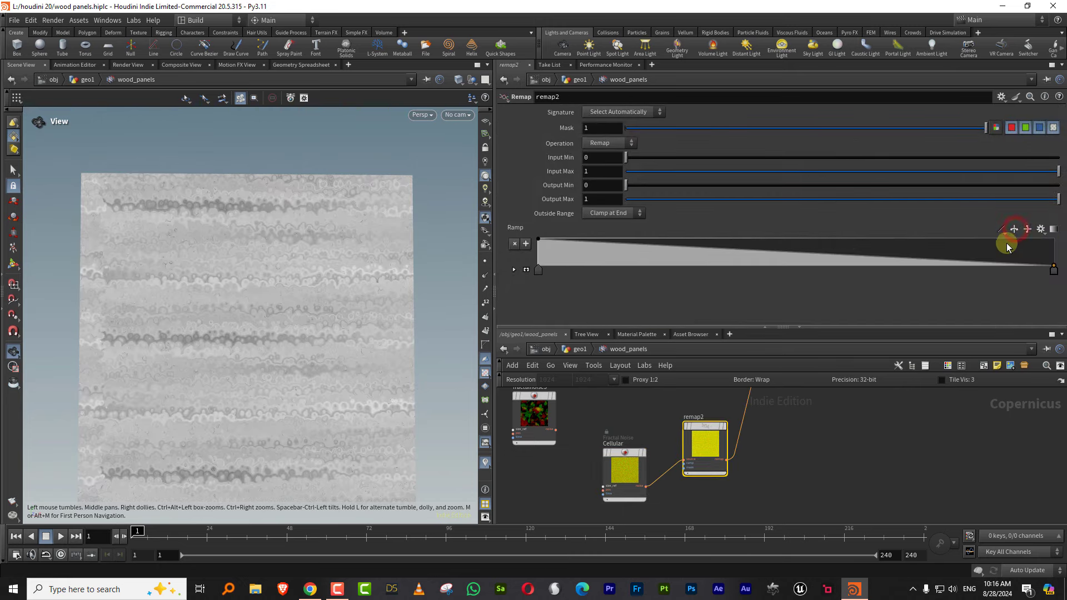
mouse_move(659, 246)
left_mouse_down()
mouse_move(639, 269)
mouse_move(701, 273)
mouse_move(693, 278)
left_mouse_up()
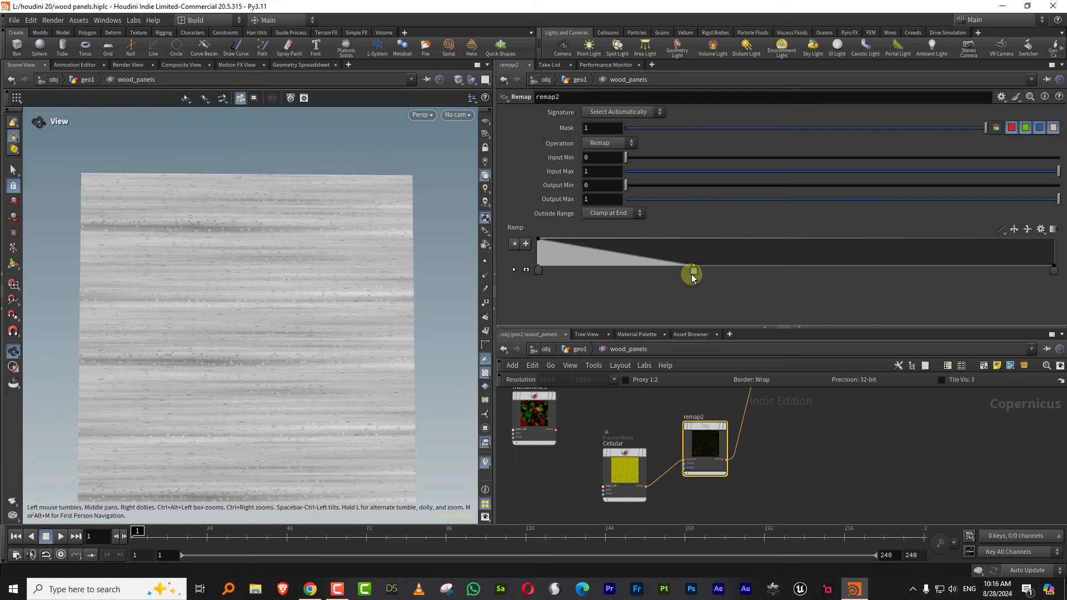
Set the Cellular noise's element size to about 0.0767 and lower the Remap's input max to about 0.359
left_click(632, 437)
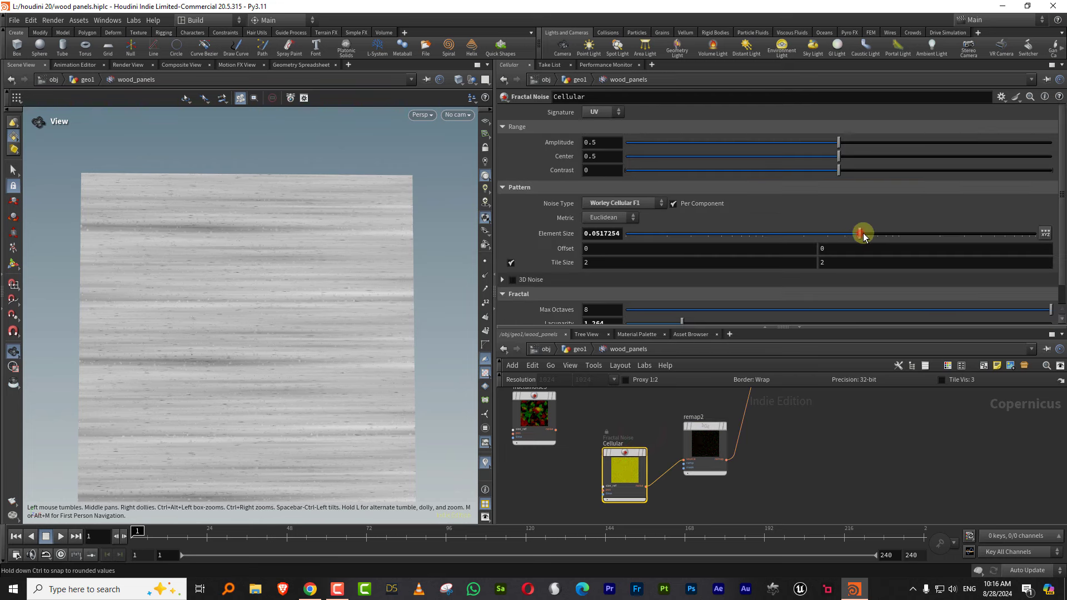
left_click_drag(899, 236, 883, 240)
left_click_drag(779, 429, 714, 477)
left_click_drag(861, 171, 764, 175)
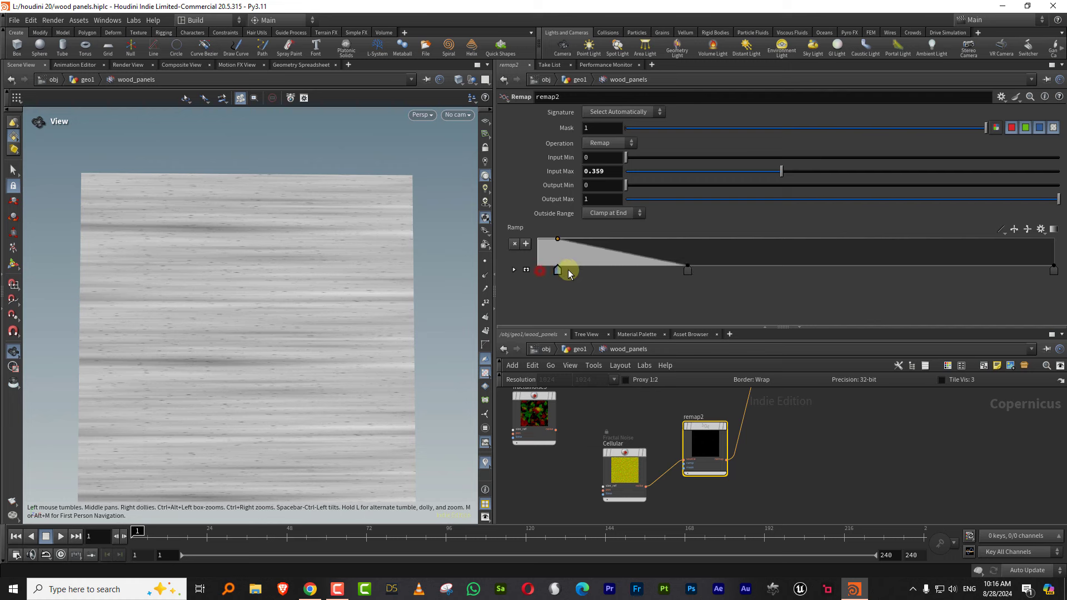
Move the Remap ramp's middle point to about 41%, keep the first point at the start, and raise the input max to slightly above 0.76
left_click_drag(688, 272, 752, 272)
left_click_drag(565, 271, 514, 275)
left_click_drag(811, 173, 956, 177)
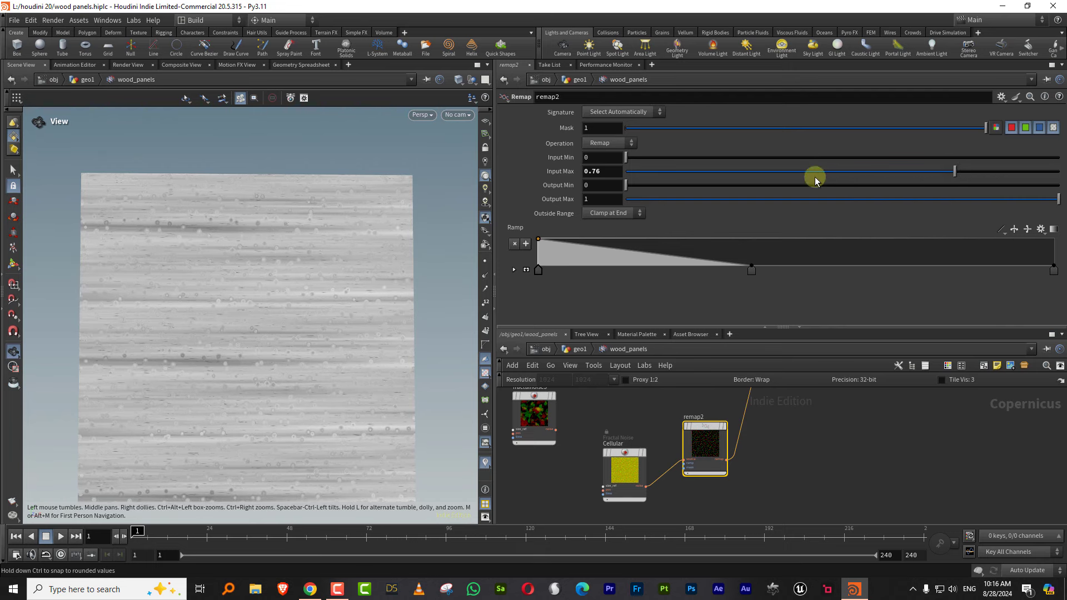
right_click_drag(315, 296, 388, 280)
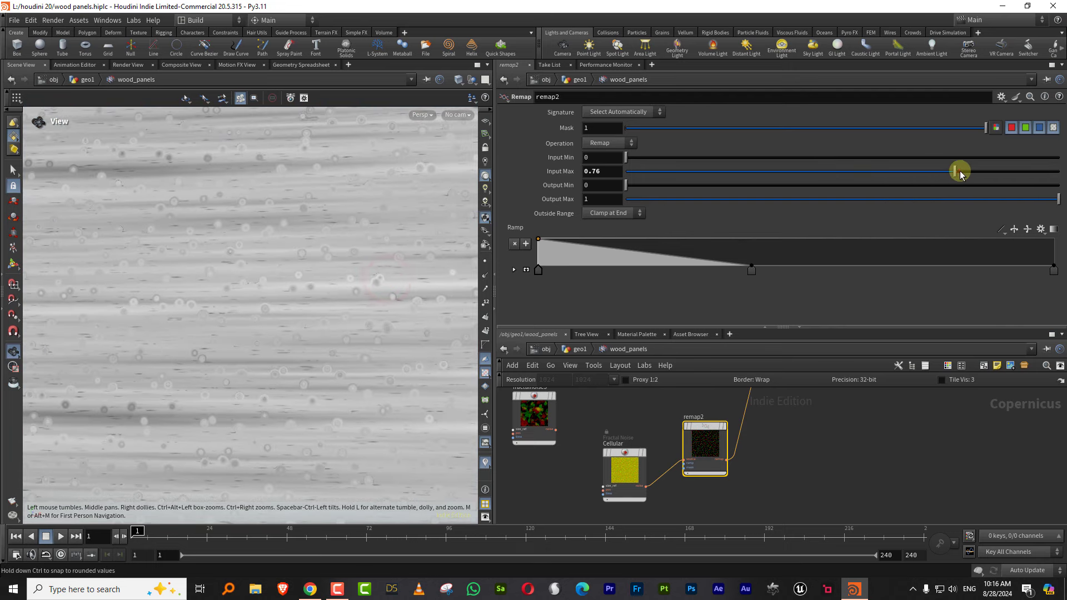
left_click_drag(955, 171, 966, 172)
Increase the Cellular noise's element size to about 0.155
left_click(625, 461)
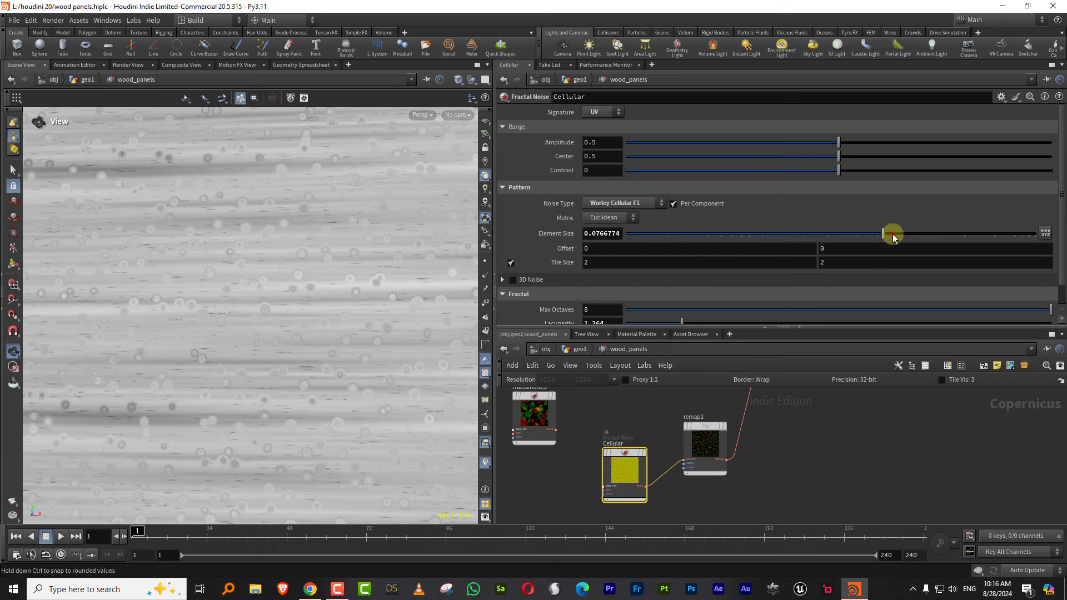
left_click_drag(893, 235, 924, 235)
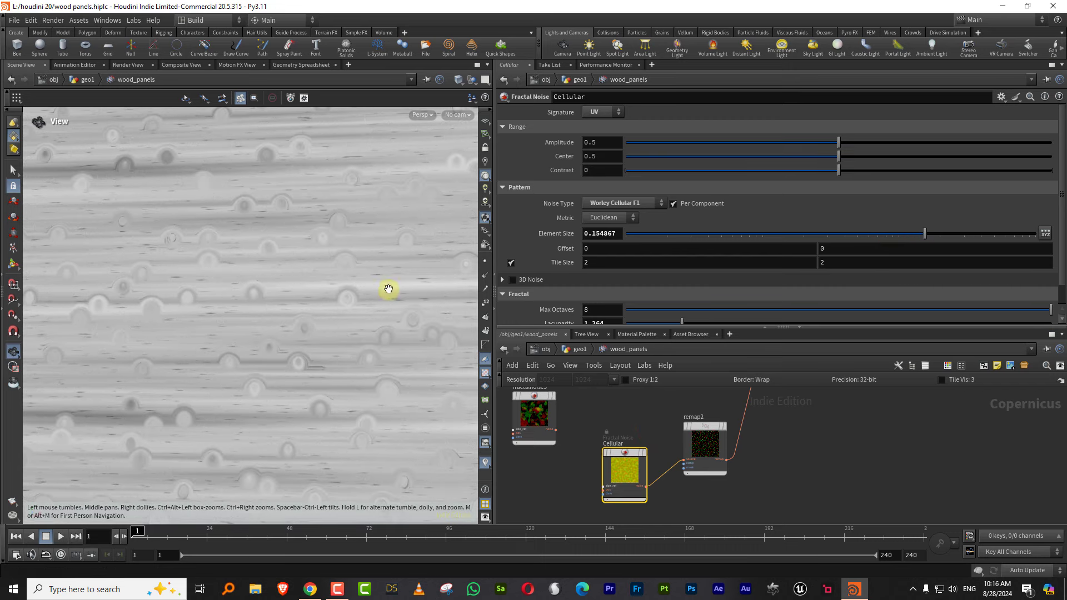
Move the Cellular noise and its Remap lower in the network and place an Add node beside fractalnoise3
right_click_drag(389, 289, 219, 369)
left_click_drag(219, 369, 255, 350)
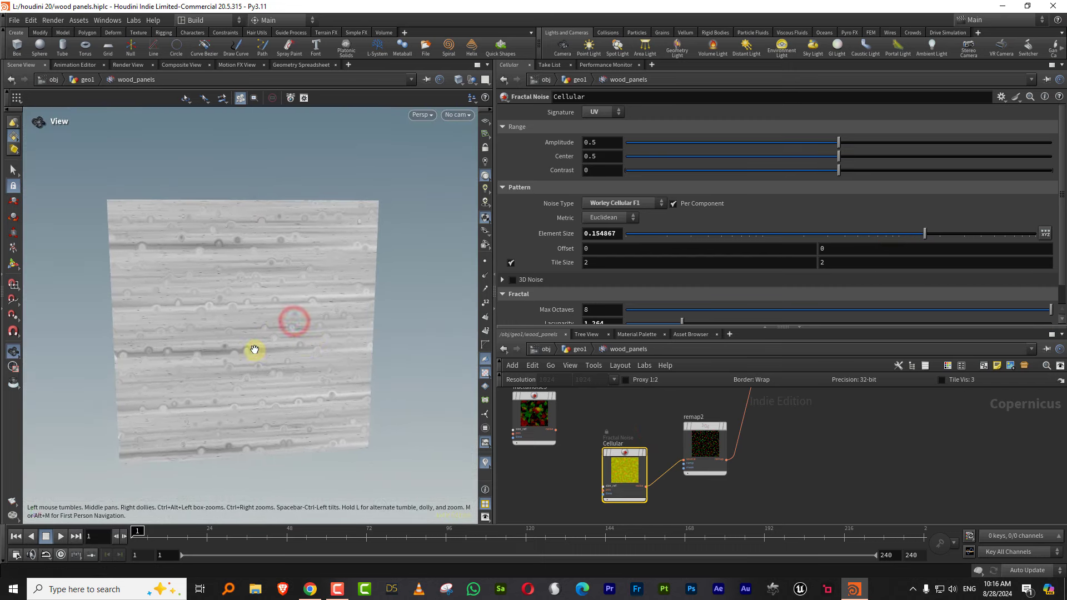
scroll(255, 349, "up", 2)
left_click_drag(701, 327, 702, 255)
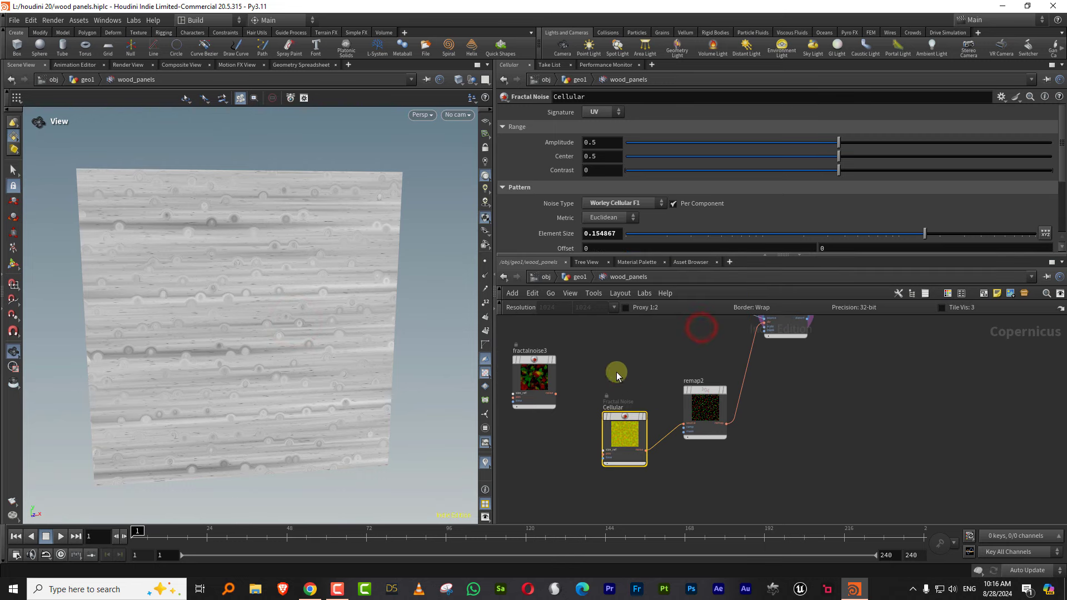
left_click_drag(620, 379, 715, 445)
left_click_drag(708, 390, 644, 449)
key("Tab")
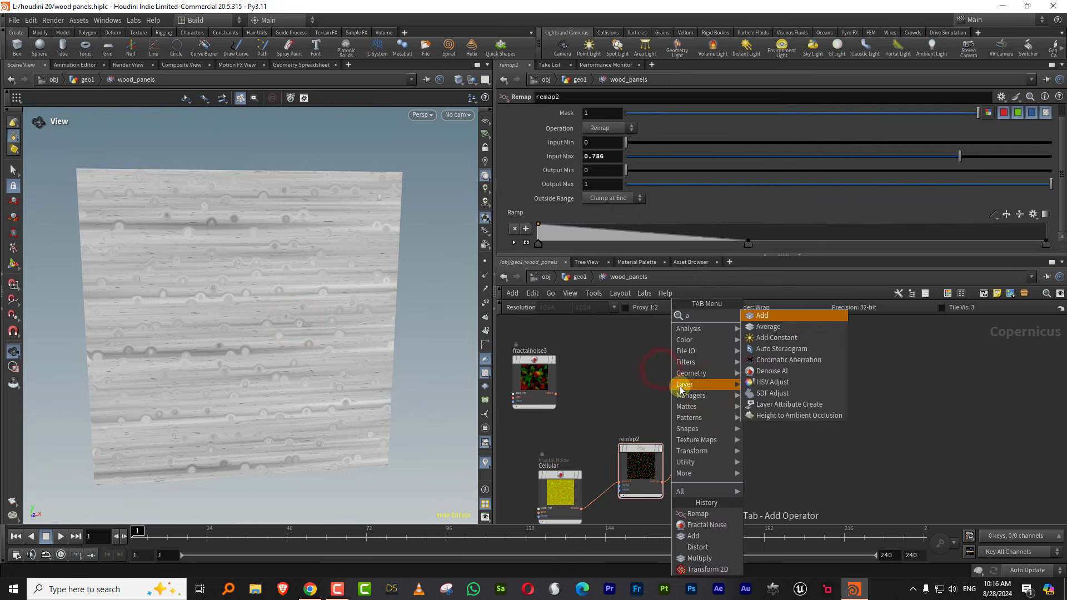
left_click(774, 312)
left_click(652, 365)
Connect fractalnoise3 and remap2 to the Add node's inputs and feed its output into distort1's direction input
left_click_drag(550, 392, 629, 390)
left_click_drag(542, 436, 639, 481)
left_click_drag(643, 449, 589, 456)
left_click(695, 464)
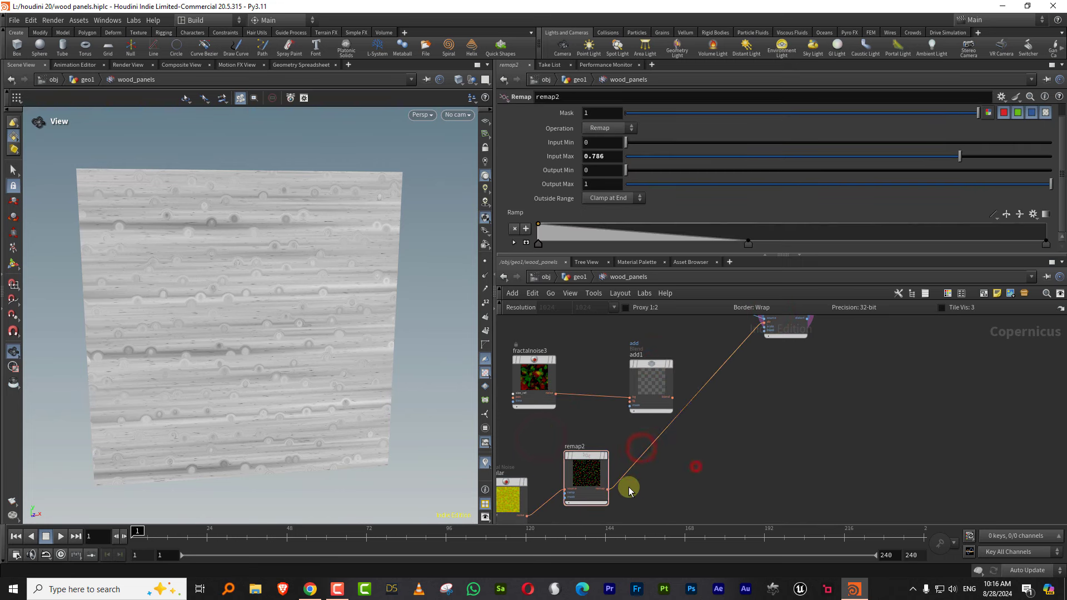
left_click(606, 489)
left_click(622, 402)
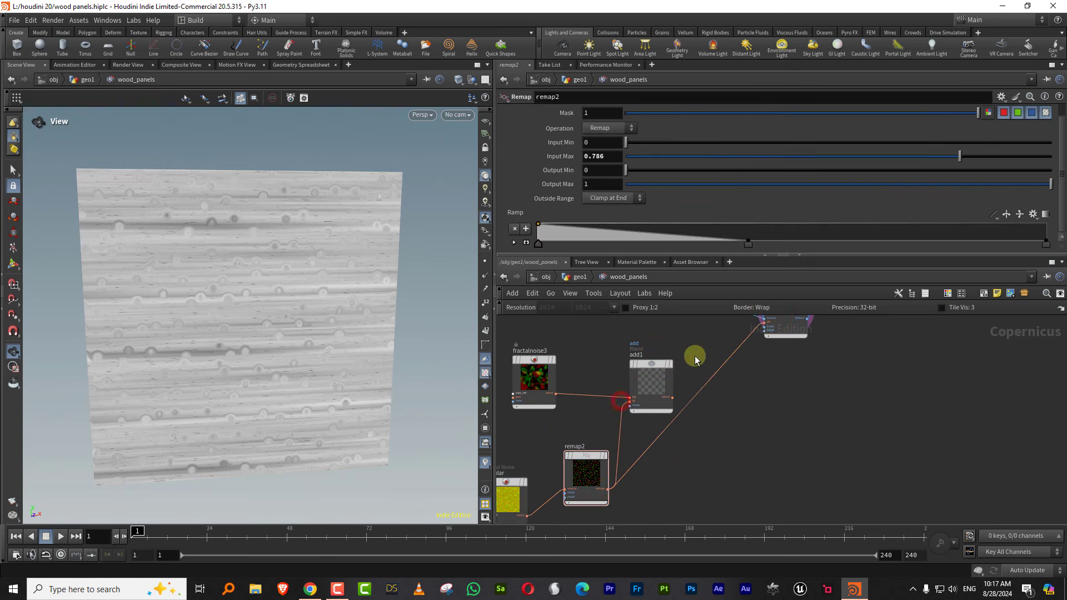
middle_click_drag(695, 355, 646, 416)
left_click(622, 445)
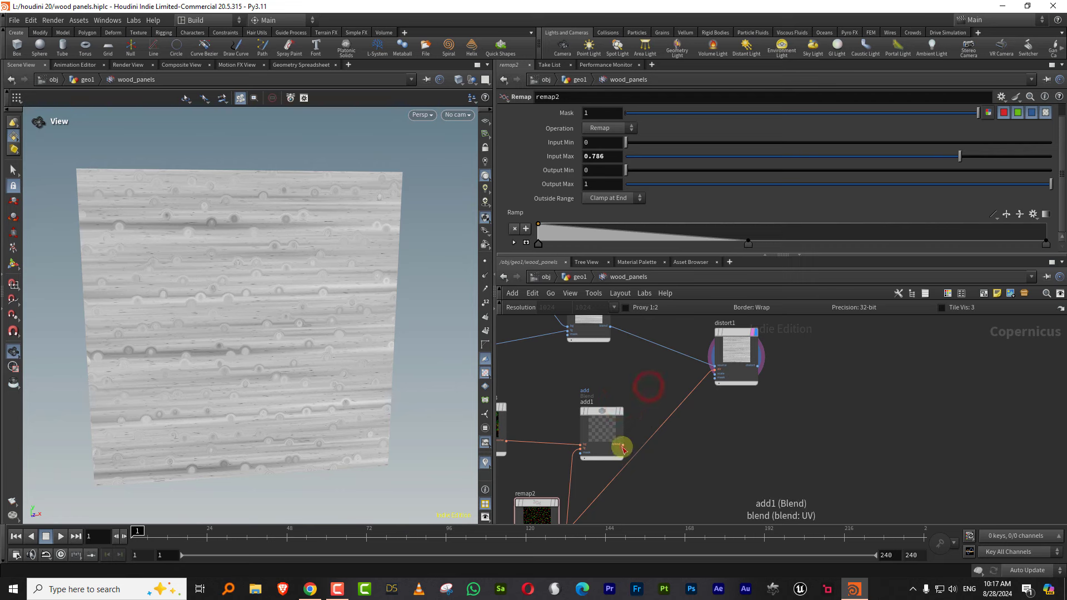
left_click(699, 368)
Set fractalnoise3's element size to about 0.272
left_click_drag(305, 341, 286, 312)
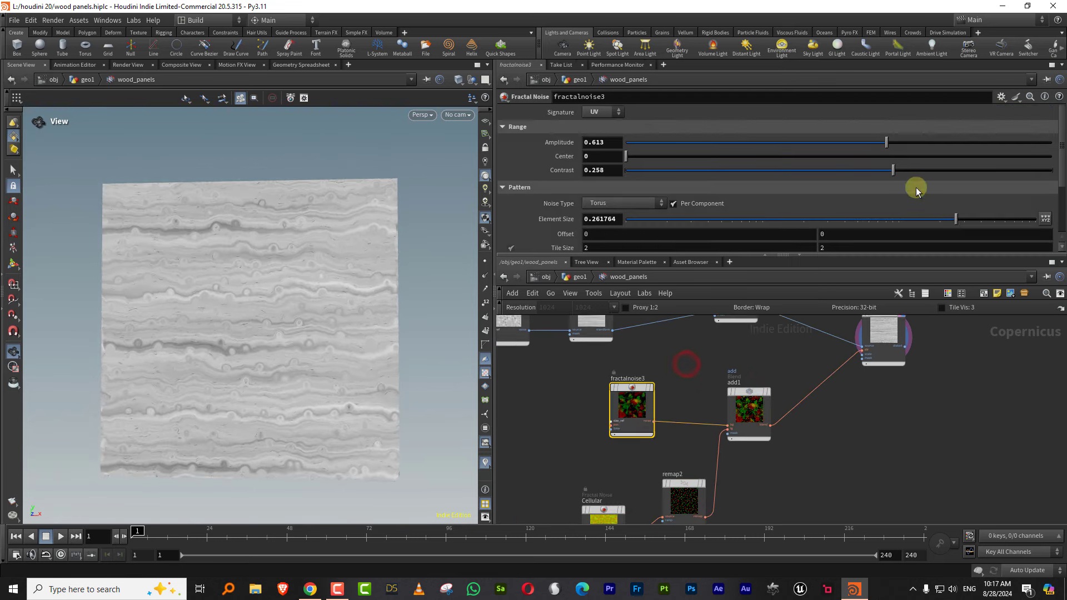
left_click_drag(966, 219, 958, 220)
scroll(1058, 195, "down", 3)
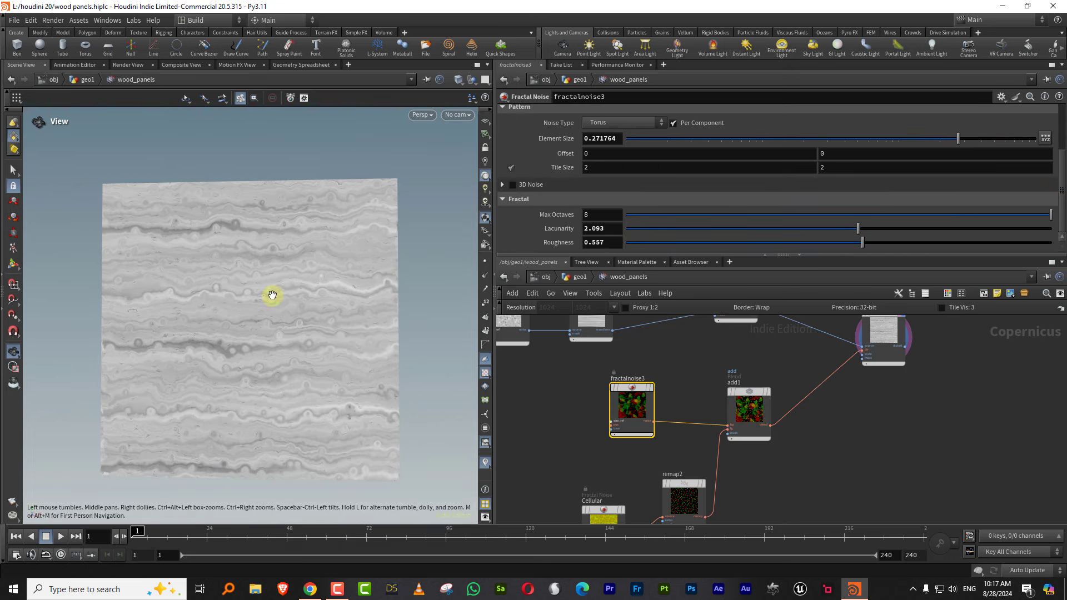
Raise remap2's input max slightly and set the Cellular noise's element size to about 0.201
left_click(672, 491)
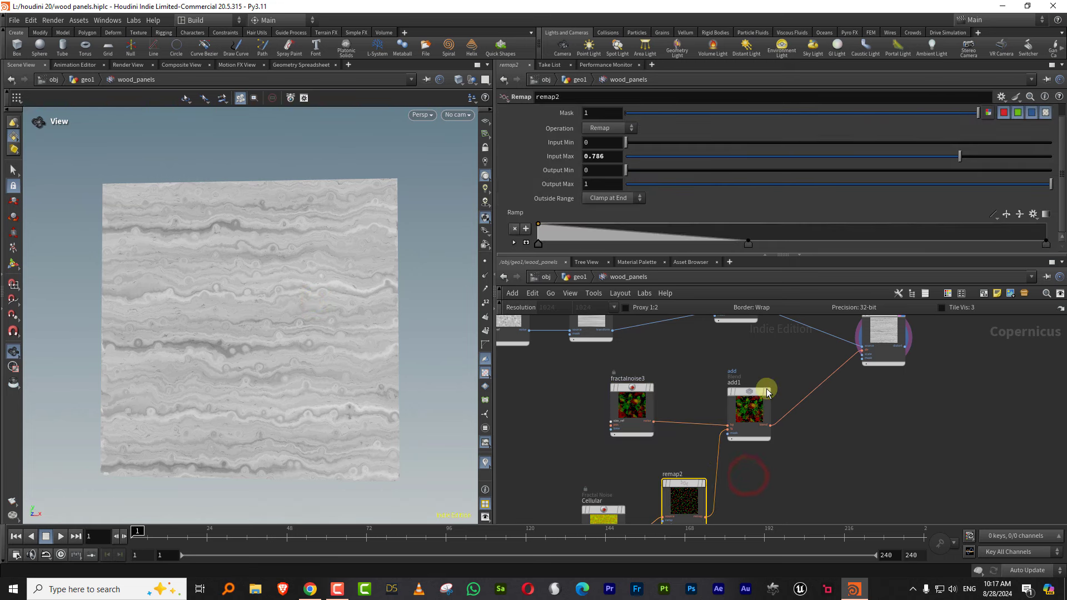
mouse_move(950, 160)
left_mouse_down()
mouse_move(940, 162)
mouse_move(967, 161)
left_mouse_up()
left_click(603, 514)
left_click_drag(970, 138, 941, 142)
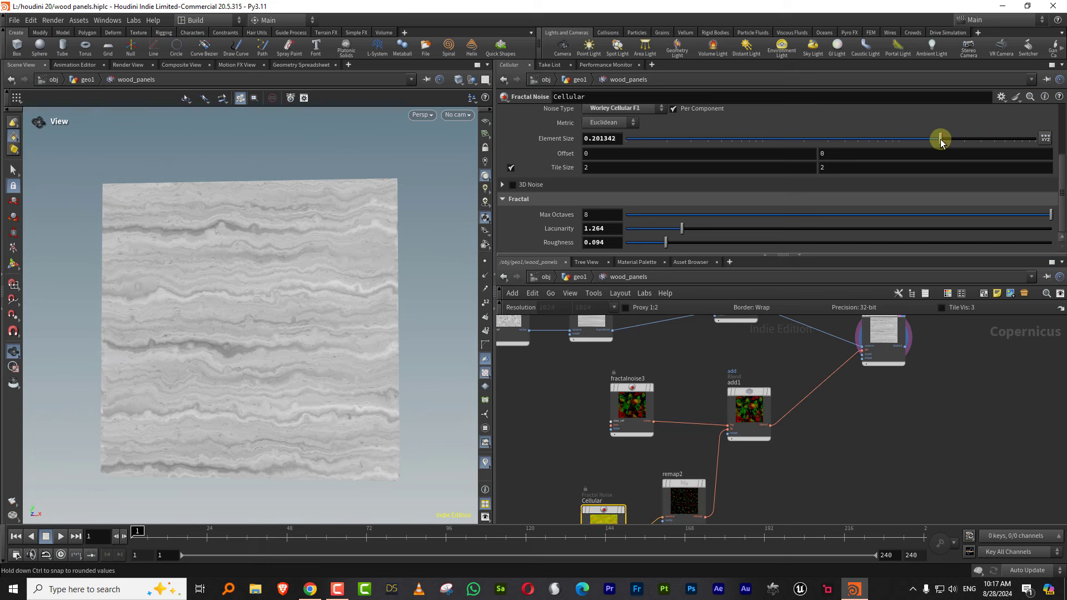
left_click_drag(281, 296, 277, 266)
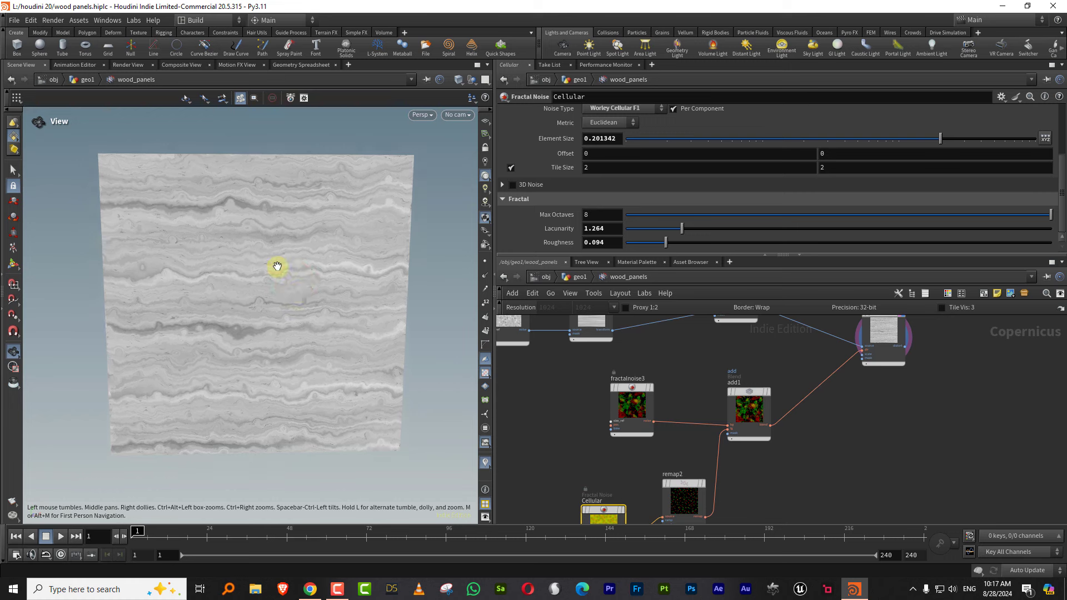
right_click_drag(277, 266, 275, 281)
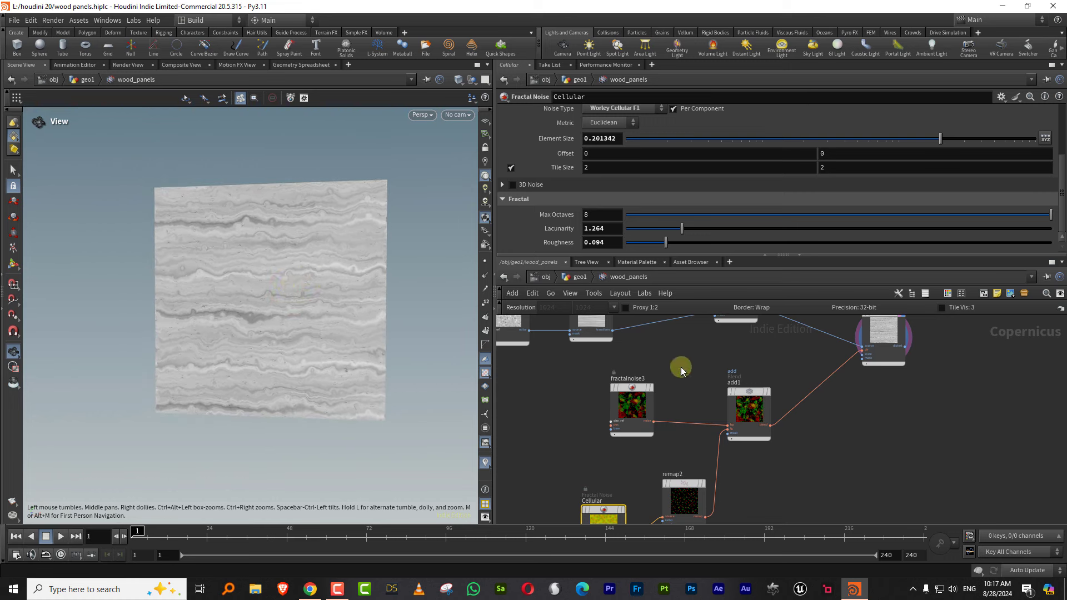
Lower the Distort node's scale to about 0.163
left_click_drag(685, 371, 644, 397)
left_click_drag(793, 354, 927, 374)
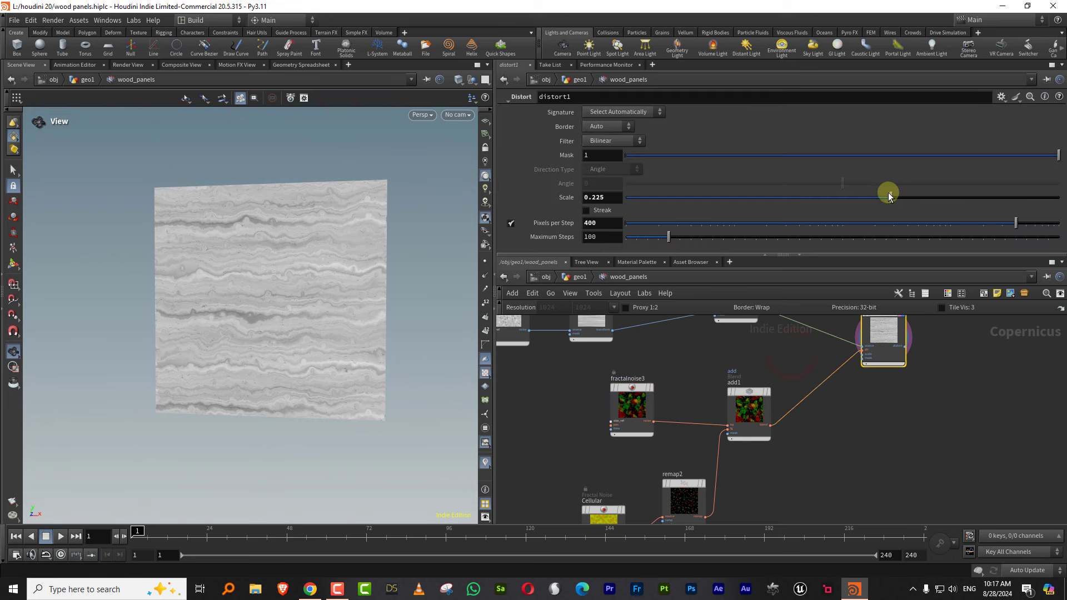
left_click_drag(886, 197, 870, 198)
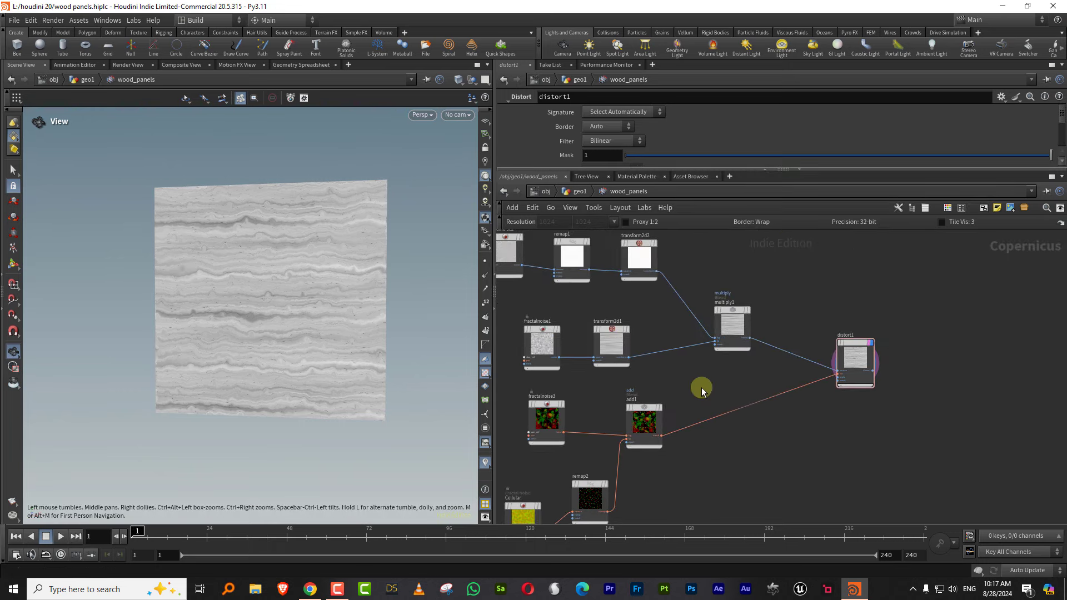
Add a Tile Pattern node below the Distort node and display it
scroll(727, 374, "down", 5)
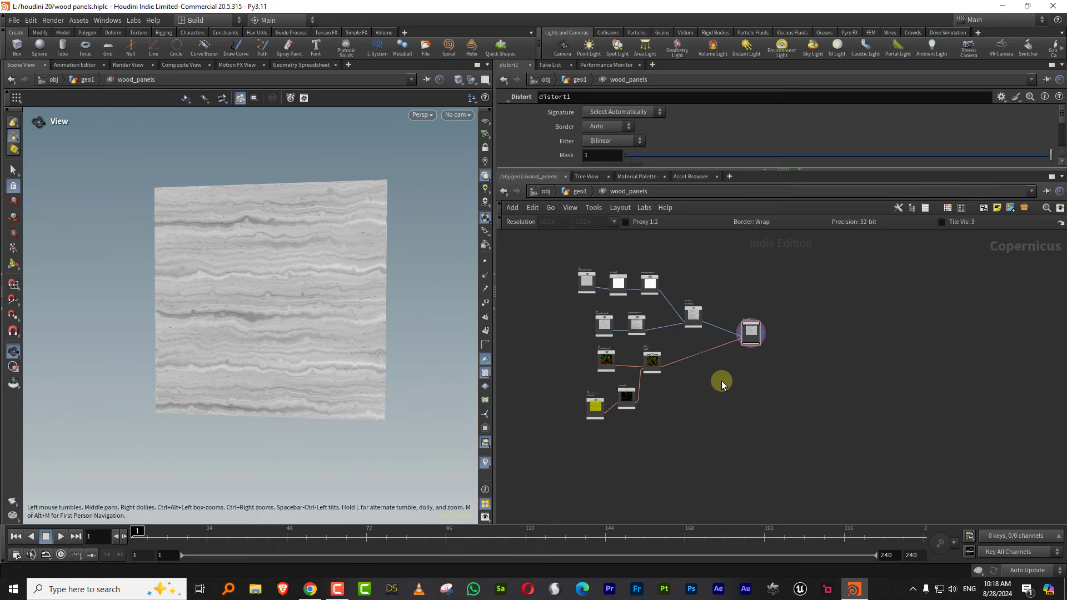
key("Tab")
mouse_move(767, 373)
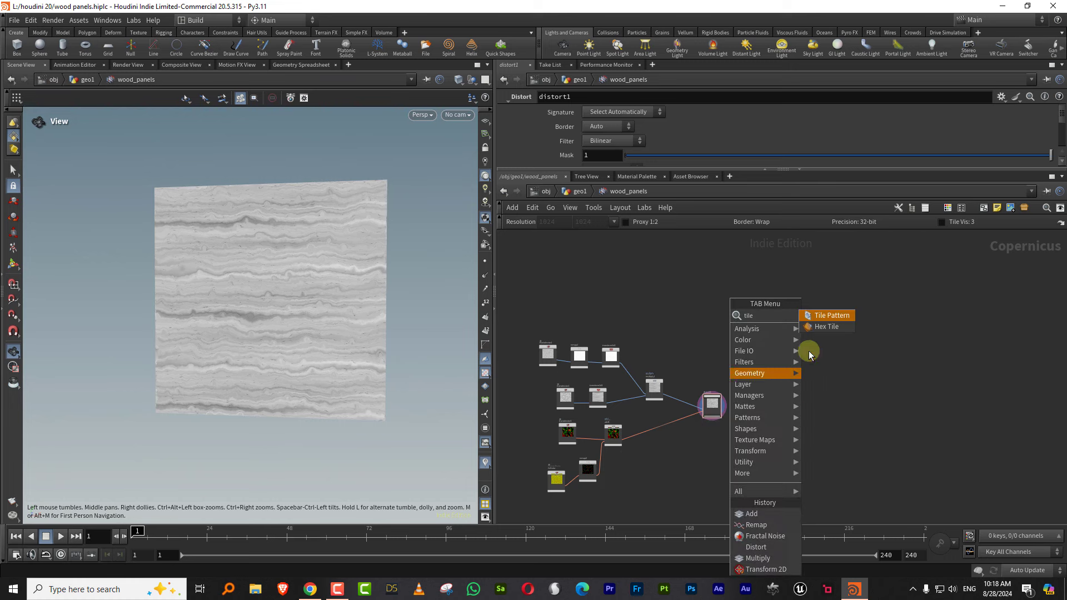
left_click(832, 314)
left_click(689, 496)
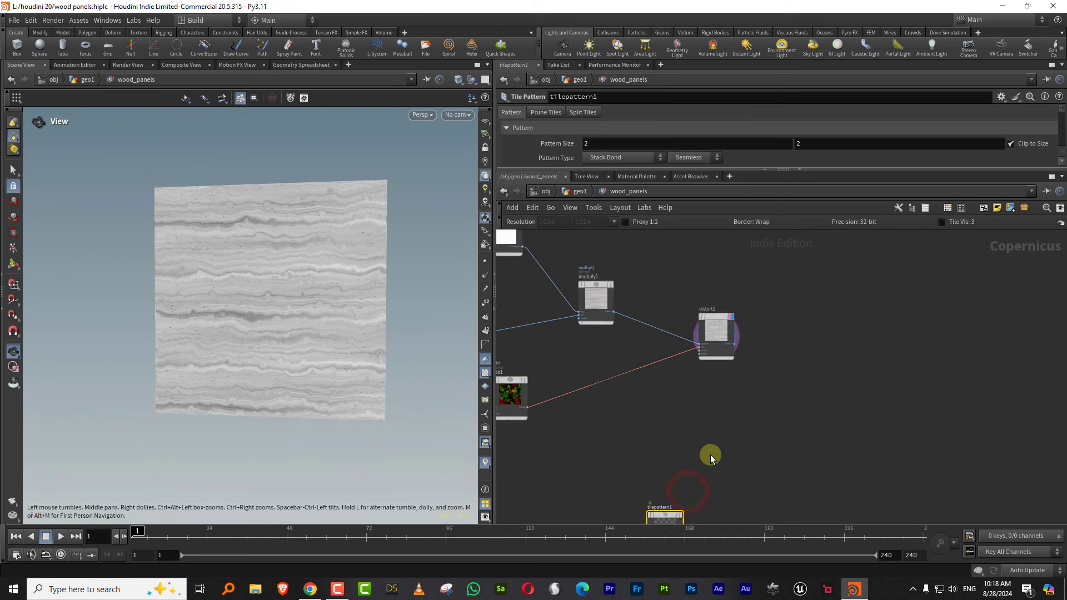
Set the tile pattern's type to Stretcher Bond and its first pattern size value to 5
left_click(619, 160)
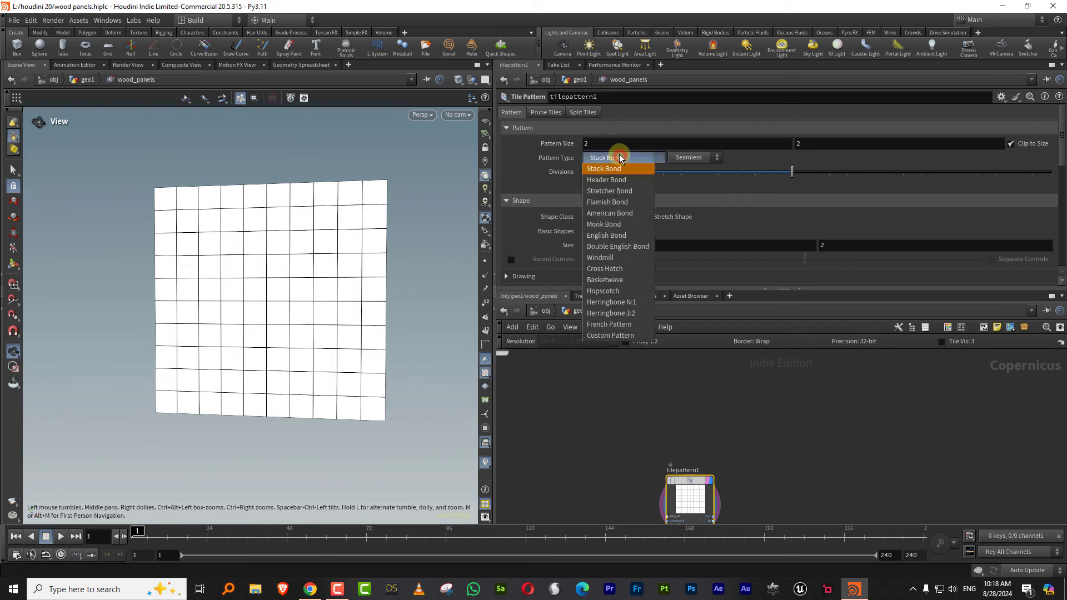
left_click(610, 190)
left_click_drag(289, 285, 302, 283)
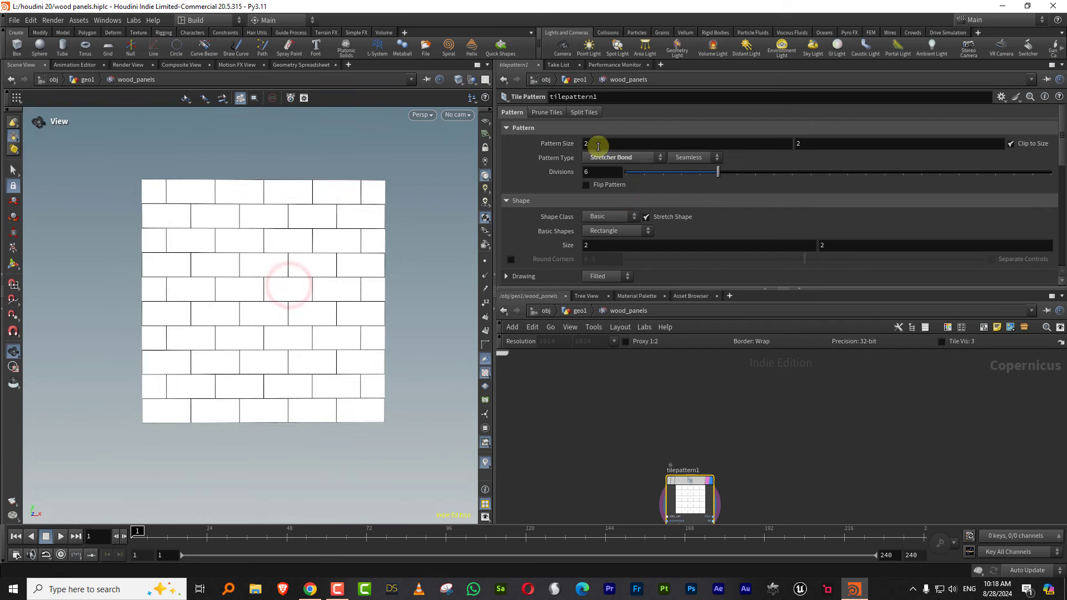
left_click_drag(599, 145, 563, 160)
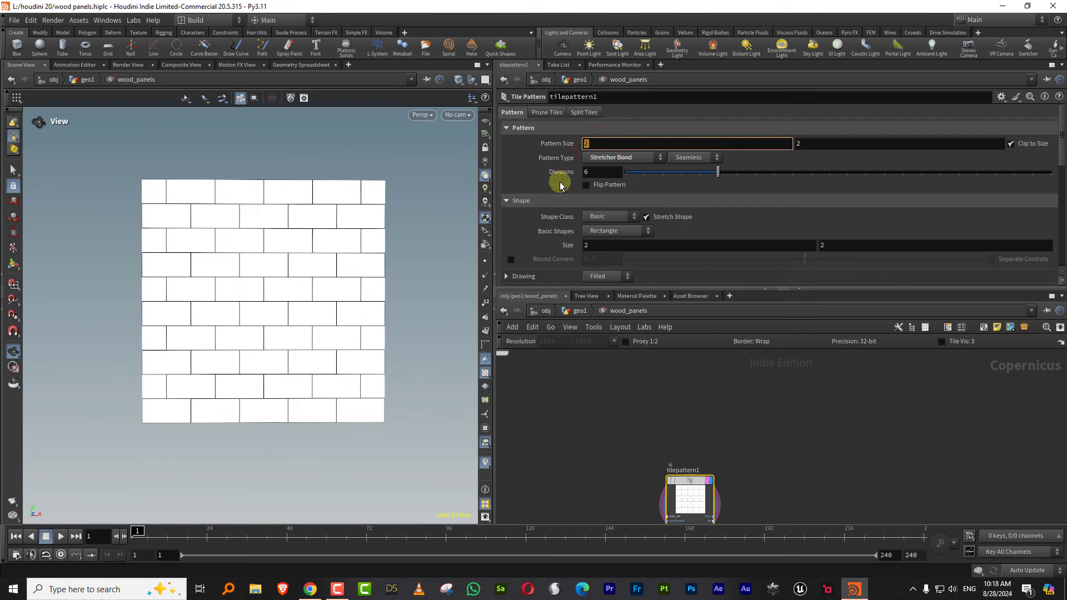
type("5")
key("Return")
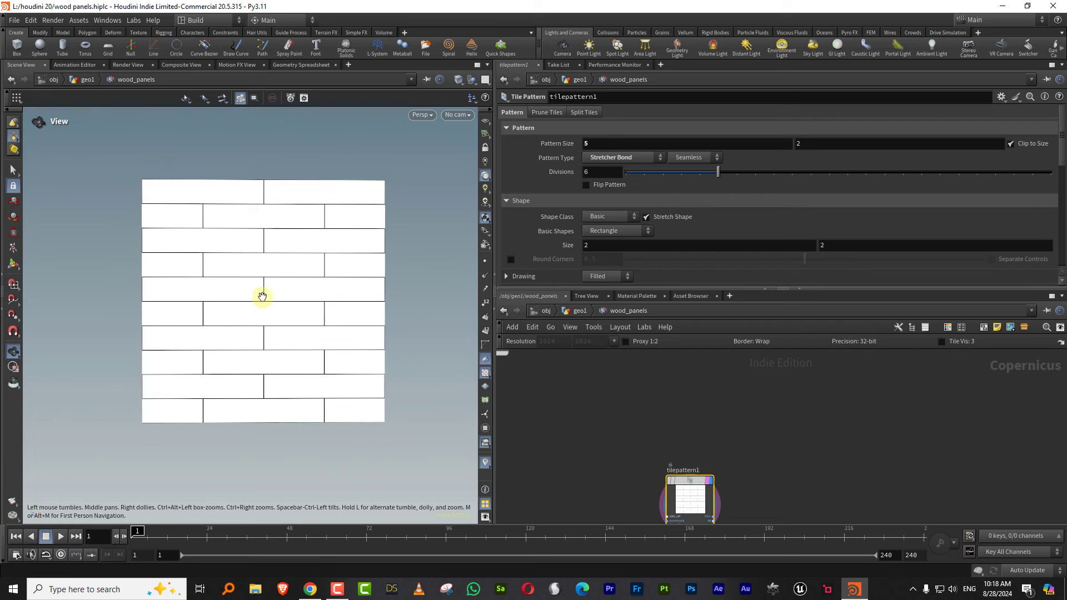
Try the tile pattern's vertical jitter and row slide offset, and undo the offset change
left_click_drag(1063, 160, 1040, 269)
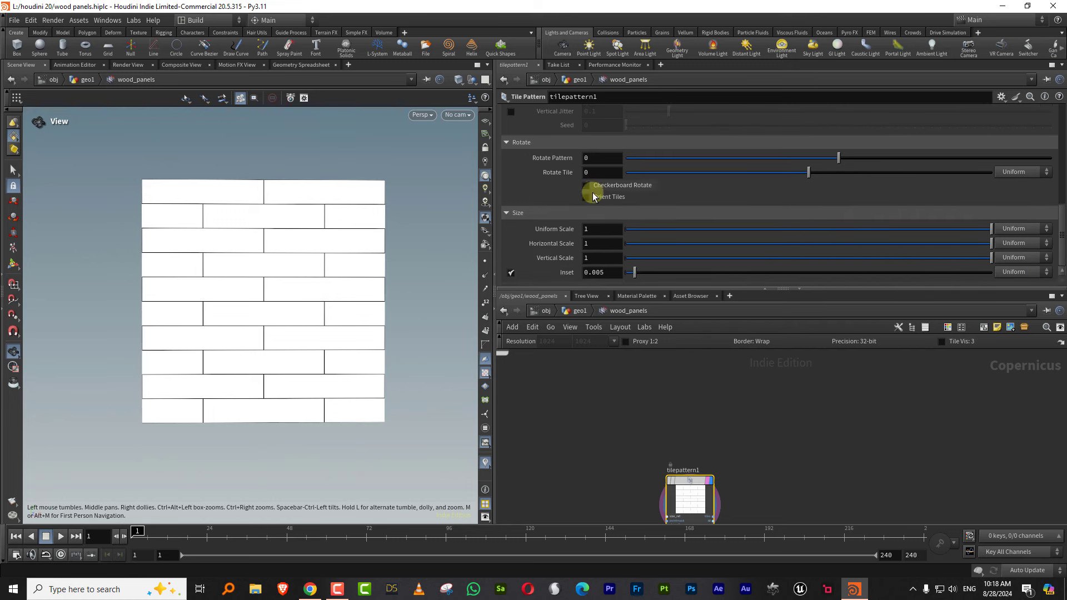
left_click_drag(929, 230, 1037, 246)
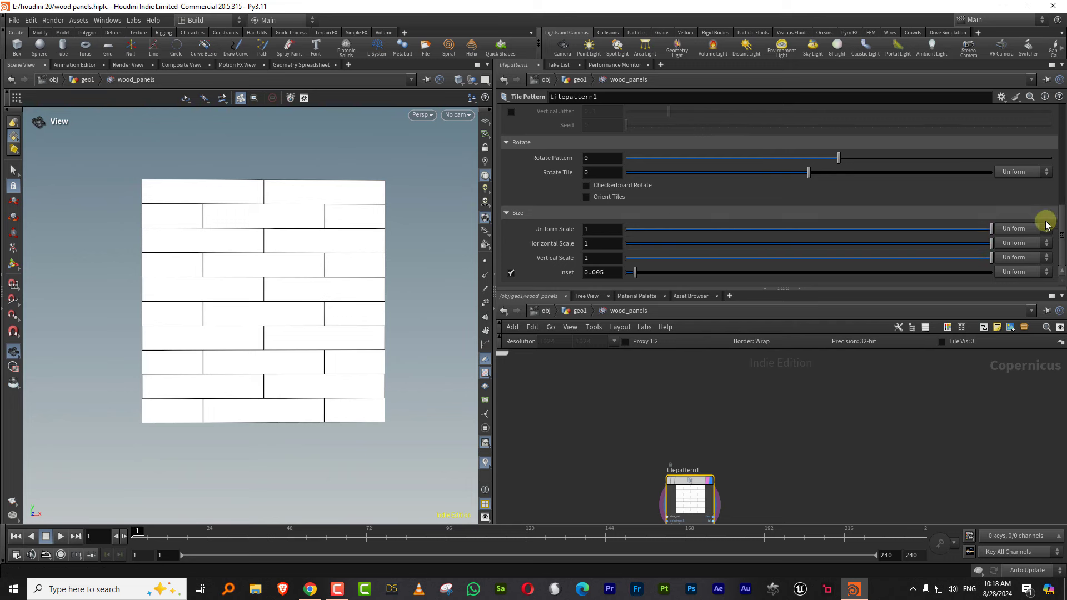
scroll(1048, 214, "up", 6)
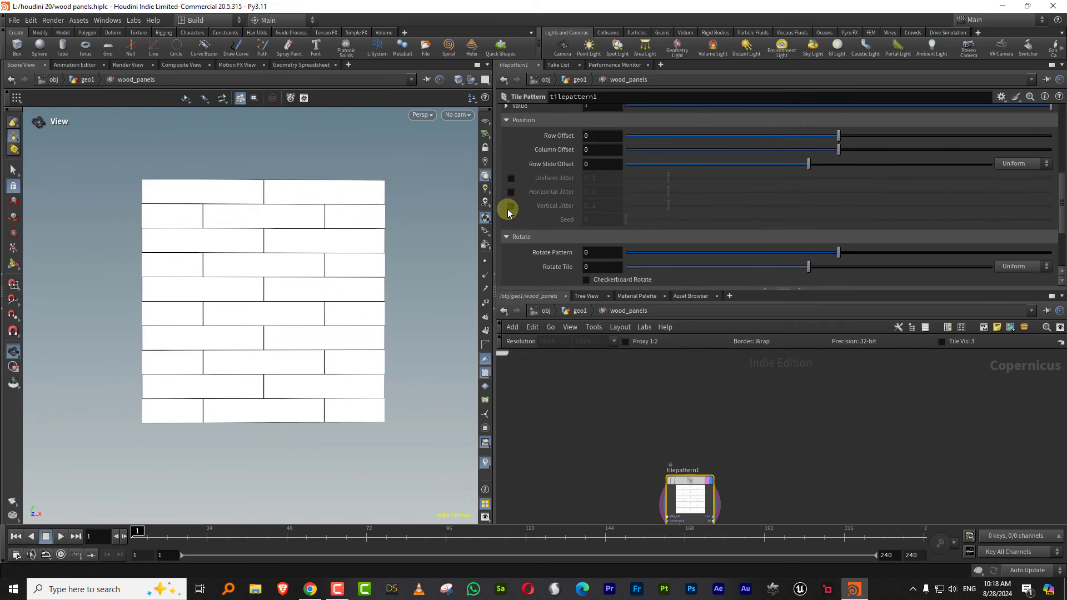
left_click(511, 206)
left_click(511, 205)
left_click_drag(813, 167, 814, 167)
key("ctrl+z")
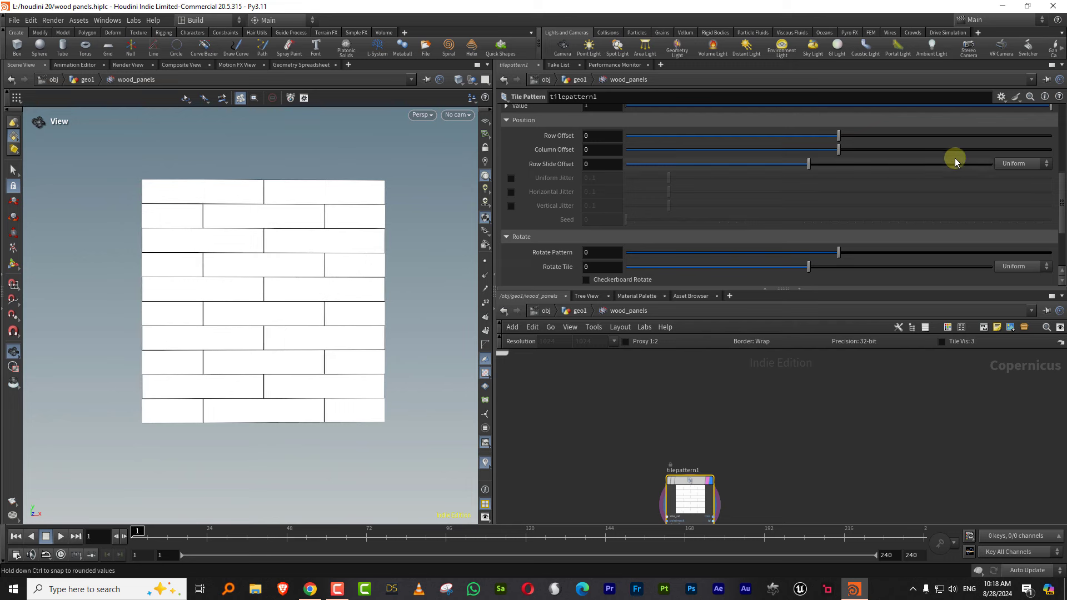
Try rounded corners with a smaller radius on the tile pattern's rectangles
left_click_drag(1061, 187, 1061, 150)
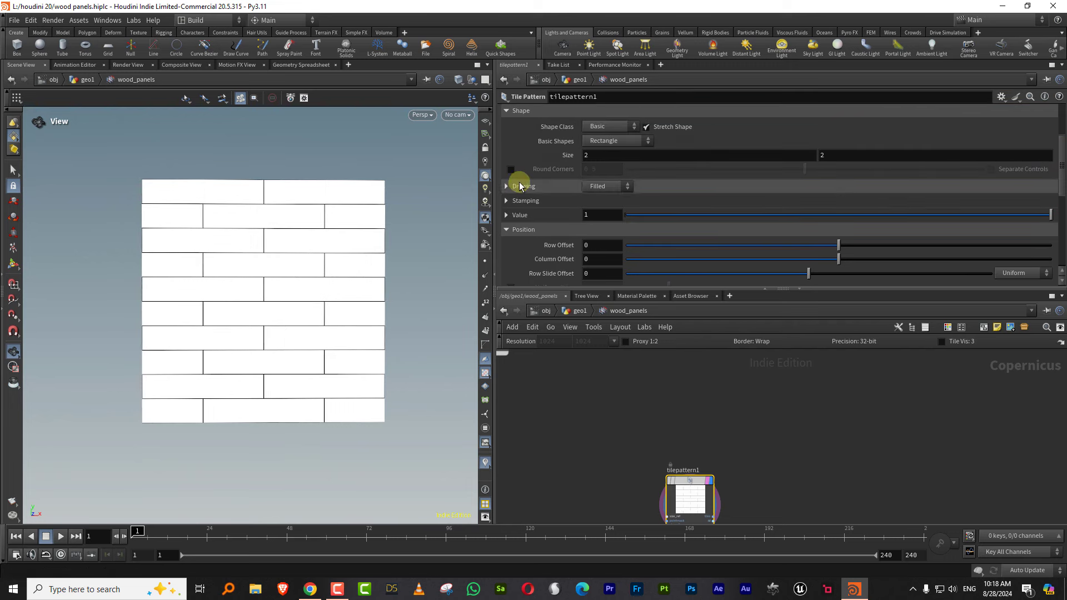
left_click(510, 169)
left_click_drag(799, 176, 702, 165)
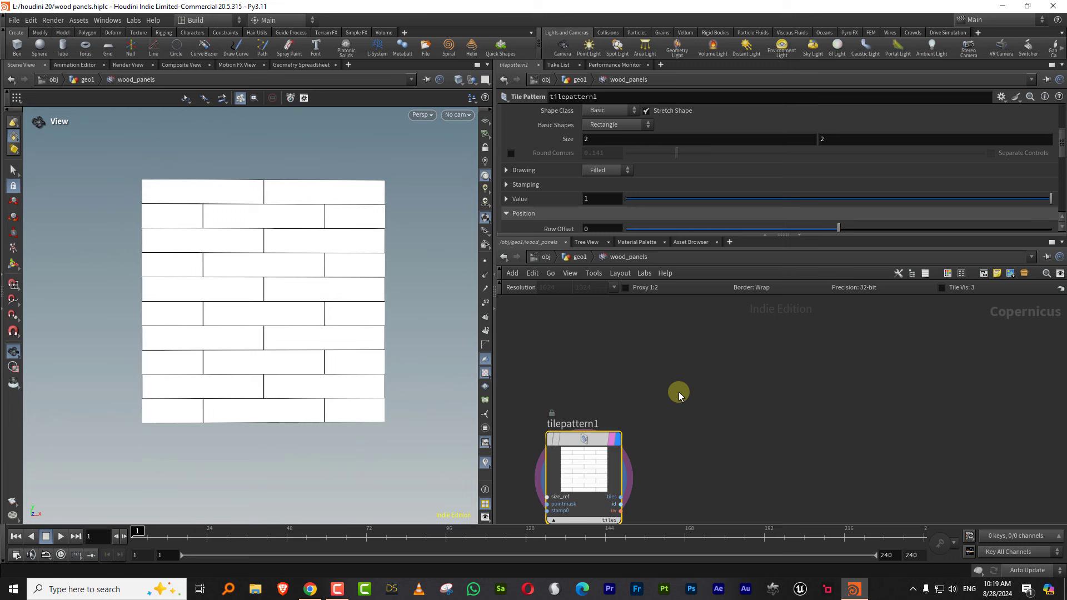
Display the Distort node's output to check the distorted wood grain
middle_click_drag(687, 361, 639, 479)
scroll(657, 405, "down", 1)
middle_click_drag(669, 385, 616, 481)
scroll(701, 348, "up", 1)
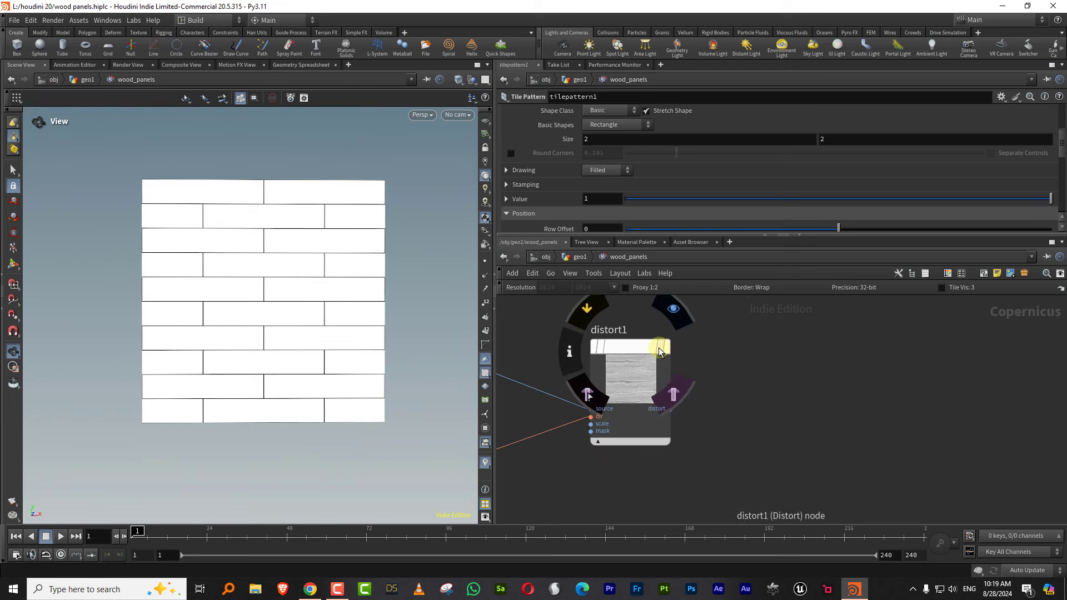
left_click(661, 347)
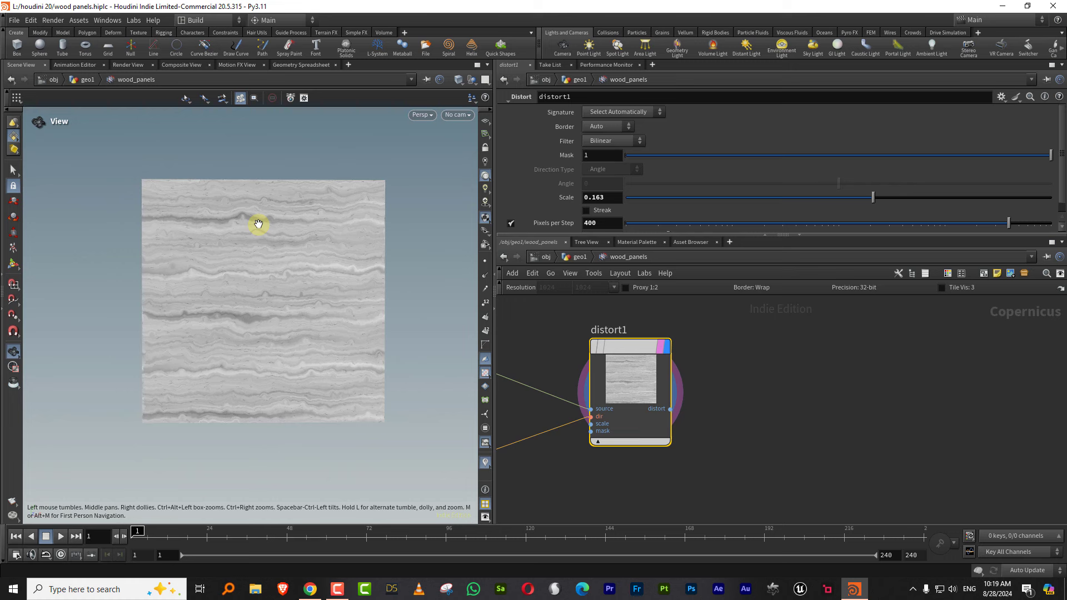
Add a Null node beside the Tile Pattern node
middle_click_drag(742, 422, 718, 357)
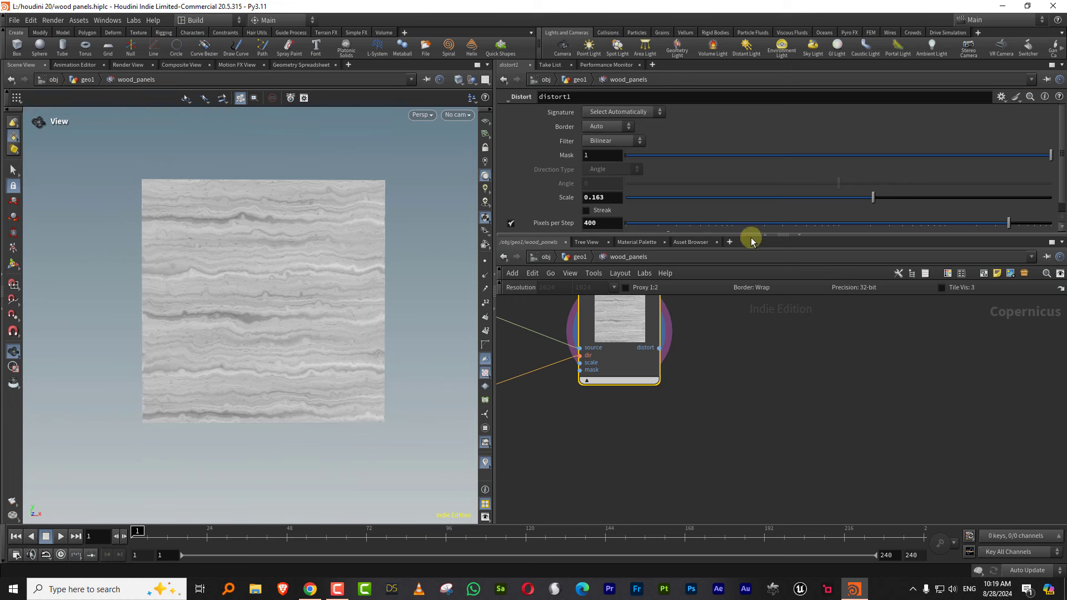
left_click_drag(749, 225, 749, 189)
scroll(679, 355, "down", 3)
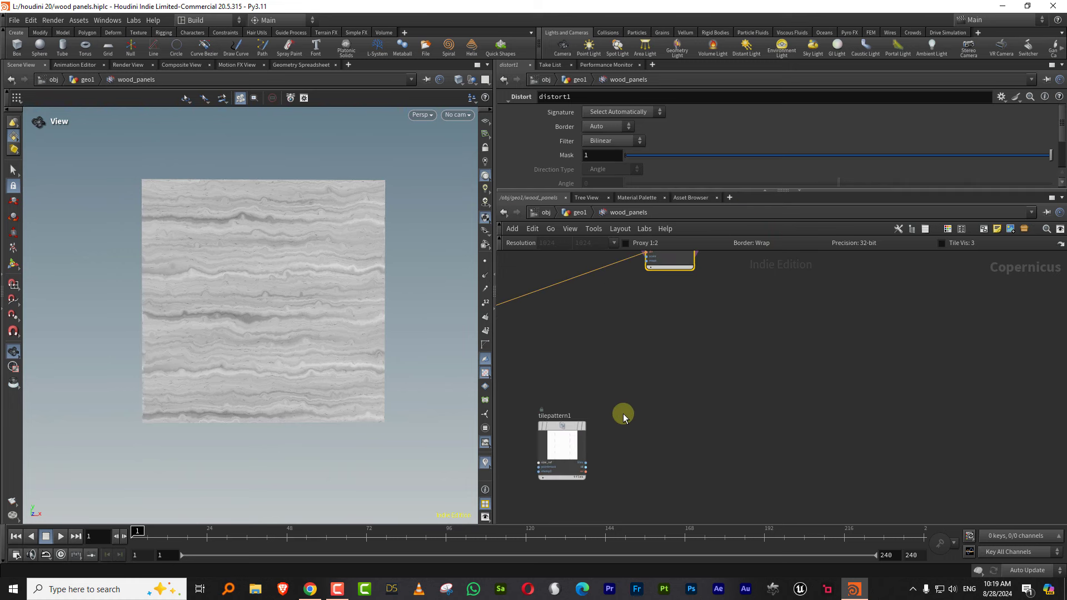
scroll(615, 435, "up", 2)
middle_click_drag(575, 475, 604, 435)
key("Tab")
type("nu")
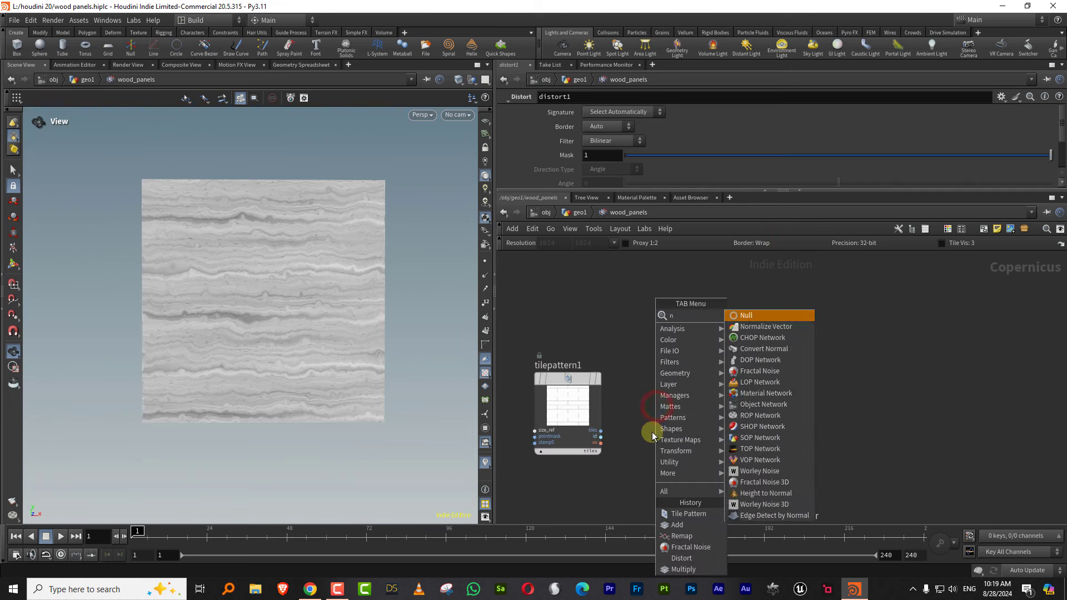
left_click(744, 317)
left_click(702, 398)
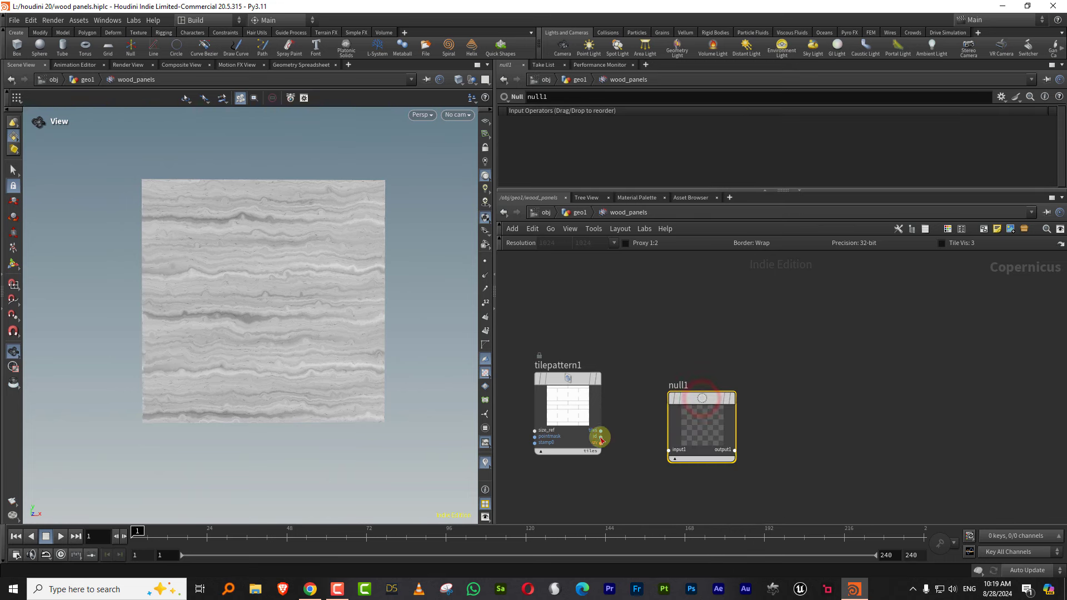
Preview the tile pattern's id output through the displayed Null, and replace that connection with the uv output
left_click(601, 438)
left_click(672, 447)
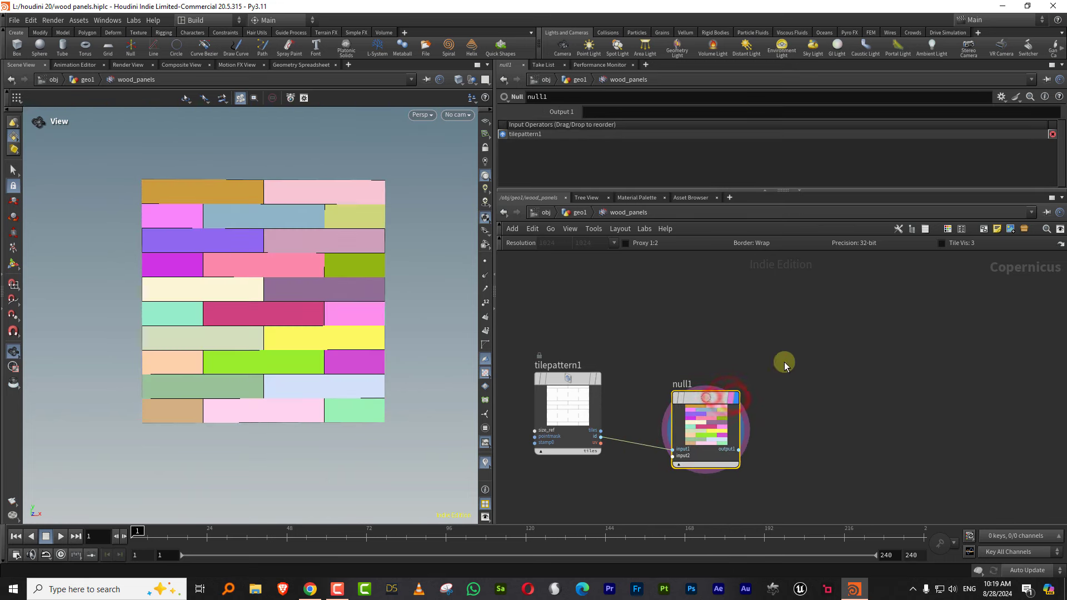
left_click(662, 449)
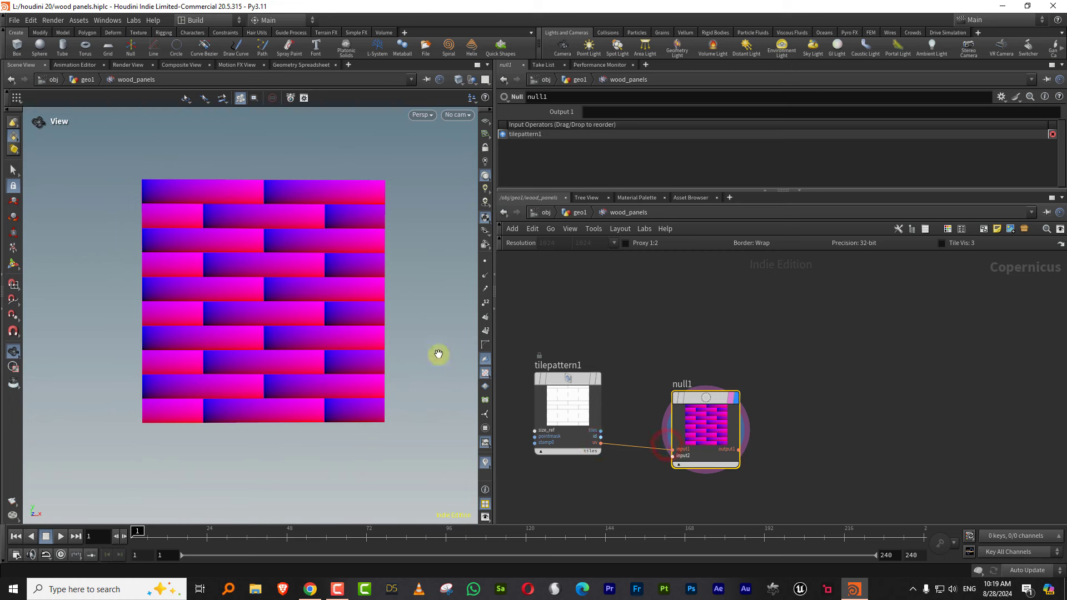
Rewire the Null's first input to the tile pattern's id output and reposition the Null
left_click(601, 437)
left_click(674, 449)
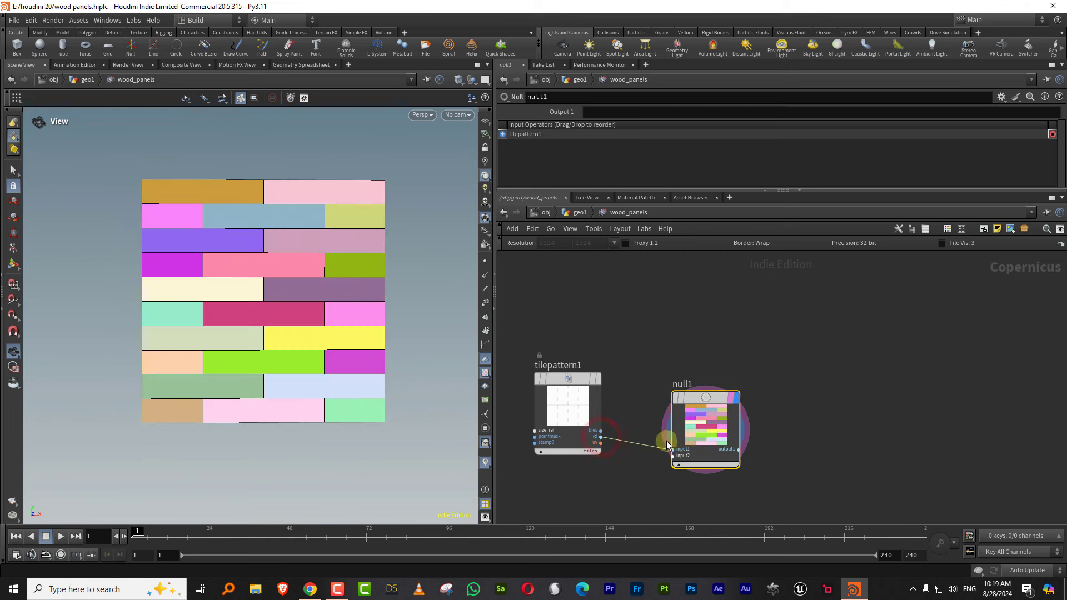
left_click_drag(706, 398, 643, 345)
Display the first Distort node's wood grain output in the viewport
scroll(779, 301, "down", 3)
middle_click_drag(765, 313, 684, 404)
scroll(692, 353, "down", 3)
middle_click_drag(680, 362, 659, 395)
scroll(689, 348, "up", 2)
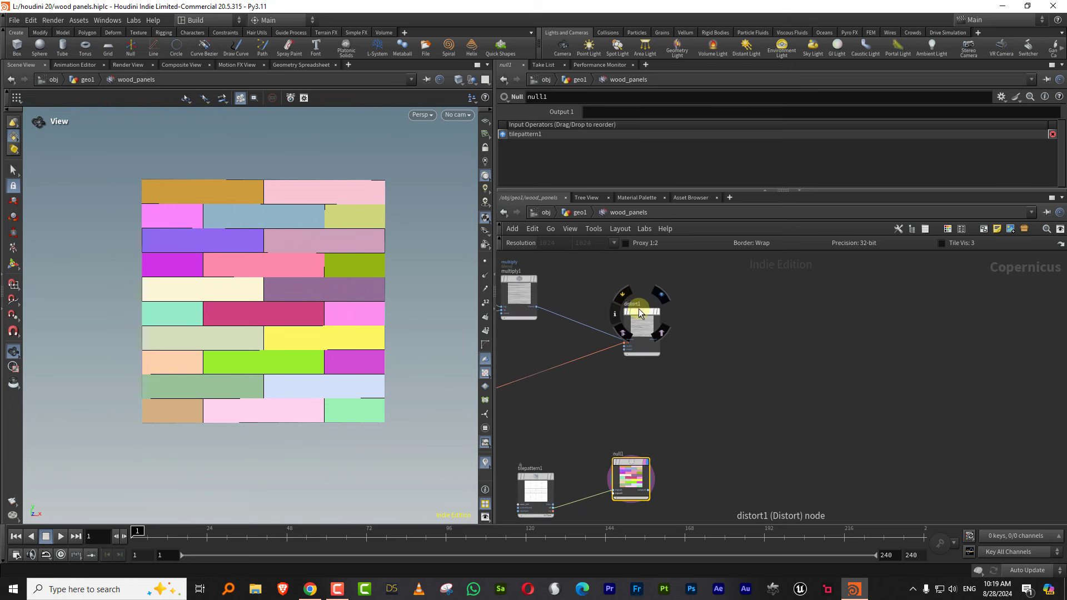
left_click_drag(639, 312, 665, 314)
scroll(732, 336, "up", 2)
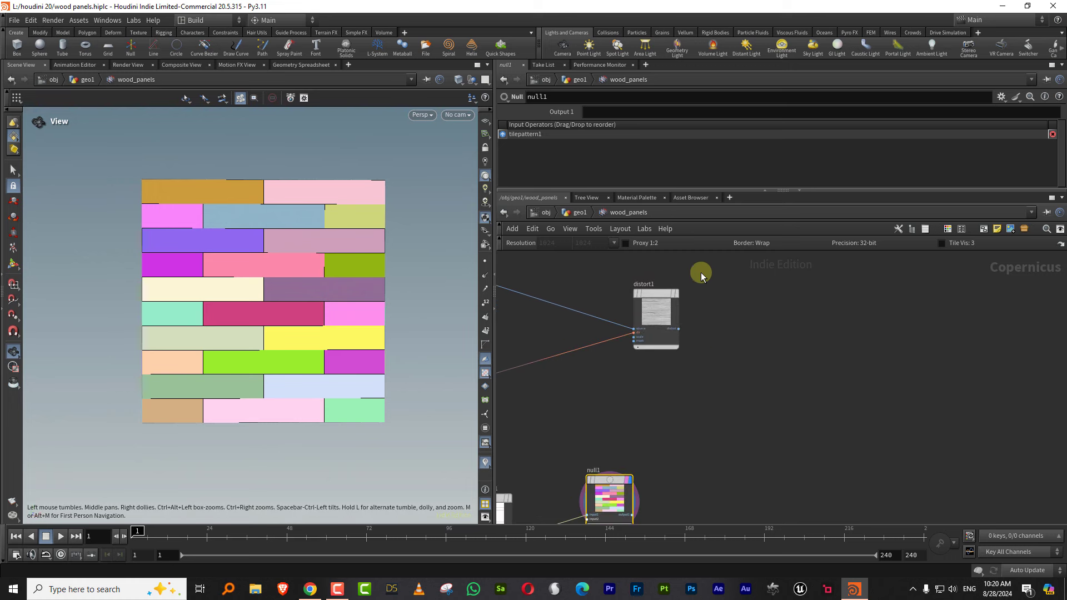
scroll(686, 287, "up", 3)
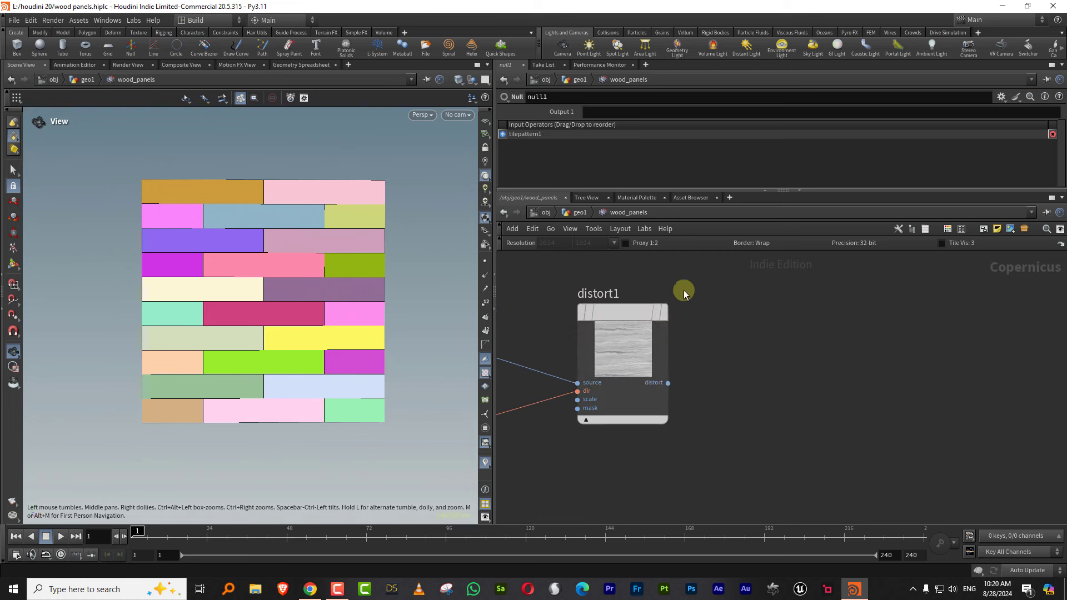
left_click(659, 312)
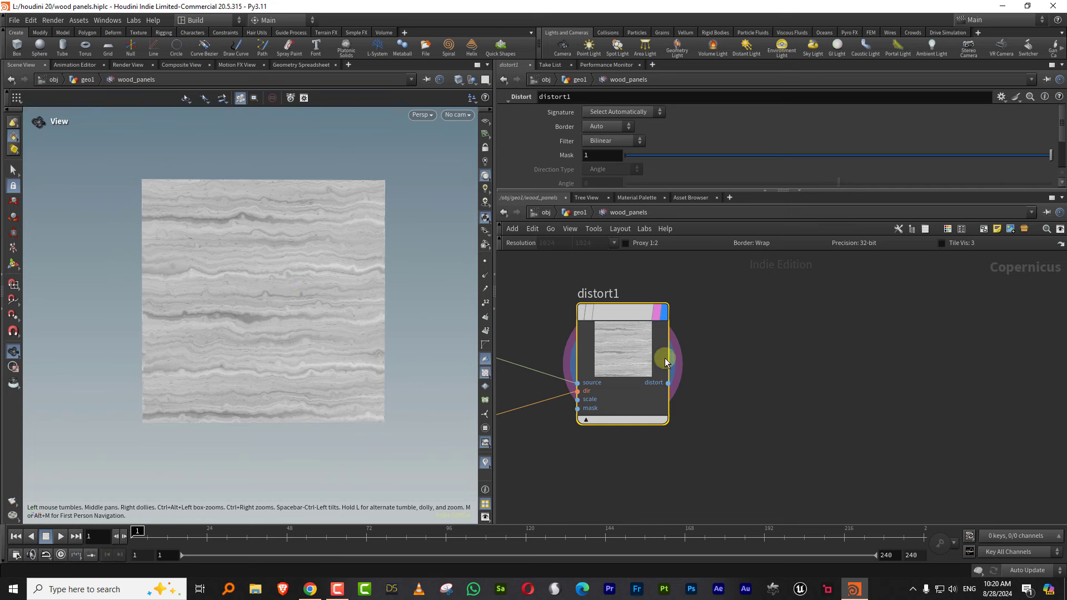
Add a second Distort node and feed its source input from the first Distort's output
scroll(667, 362, "down", 2)
key("Tab")
type("dist")
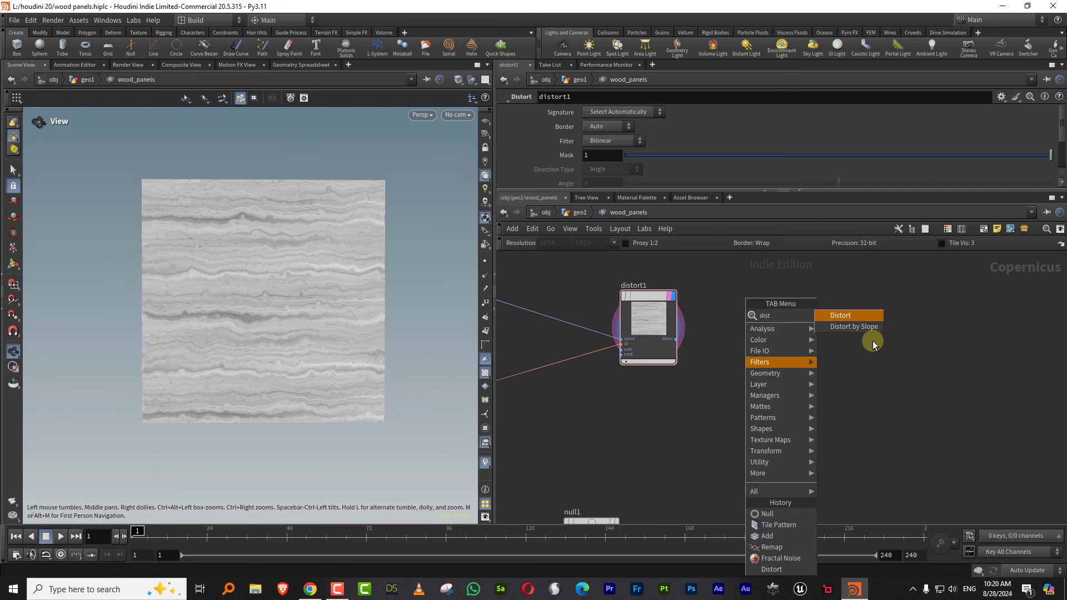
left_click(870, 317)
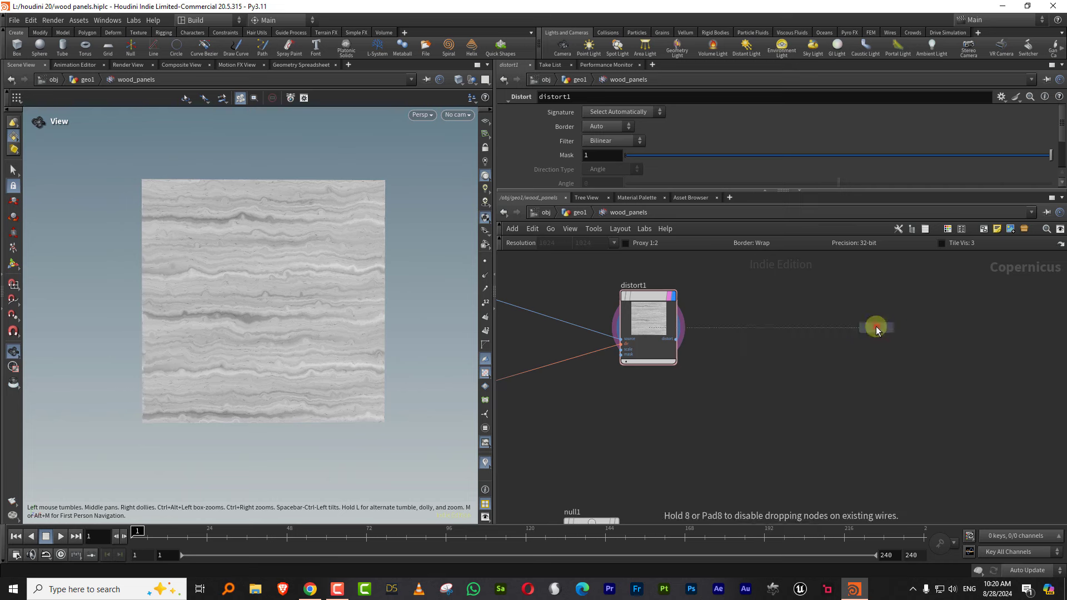
left_click(877, 328)
left_click_drag(677, 335, 838, 367)
scroll(794, 379, "down", 1)
middle_click_drag(782, 399, 733, 348)
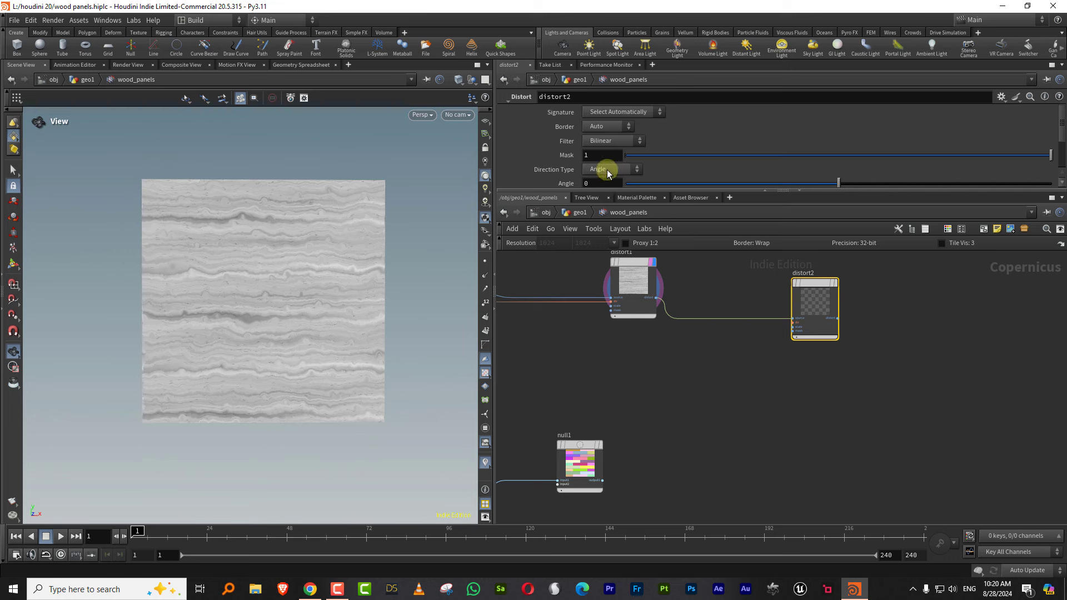
Display the Null carrying the tile ids and add a Random Mono node beside it
scroll(798, 314, "up", 3)
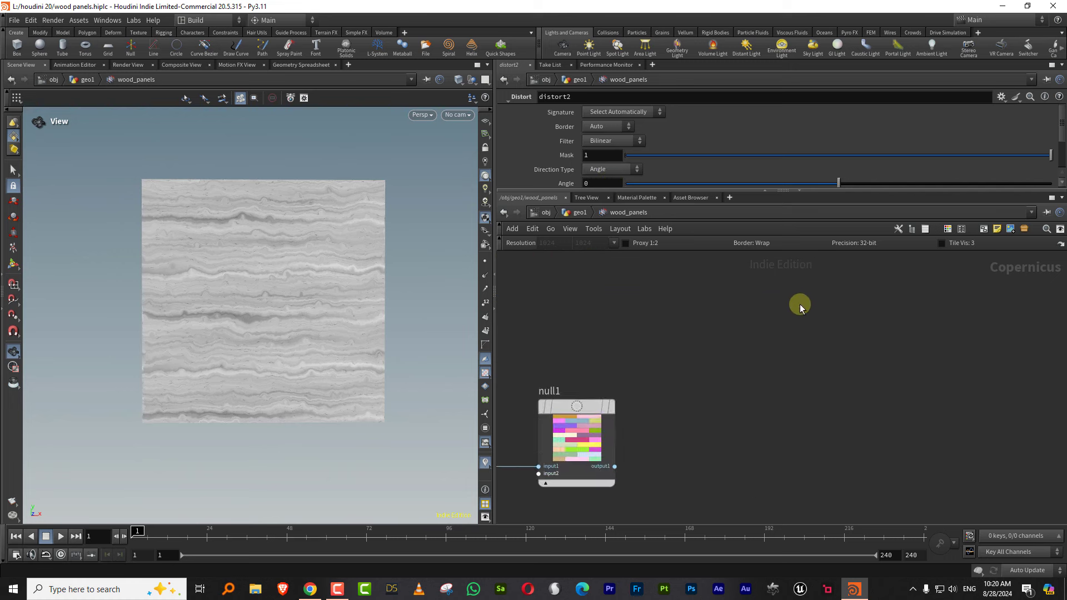
scroll(799, 305, "down", 2)
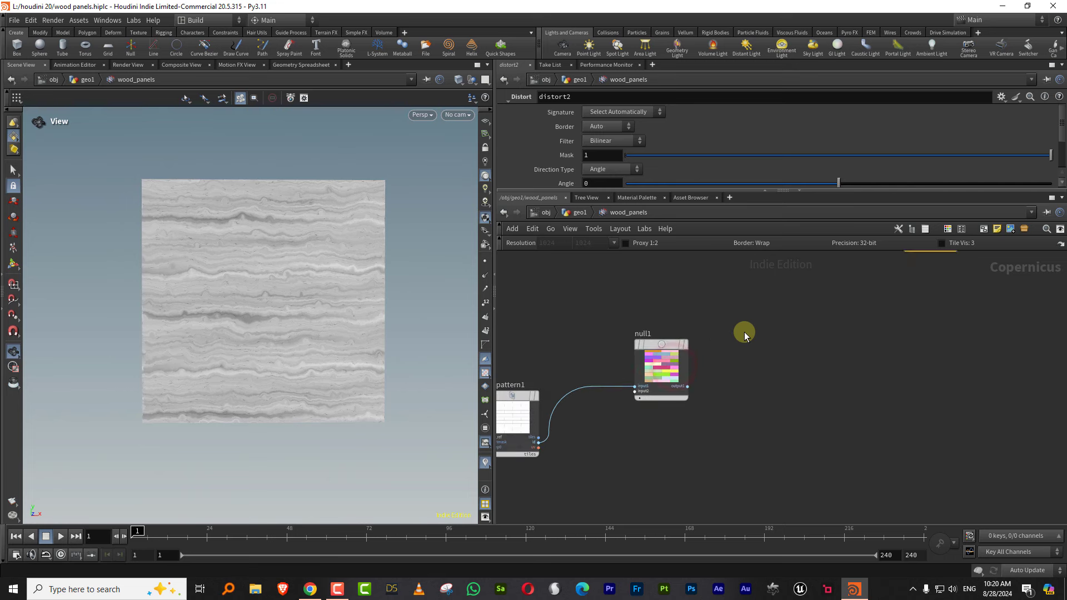
scroll(723, 356, "up", 2)
left_click(576, 378)
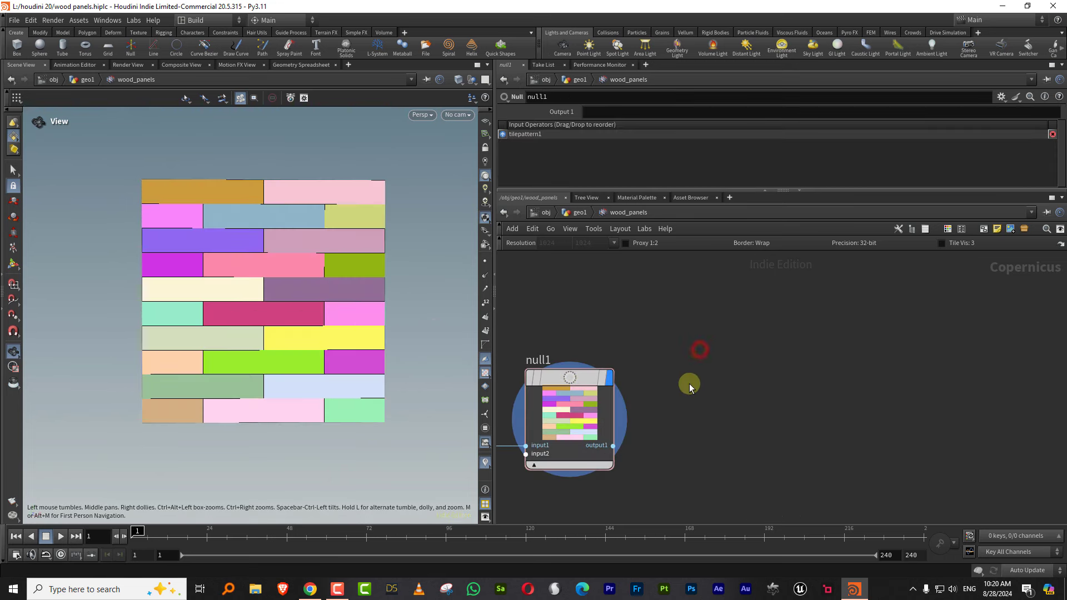
scroll(684, 353, "down", 1)
key("Tab")
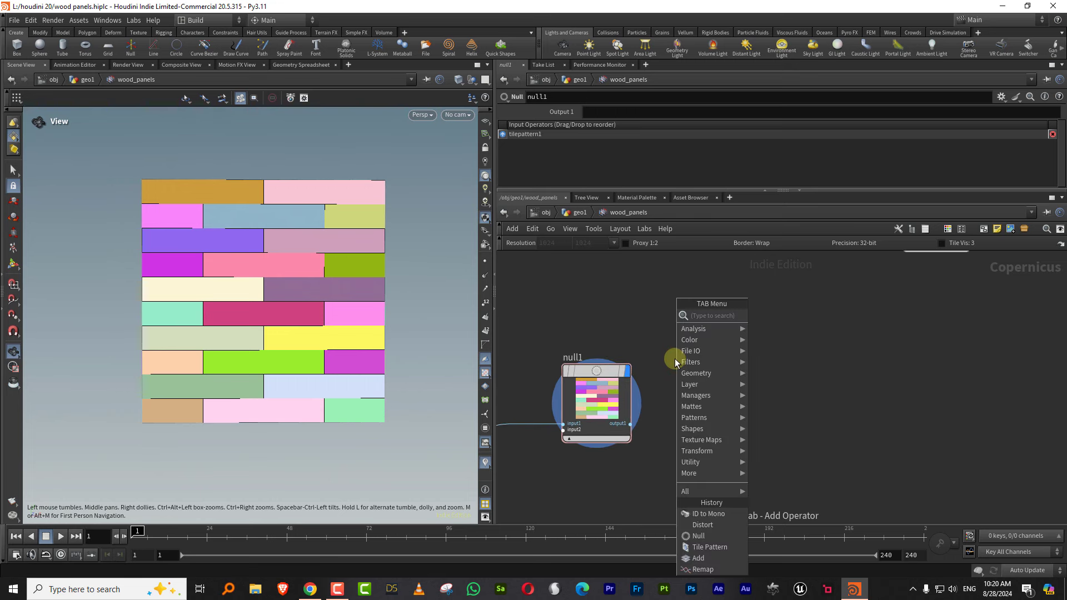
type("rand")
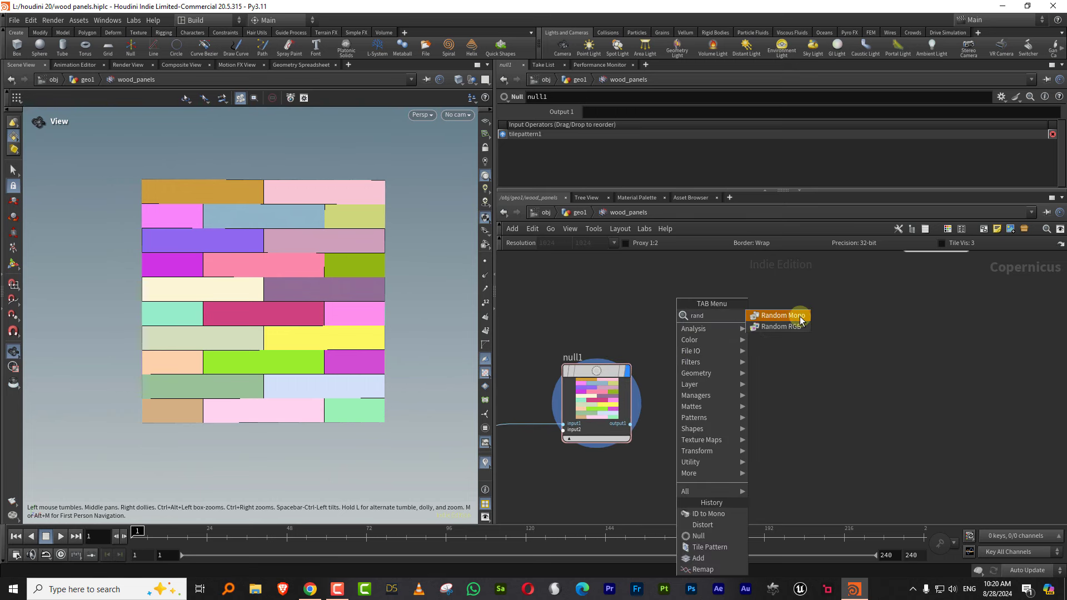
left_click(802, 321)
left_click(681, 391)
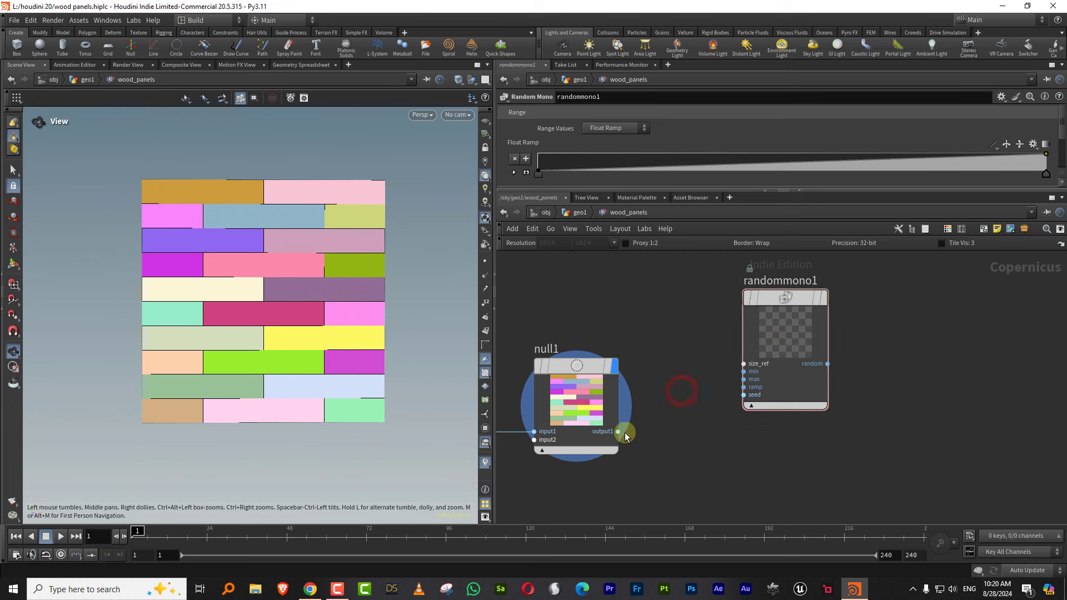
Connect the Null's output to the Random Mono node's seed input and display the Random Mono result
left_click(745, 396)
left_click(621, 432)
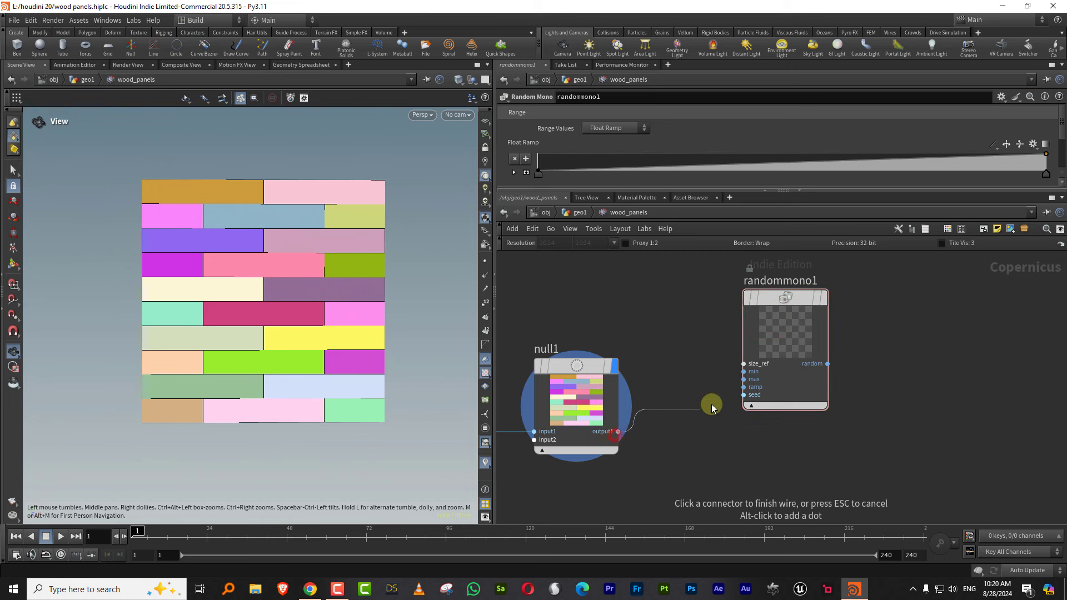
left_click(744, 396)
left_click(821, 298)
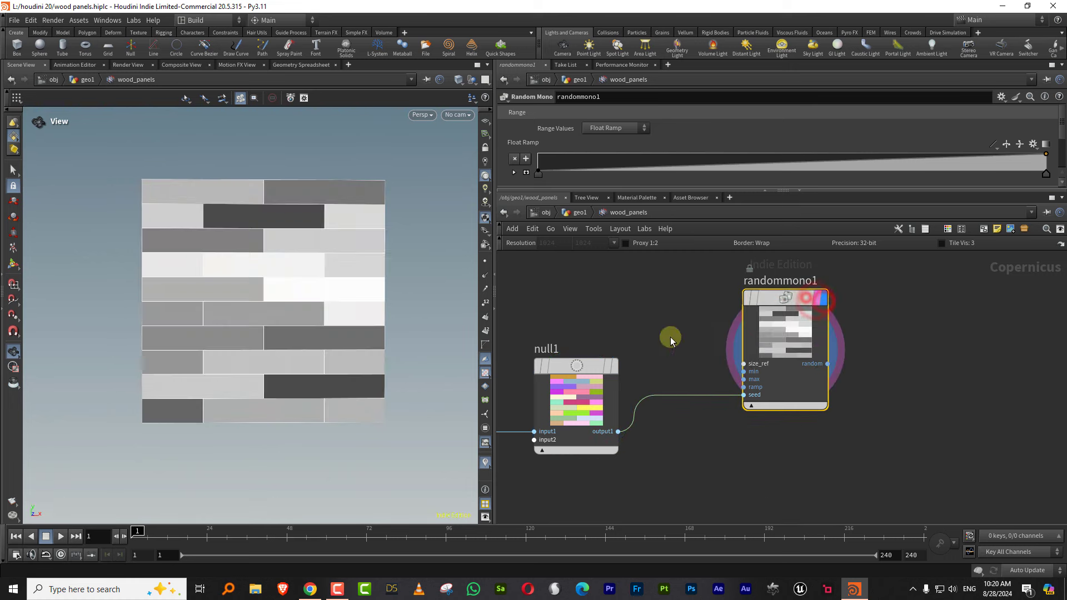
Enable Zero Negative IDs on the Random Mono node, toggling it to compare the gaps between planks
left_click_drag(685, 194, 674, 312)
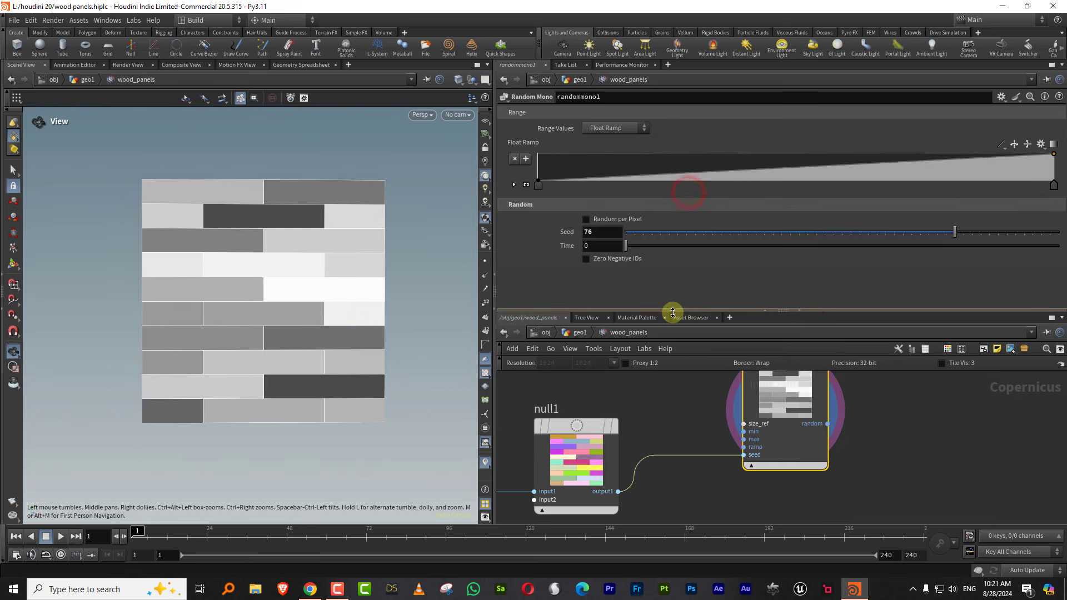
left_click(585, 260)
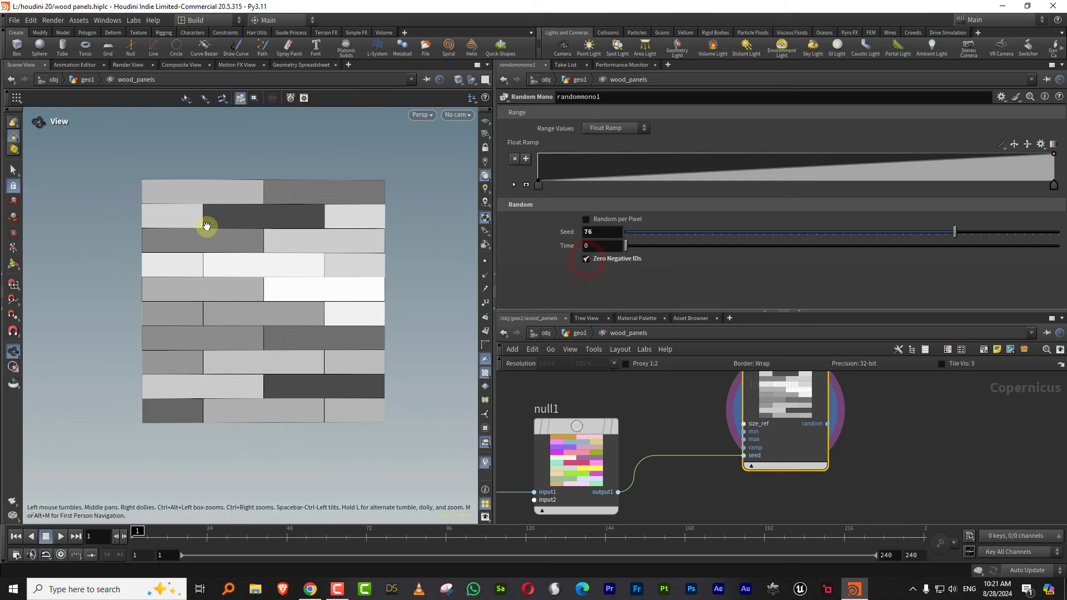
scroll(356, 248, "up", 5)
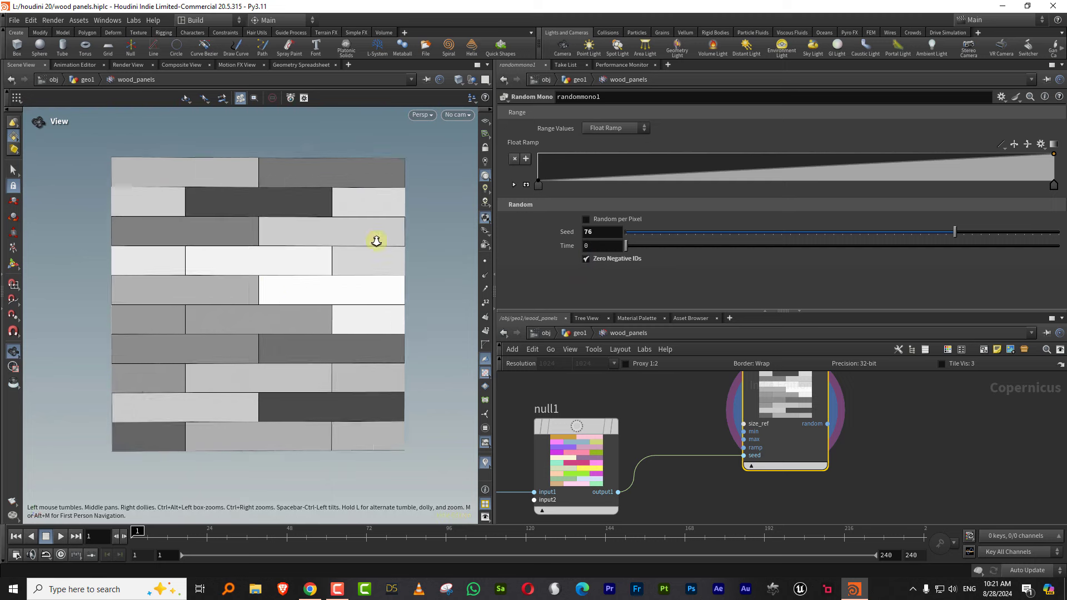
left_click(587, 263)
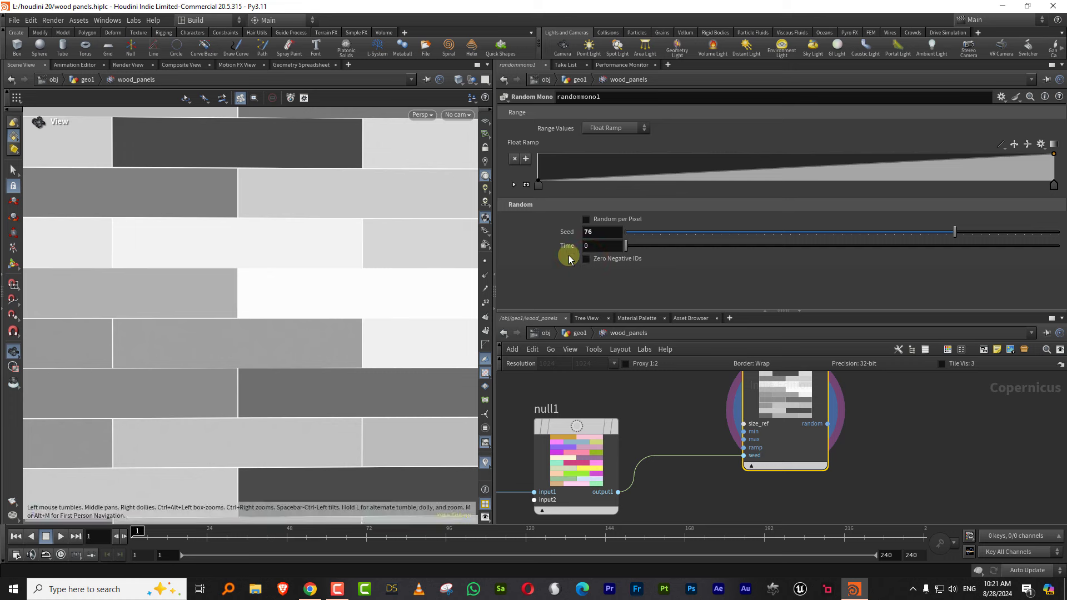
left_click(587, 261)
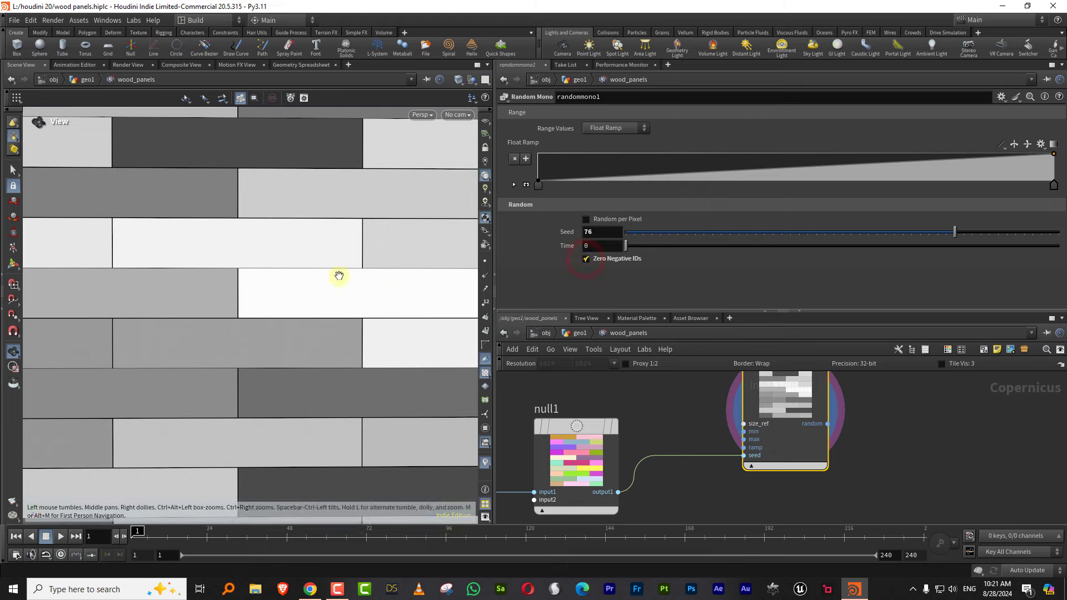
Set the Random Mono node's Seed to 71
key("h")
left_click_drag(890, 232, 934, 231)
middle_click_drag(894, 392, 753, 457)
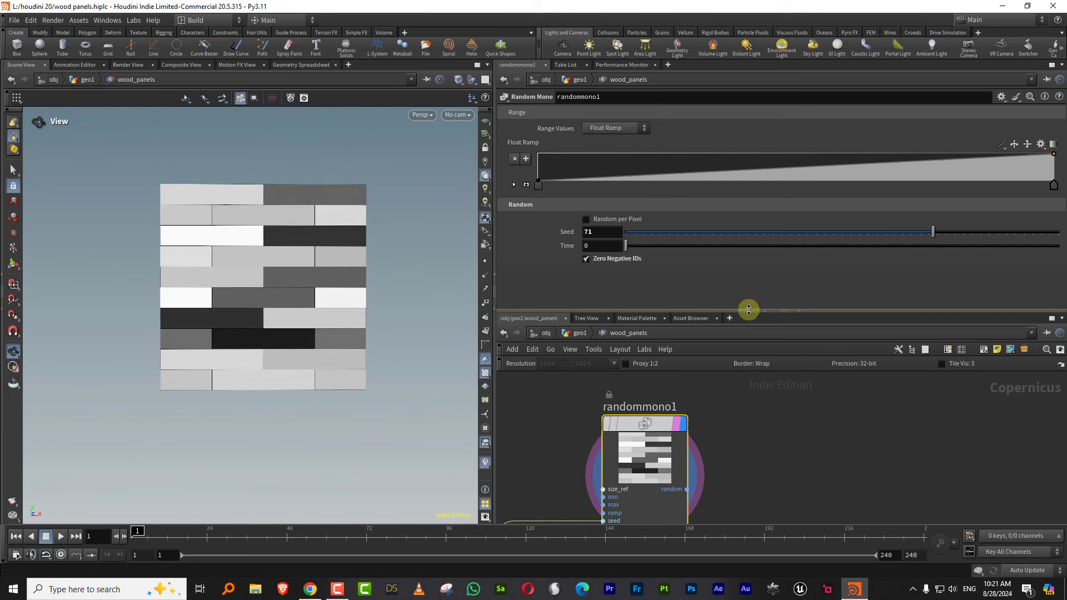
Connect the Random Mono output to the second Distort node's scale input and display that Distort
left_click_drag(750, 310, 776, 212)
middle_click_drag(765, 363, 704, 431)
scroll(721, 387, "down", 3)
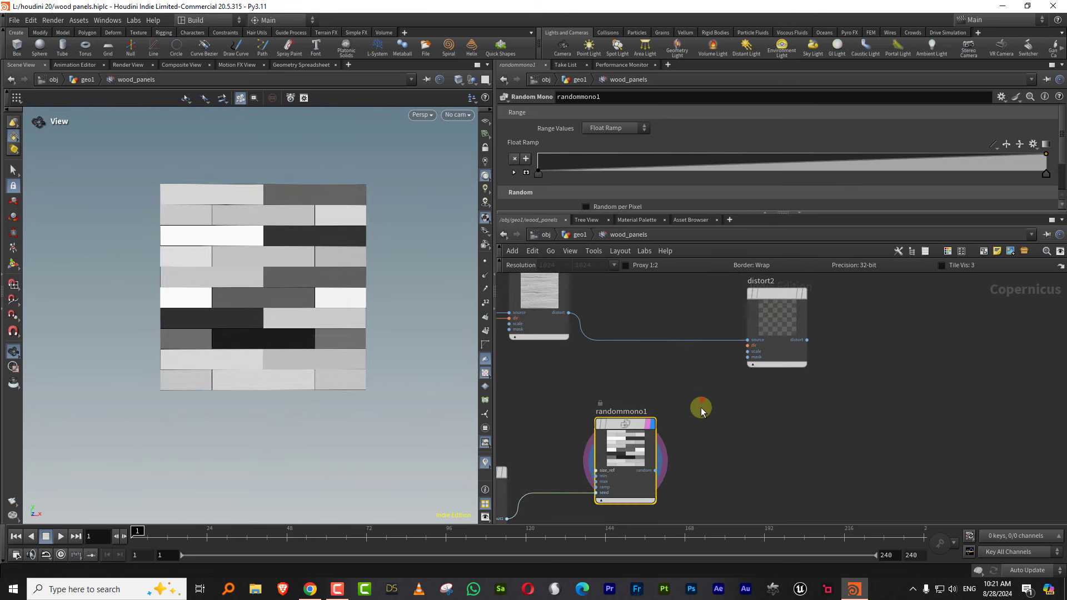
left_click(656, 470)
left_click(724, 353)
scroll(785, 347, "up", 3)
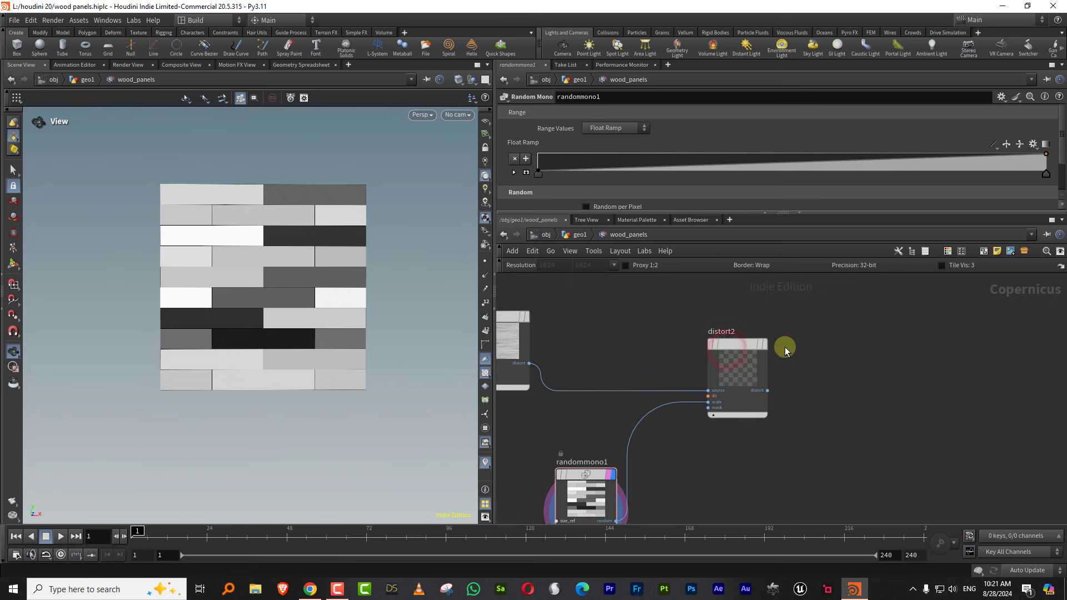
left_click(752, 346)
left_click(827, 310)
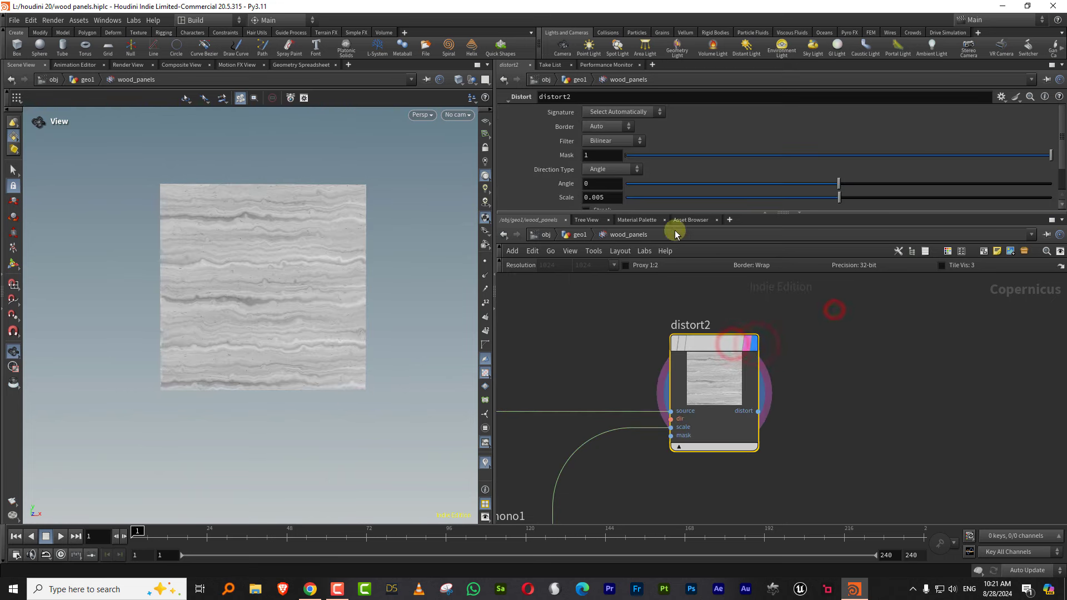
Set the second Distort node's Angle to 90 and its Scale to 0.125
left_click_drag(655, 213, 643, 314)
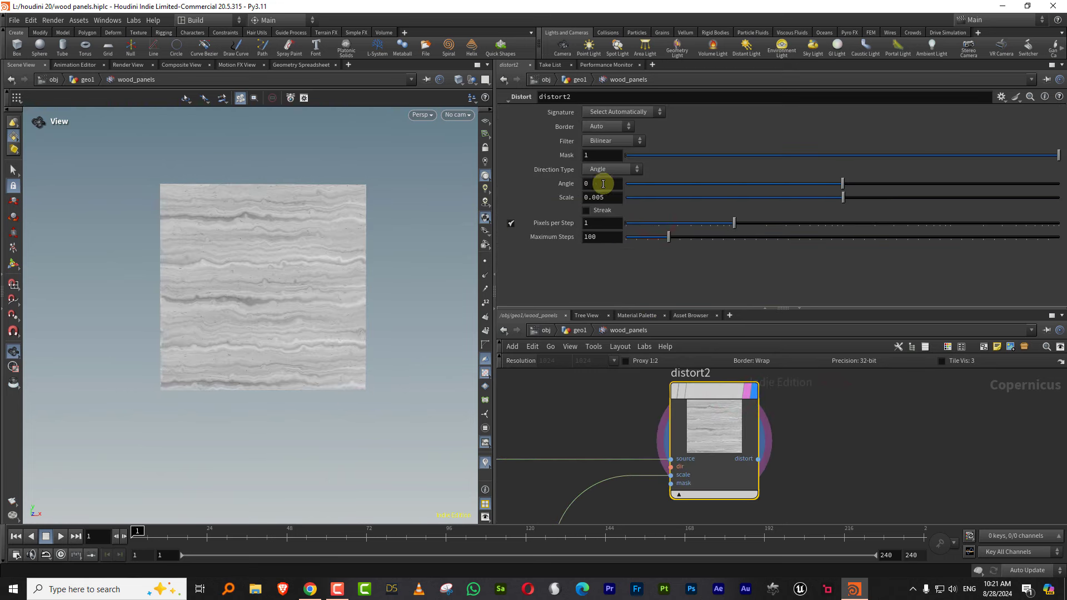
left_click(603, 184)
type("90")
key("Return")
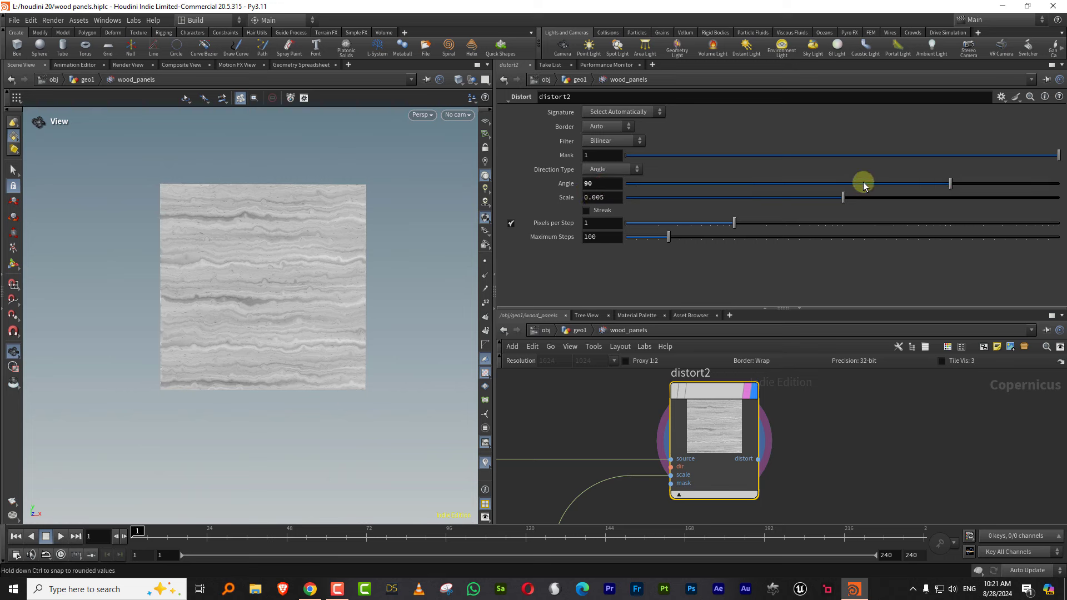
scroll(356, 245, "up", 3)
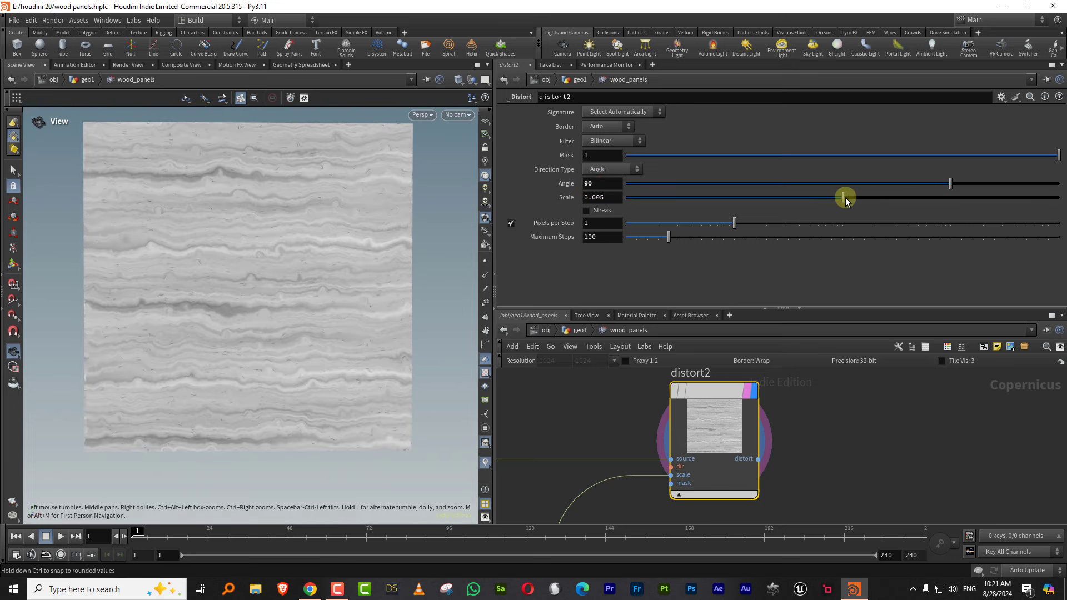
left_click_drag(843, 197, 870, 196)
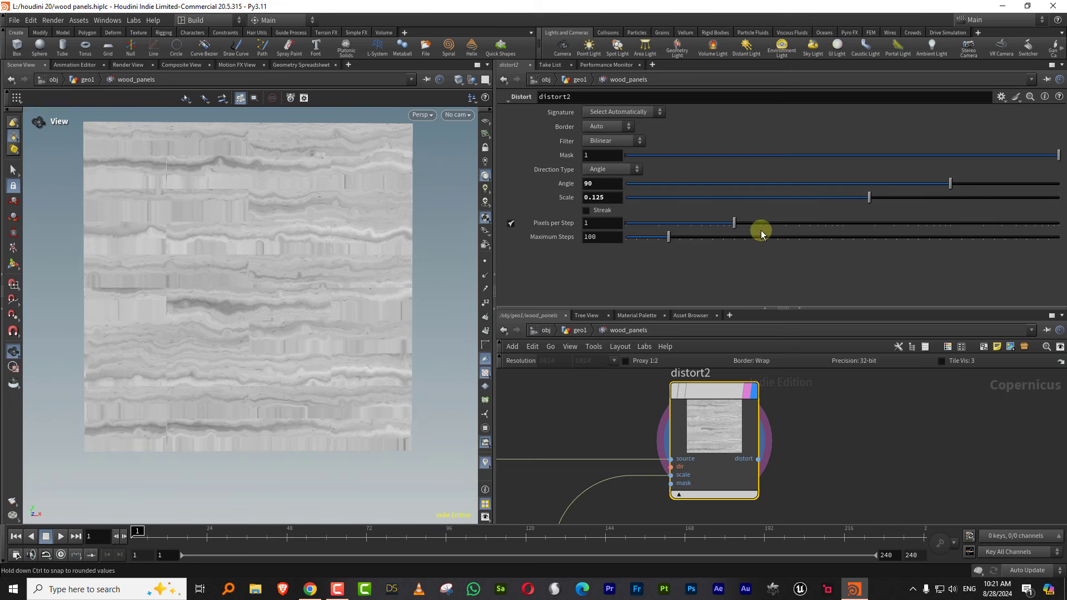
Set the second Distort node's Pixels per Step to 1000 and its Scale to 0.076
left_click(605, 224)
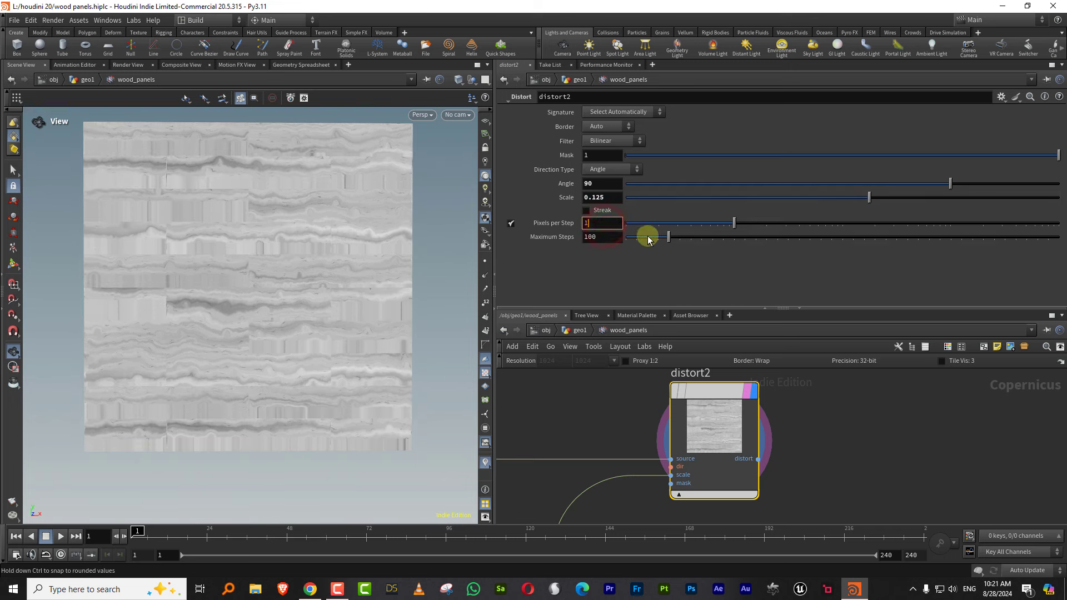
key("Return")
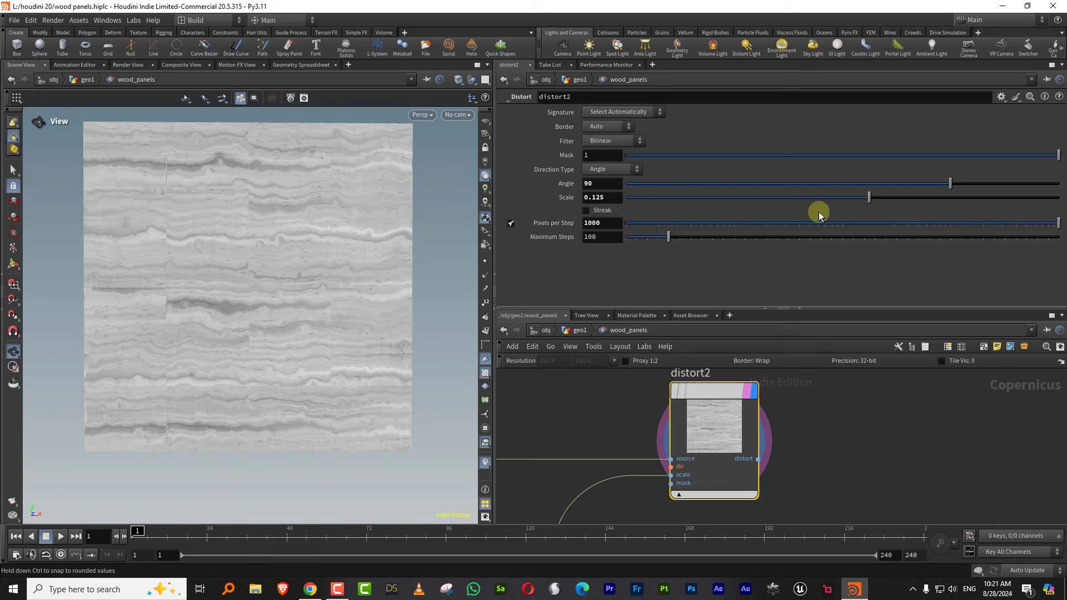
left_click_drag(865, 201, 677, 201)
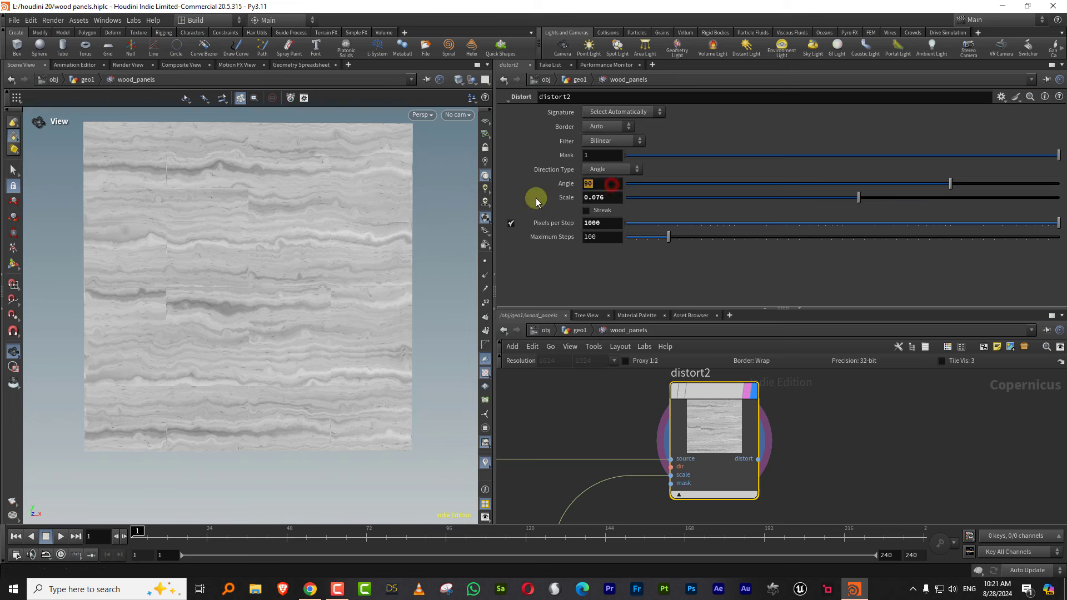
Try an Angle of 0 on the second Distort node and restore it to 90
key("Return")
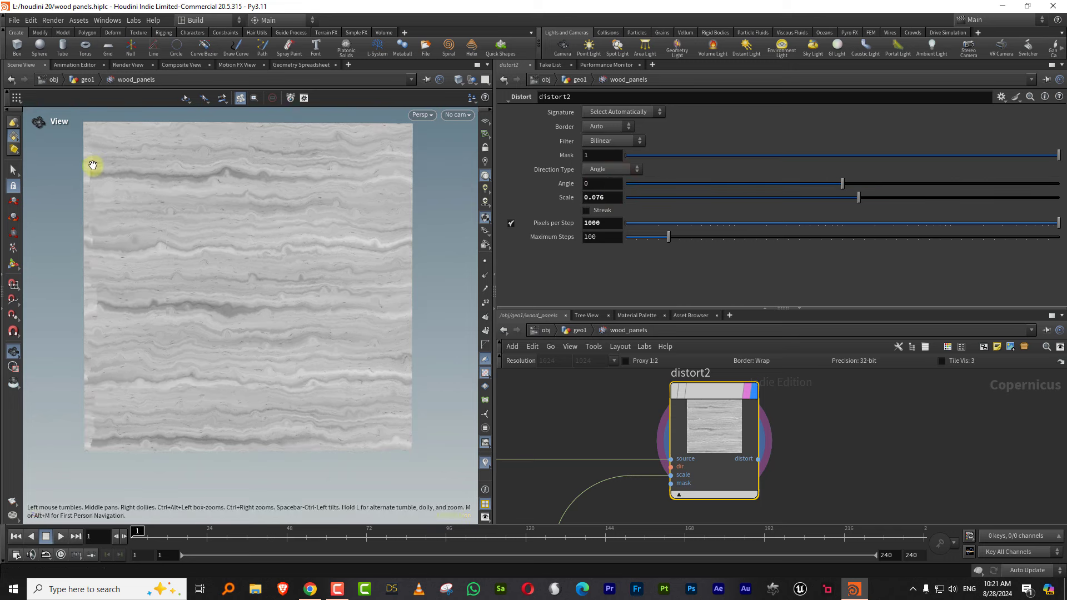
left_click(599, 184)
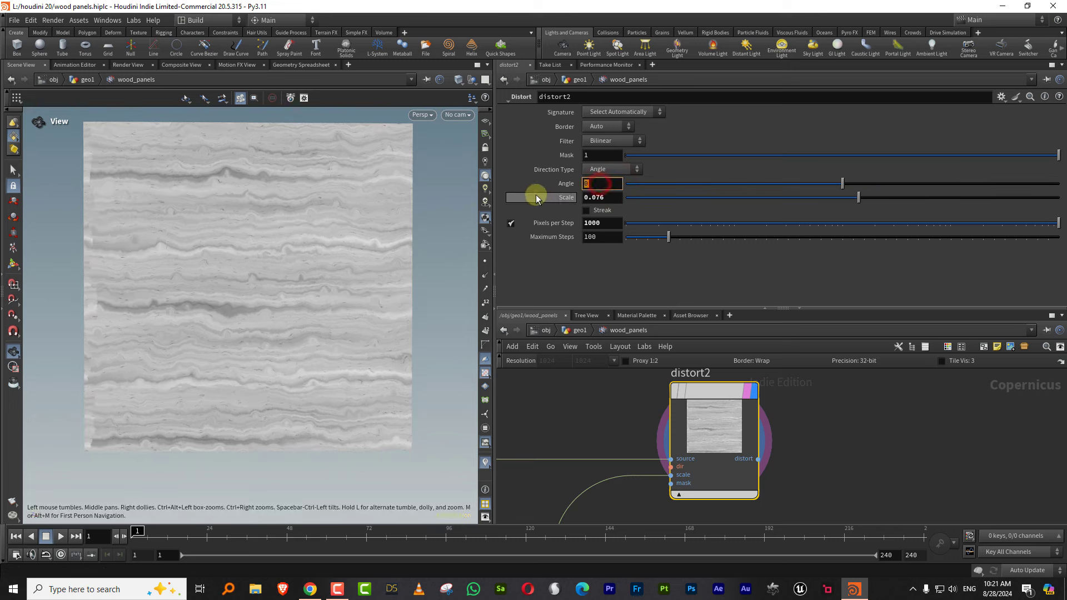
key("Return")
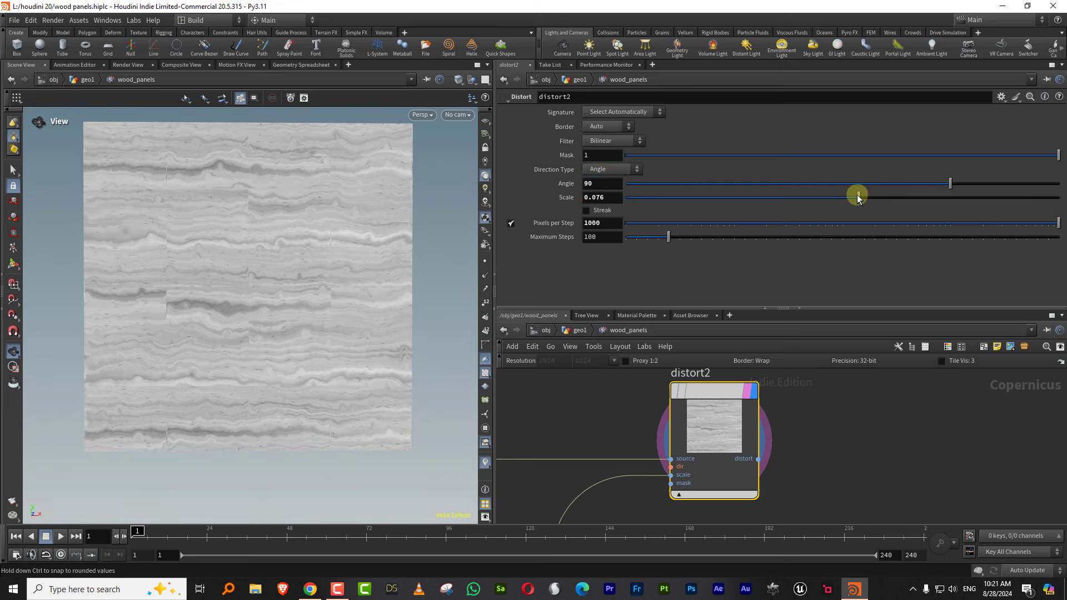
Set the second Distort node's Scale to 0.155 and the Random Mono node's Seed to 51
left_click_drag(858, 201, 876, 200)
middle_click_drag(751, 447, 836, 383)
scroll(712, 447, "down", 1)
middle_click_drag(683, 485, 718, 433)
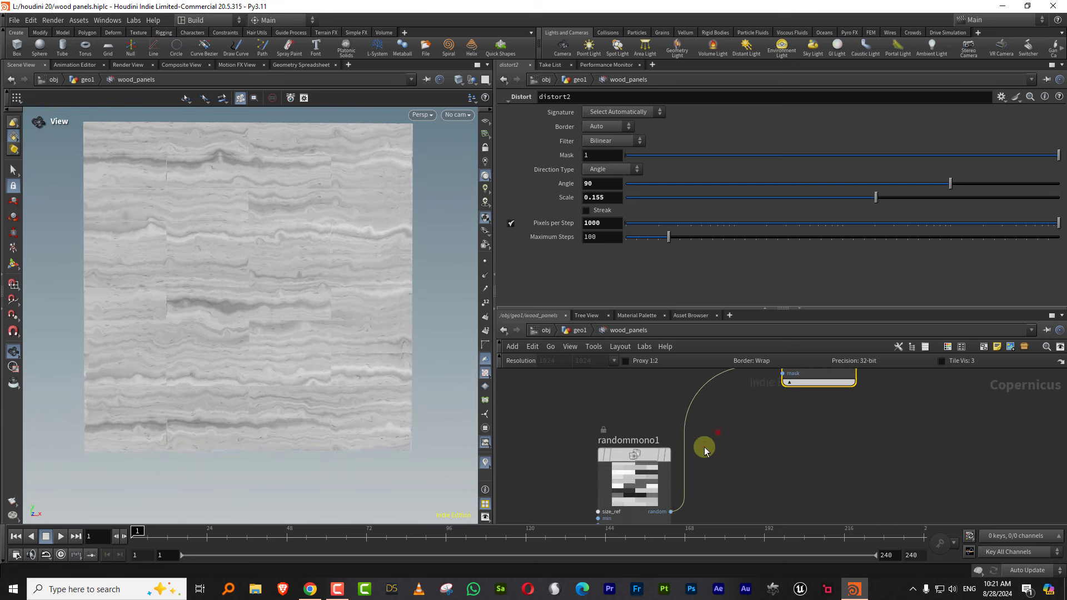
left_click_drag(718, 433, 658, 469)
left_click_drag(862, 231, 835, 239)
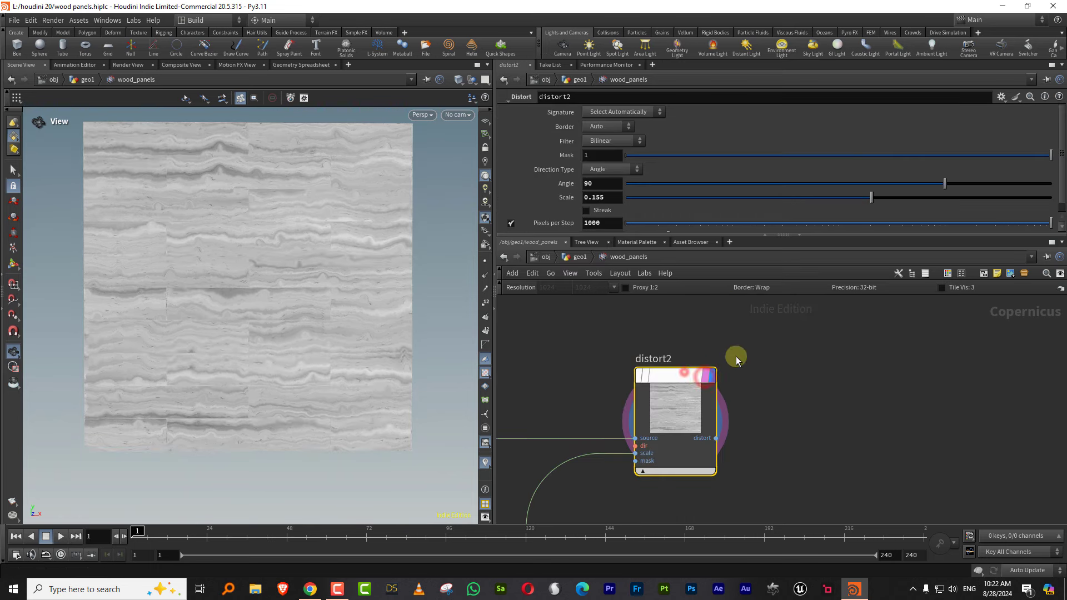
Add a Height to Ambient Occlusion node, feed the second Distort's output into its height input, and display it
left_click(811, 347)
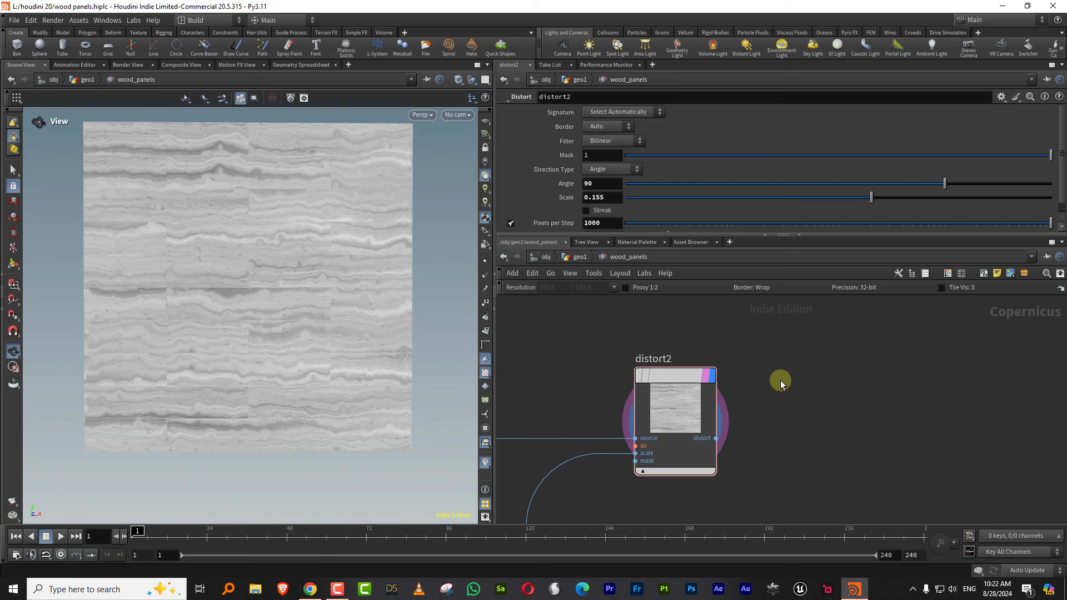
key("Tab")
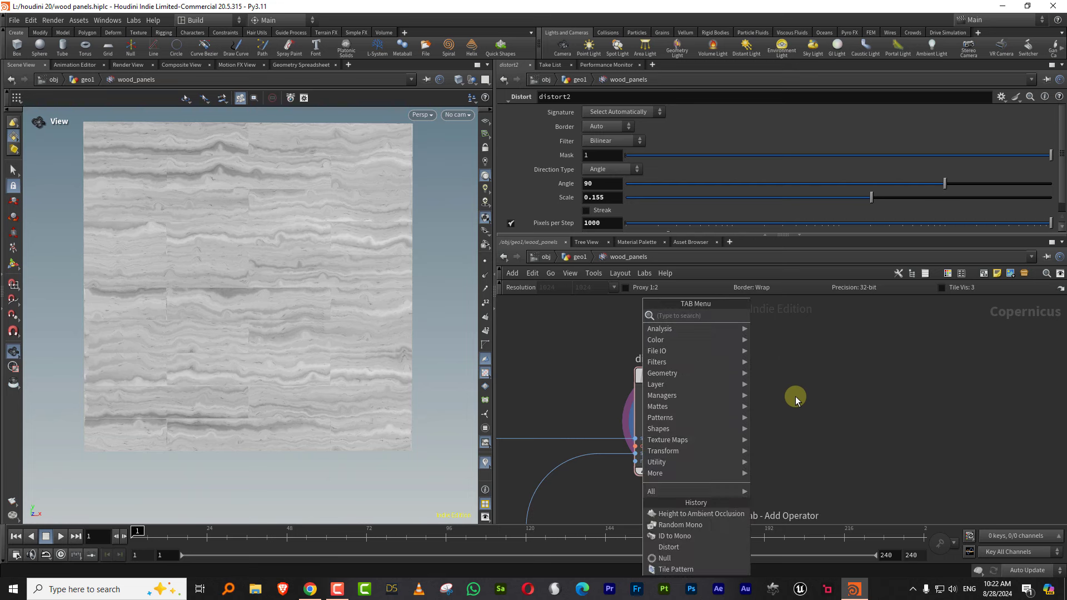
left_click(734, 514)
left_click(842, 393)
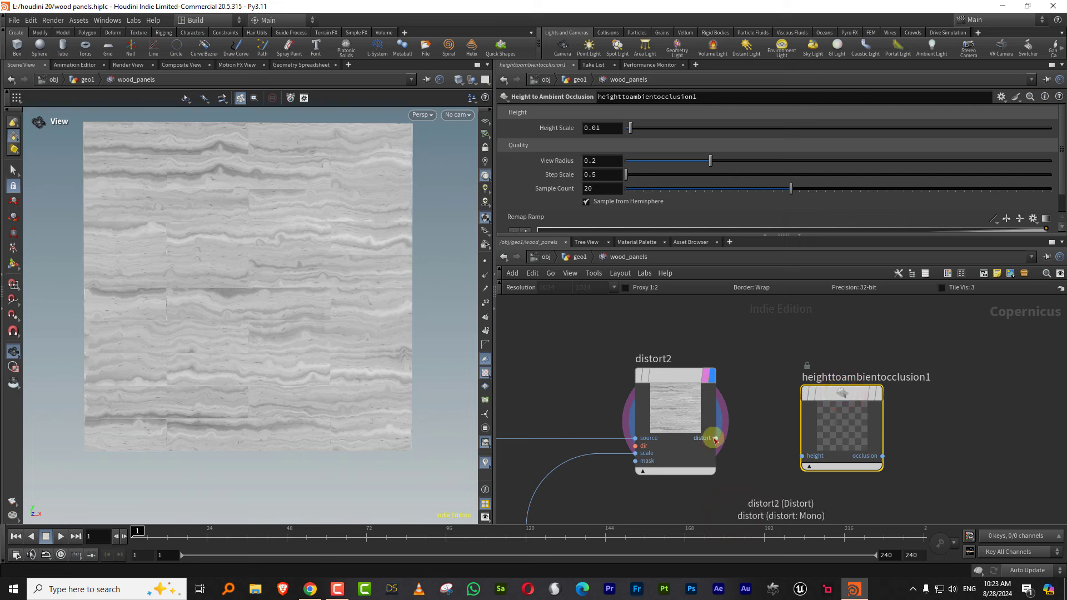
left_click_drag(716, 438, 802, 455)
left_click(882, 396)
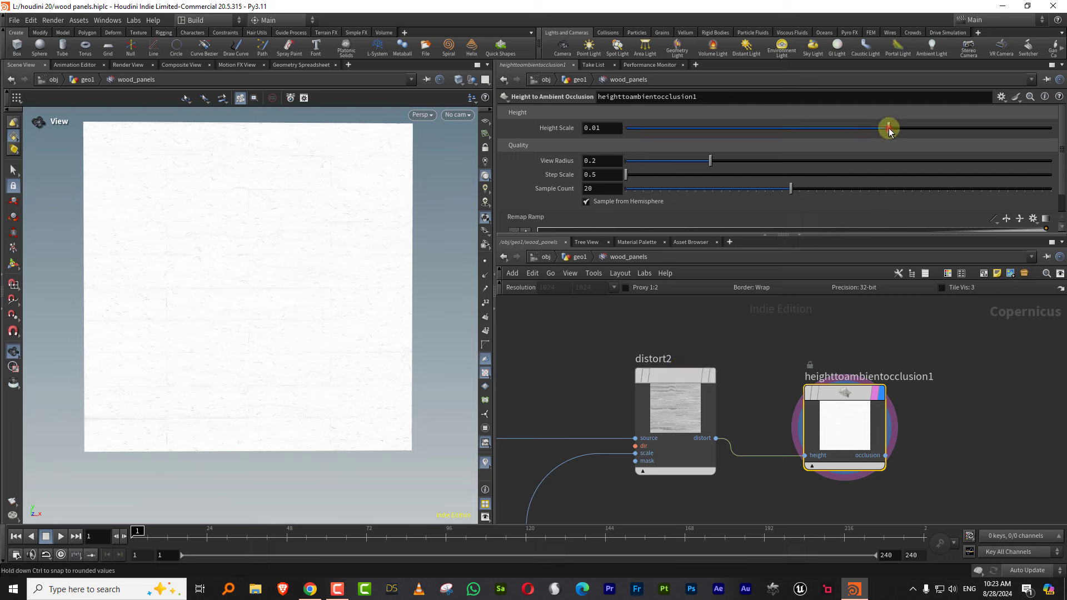
Set the Height Scale of the Height to Ambient Occlusion node to 0.727
left_click(889, 128)
left_click(636, 128)
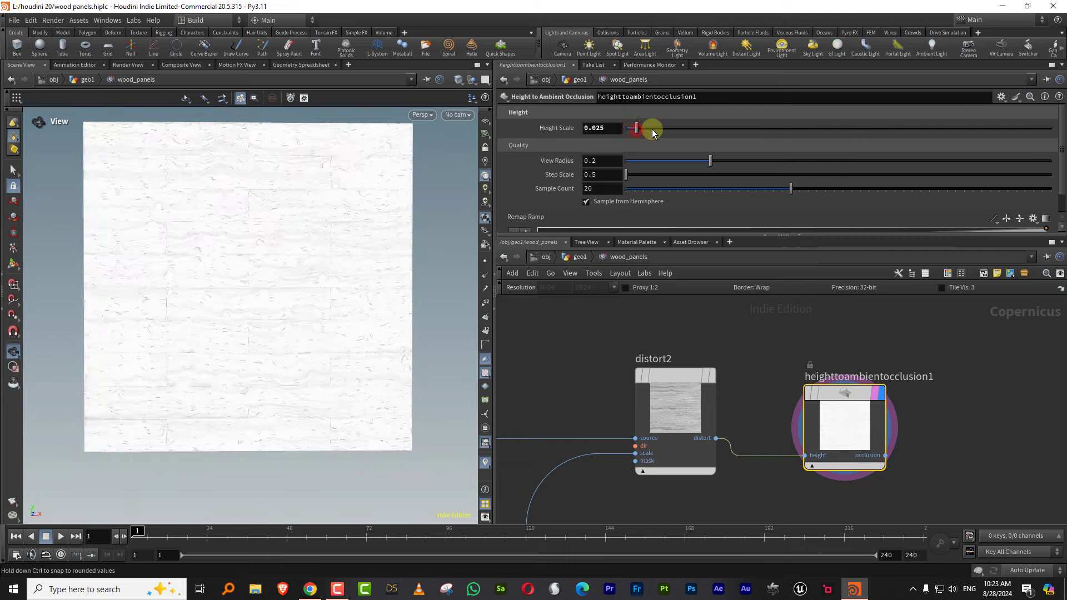
left_click_drag(673, 129, 804, 128)
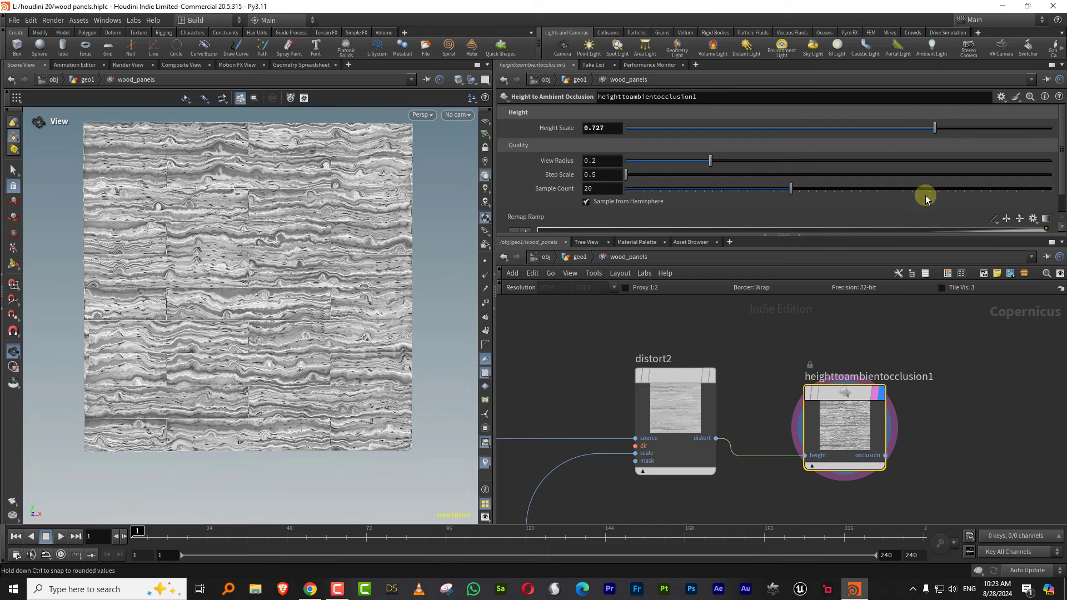
Set the ambient occlusion Sample Count to 39 and try Sample from Hemisphere off before enabling it again
left_click(957, 190)
left_click(625, 204)
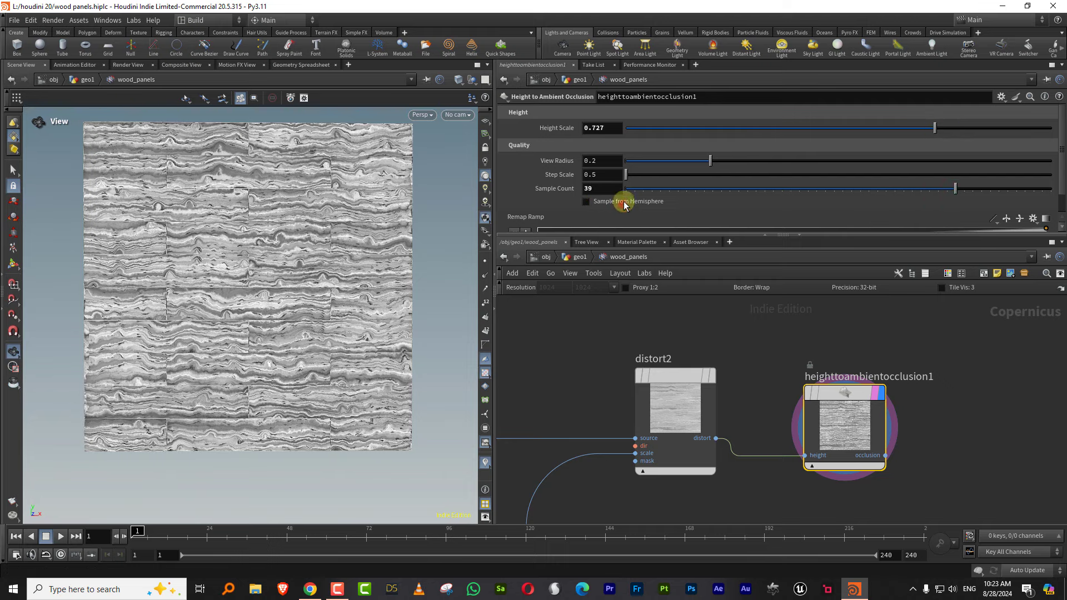
left_click(626, 202)
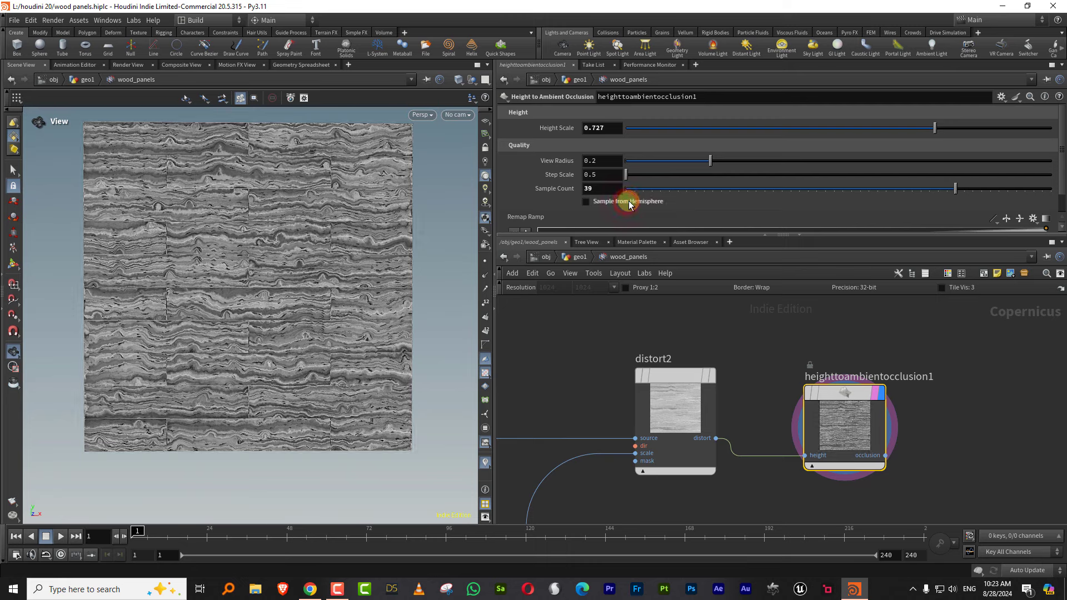
left_click(629, 201)
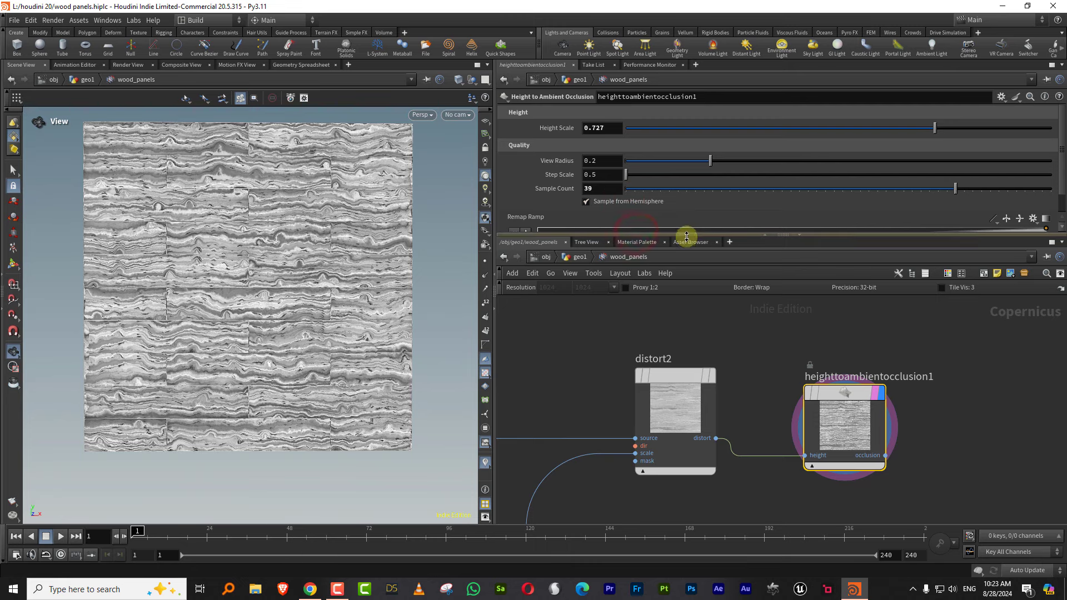
Reshape the ambient occlusion Remap Ramp with two intermediate points, a lower one around the middle and a higher one beyond it
left_click_drag(686, 236, 712, 335)
left_click_drag(876, 239, 870, 233)
left_click_drag(798, 251, 796, 245)
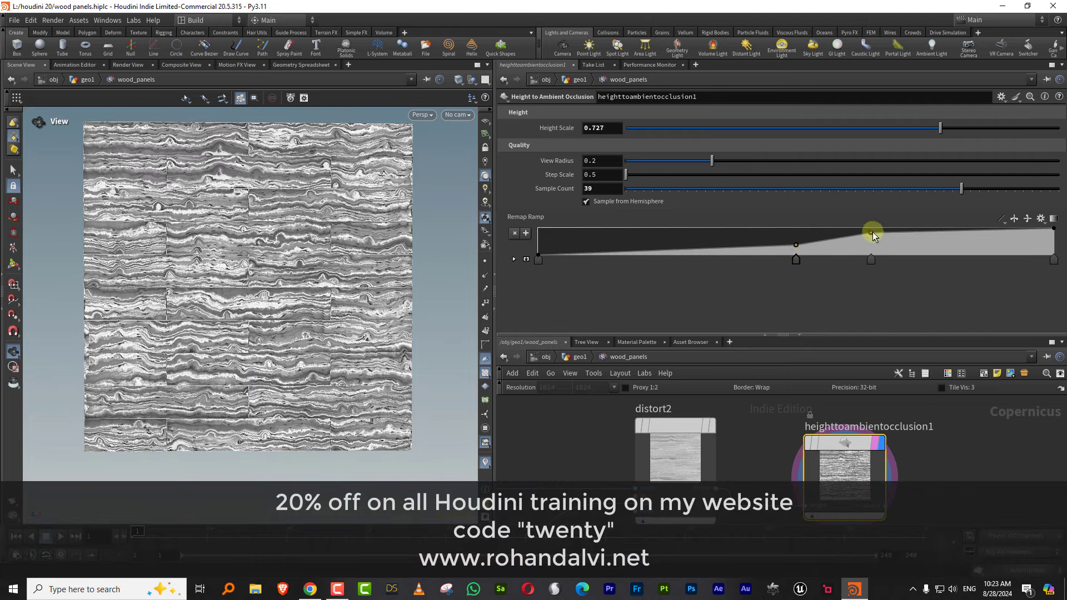
left_click_drag(873, 232, 864, 231)
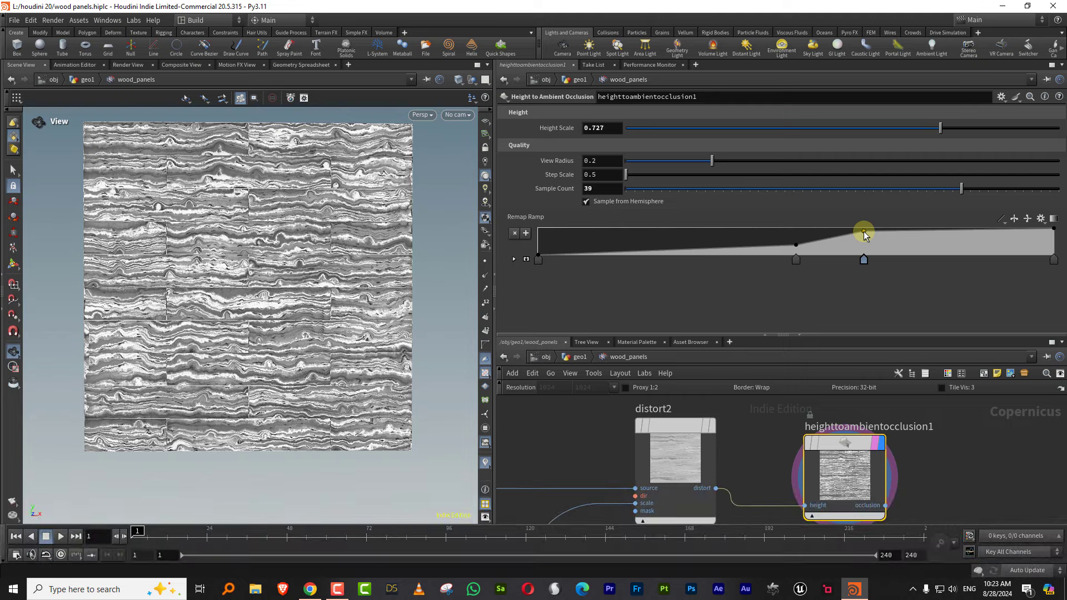
Compare the second Distort's output with the ambient occlusion result in the viewport
left_click(703, 426)
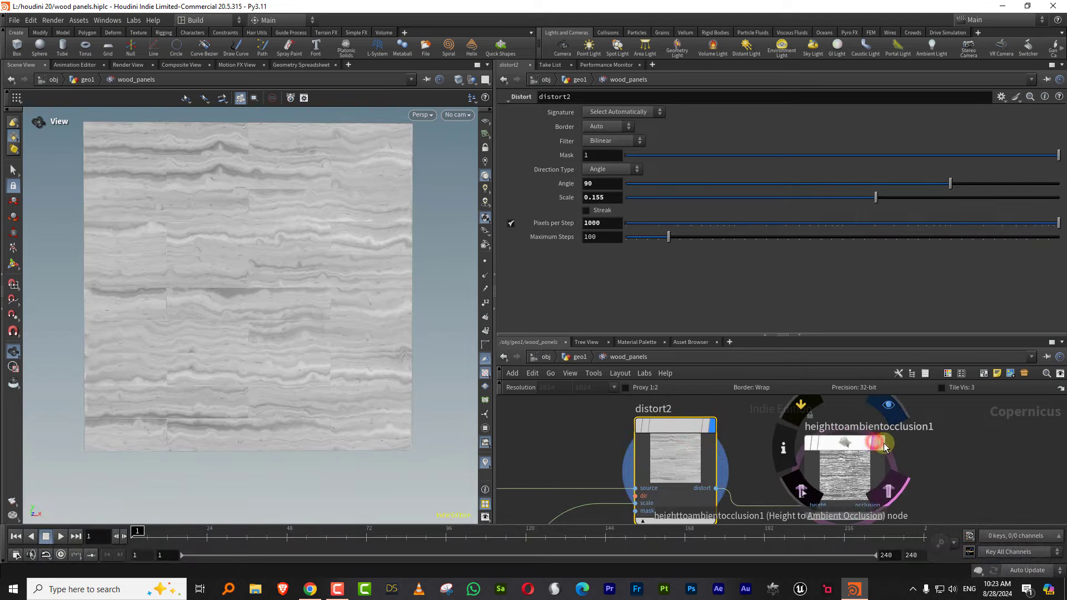
left_click(867, 444)
left_click(865, 446)
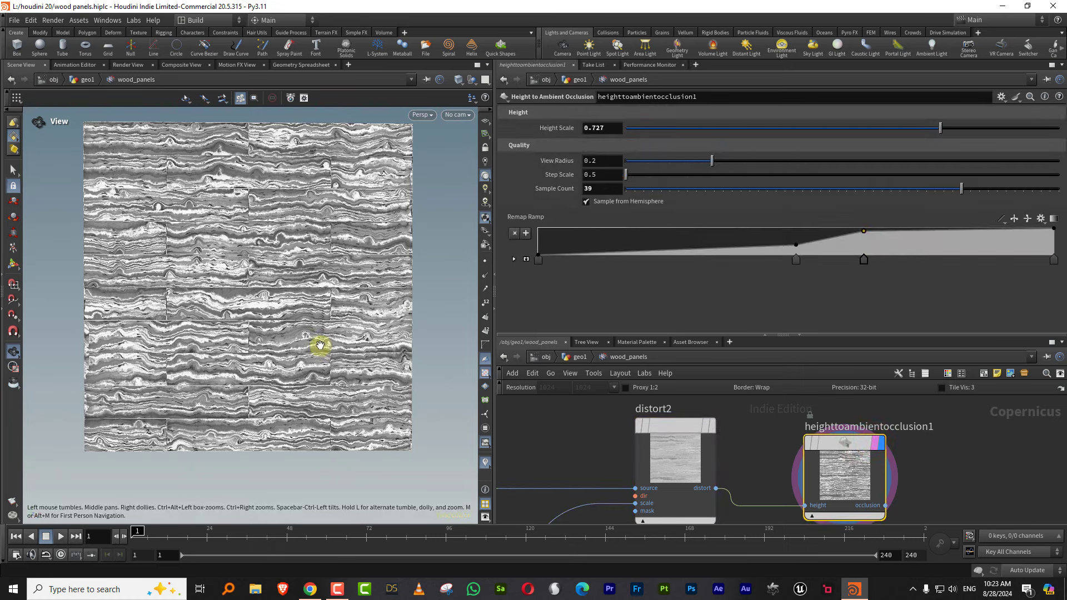
Add a Multiply blend node and connect the ambient occlusion output to its bg input
left_click_drag(694, 335, 697, 232)
scroll(794, 338, "down", 3)
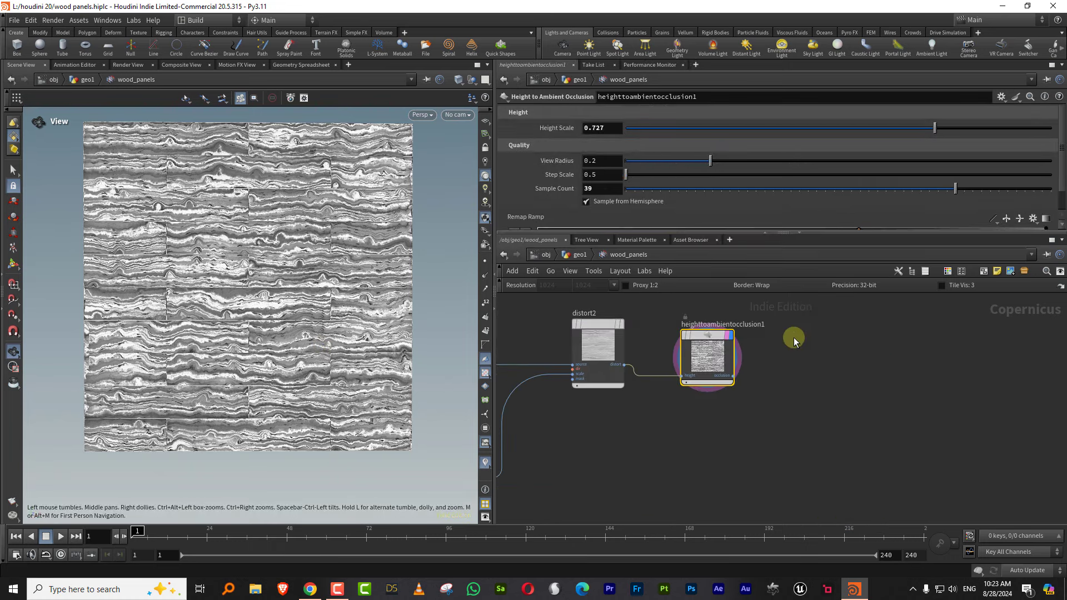
left_click_drag(733, 343, 753, 362)
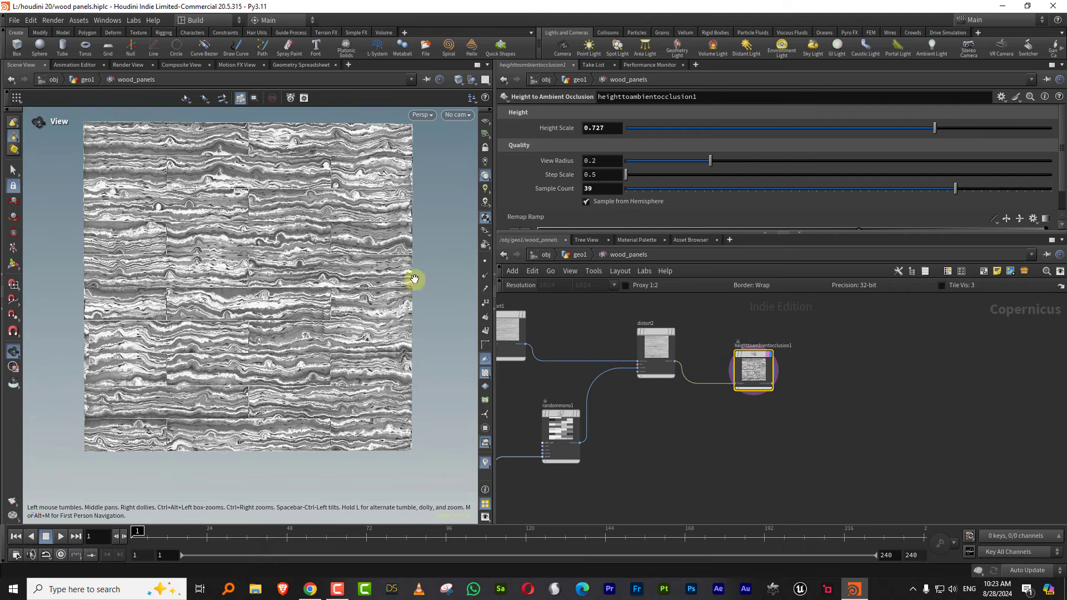
middle_click_drag(647, 435, 698, 374)
scroll(697, 373, "down", 2)
middle_click_drag(543, 425, 635, 392)
scroll(628, 392, "up", 3)
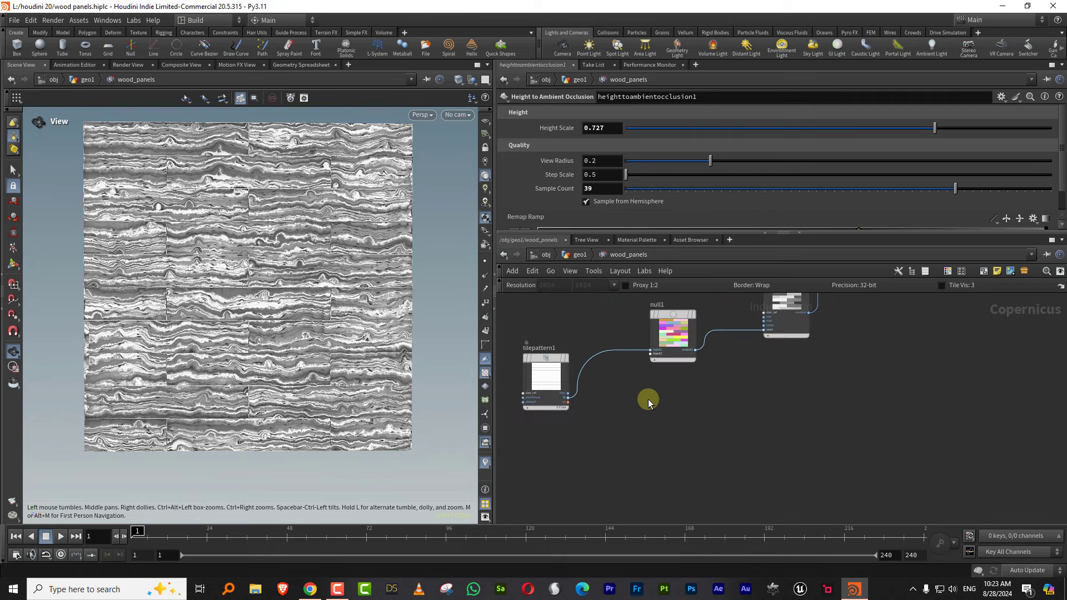
middle_click_drag(815, 401, 775, 422)
key("Tab")
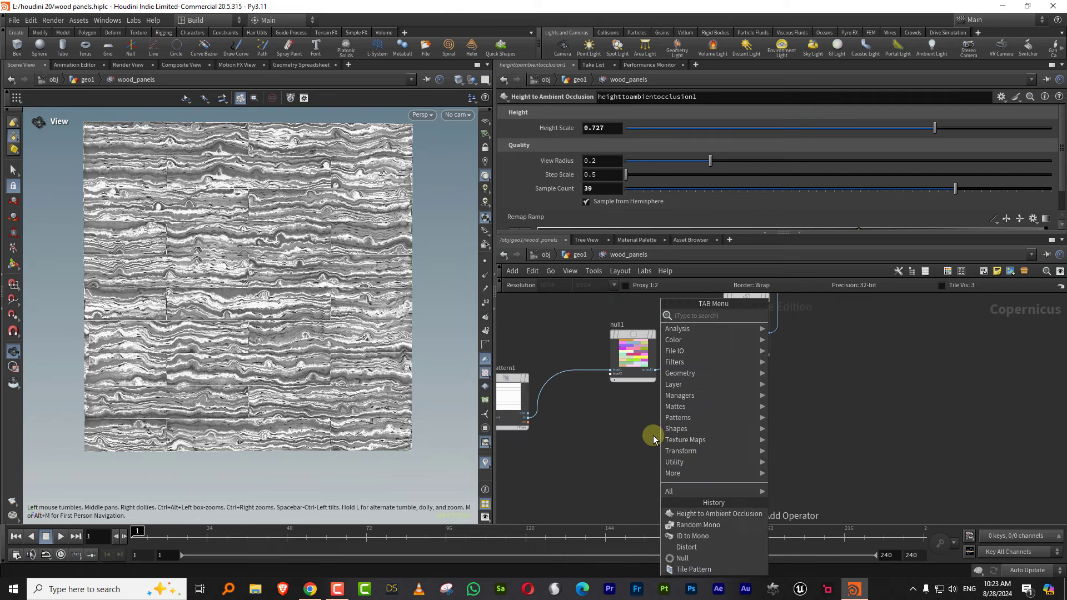
mouse_move(722, 405)
left_click(821, 312)
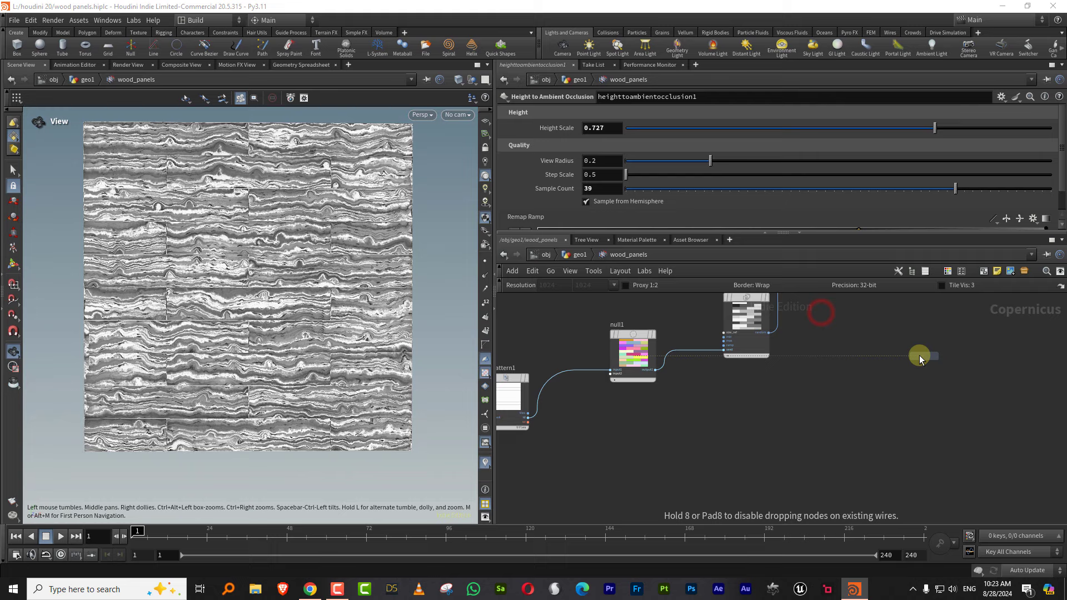
left_click(859, 402)
left_click(786, 355)
left_click(852, 425)
Connect the Tile Pattern's tiles output to the new Multiply node's fg input and display the blended panels
middle_click_drag(697, 421, 898, 347)
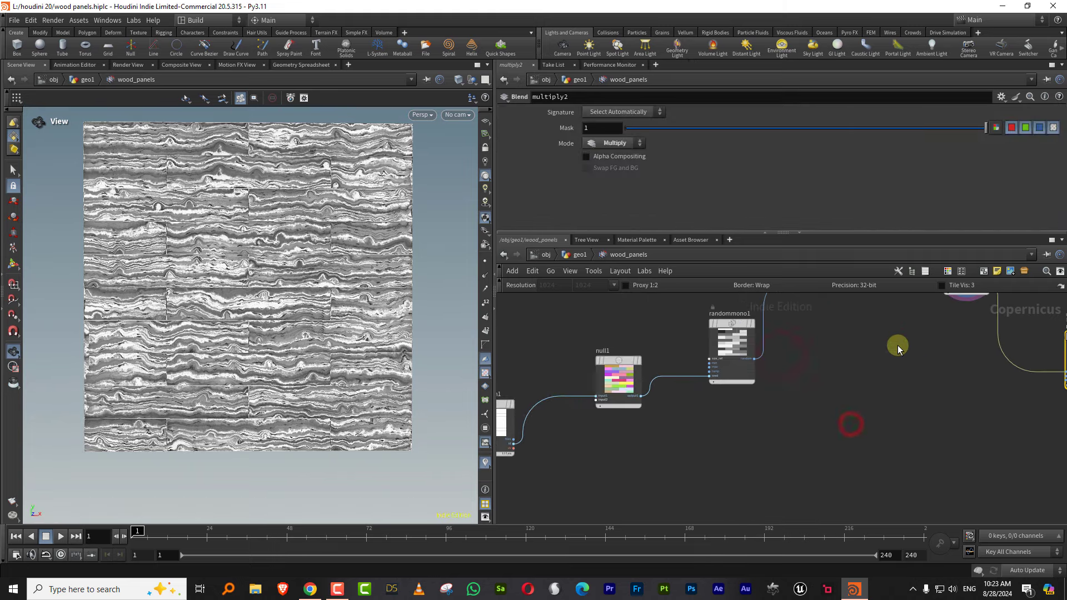
middle_click_drag(641, 418, 703, 377)
scroll(602, 396, "up", 3)
left_click(555, 398)
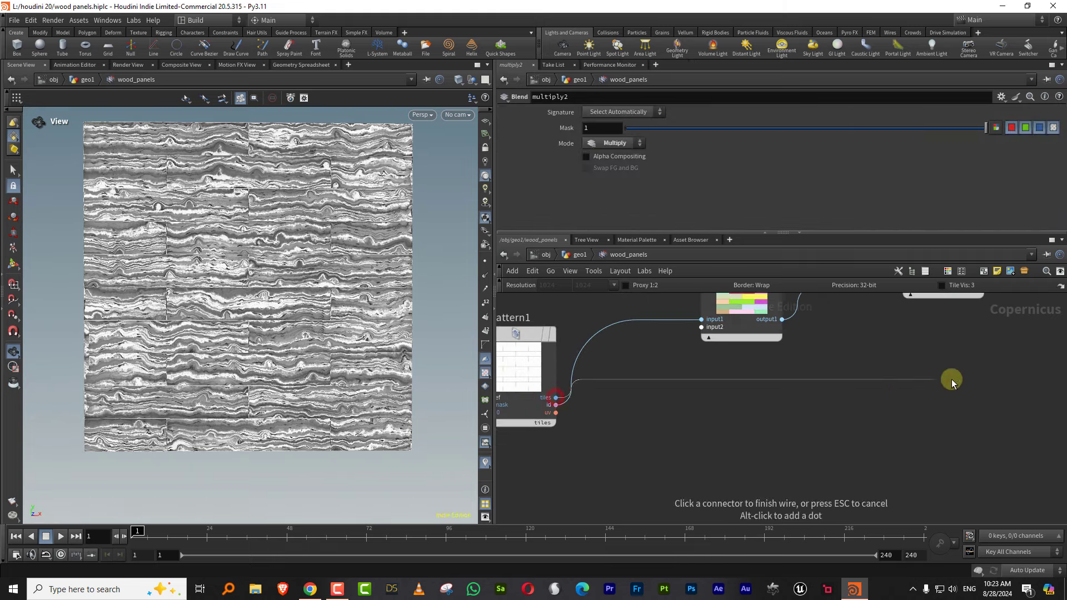
middle_click_drag(1045, 356, 571, 436)
left_click(845, 408)
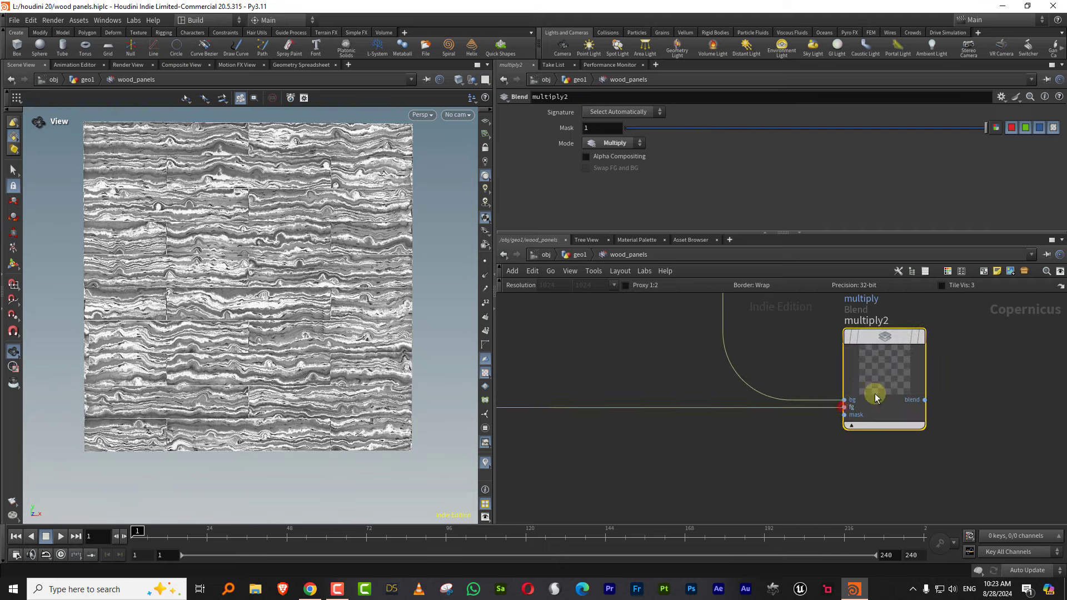
left_click(922, 339)
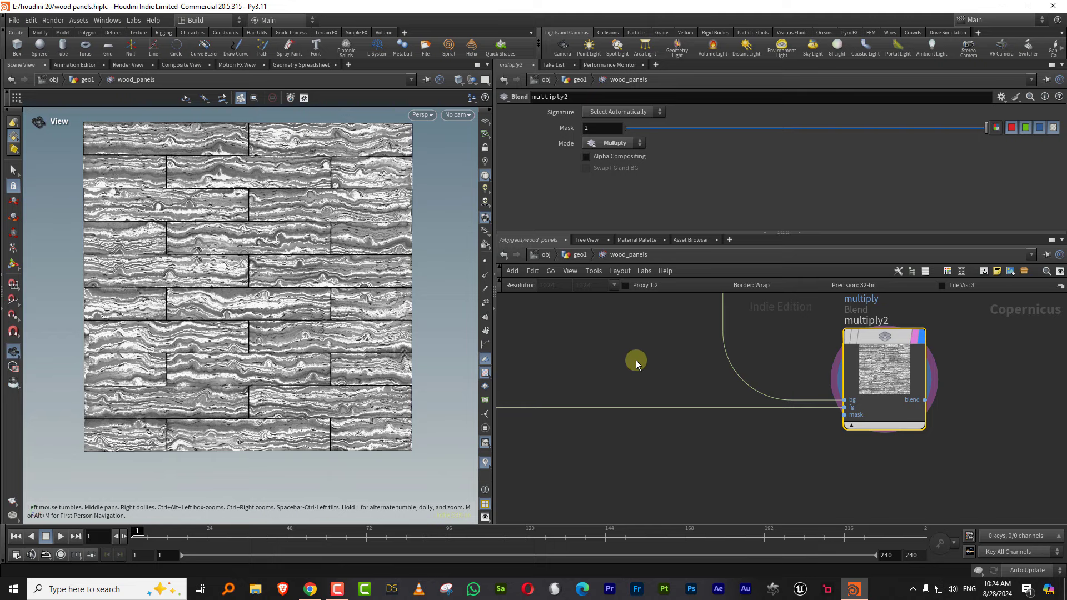
Collapse the thumbnails of the Null and Random Mono nodes to tidy the network
middle_click_drag(637, 364, 715, 340)
scroll(696, 337, "down", 3)
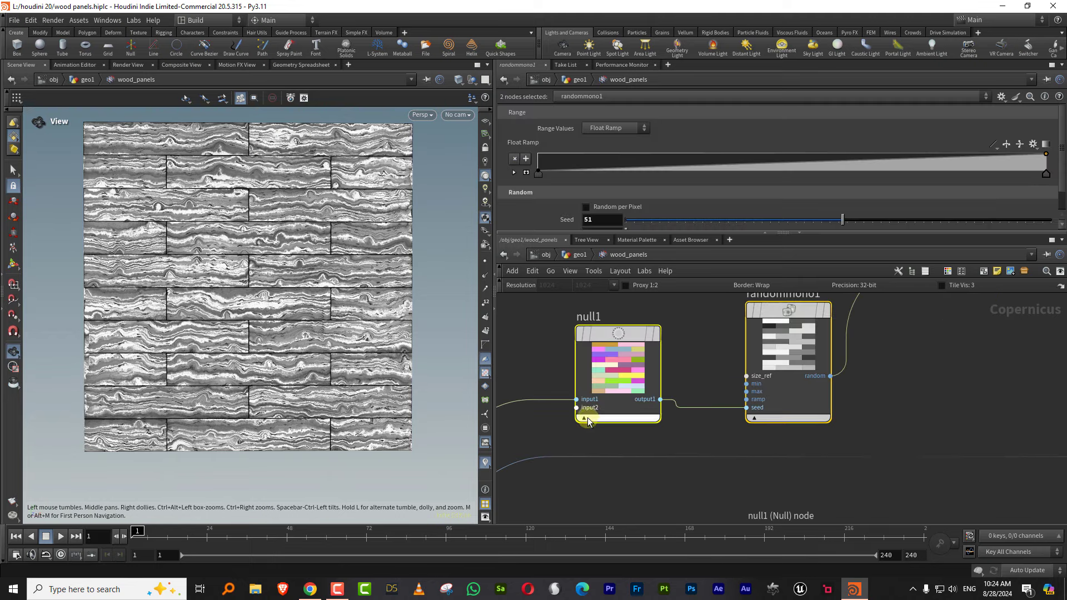
left_click(583, 419)
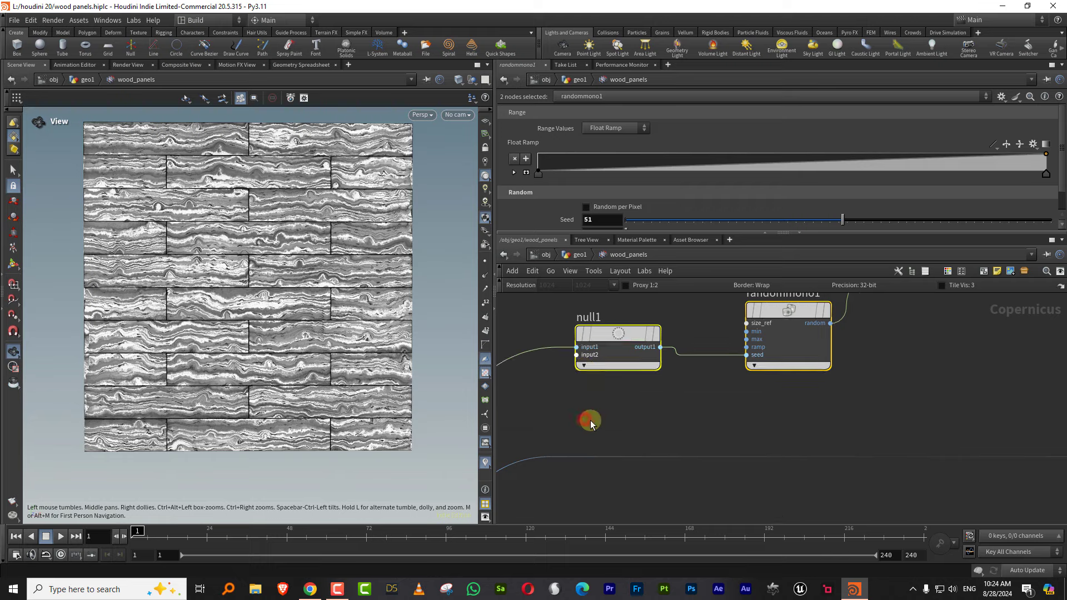
right_click_drag(710, 392, 631, 409)
middle_click_drag(756, 408, 641, 426)
right_click_drag(705, 399, 728, 399)
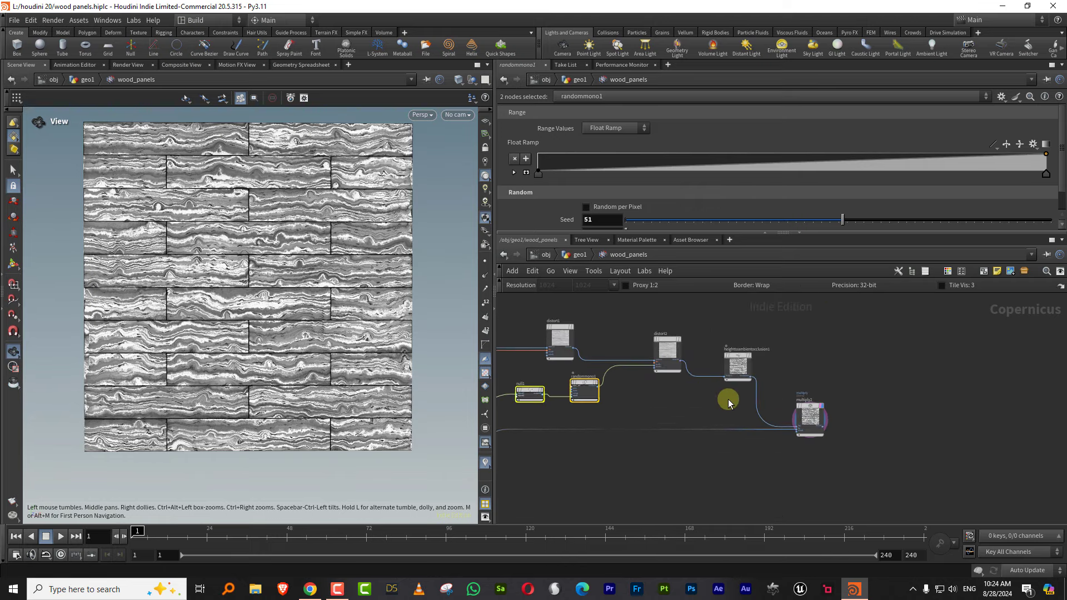
middle_click_drag(654, 392, 742, 368)
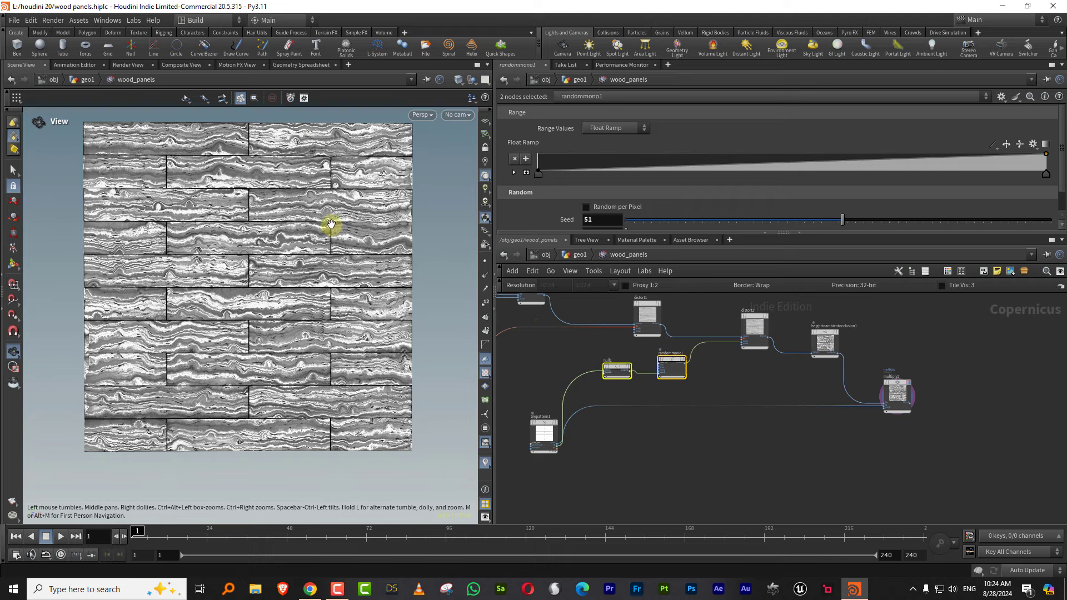
Add a Blur node fed by the Tile Pattern's tiles output, display it, and set its Size to 0.01451
scroll(580, 453, "up", 3)
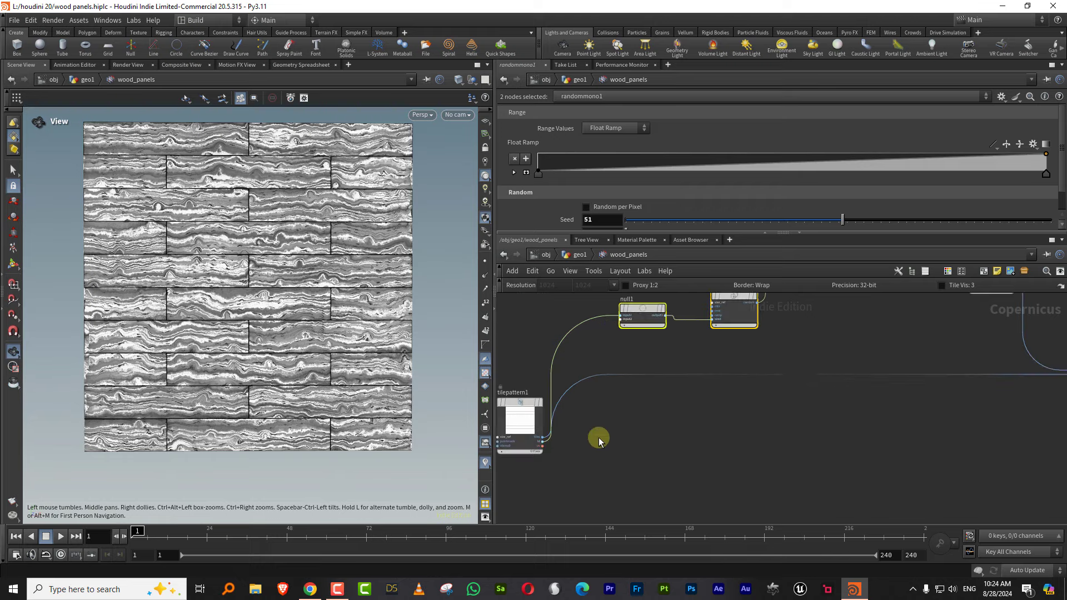
scroll(585, 432, "up", 2)
right_click(585, 440)
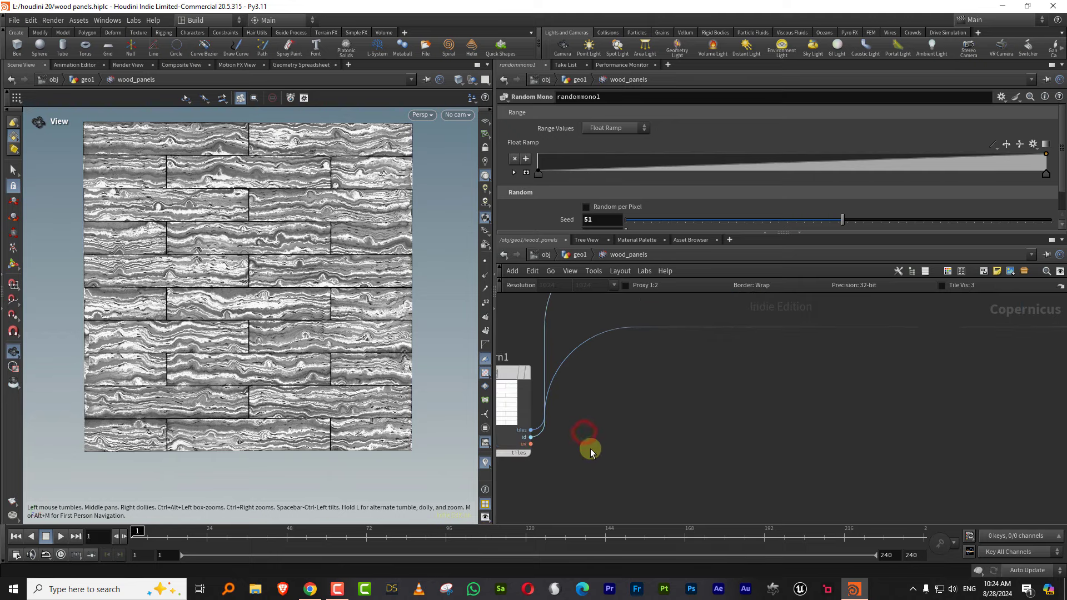
type("blur")
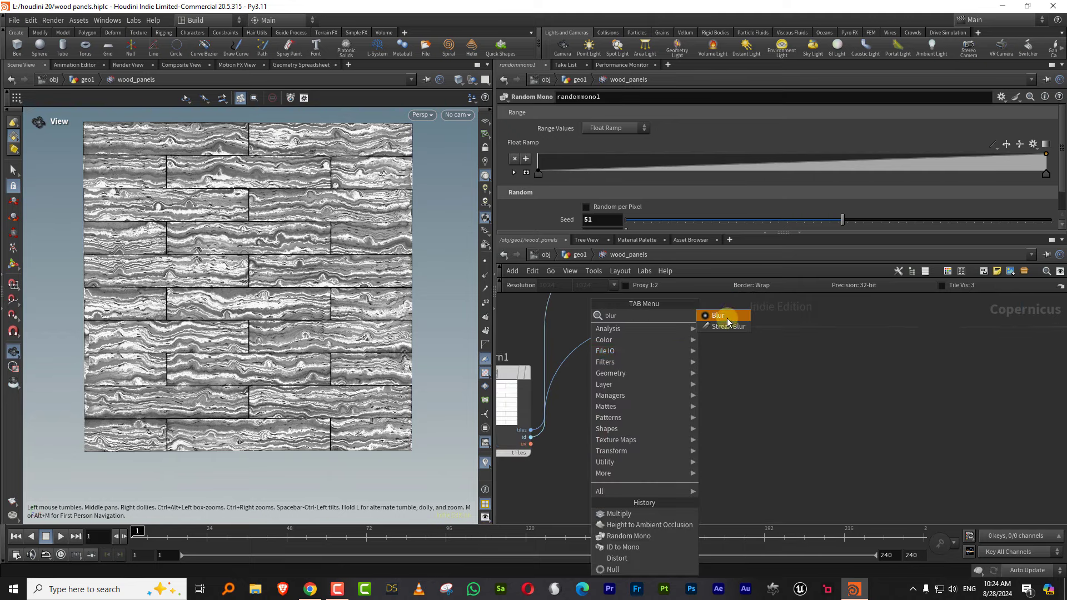
left_click(729, 318)
left_click(702, 426)
left_click_drag(529, 431, 736, 434)
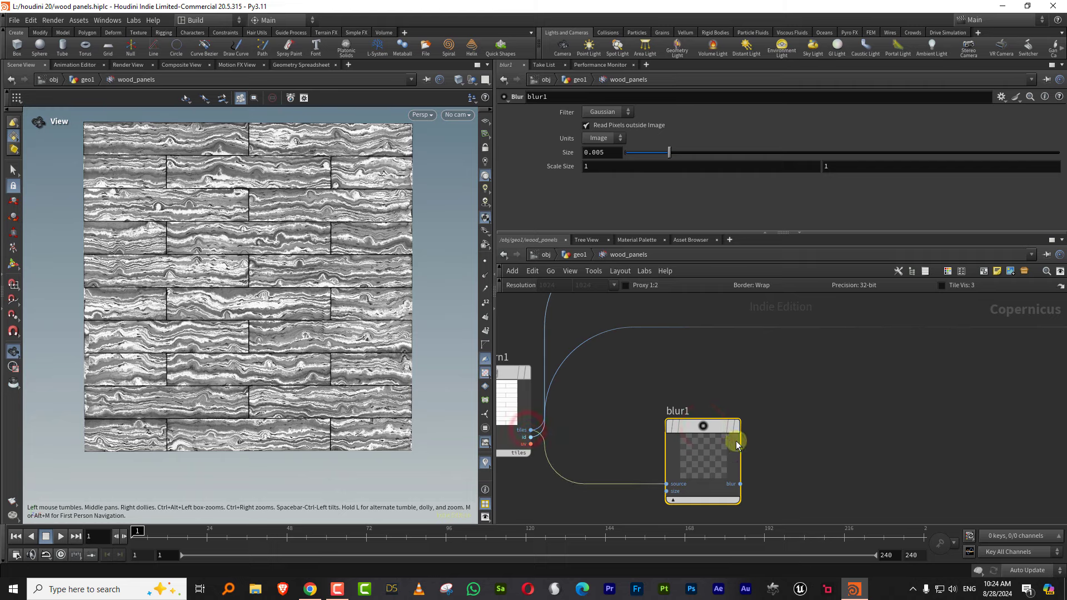
left_click(733, 427)
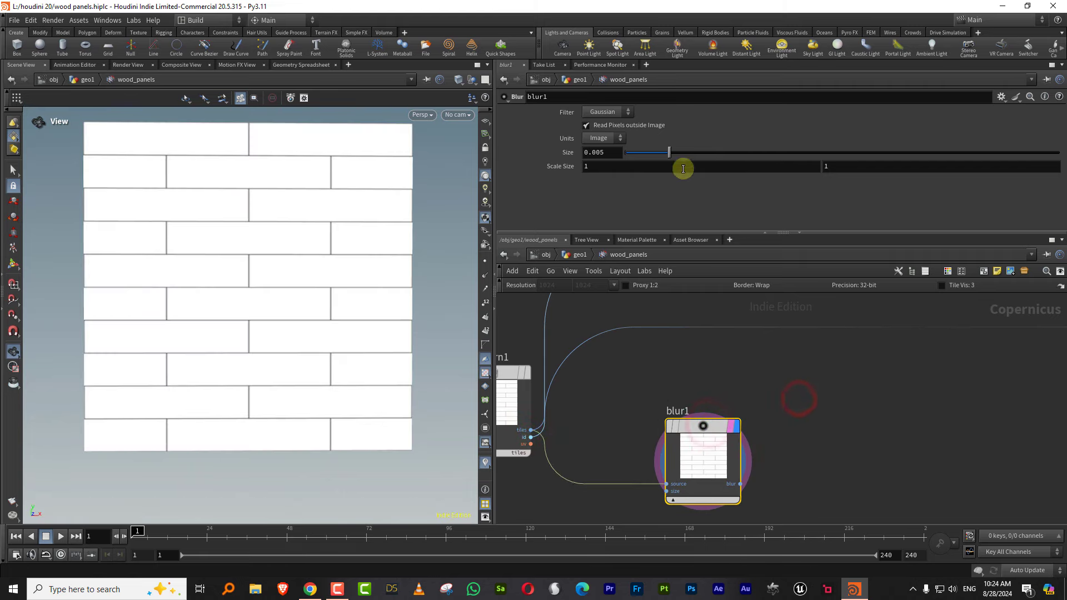
left_click_drag(693, 154, 752, 160)
Add a Remap node after the Blur and connect the blur output to its source input
key("Tab")
type("rem")
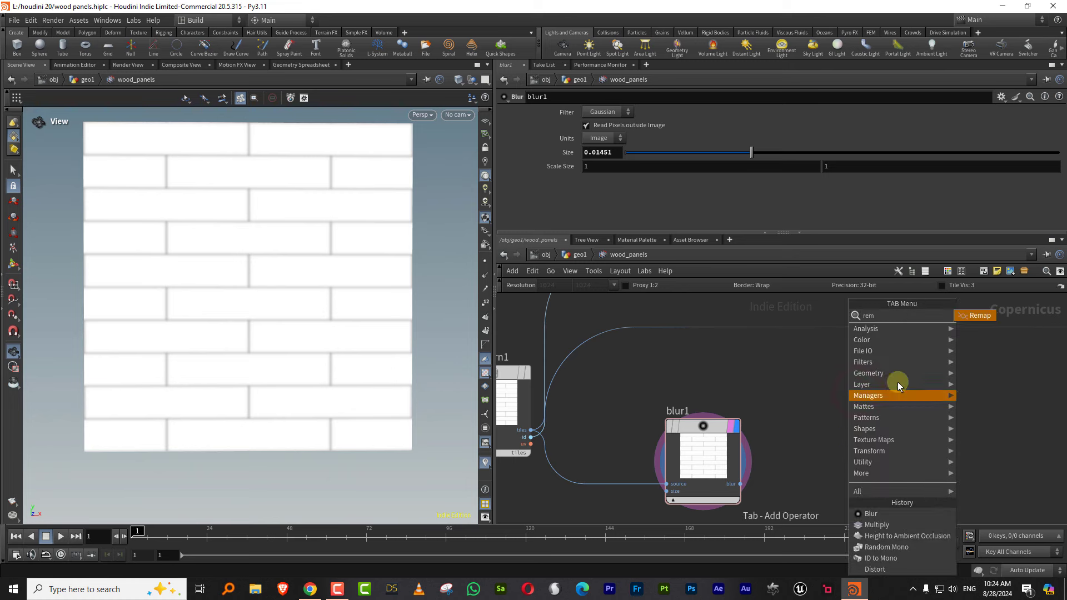
left_click(989, 316)
left_click(864, 439)
left_click_drag(740, 483, 828, 464)
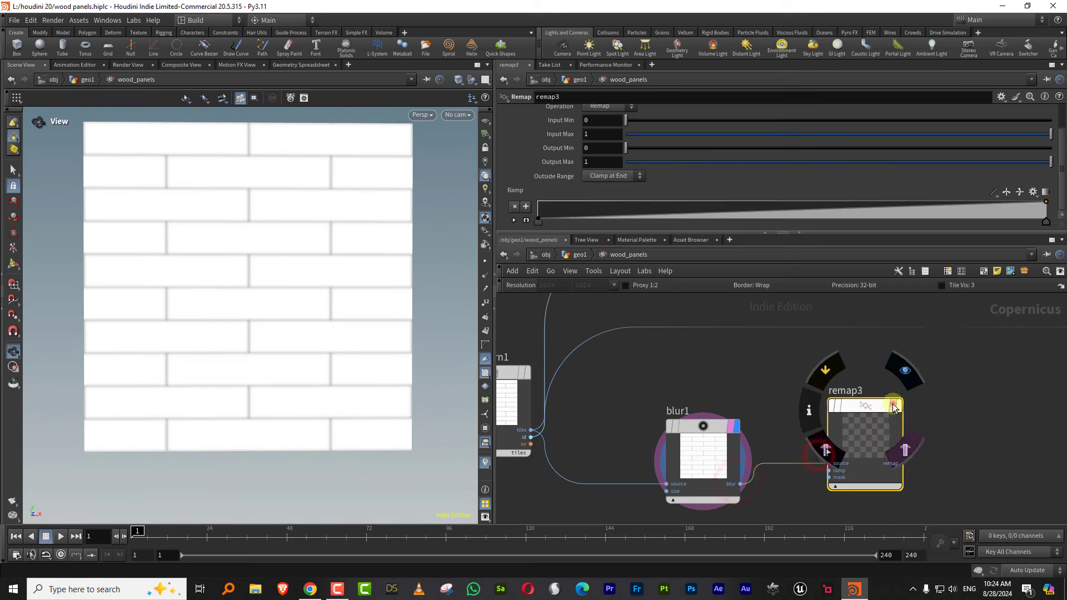
Display the new Remap node and set its Input Min to 0.574
left_click(893, 407)
left_click_drag(851, 136, 1059, 137)
left_click_drag(792, 119, 871, 120)
Add a second Blur node fed by the Remap's output, display it, and set its Size to 0.01194
middle_click_drag(998, 368, 864, 358)
key("Tab")
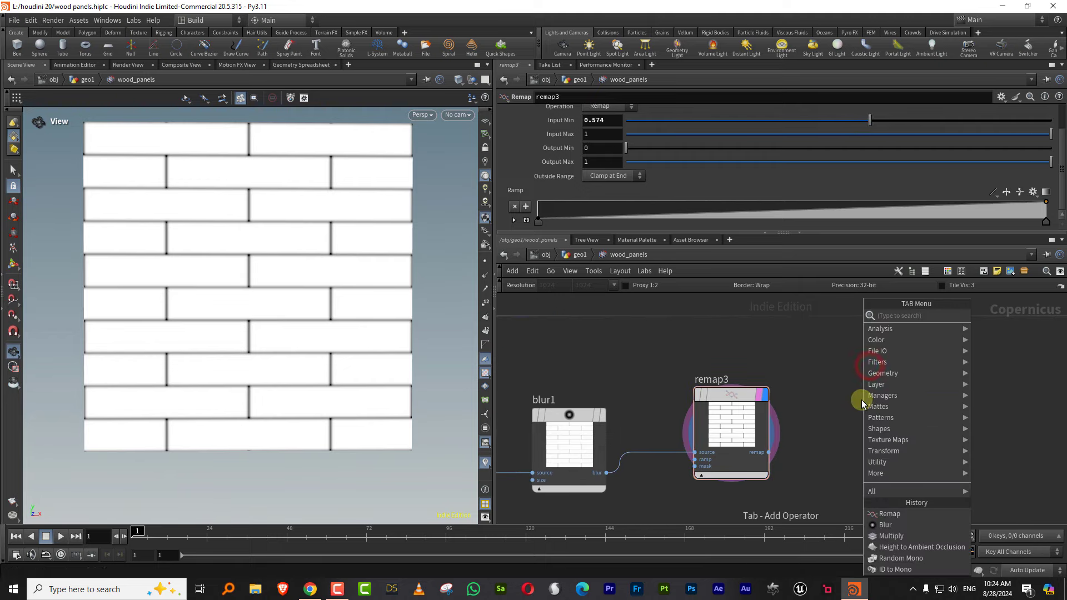
left_click(992, 313)
left_click(902, 399)
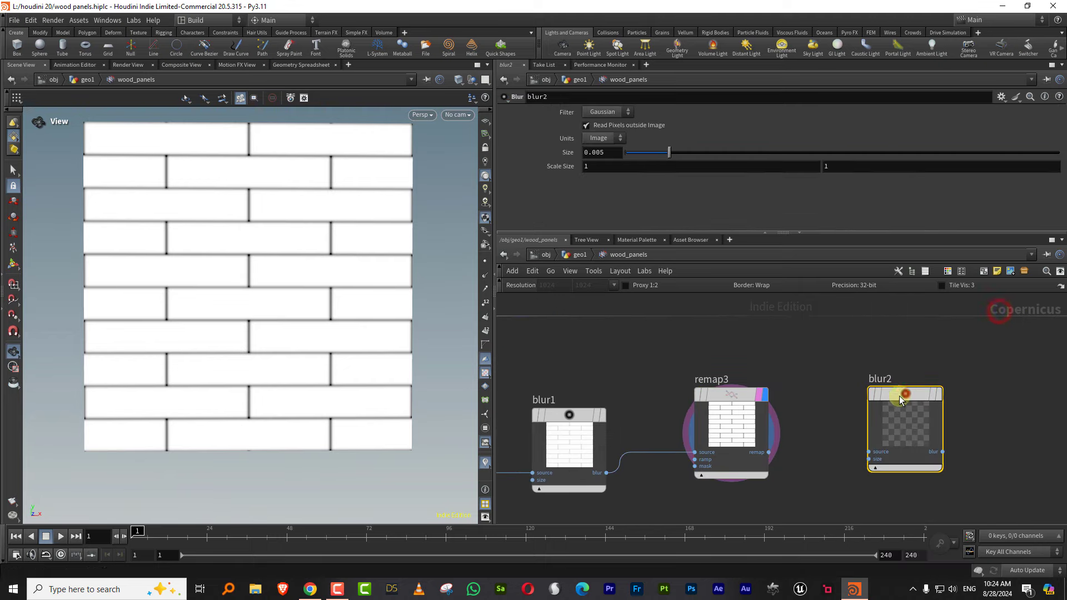
left_click_drag(766, 453, 927, 418)
left_click_drag(685, 152, 728, 153)
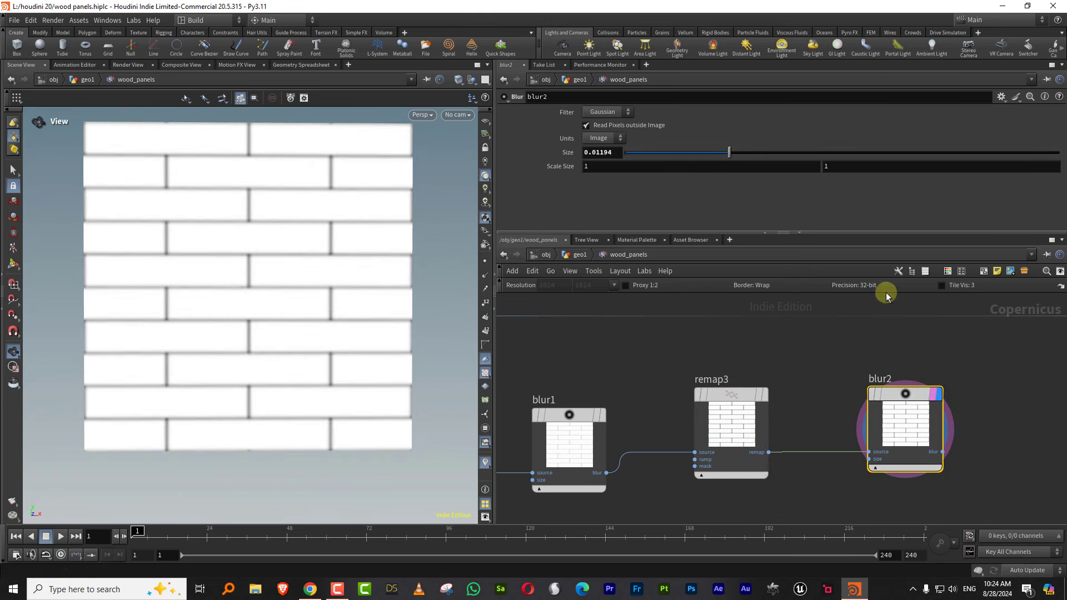
Move the second Blur node toward the multiply2 node and display multiply2's blended wood panels
scroll(778, 435, "down", 5)
left_click_drag(634, 445, 718, 449)
scroll(859, 403, "up", 4)
left_click(817, 362)
left_click(795, 384)
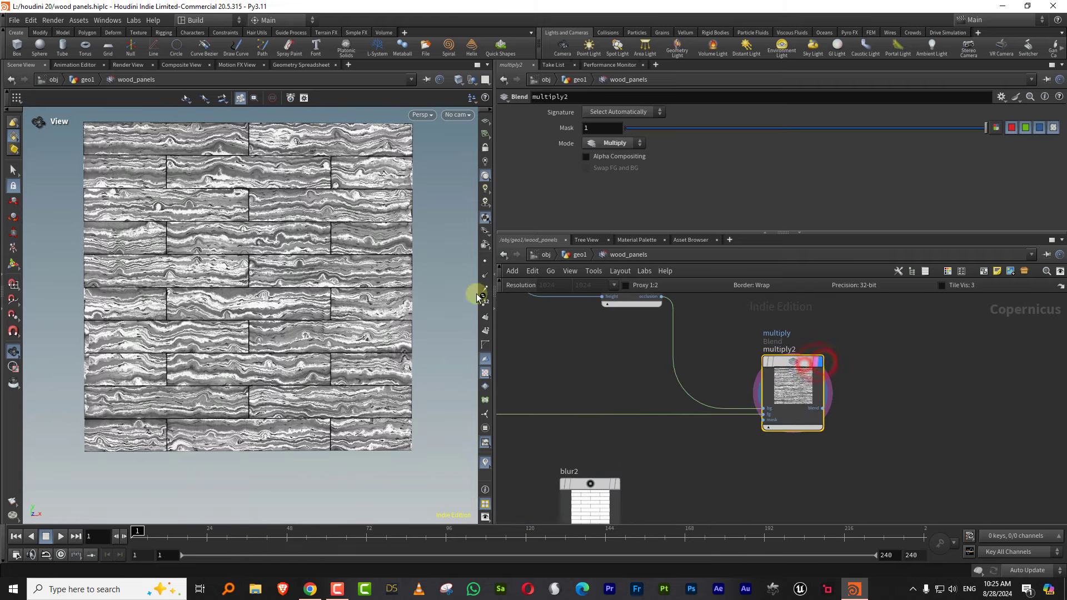
Add another Multiply node after multiply2 and connect multiply2's blend output to its bg input
middle_click_drag(570, 344, 539, 278)
key("Tab")
type("mul")
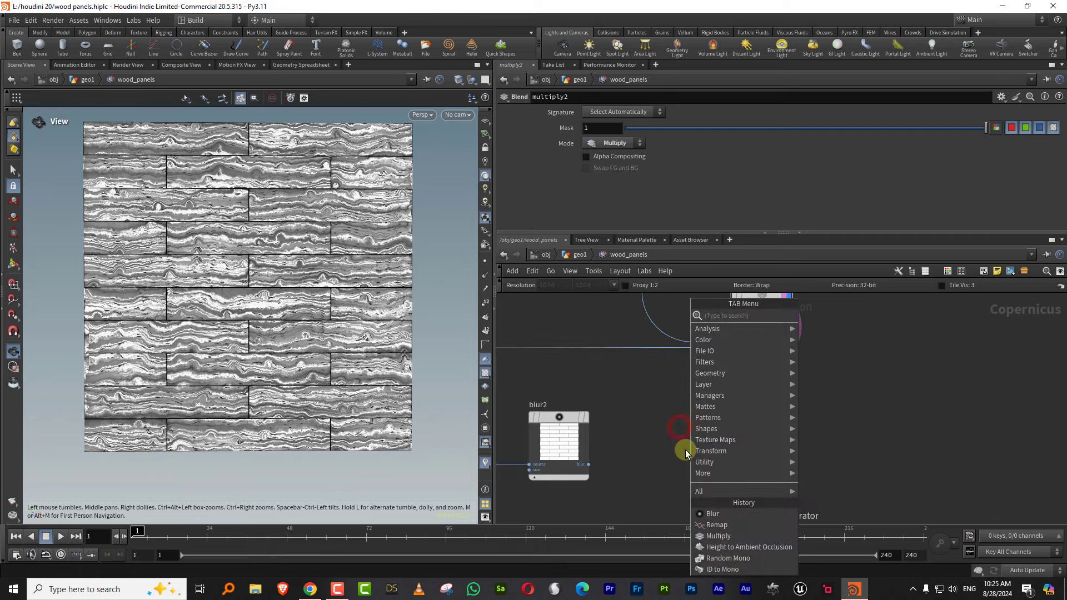
left_click(830, 316)
left_click(869, 340)
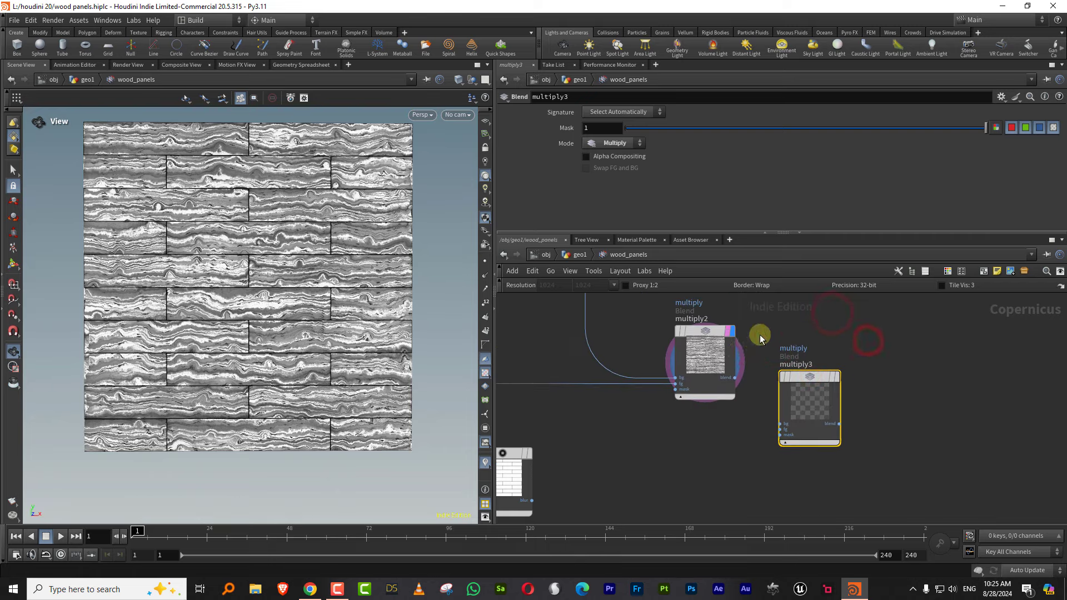
left_click(735, 379)
left_click(780, 425)
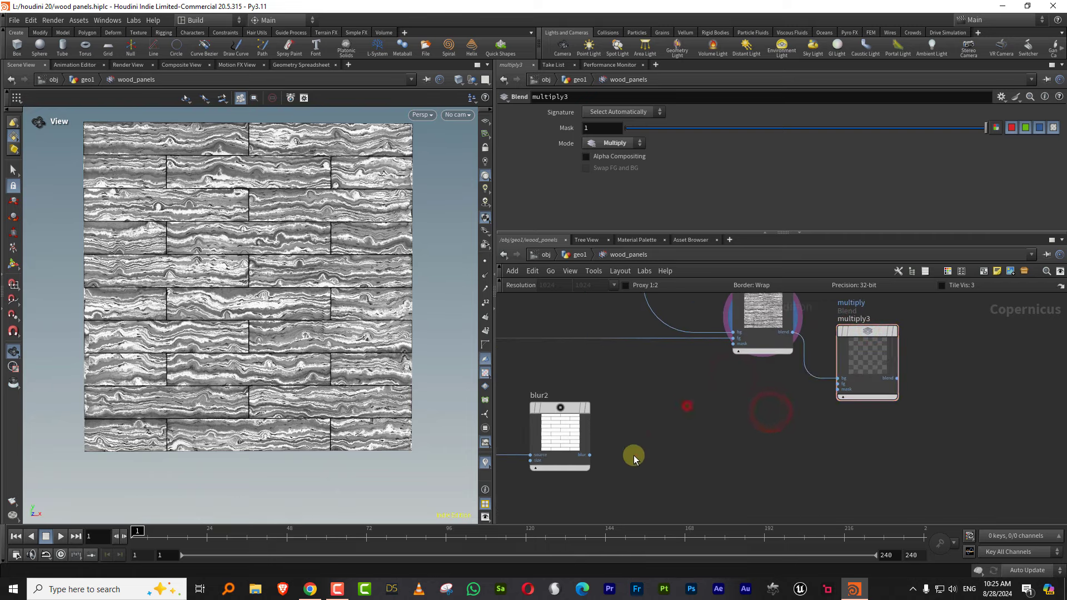
Connect the second Blur's output to the new Multiply node's fg input and display the result
left_click(838, 383)
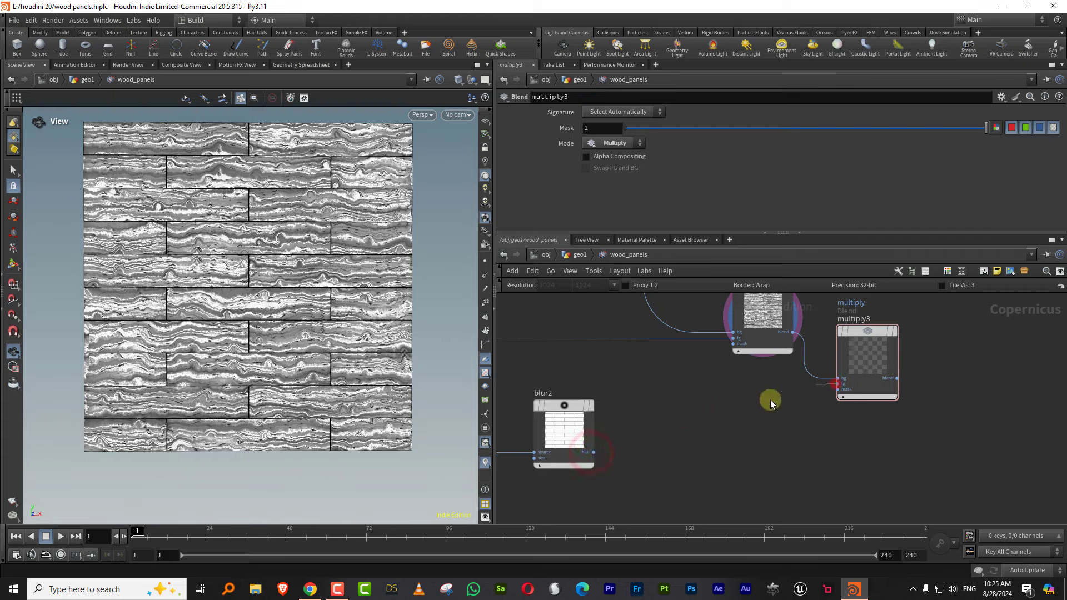
left_click(594, 452)
middle_click_drag(940, 346, 839, 382)
scroll(837, 380, "up", 2)
left_click(773, 366)
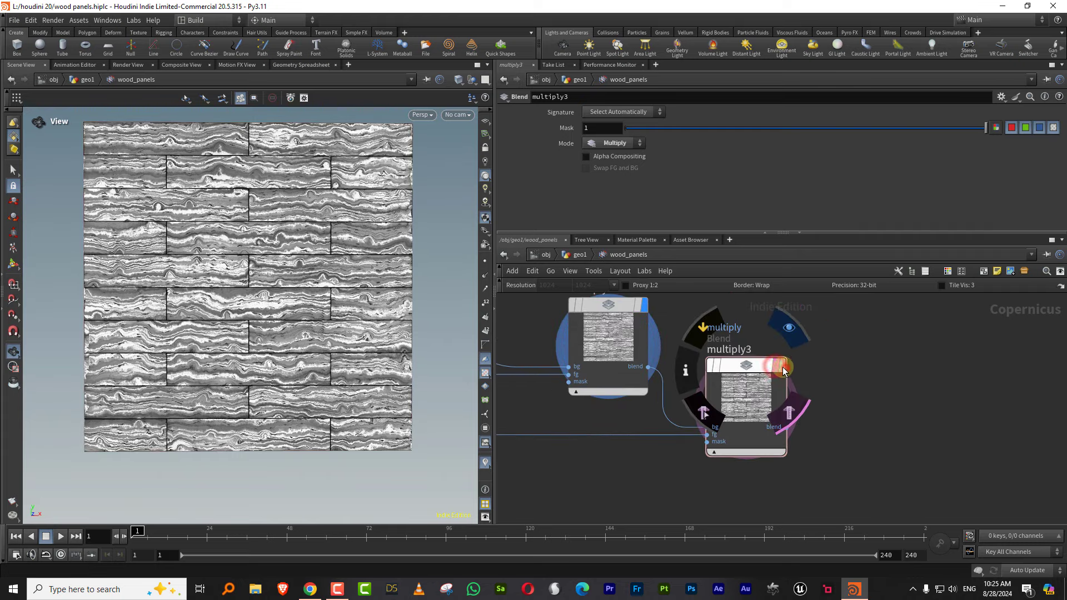
left_click(782, 367)
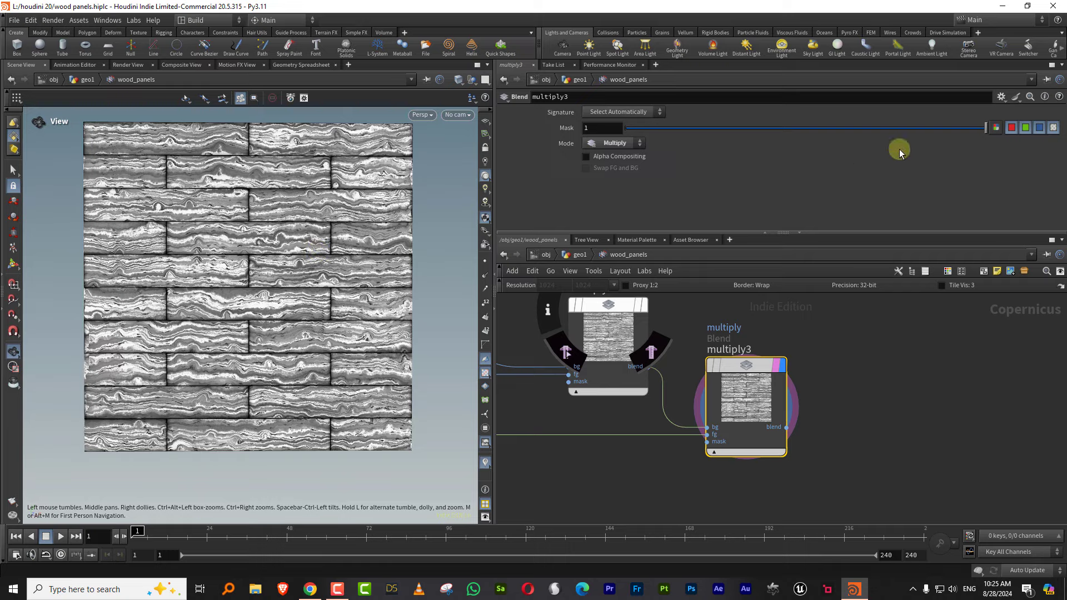
Set the new Multiply node's Mask to 0.907, inspect the panel gaps up close, and save the scene
left_click_drag(827, 127, 891, 129)
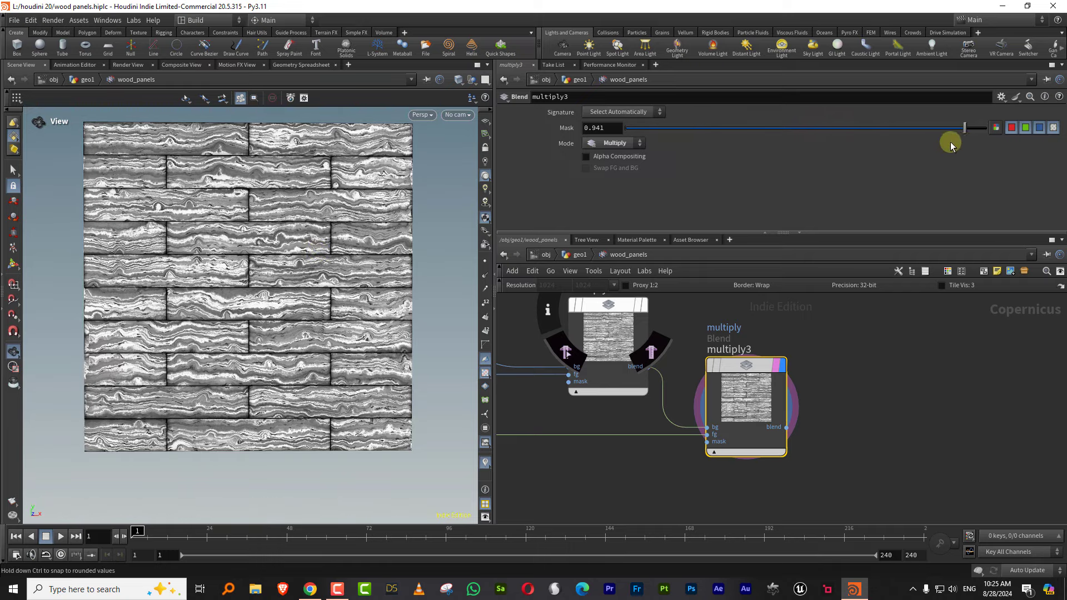
left_click_drag(952, 138, 952, 133)
scroll(378, 226, "up", 5)
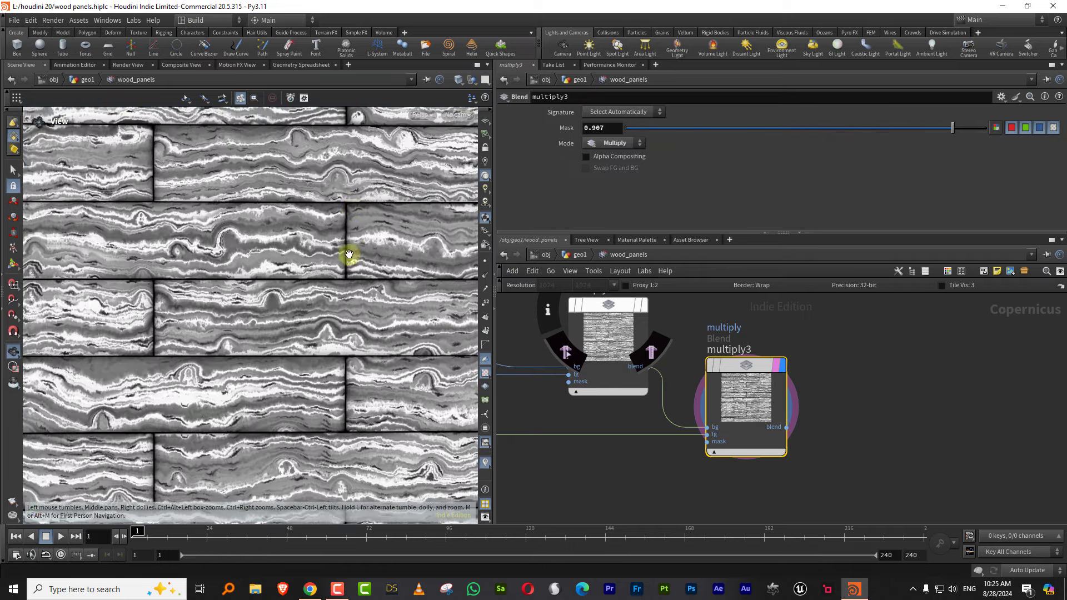
scroll(367, 224, "down", 5)
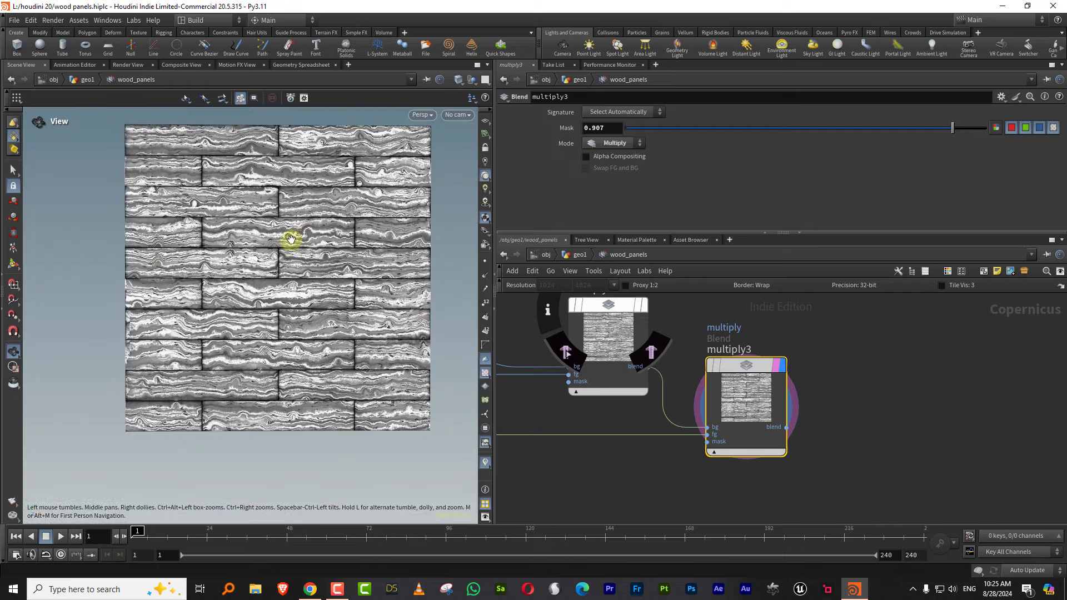
scroll(286, 244, "down", 3)
key("ctrl+s")
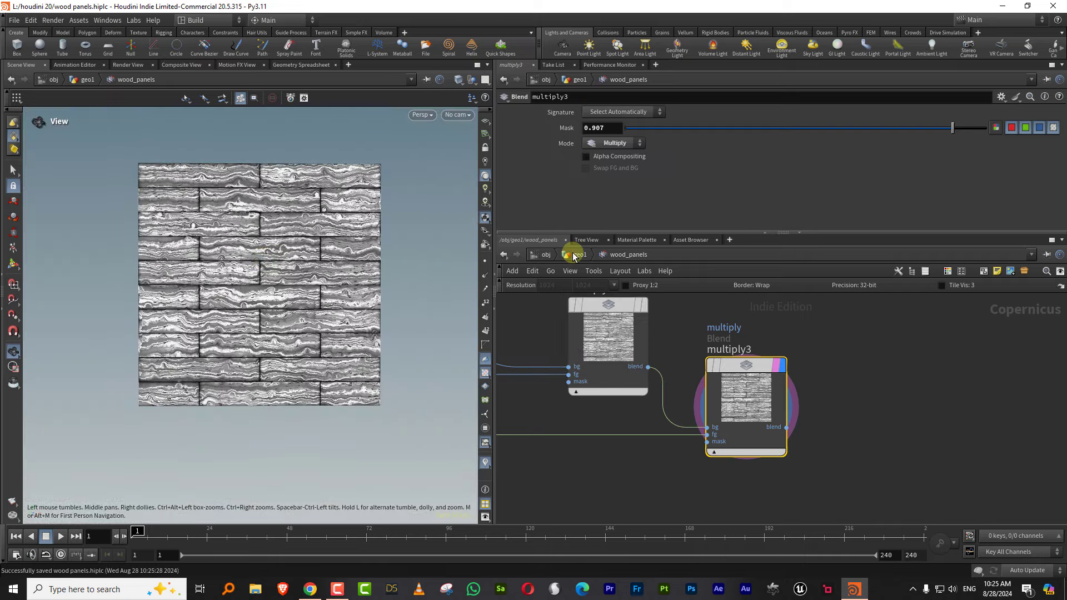
Enable the default resolution override on the wood_panels COP network and set it to 2048 × 2048
left_click(577, 255)
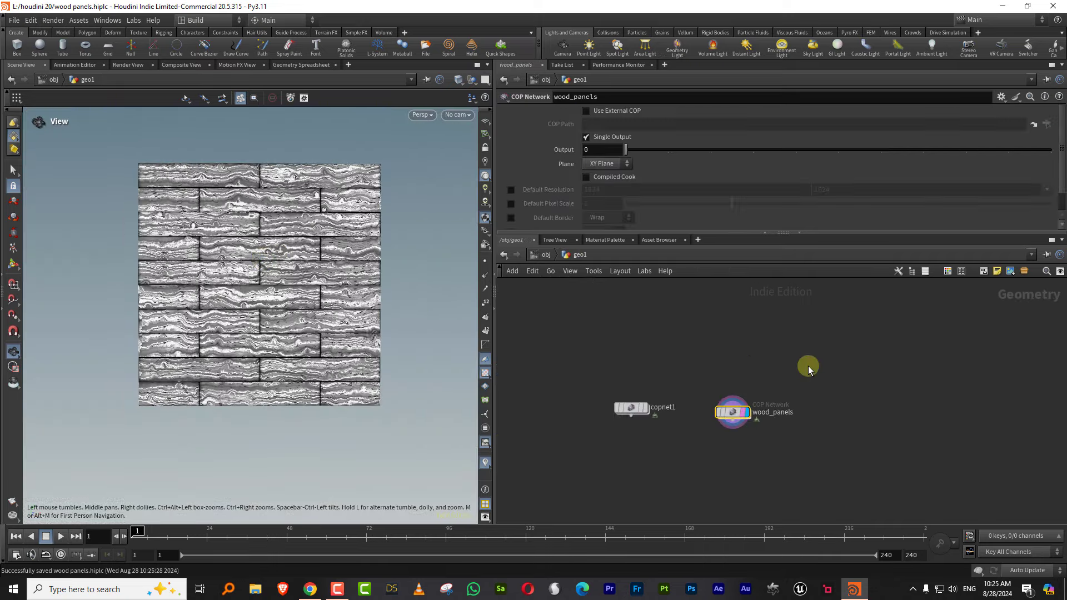
left_click(511, 191)
left_click(1046, 190)
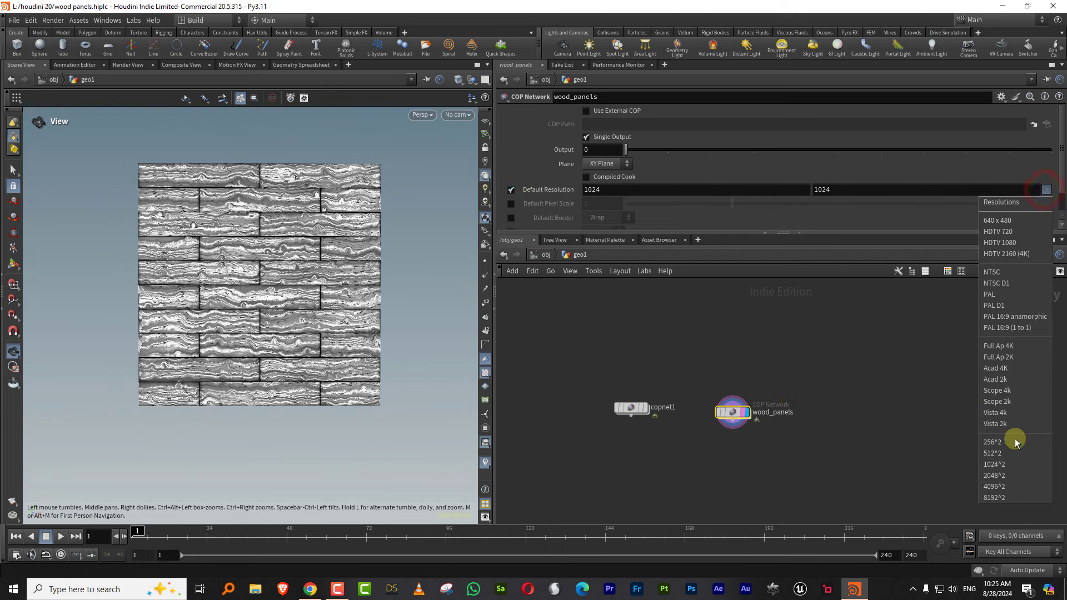
left_click(997, 468)
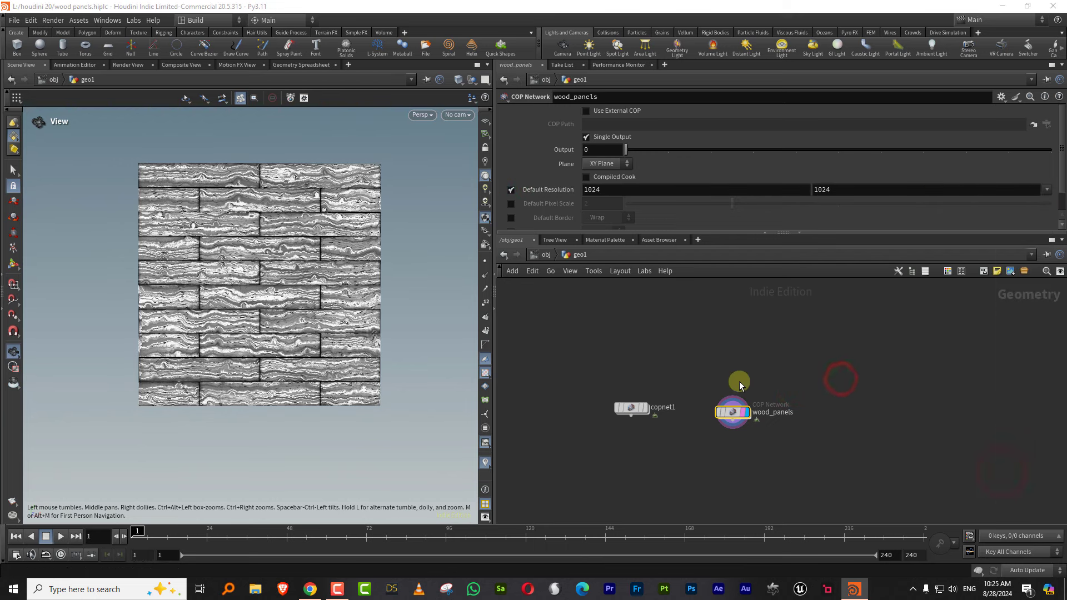
left_click_drag(274, 283, 282, 292)
right_click_drag(277, 284, 334, 253)
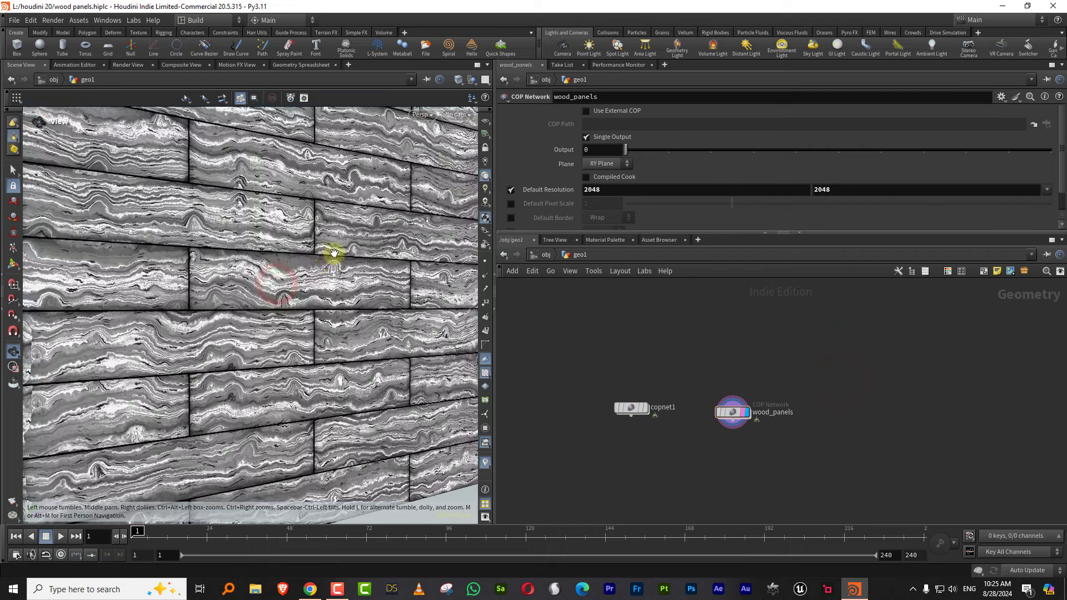
left_click(569, 254)
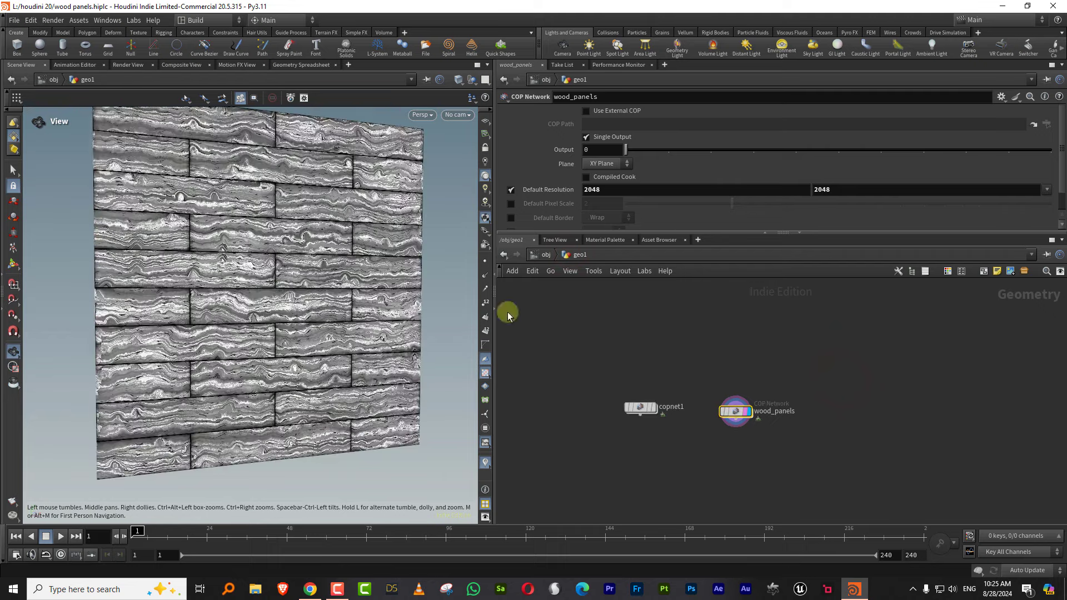
double_click(736, 412)
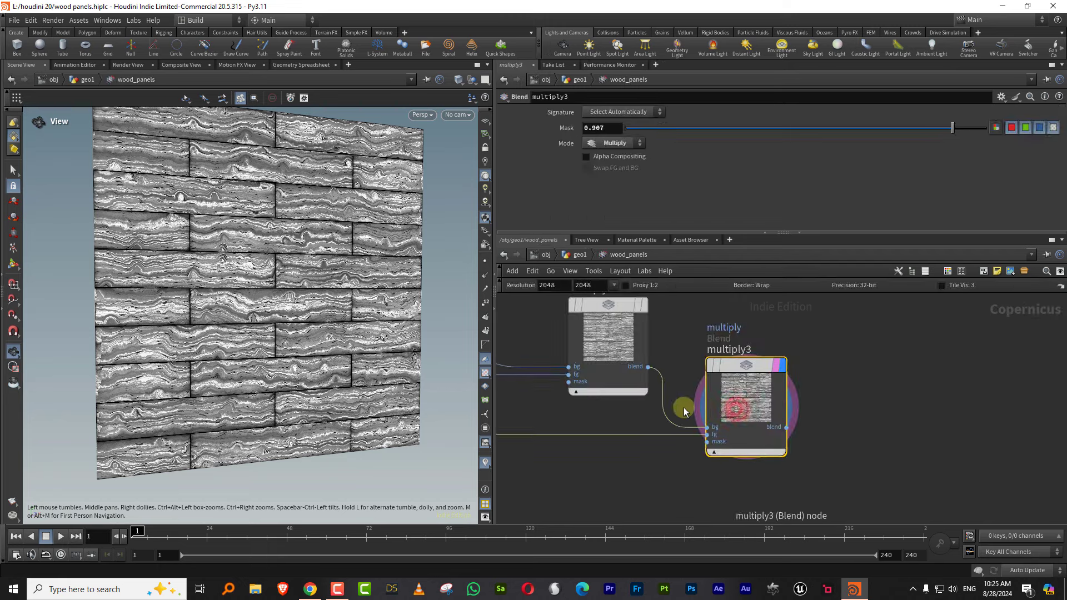
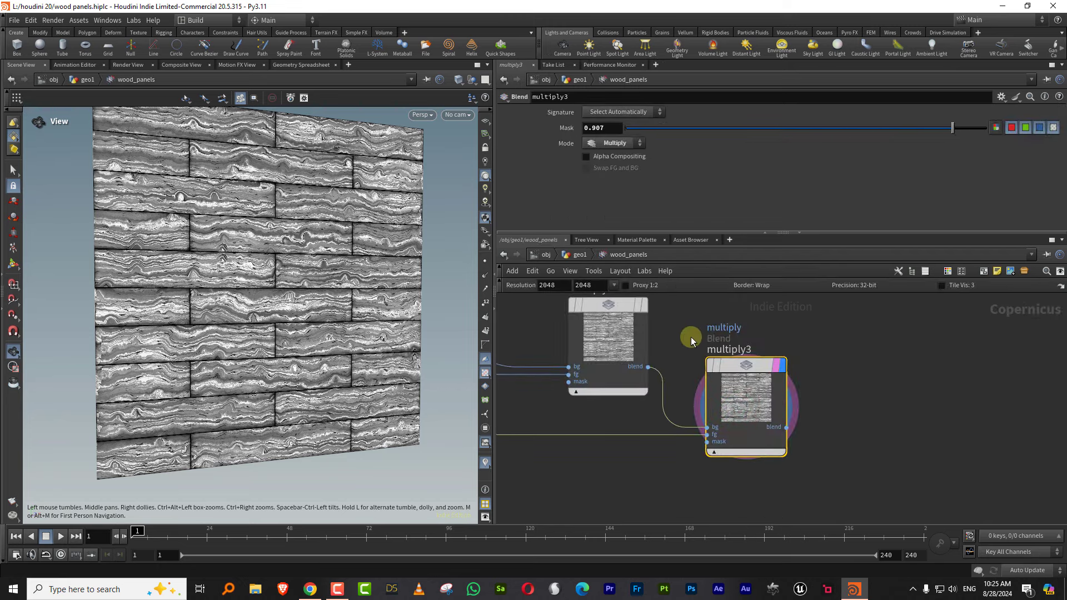
Set the wood_panels network's default resolution to 1024 × 1024 and go back inside the network
left_click(579, 256)
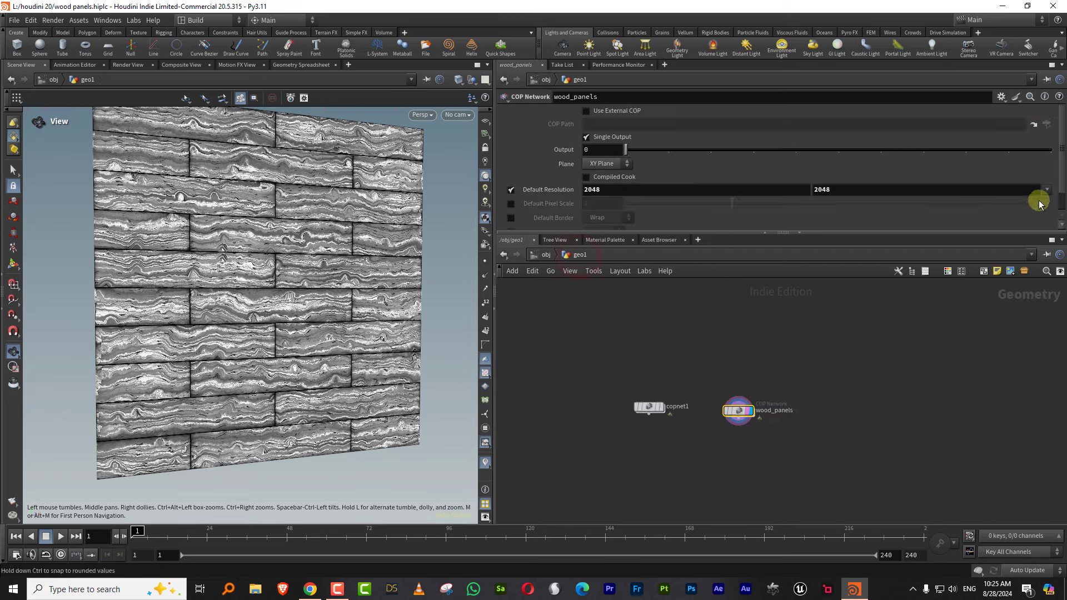
left_click(1047, 190)
left_click(1012, 468)
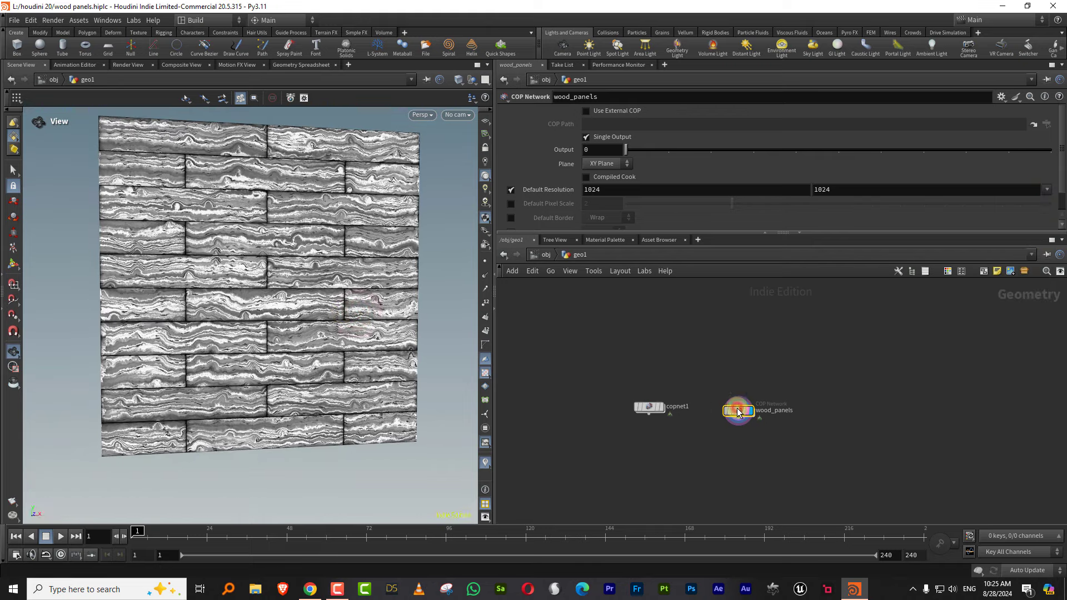
double_click(737, 412)
Add a Mono to RGB node, feed it the multiply3 blend output and display its result
scroll(855, 356, "down", 5)
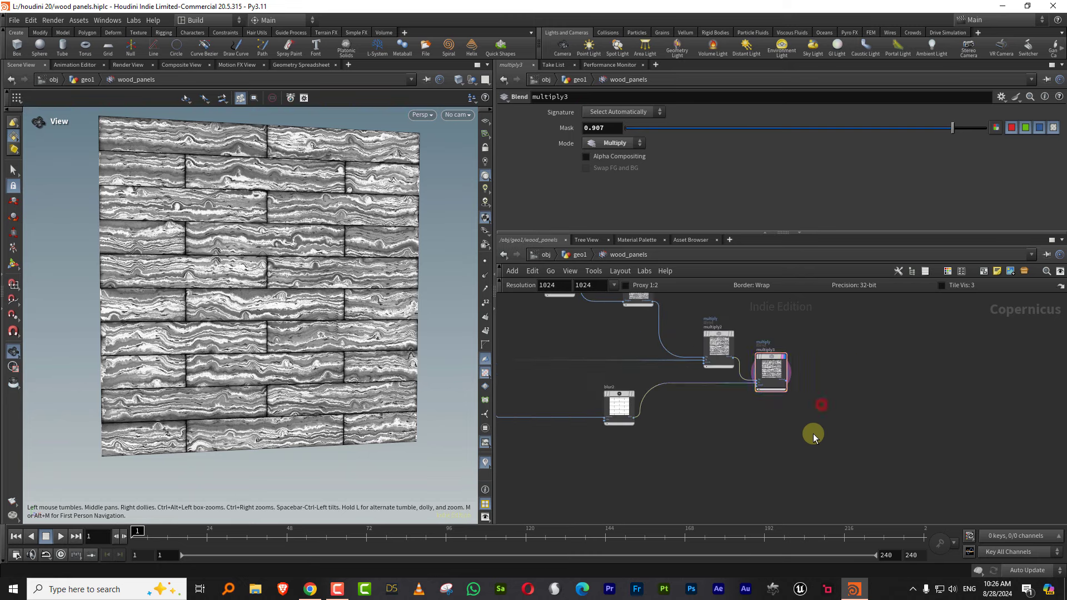
scroll(815, 428, "up", 3)
key("Tab")
type("mo")
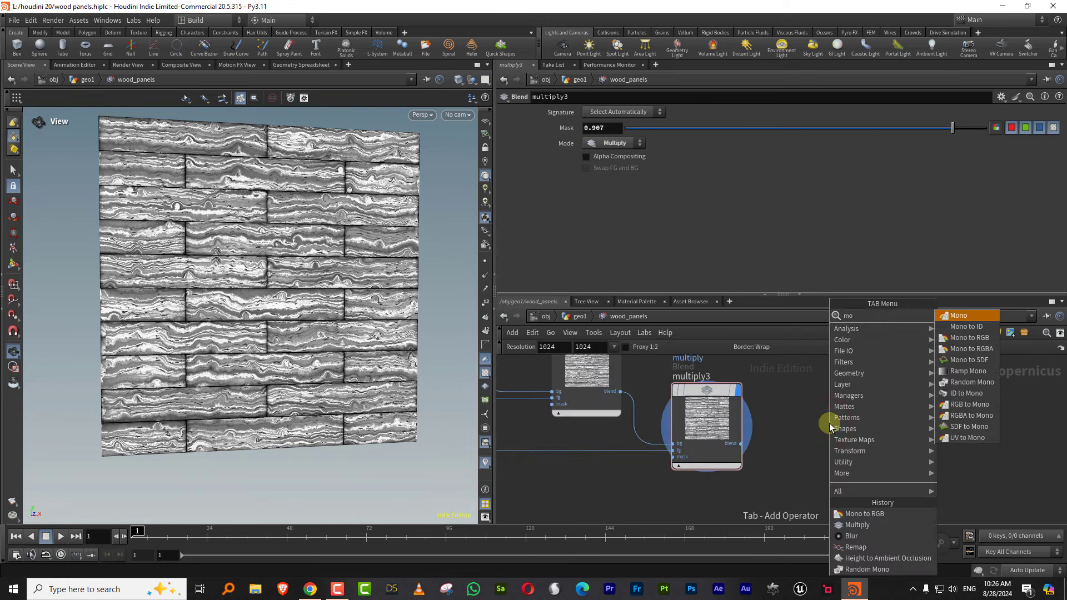
left_click(970, 337)
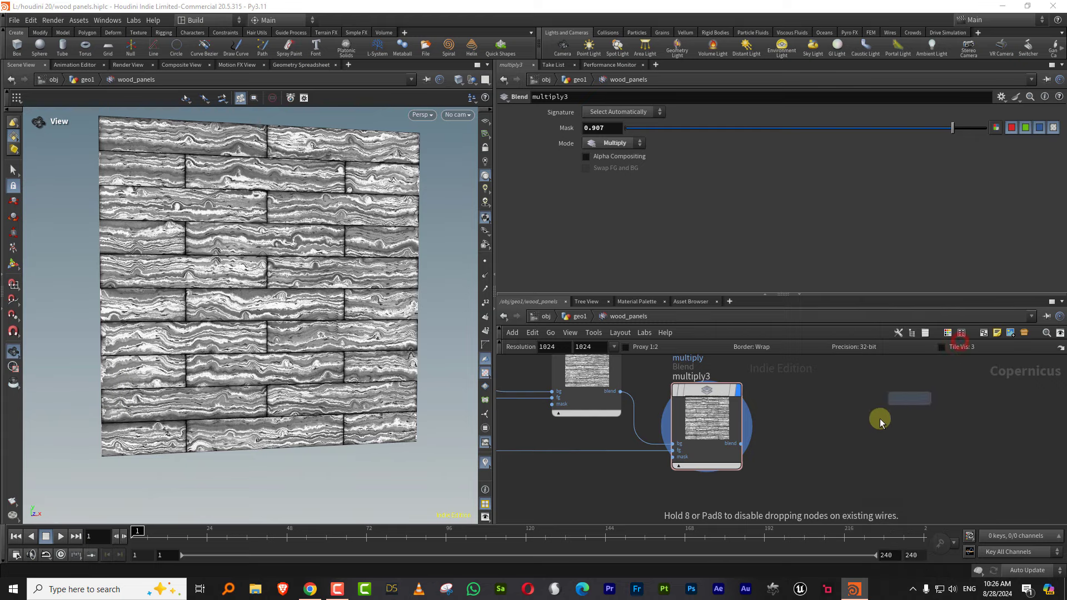
left_click(875, 421)
left_click_drag(741, 444, 895, 428)
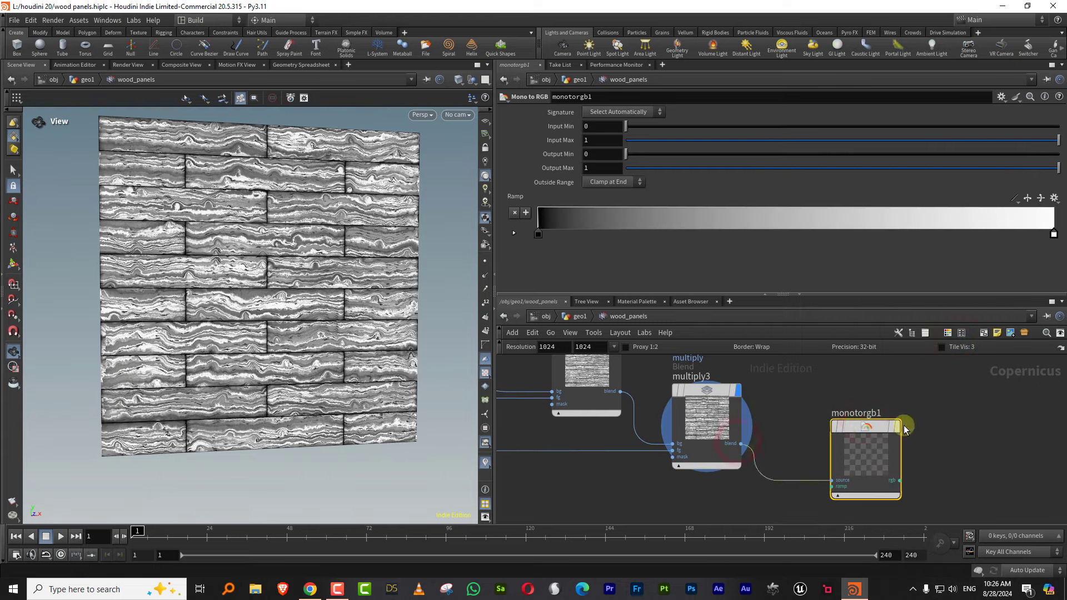
left_click(894, 427)
left_click(952, 401)
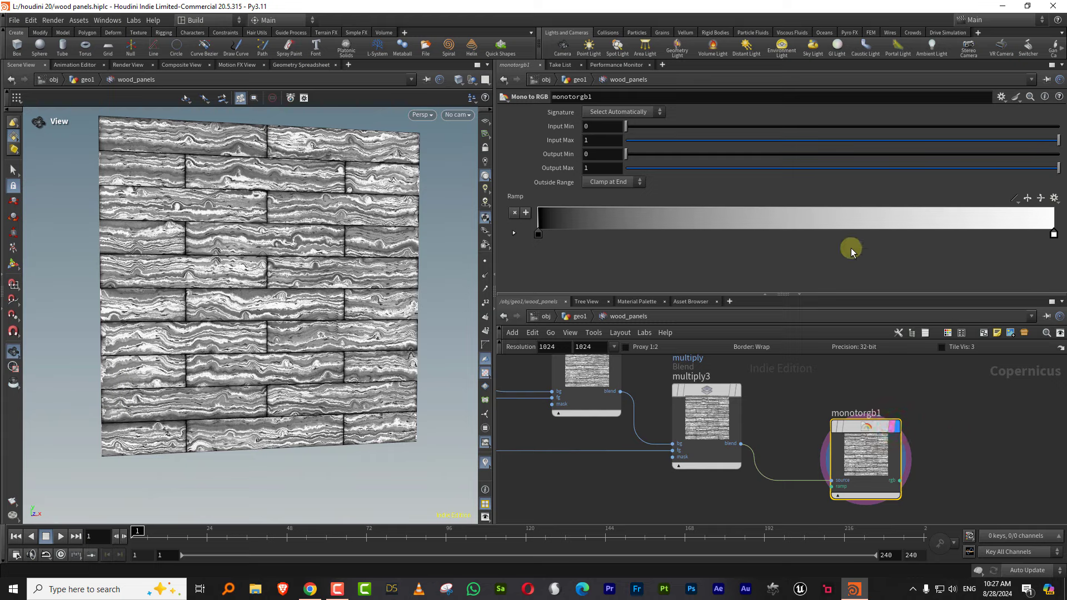
Switch to Chrome and arrange the wood panel reference photo side by side with the Houdini window
left_click(307, 590)
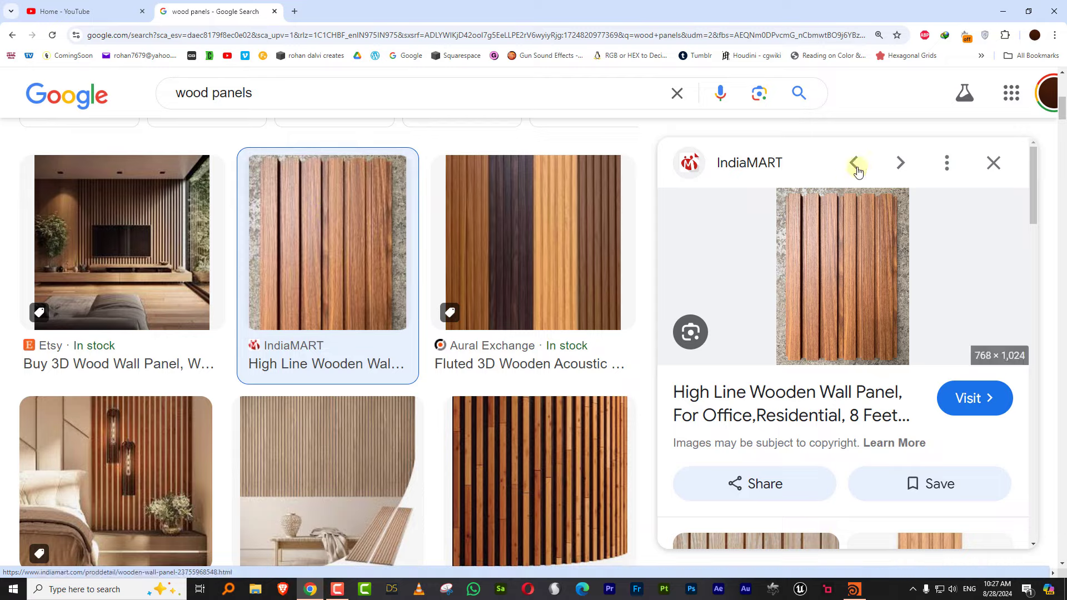
left_click(1029, 11)
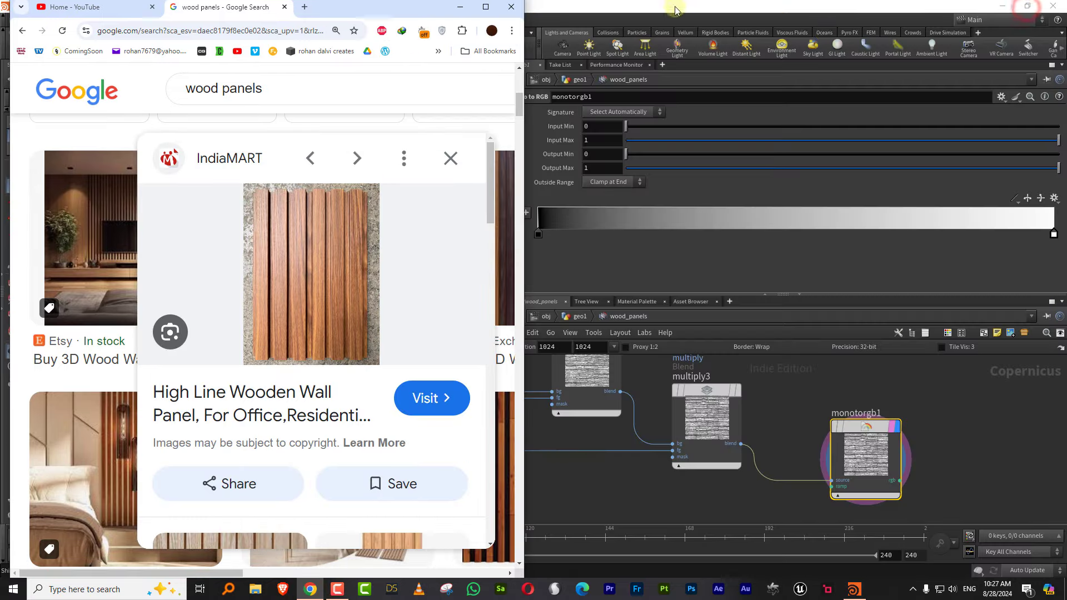
double_click(626, 6)
left_click_drag(4, 231, 470, 257)
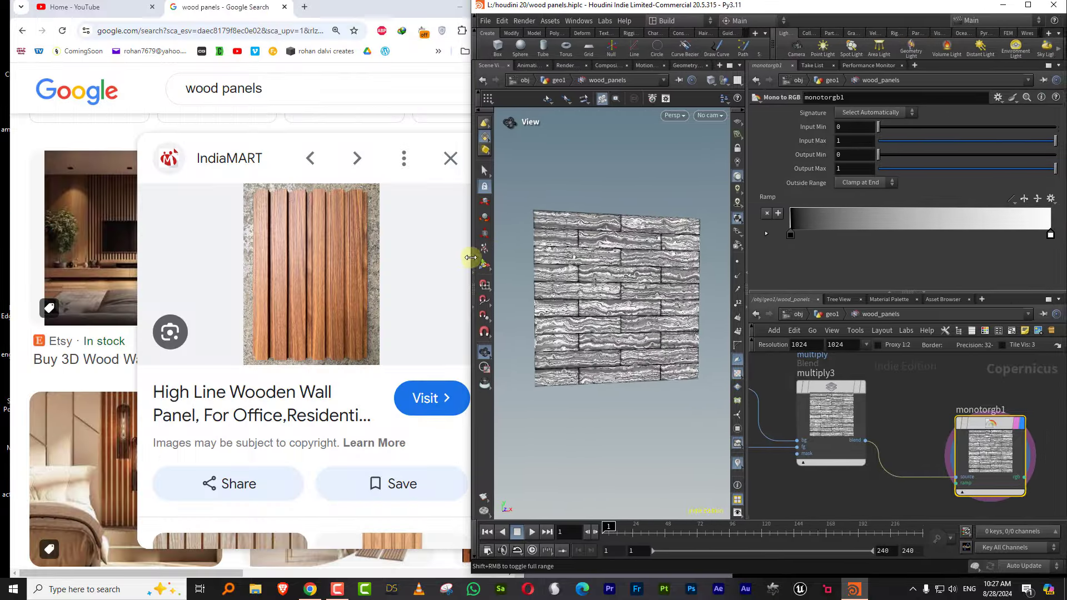
Fill the Mono to RGB ramp with screen colors sampled across the reference wood panel photo, and maximize Houdini
right_click(762, 206)
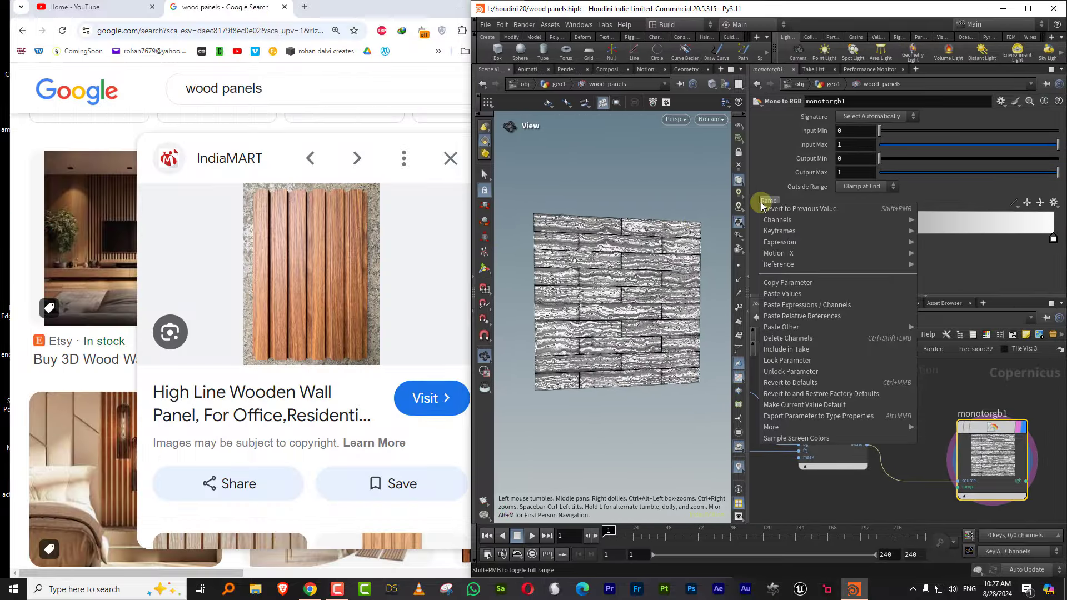
left_click(850, 438)
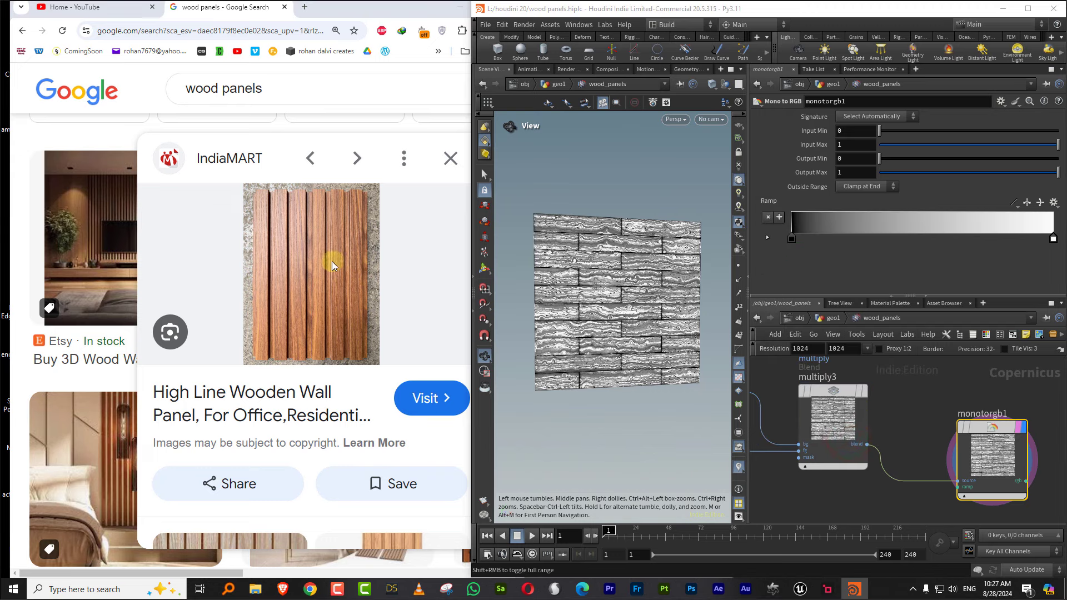
left_click_drag(333, 262, 339, 264)
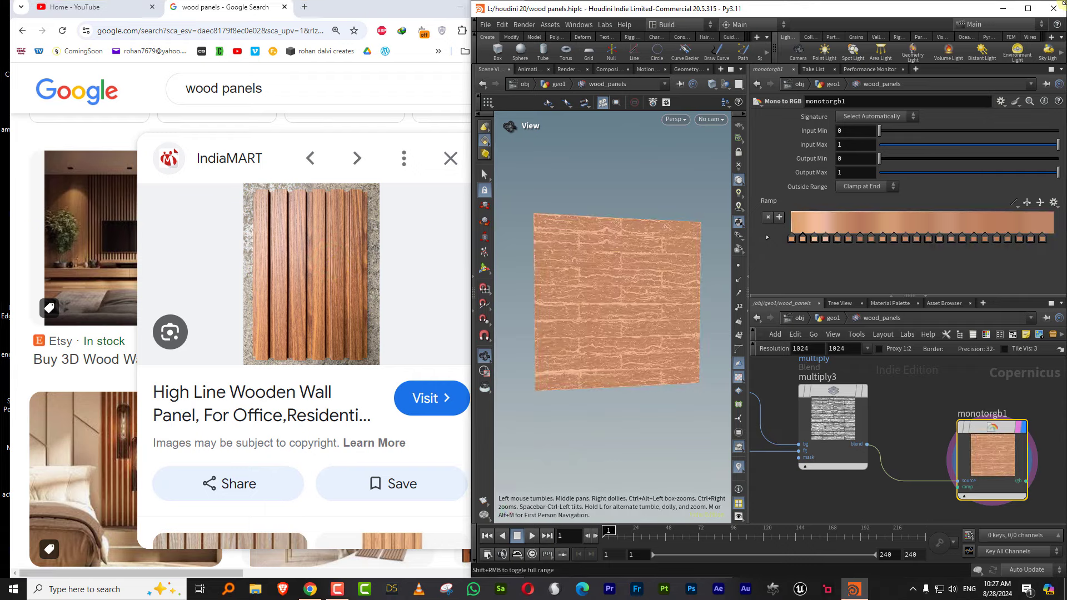
left_click(1028, 8)
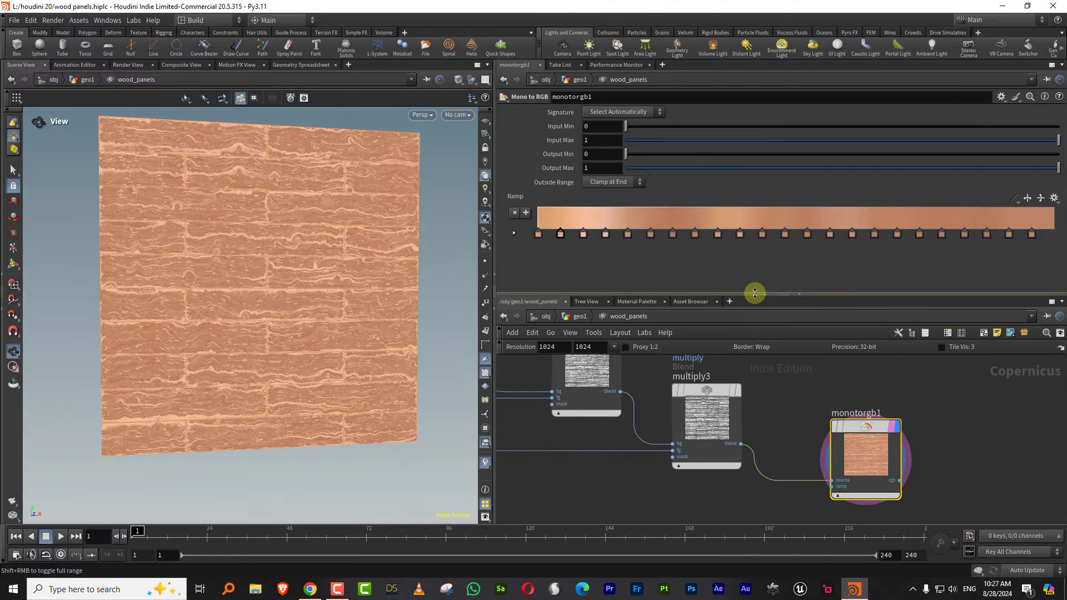
Move the Mono to RGB node between heighttoambientocclusion1 and multiply2, and display multiply3
left_click_drag(753, 294, 785, 233)
scroll(783, 336, "down", 3)
middle_click_drag(782, 336, 768, 427)
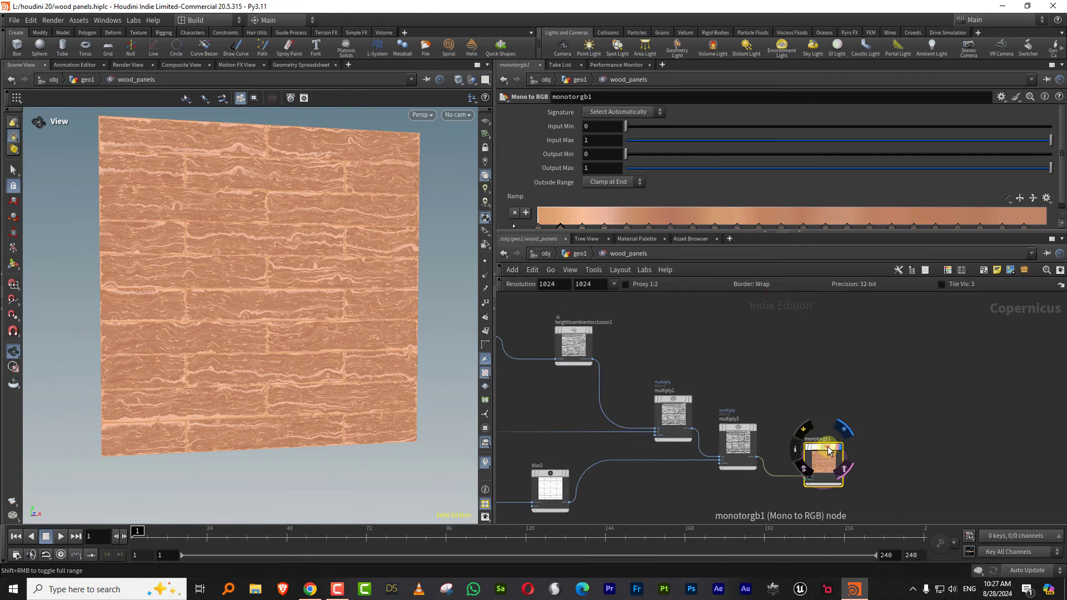
left_click_drag(828, 447, 639, 371)
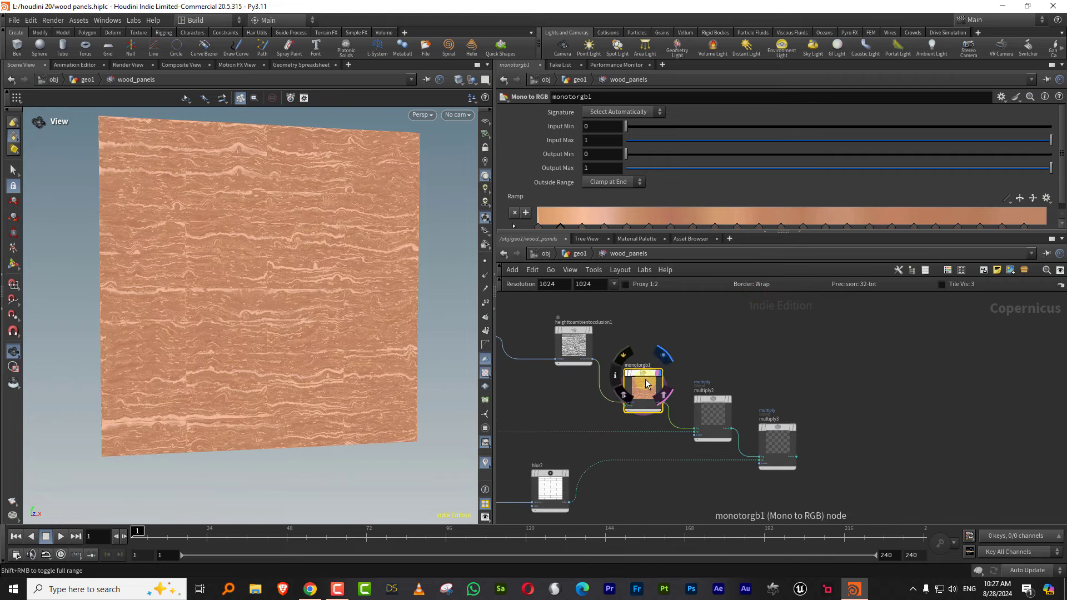
scroll(853, 395, "up", 3)
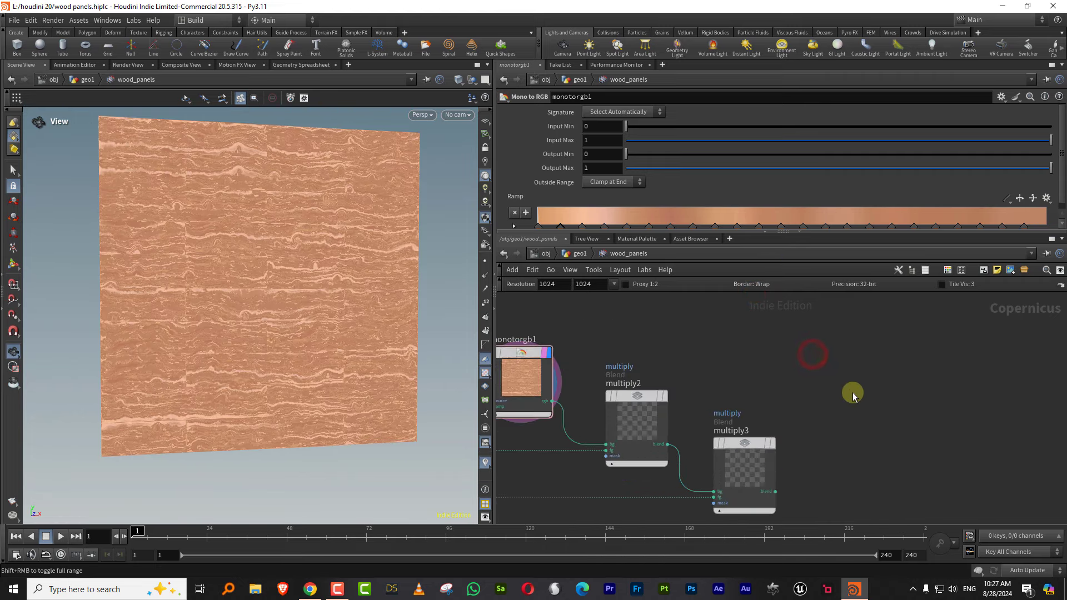
left_click(772, 443)
middle_click_drag(704, 376, 805, 378)
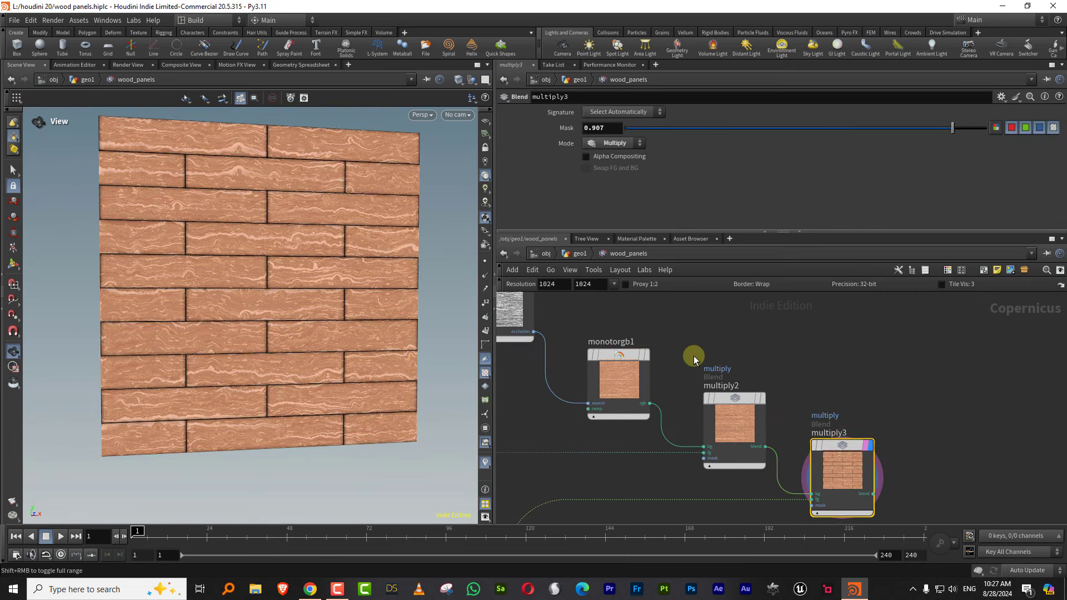
Remove the pale color points near the start of the monotorgb1 ramp and make its second point dark brown
left_click_drag(686, 325, 583, 383)
left_click_drag(727, 232, 708, 339)
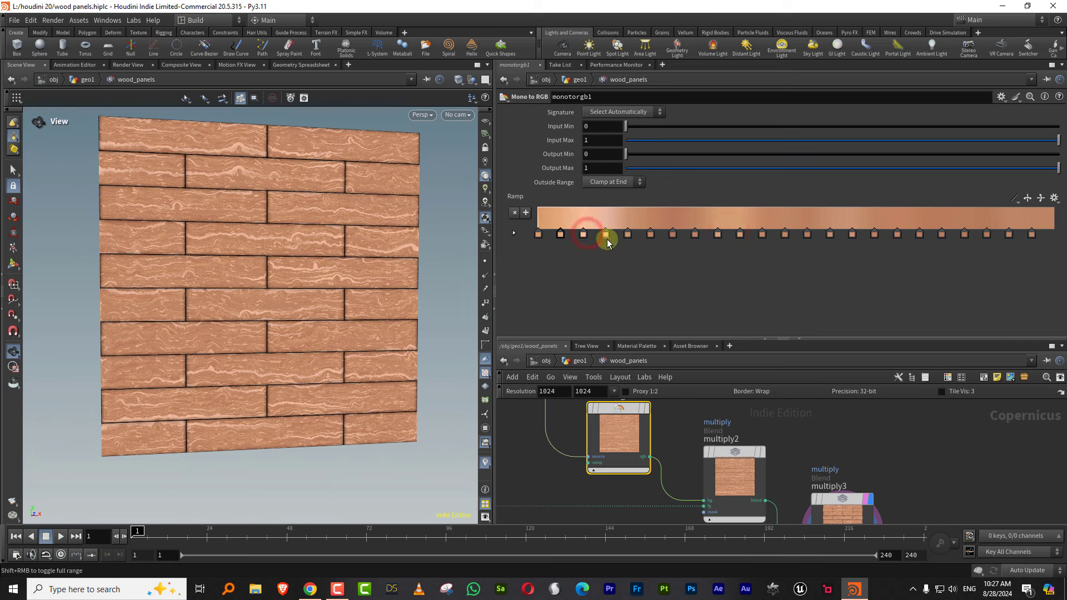
left_click_drag(583, 234, 629, 238)
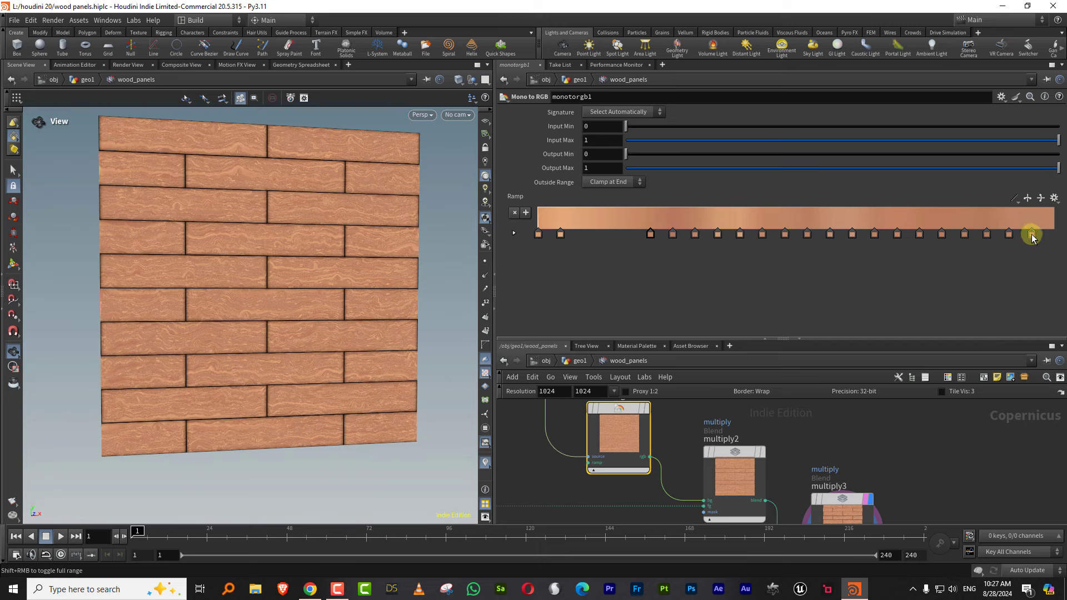
left_click(872, 236)
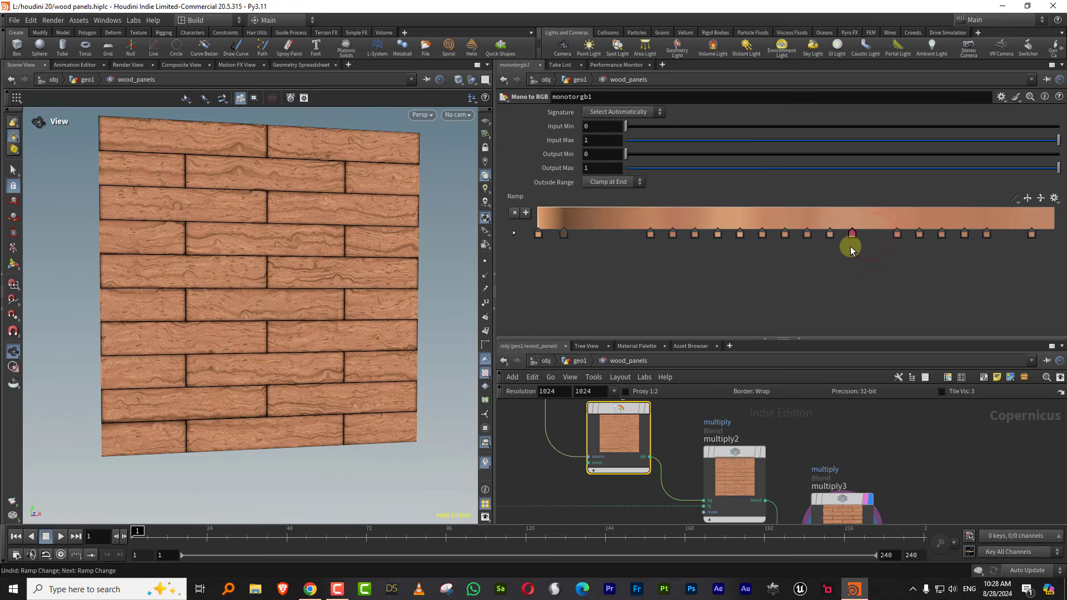
Remove one more point from the ramp's second half and shift the neighbouring middle points toward its end
left_click_drag(850, 252, 841, 303)
left_click_drag(381, 293, 358, 288)
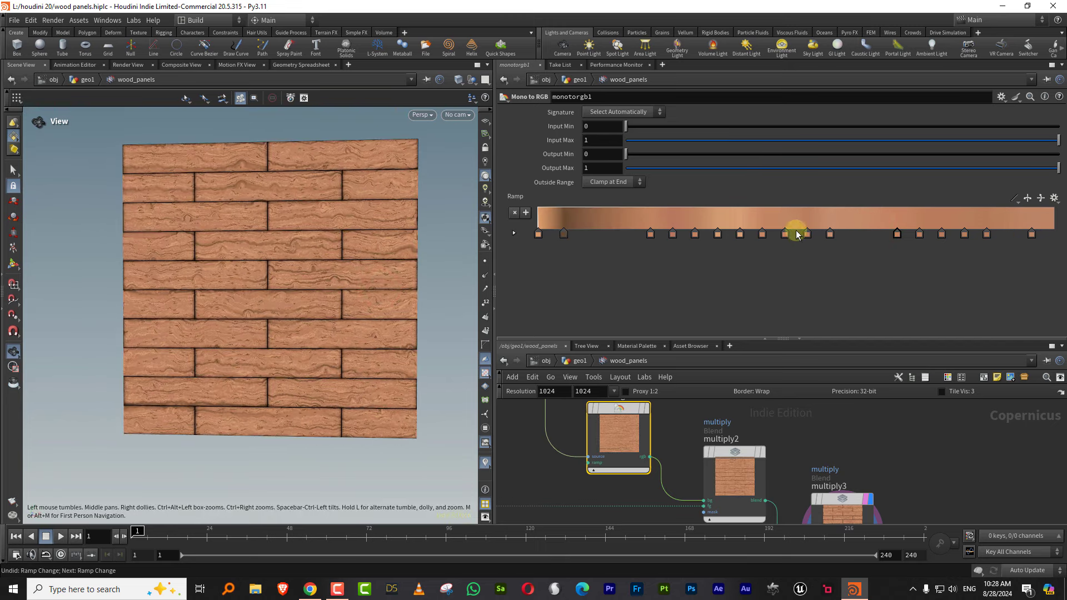
left_click_drag(832, 234, 859, 234)
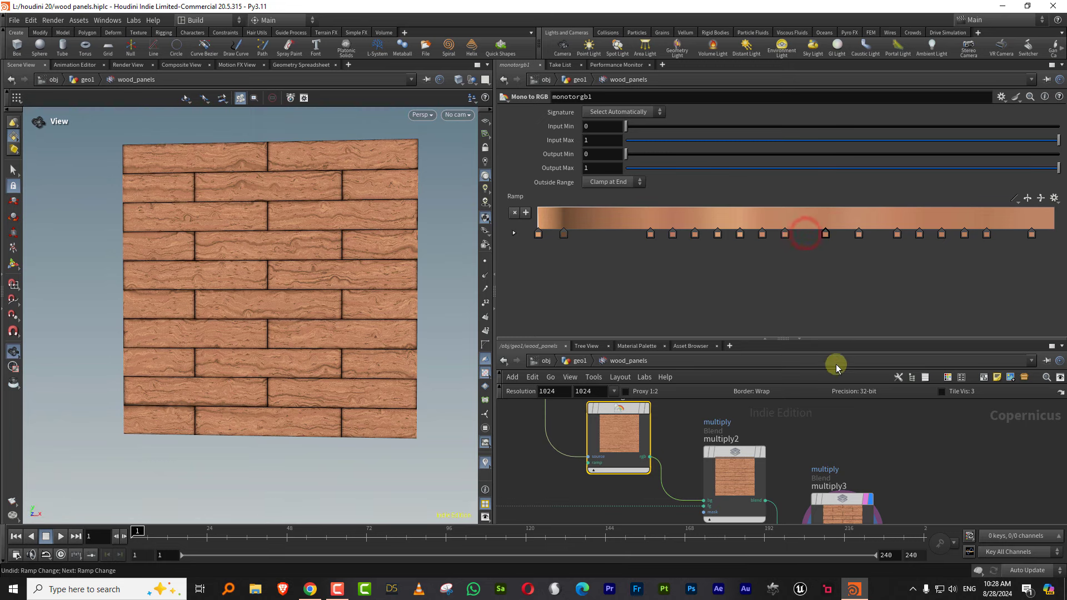
Insert an HSV Adjust node between monotorgb1 and multiply2
left_click_drag(759, 339, 766, 218)
left_click(786, 358)
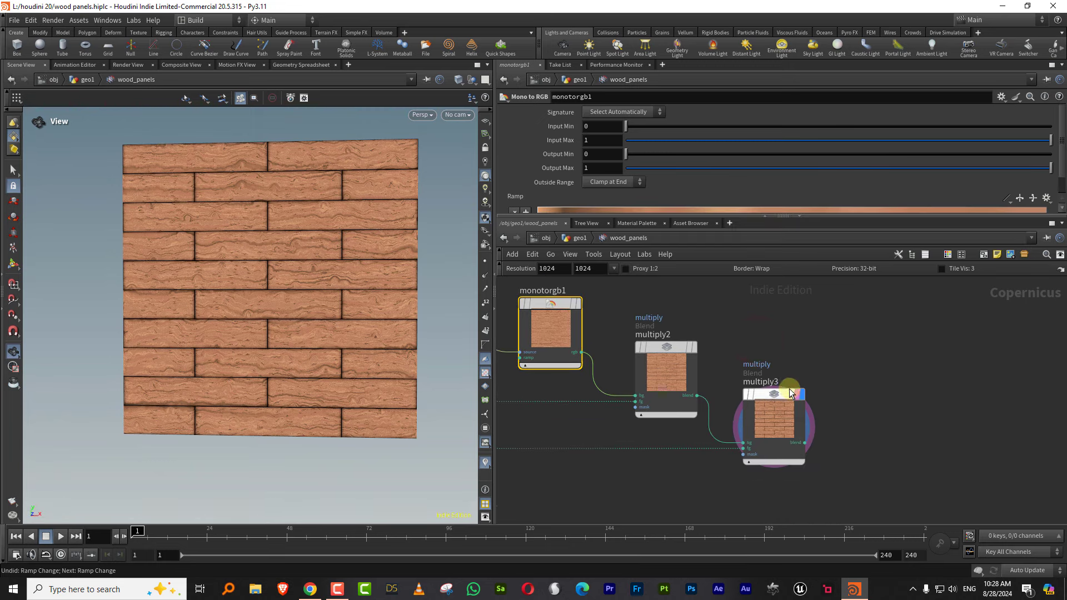
key("Tab")
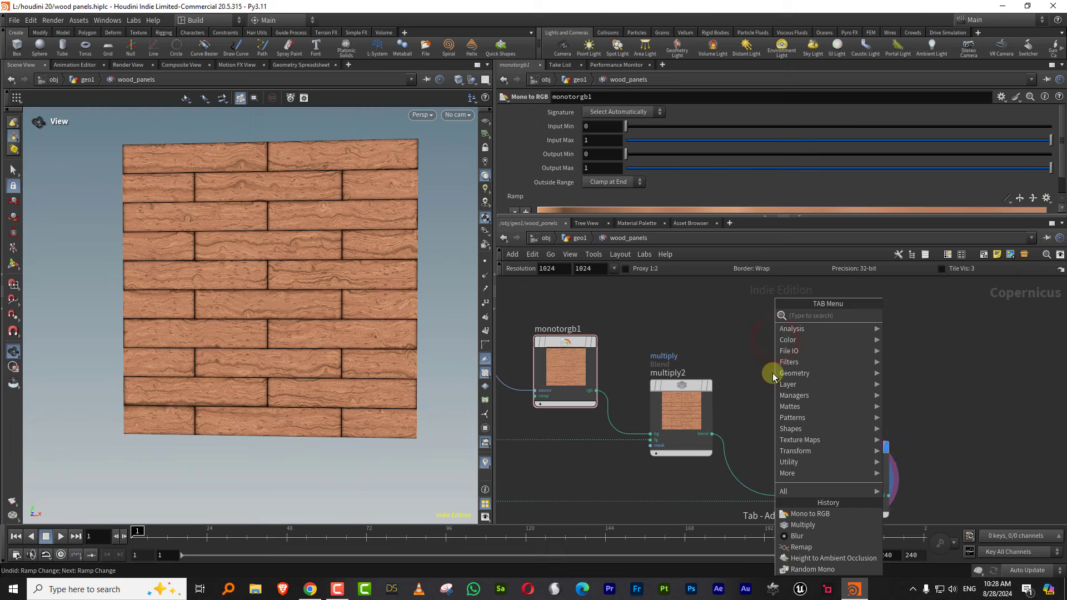
type("hsv")
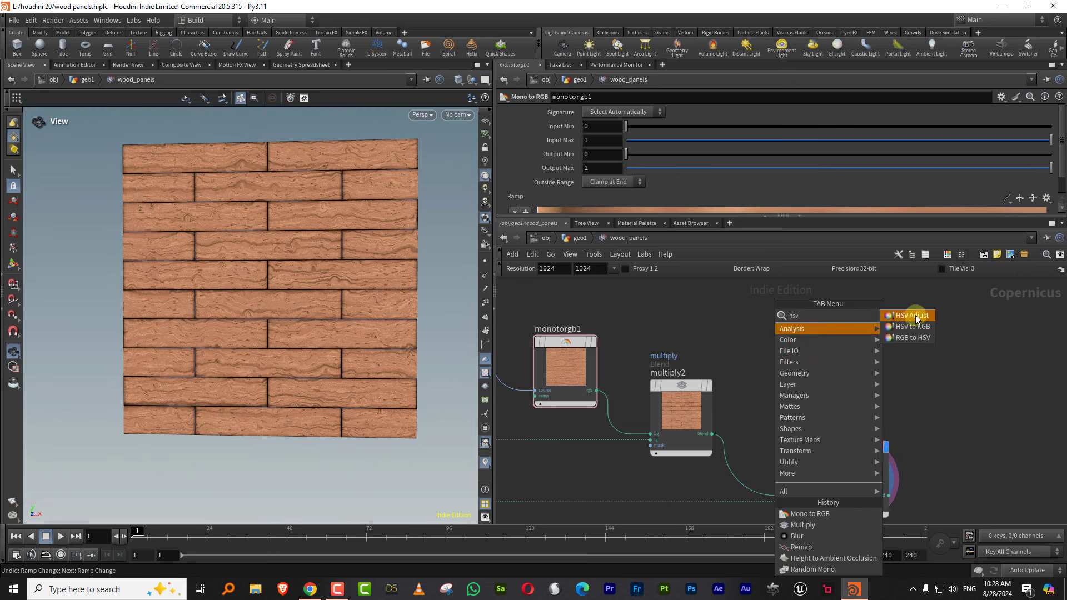
left_click(914, 314)
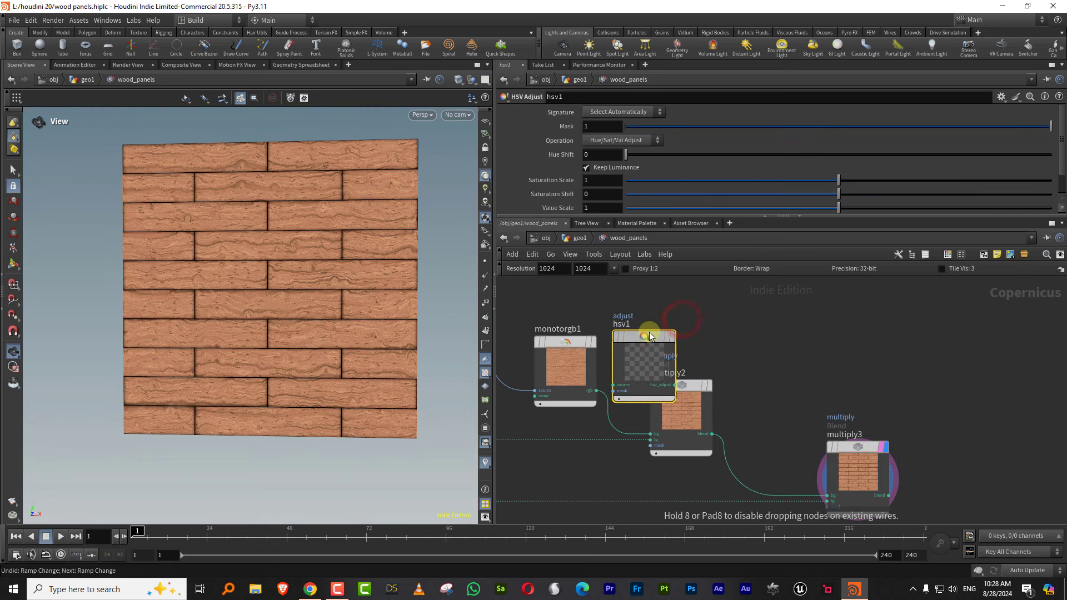
left_click(627, 360)
left_click_drag(672, 359, 685, 343)
left_click_drag(765, 309, 670, 360)
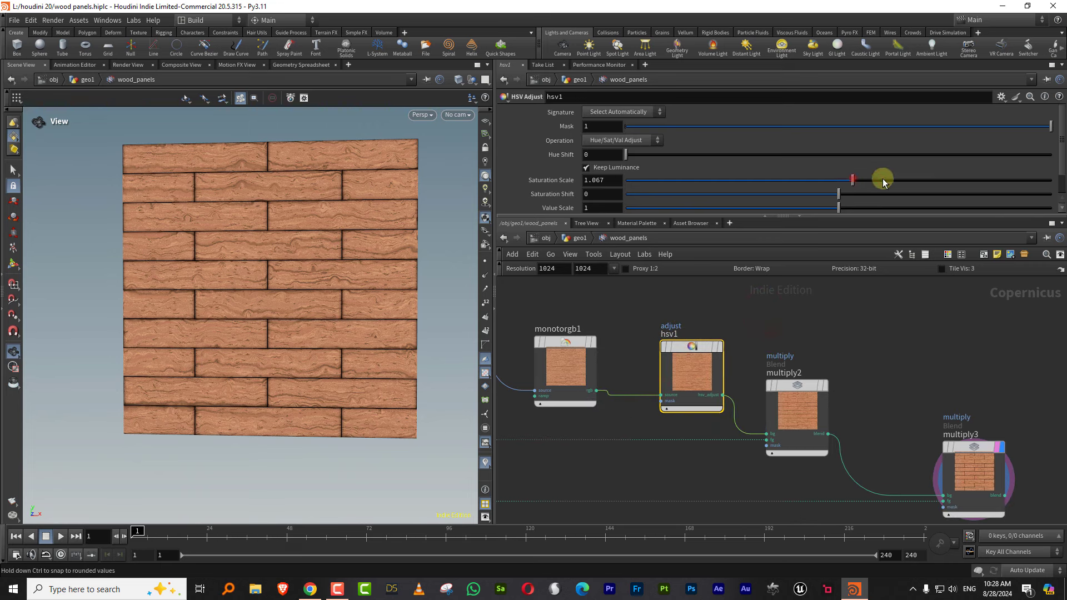
Try a saturation scale of 1.046 and a saturation shift of -0.075 on hsv1
left_click_drag(884, 183, 845, 179)
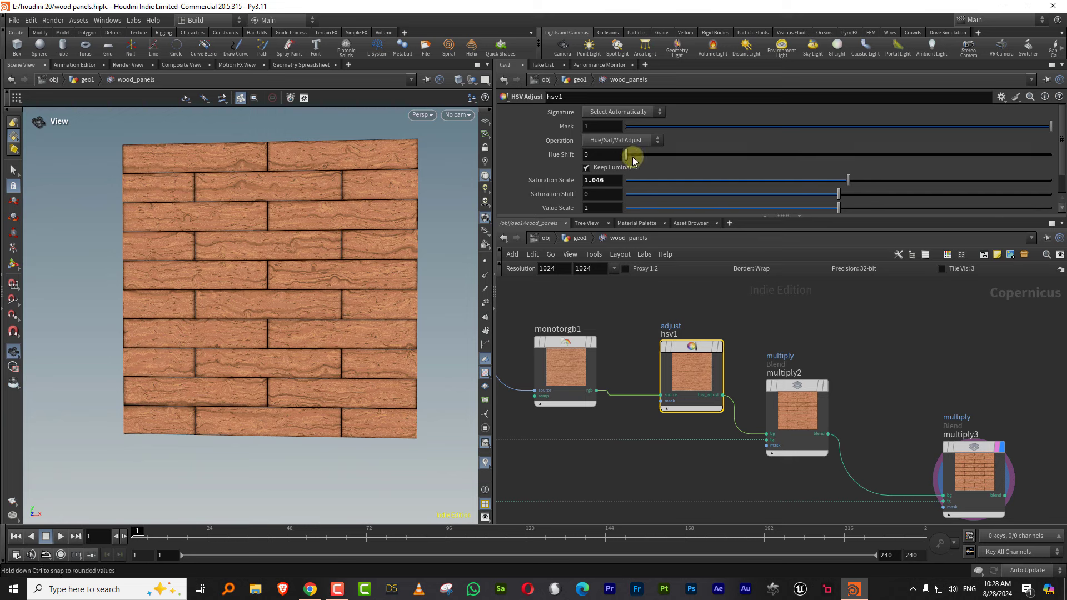
left_click_drag(1037, 155, 621, 160)
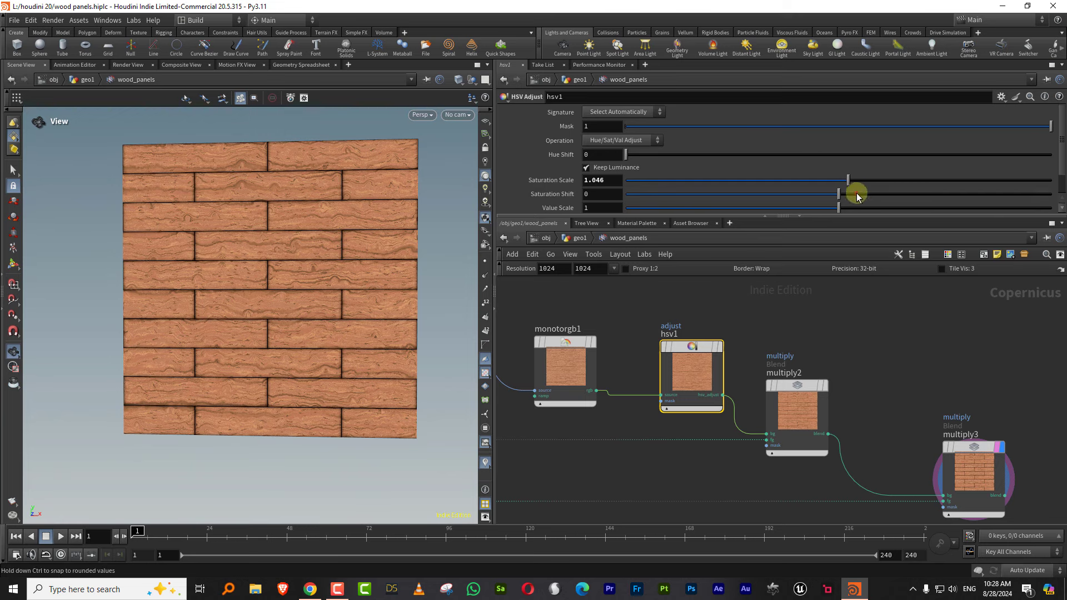
left_click_drag(857, 194, 825, 194)
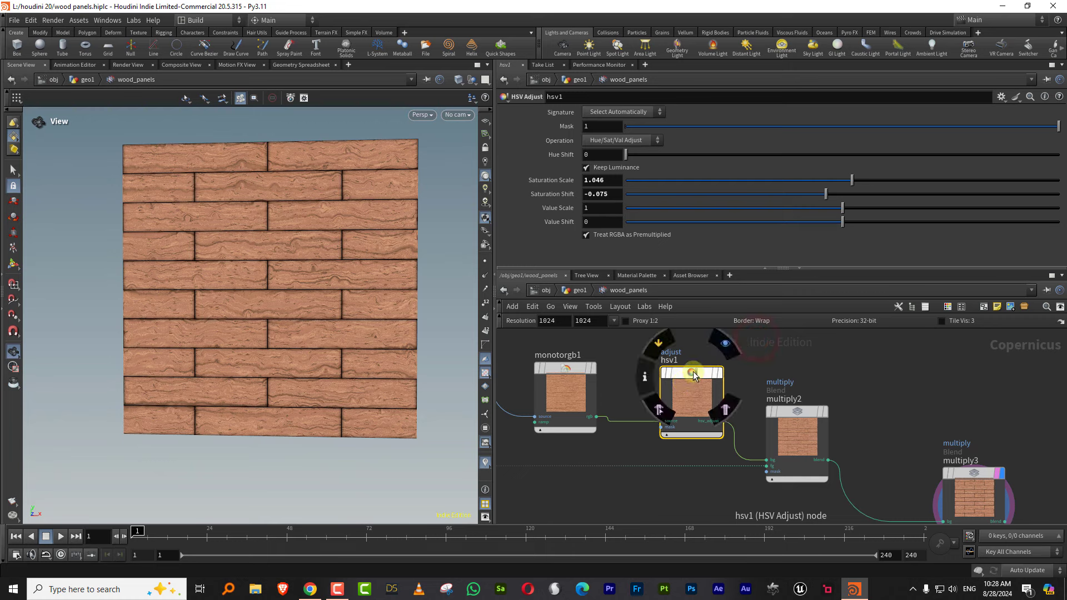
Delete hsv1 and make the second point of the monotorgb1 ramp reddish brown with a hue of 0
key("Delete")
left_click_drag(627, 351, 578, 389)
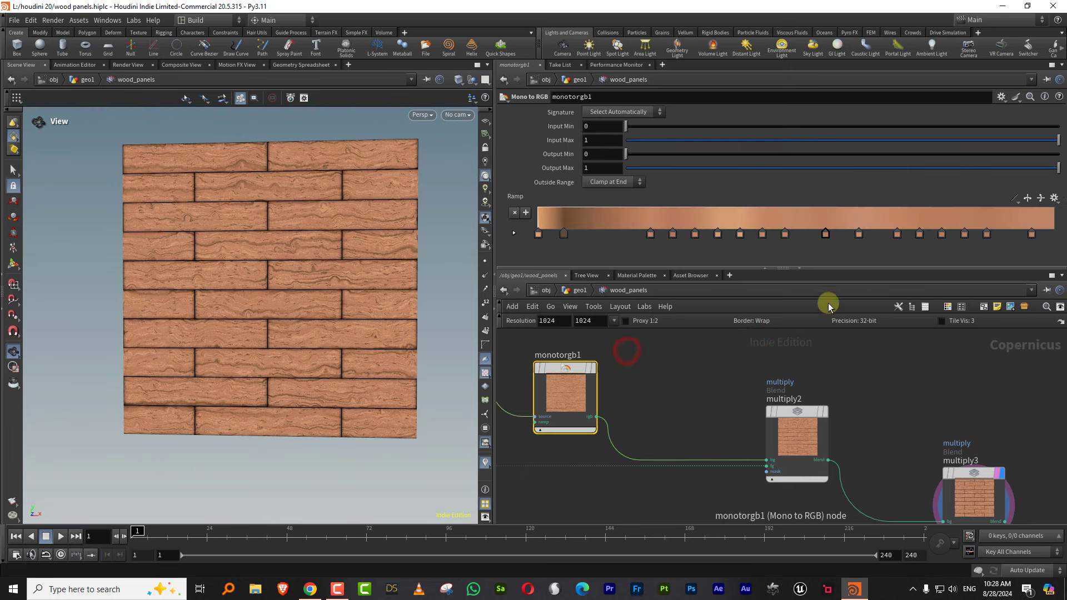
left_click_drag(257, 305, 276, 319)
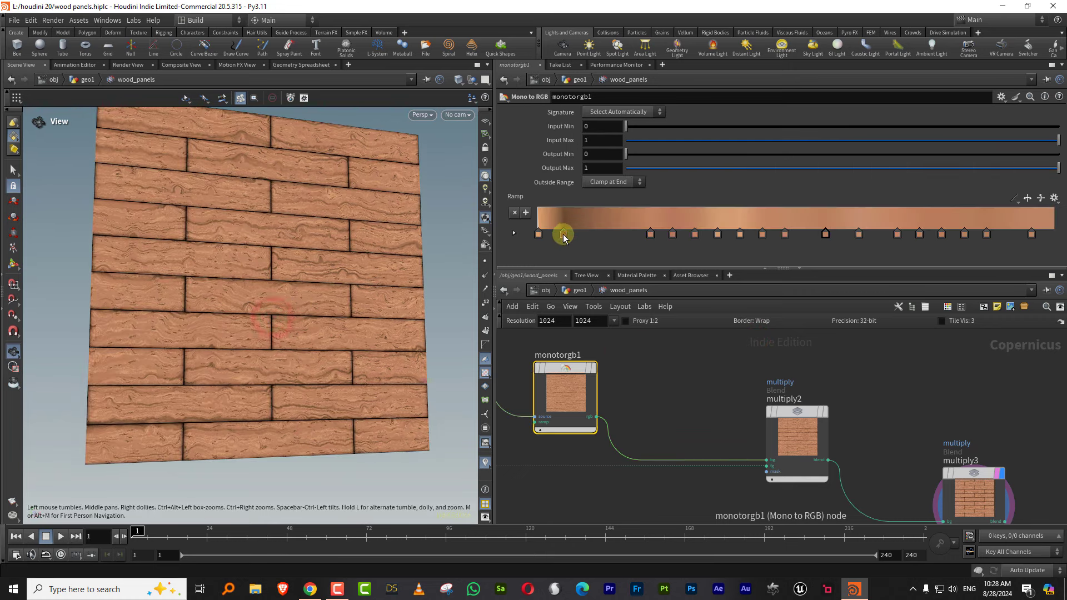
double_click(564, 234)
left_click_drag(548, 287, 548, 289)
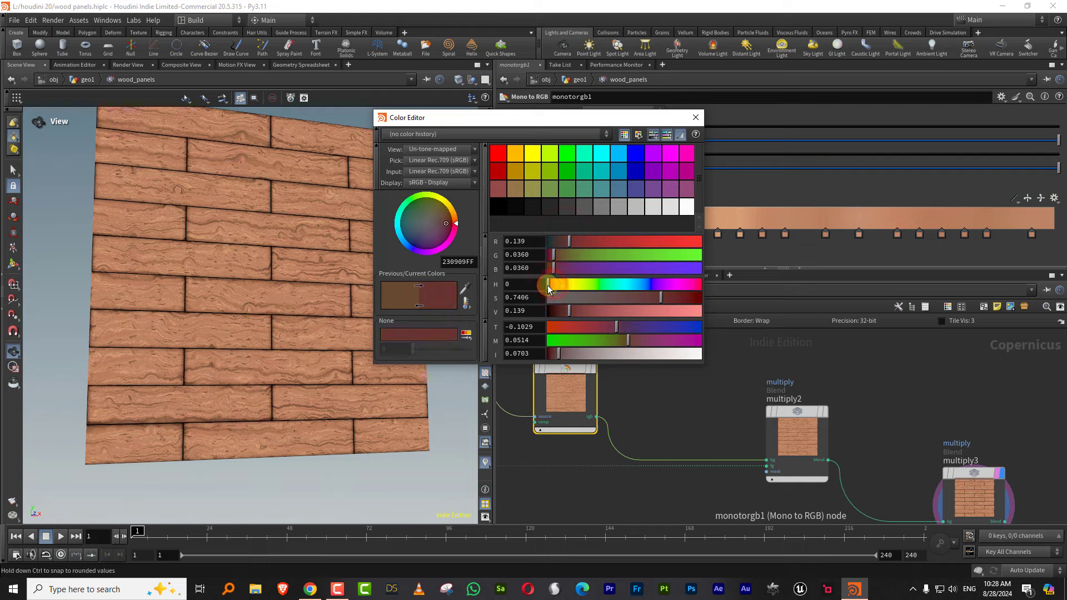
left_click(695, 117)
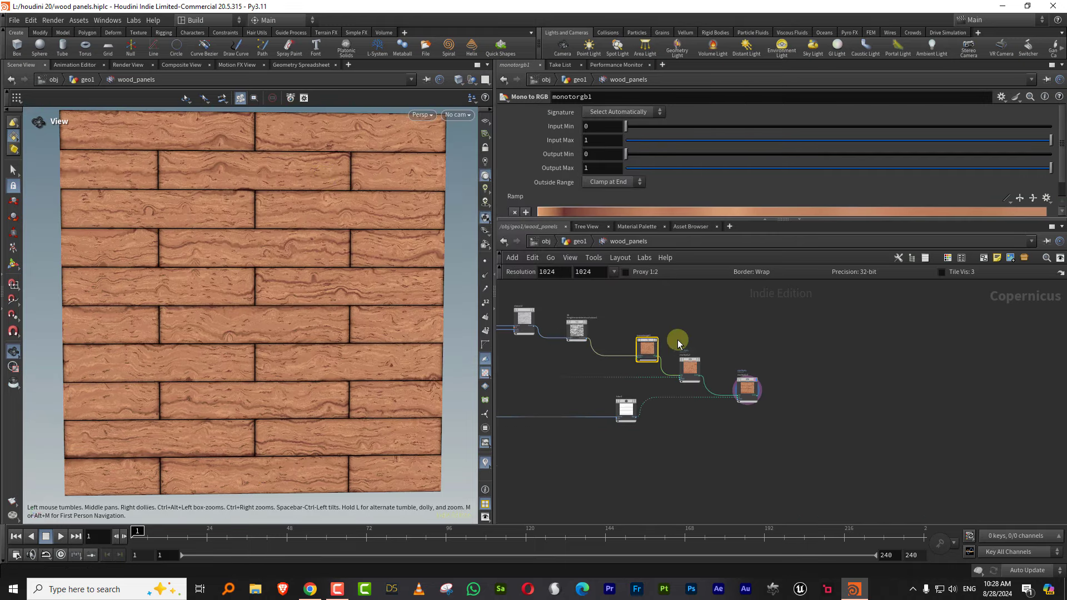
Move multiply2, multiply3 and blur2 away from monotorgb1, and bring monotorgb1 closer to heighttoambientocclusion1
left_click_drag(681, 341, 762, 403)
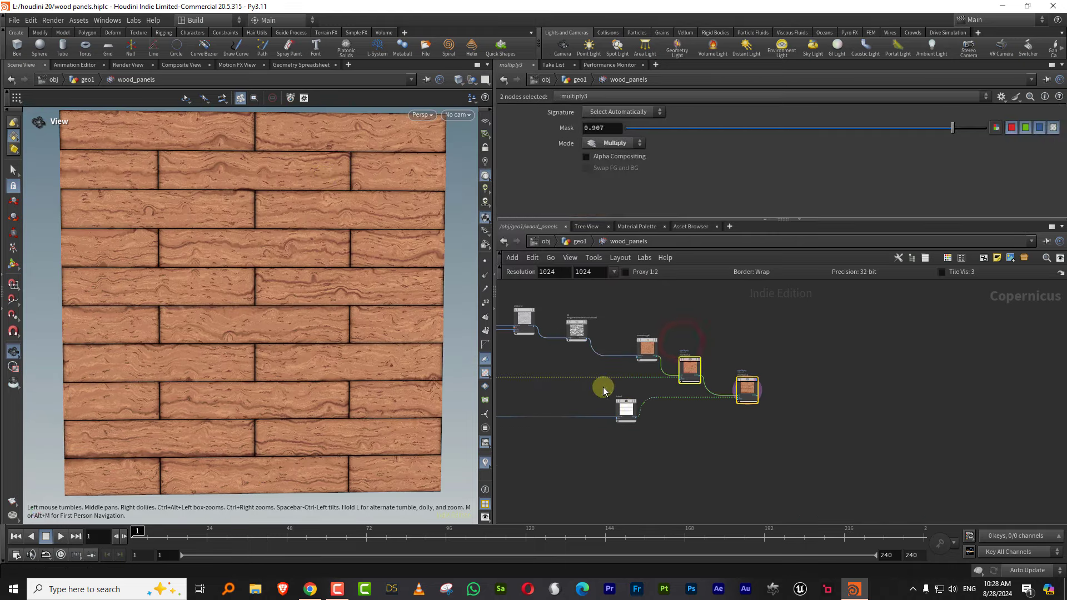
left_click_drag(600, 392, 827, 445)
left_click_drag(619, 455, 793, 369)
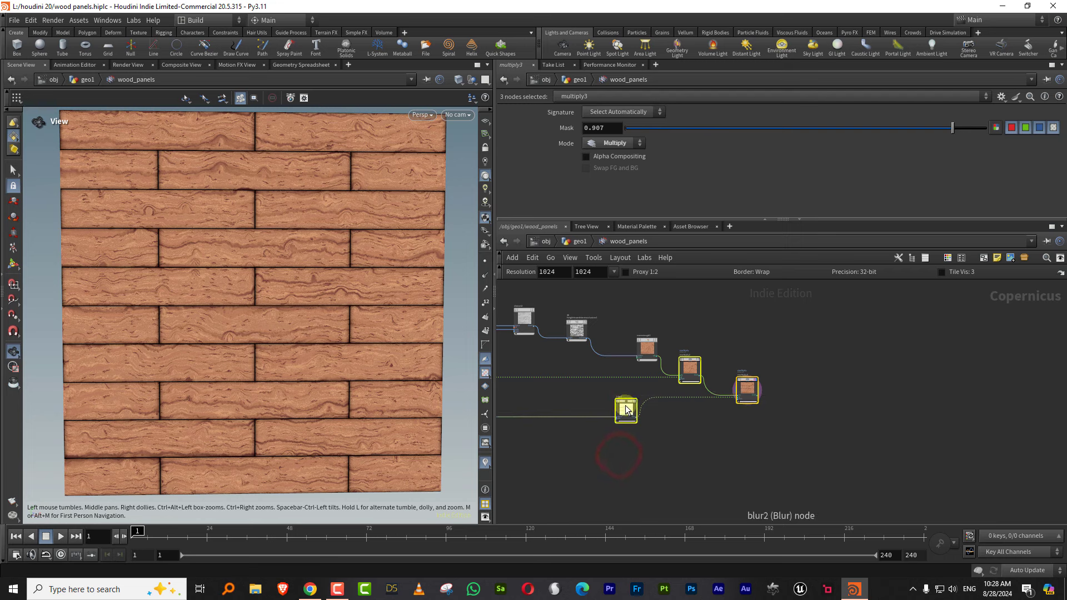
left_click_drag(626, 410, 666, 428)
left_click_drag(639, 353, 619, 342)
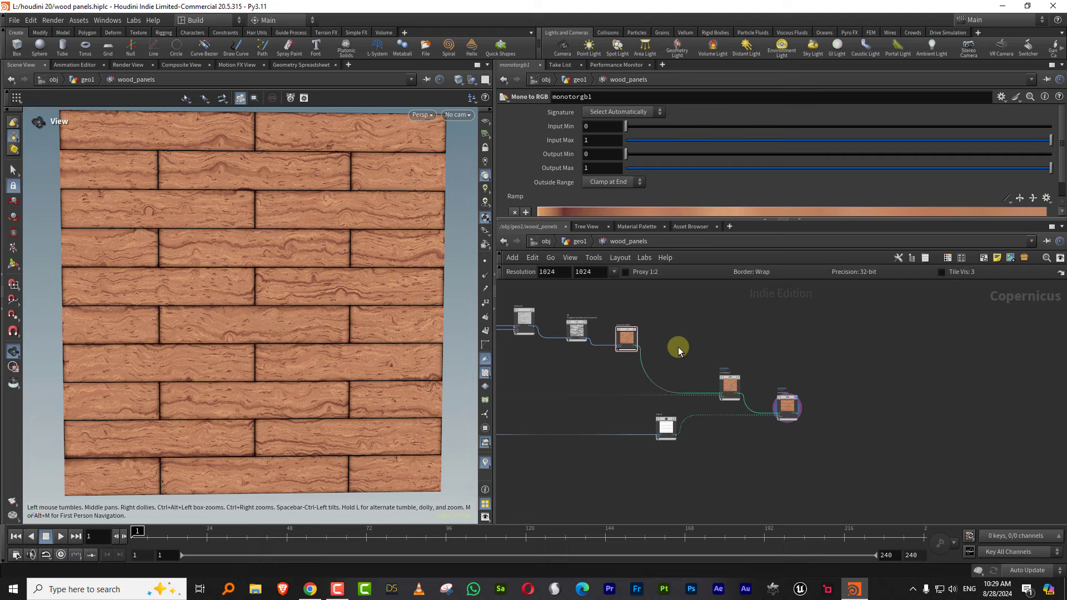
Duplicate the Random Mono node fed by null1, keeping that input, and place the copy below monotorgb1
scroll(666, 350, "up", 3)
middle_click_drag(675, 347, 737, 338)
scroll(770, 326, "down", 5)
scroll(698, 337, "up", 4)
left_click_drag(651, 368, 639, 395)
left_click_drag(572, 431, 646, 373)
left_click_drag(637, 397, 630, 434)
middle_click_drag(681, 324, 648, 386)
left_click_drag(596, 394, 639, 351)
middle_click_drag(651, 375, 638, 368)
key("ctrl+v")
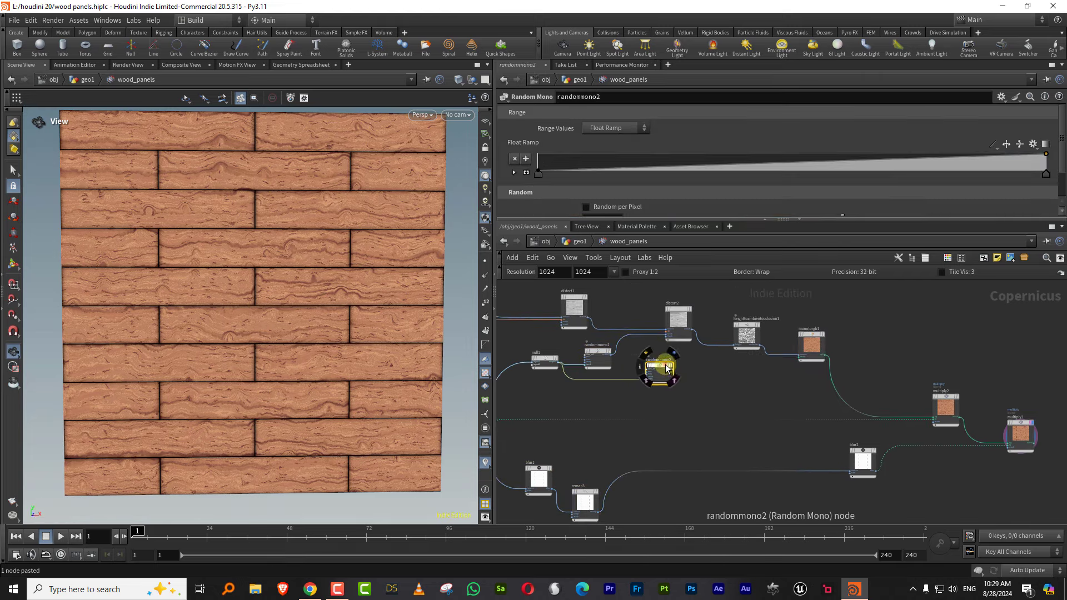
left_click_drag(665, 366, 771, 387)
middle_click_drag(870, 362, 774, 354)
scroll(760, 336, "up", 3)
Insert an HSV Adjust node between monotorgb1 and multiply2, and connect randommono2 to its mask input
left_click(760, 336)
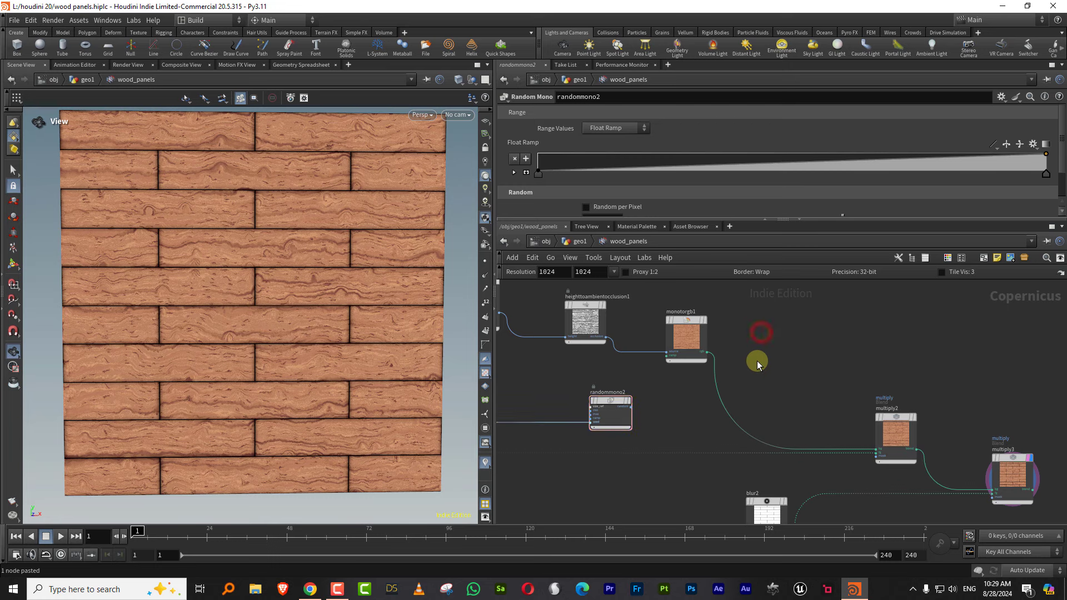
key("Tab")
left_click(794, 514)
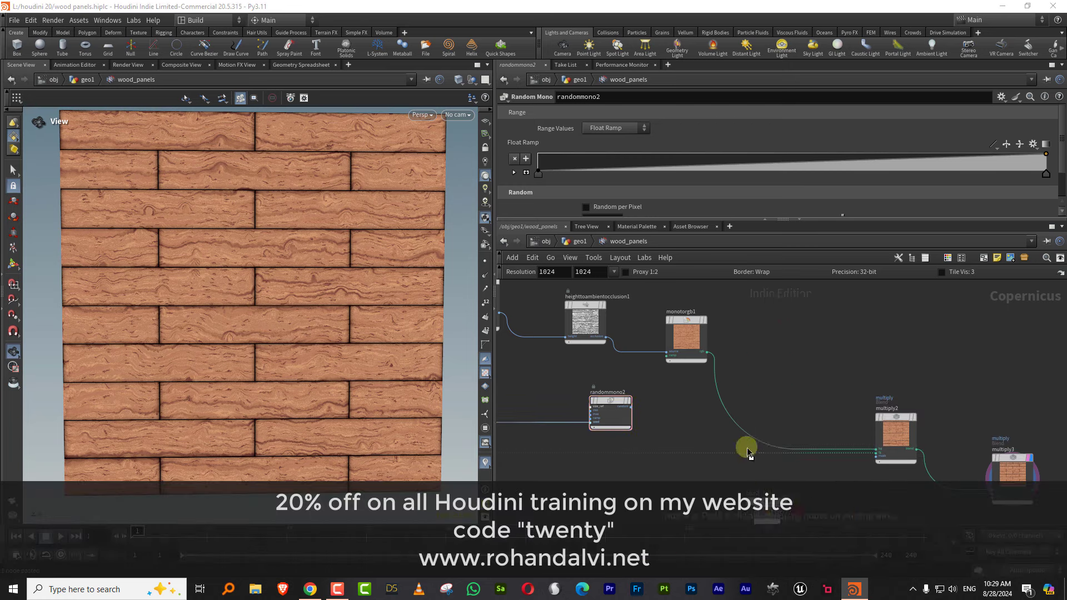
left_click(736, 404)
left_click_drag(763, 406, 779, 370)
scroll(677, 402, "up", 2)
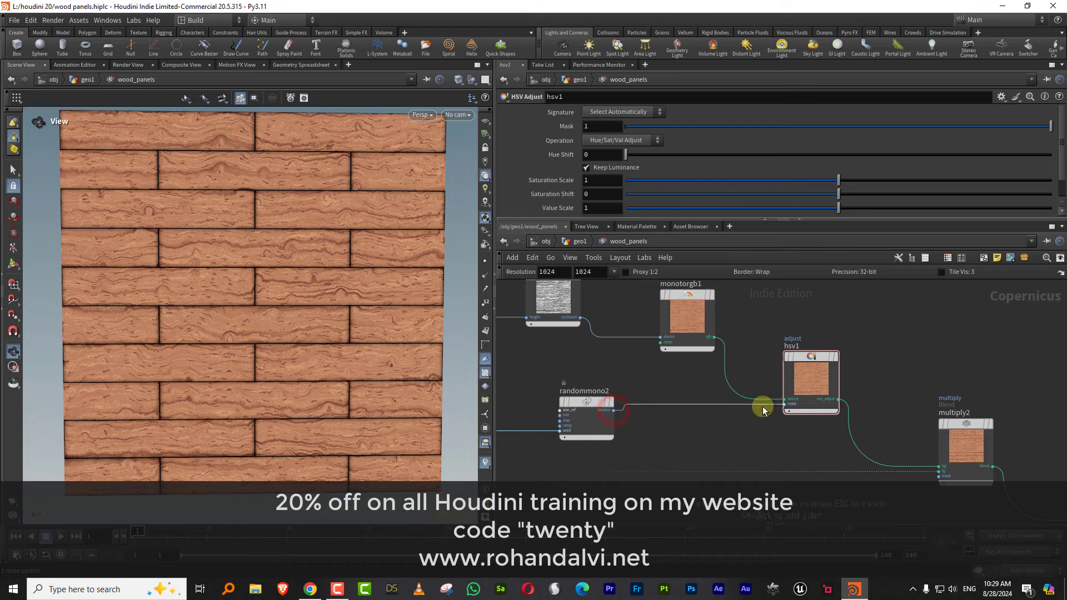
left_click_drag(764, 410, 786, 404)
Display hsv1 with a saturation scale of 1.187 and set the randommono2 seed to 29
left_click(823, 358)
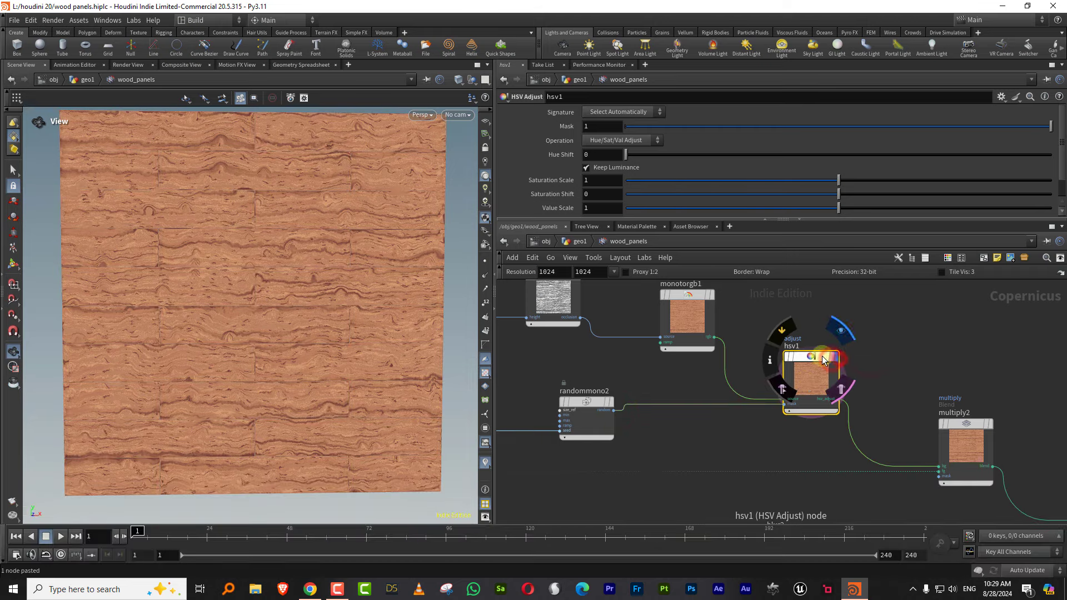
left_click_drag(885, 339, 818, 369)
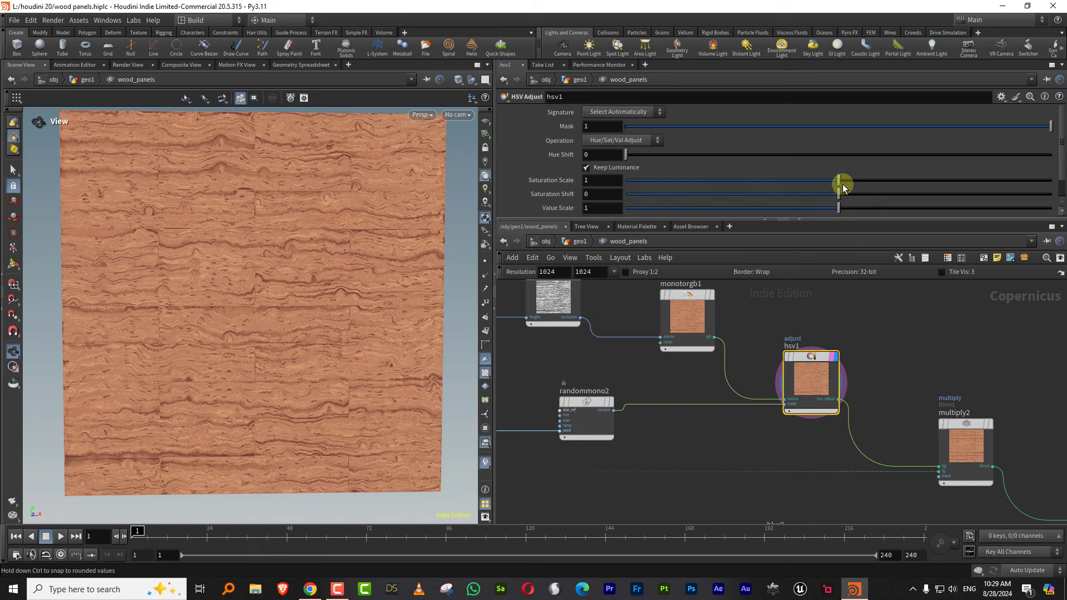
left_click_drag(843, 185, 908, 189)
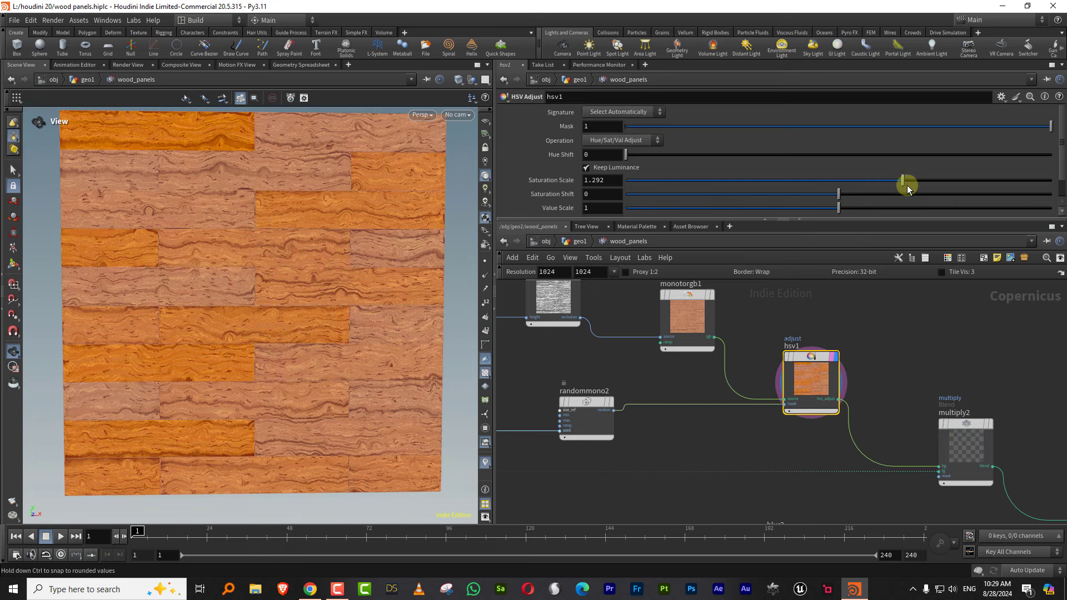
left_click_drag(662, 374, 600, 421)
left_click_drag(647, 221, 629, 317)
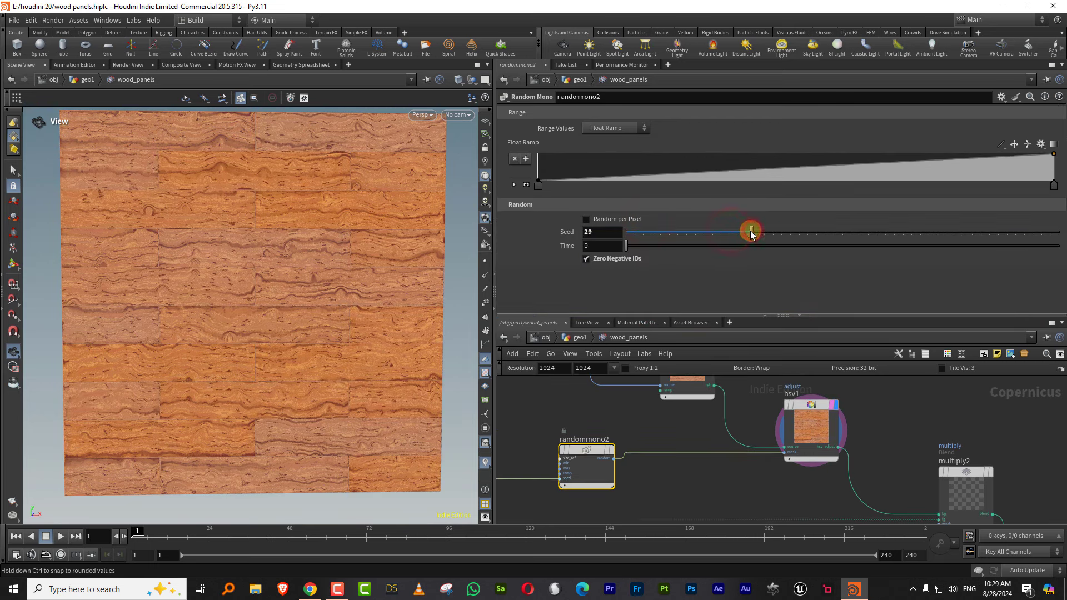
Display multiply3 and set hsv1's saturation shift to 0.065, value scale to 1.107 and value shift to -0.047
middle_click_drag(856, 390, 593, 311)
left_click(883, 435)
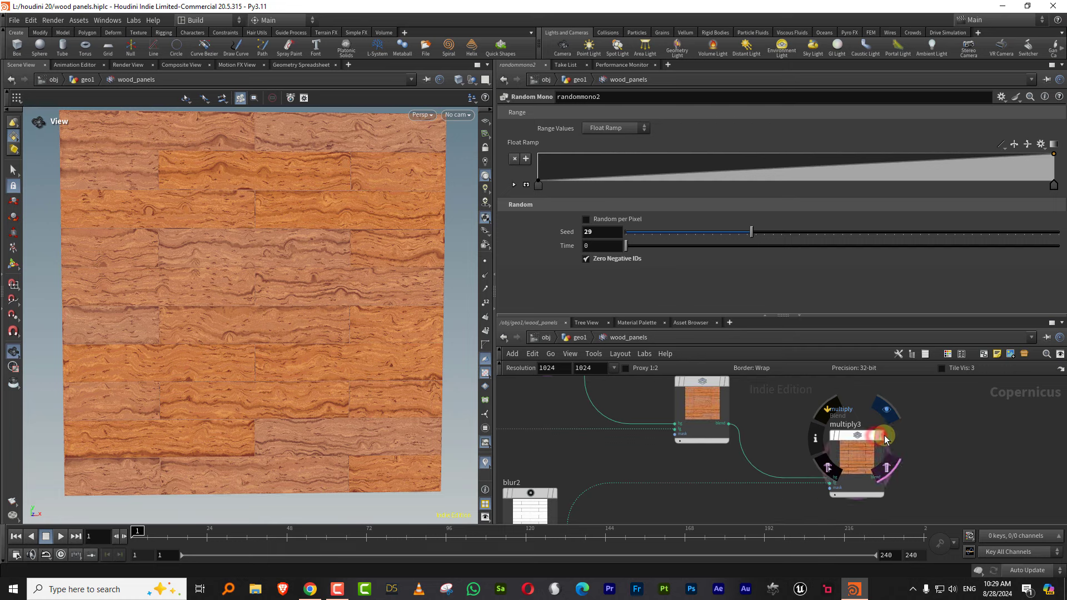
middle_click_drag(795, 400, 881, 507)
left_click(650, 431)
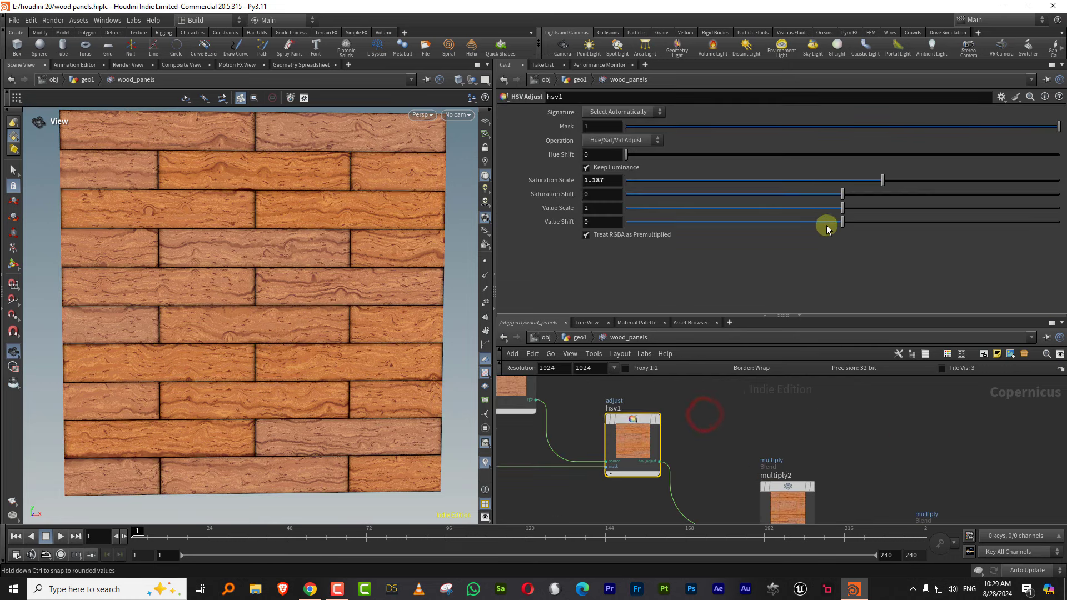
mouse_move(818, 214)
left_mouse_down()
mouse_move(877, 212)
mouse_move(812, 222)
mouse_move(832, 225)
left_mouse_up()
left_click_drag(893, 194, 856, 194)
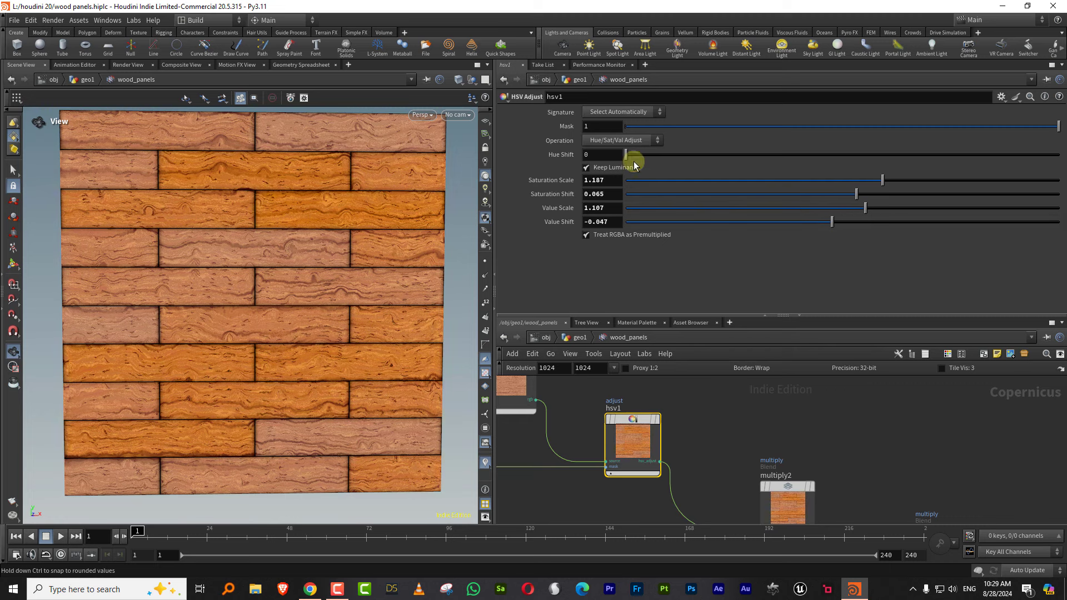
left_click_drag(632, 161, 625, 160)
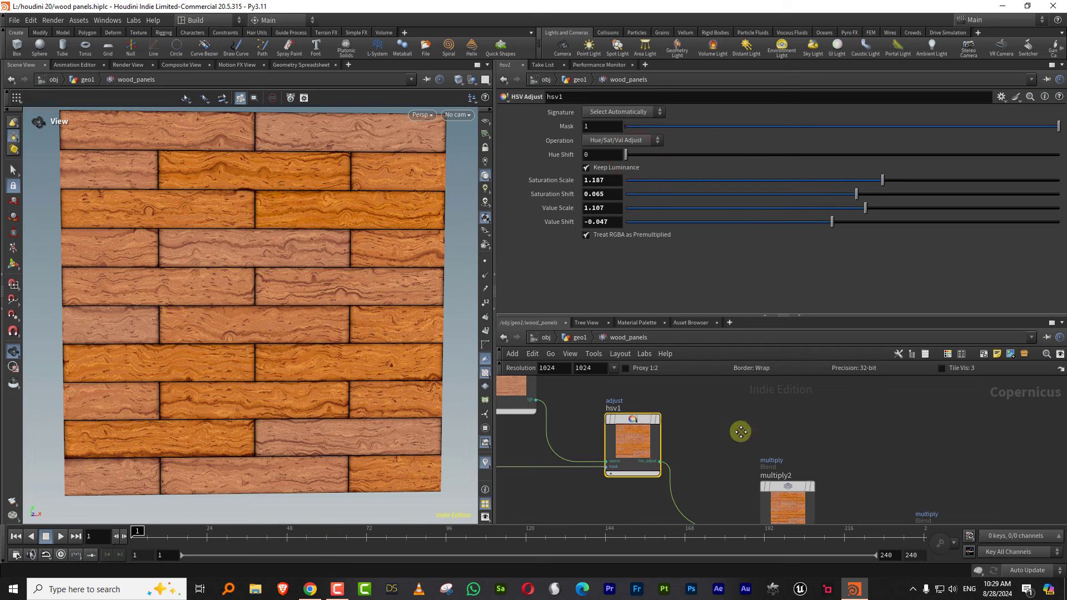
Set the seed of randommono2 to 21 to redistribute the color variation across the panels
middle_click_drag(741, 432, 914, 388)
middle_click_drag(706, 445, 750, 431)
left_click(639, 405)
left_click_drag(727, 232, 719, 229)
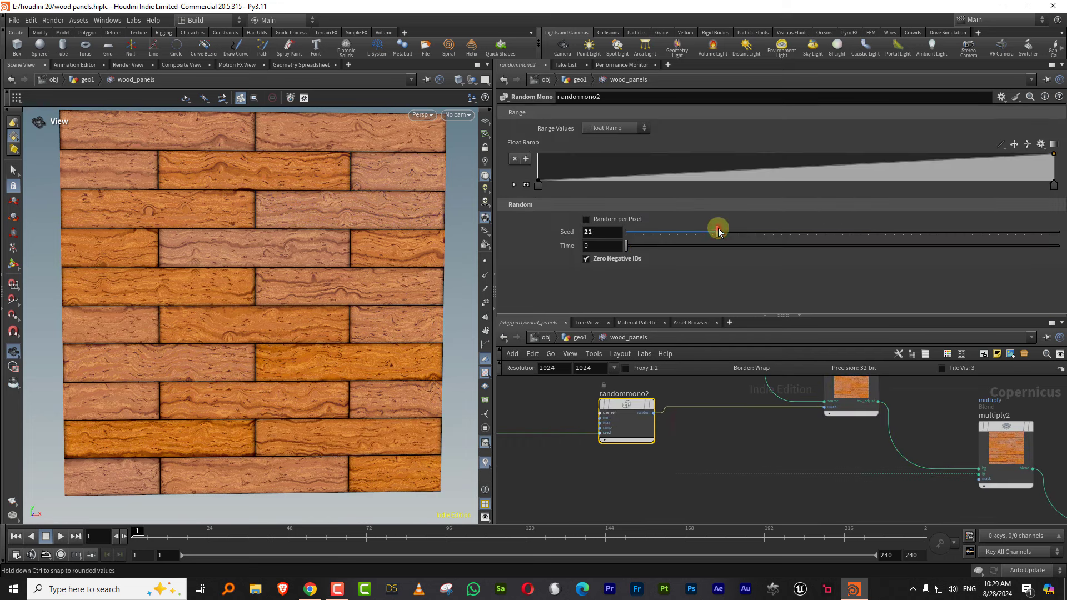
Set hsv1's saturation scale to 1.127 and value scale to 1.001, and readjust its saturation shift
left_click_drag(757, 171, 748, 158)
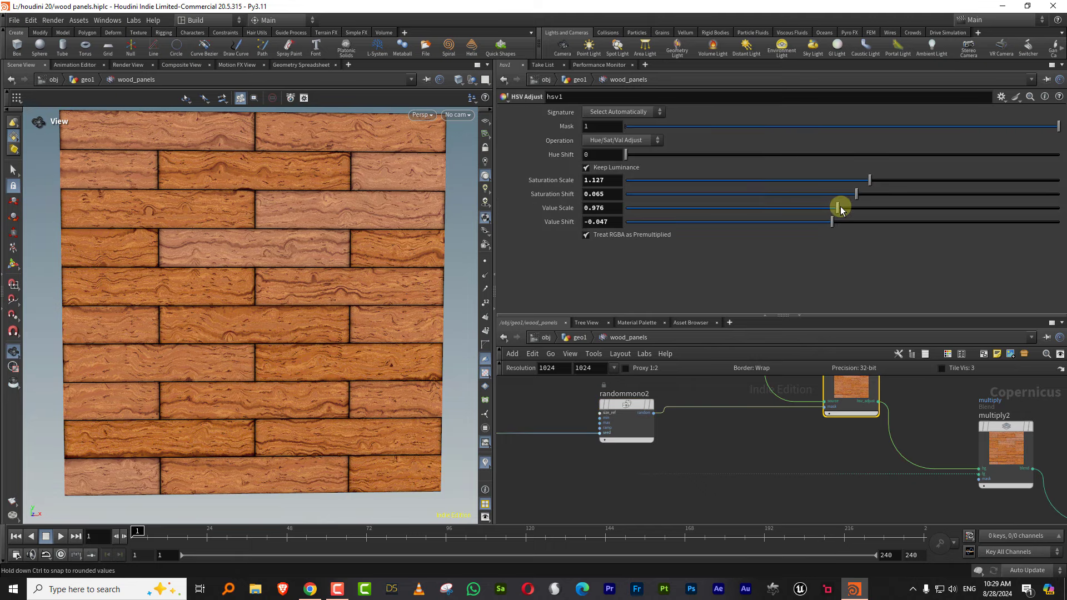
left_click_drag(833, 210, 858, 195)
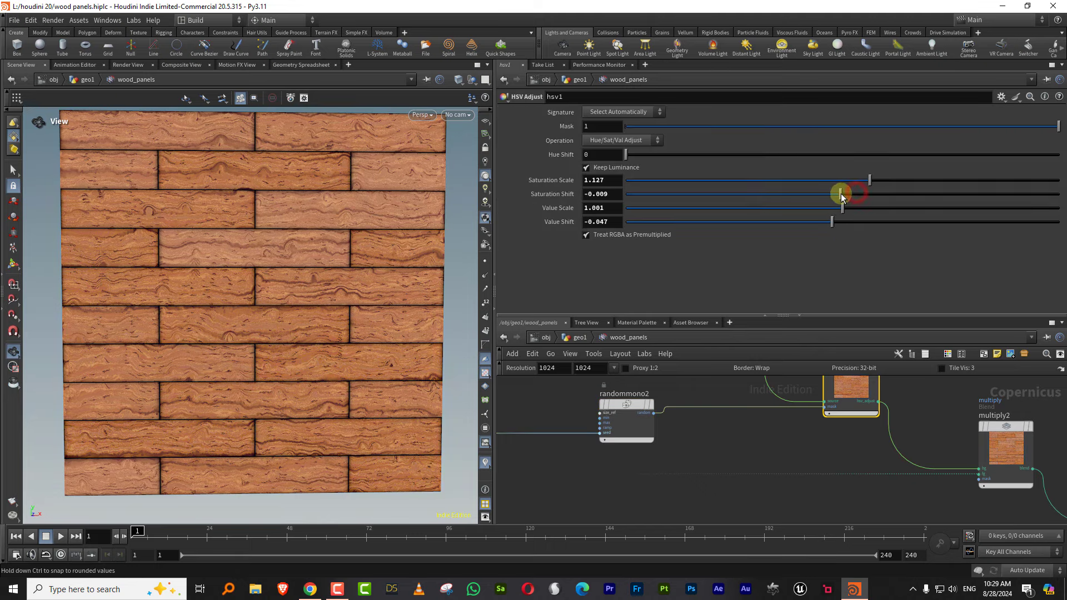
left_click_drag(757, 315, 757, 191)
Move multiply2, multiply3 and blur2 further from hsv1 to make room for another node
middle_click_drag(867, 321, 732, 309)
right_click_drag(731, 309, 759, 339)
left_click_drag(705, 336, 951, 427)
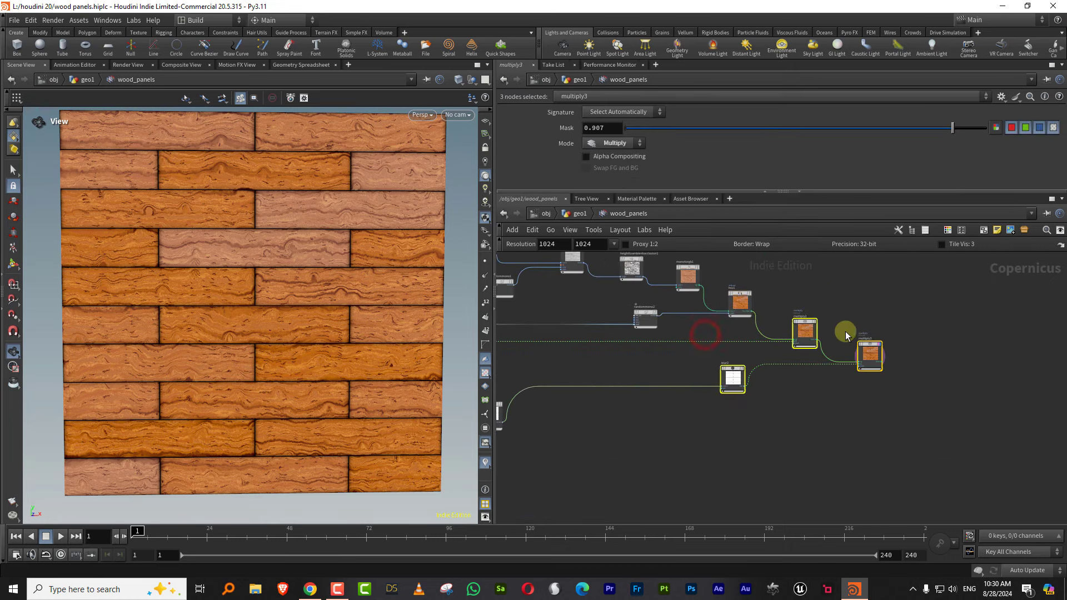
left_click_drag(813, 324, 839, 351)
right_click_drag(817, 322, 825, 278)
Insert a Multiply blend node between hsv1 and multiply2
left_click(786, 312)
key("Tab")
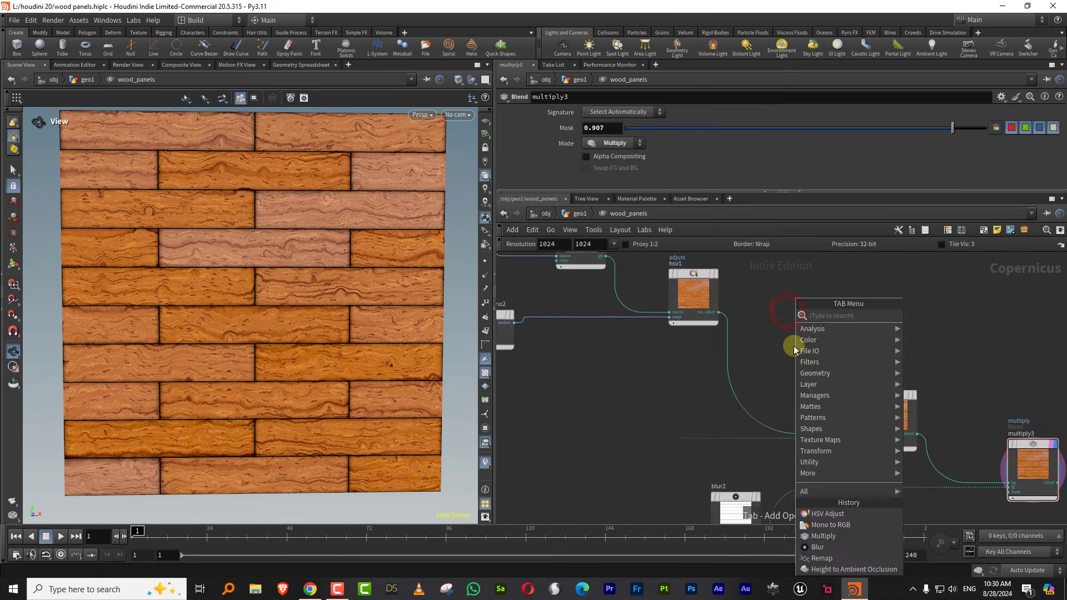
type("mul")
left_click(917, 316)
left_click(727, 360)
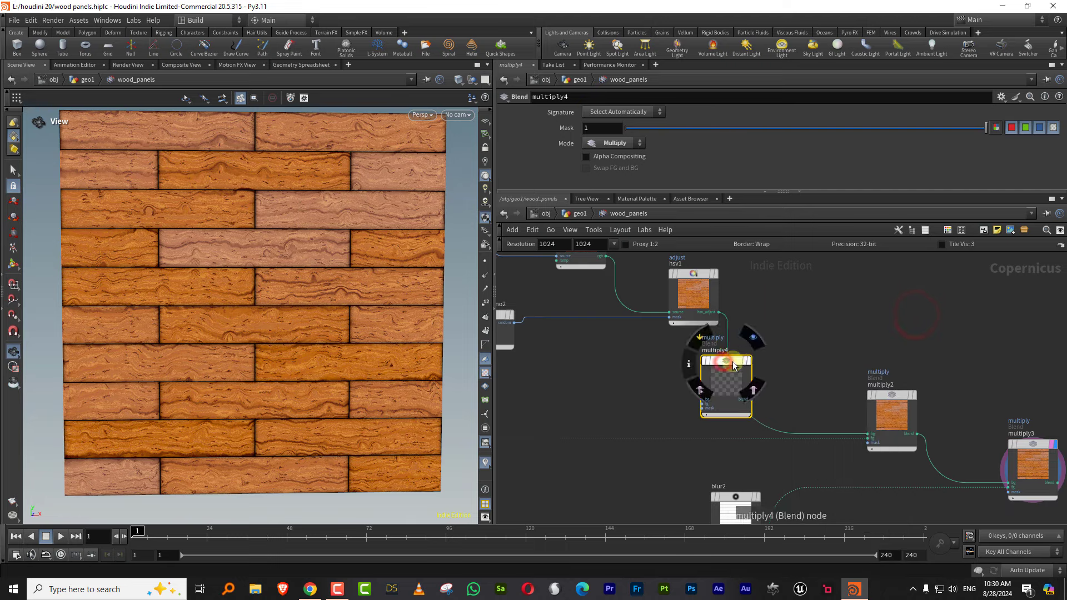
left_click_drag(726, 360, 812, 323)
left_click(787, 361)
Add a Remap node fed by randommono2 and connect its output to multiply4's foreground input
left_click(666, 367)
key("Tab")
type("rem")
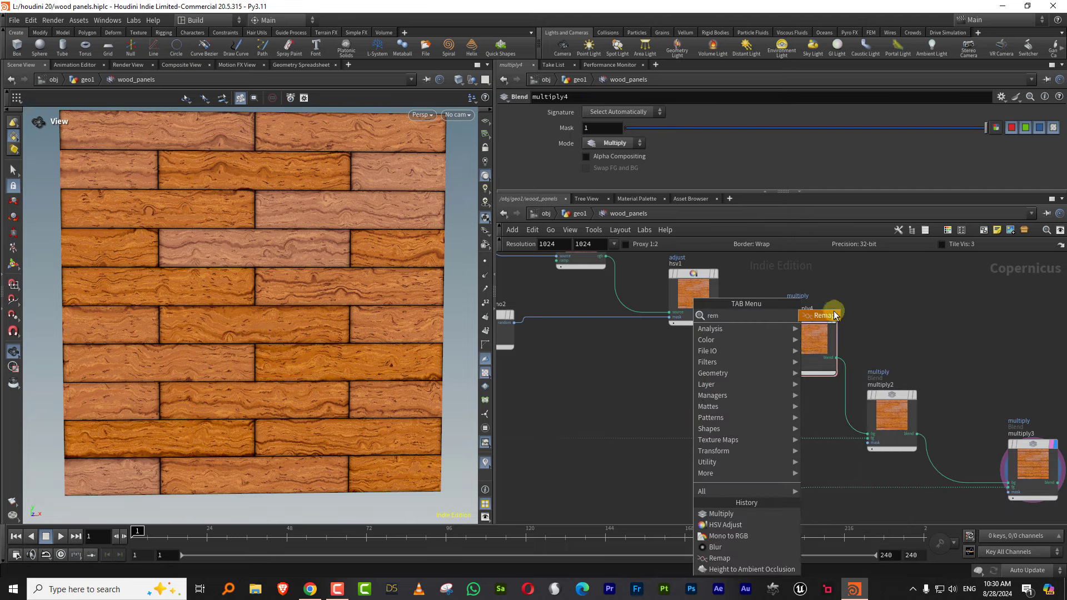
left_click(832, 314)
left_click(671, 371)
left_click_drag(518, 322, 630, 401)
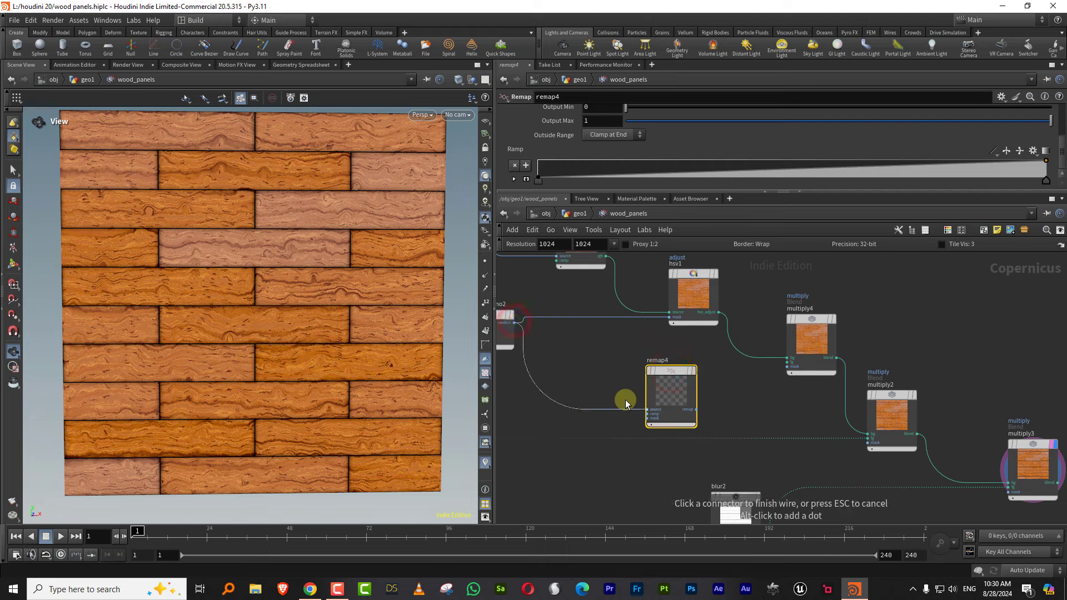
left_click(730, 398)
left_click(697, 412)
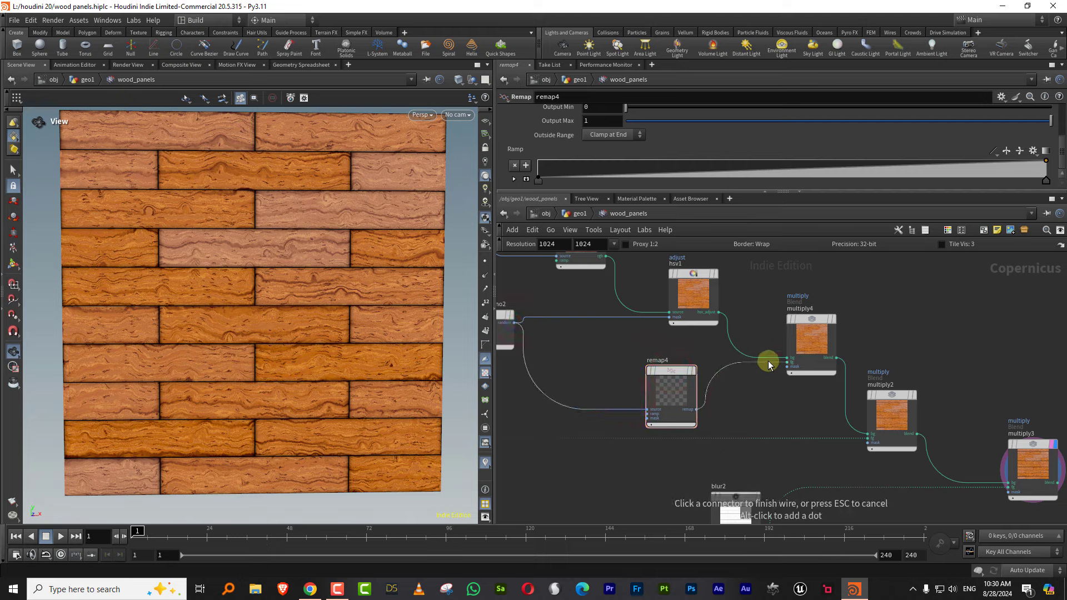
left_click(769, 364)
left_click(745, 397)
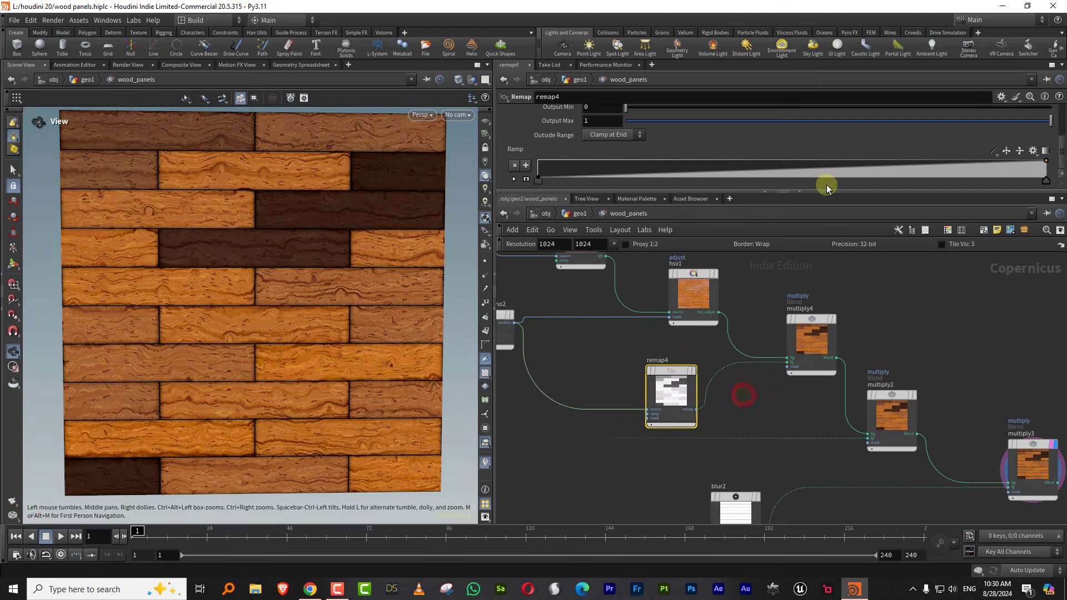
Set the output minimum of remap4 to 0.791 to soften the darkening of individual panels
left_click_drag(752, 191, 734, 327)
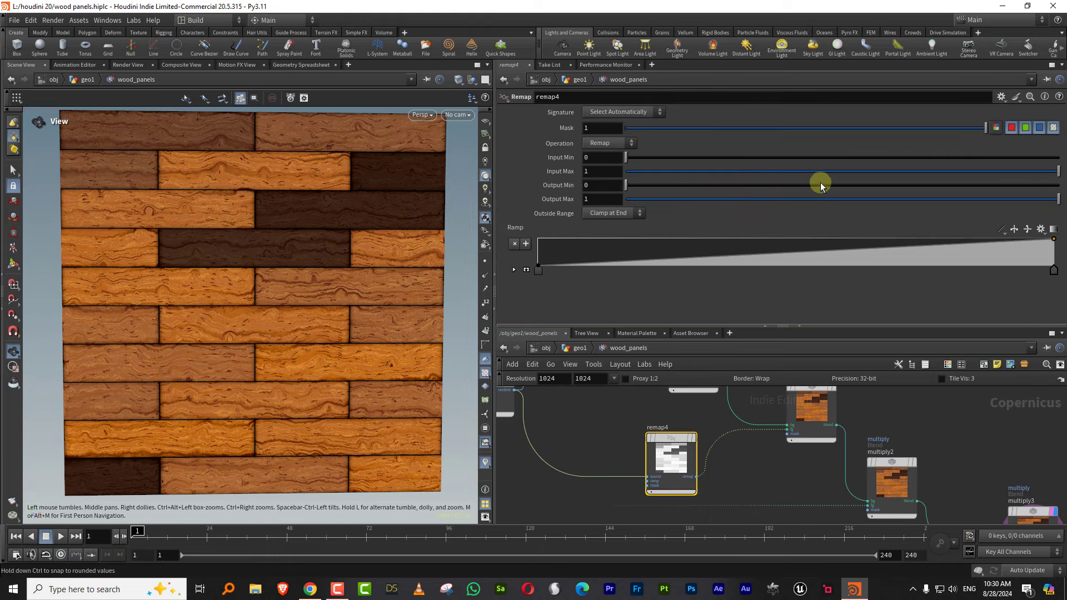
left_click_drag(821, 184, 954, 185)
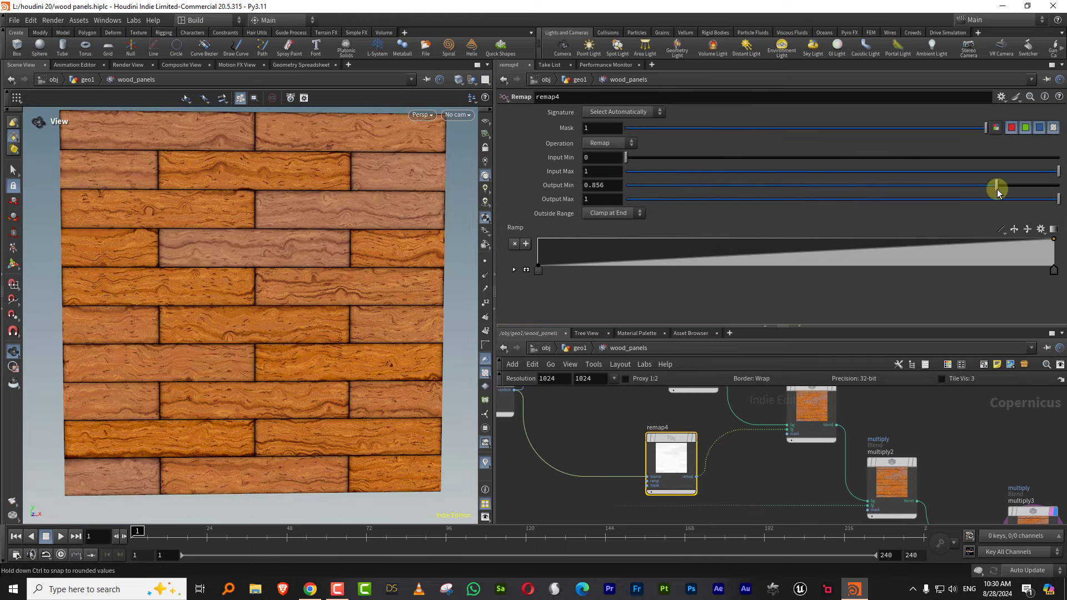
middle_click_drag(620, 419, 679, 363)
left_click_drag(643, 326, 643, 243)
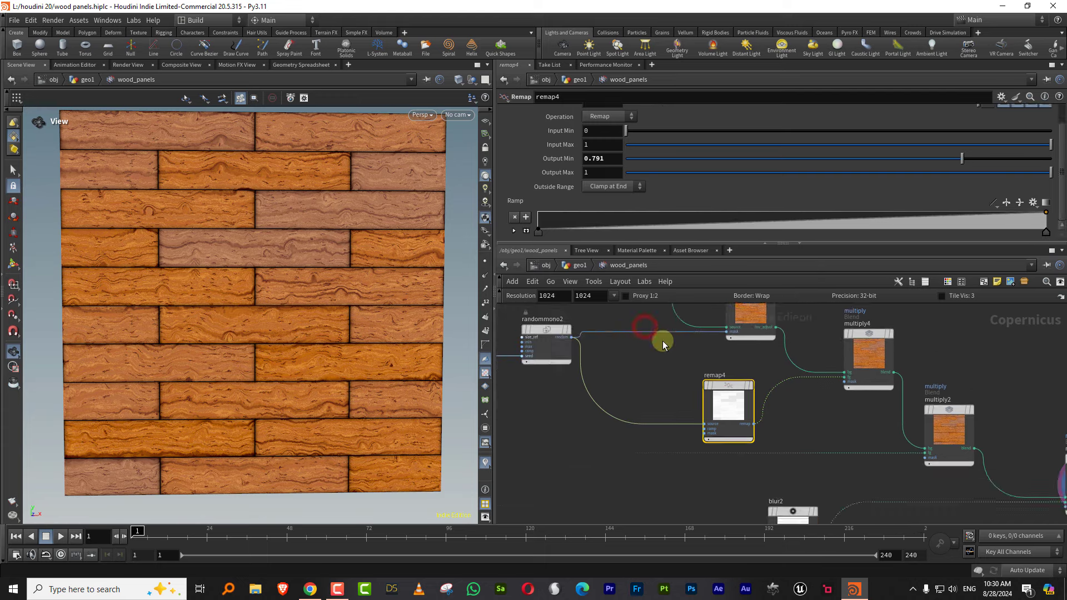
Duplicate randommono2 as randommono3, place it below the original and connect its output to remap4's source input in place of randommono2
middle_click_drag(663, 343, 706, 388)
left_click(573, 402)
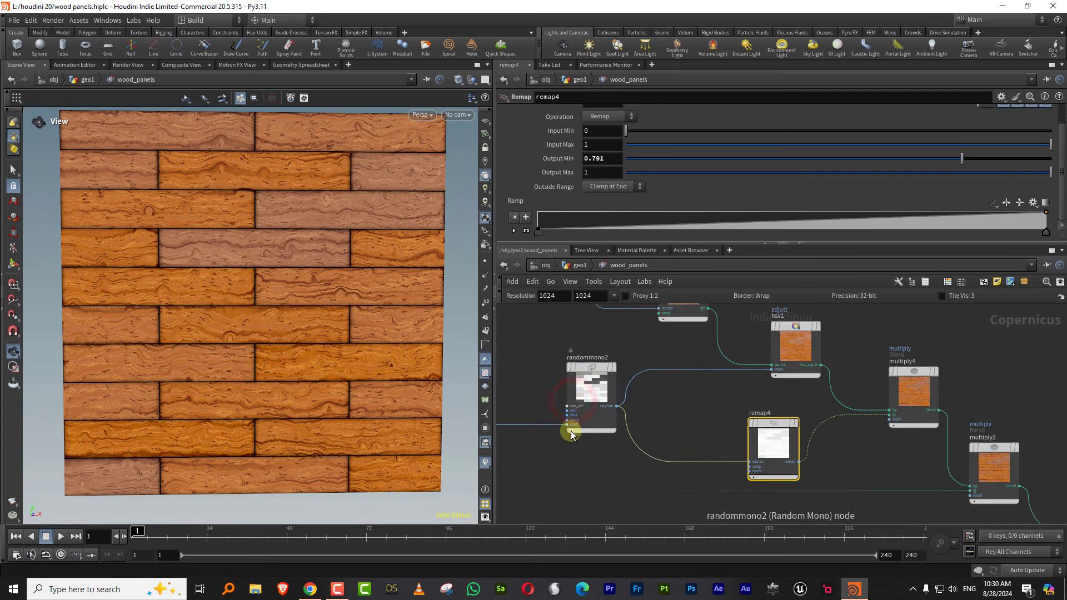
left_click_drag(572, 428, 552, 411)
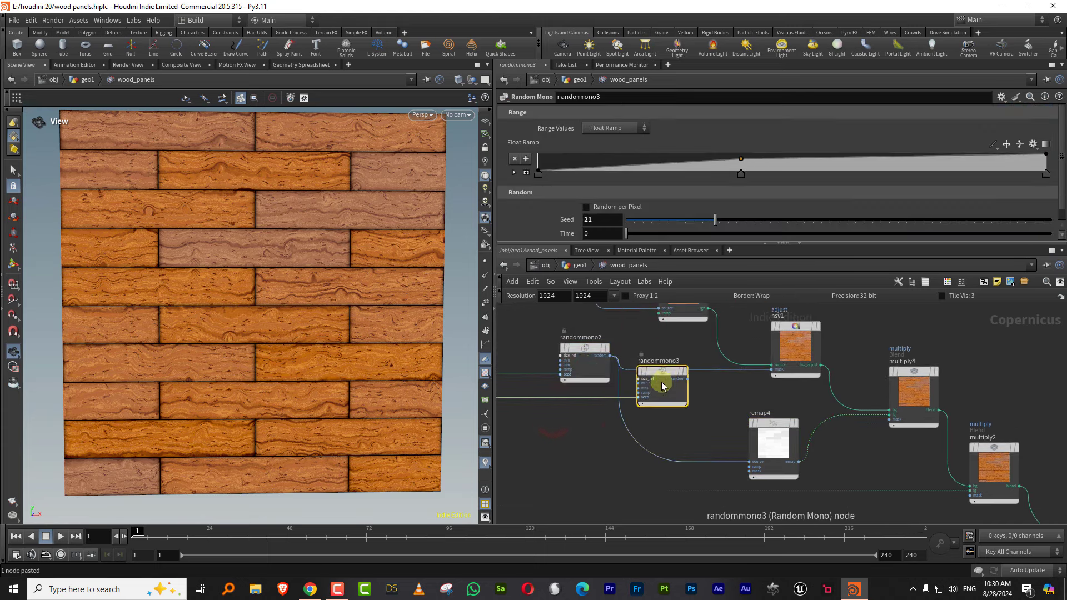
left_click(668, 369)
key("ctrl+v")
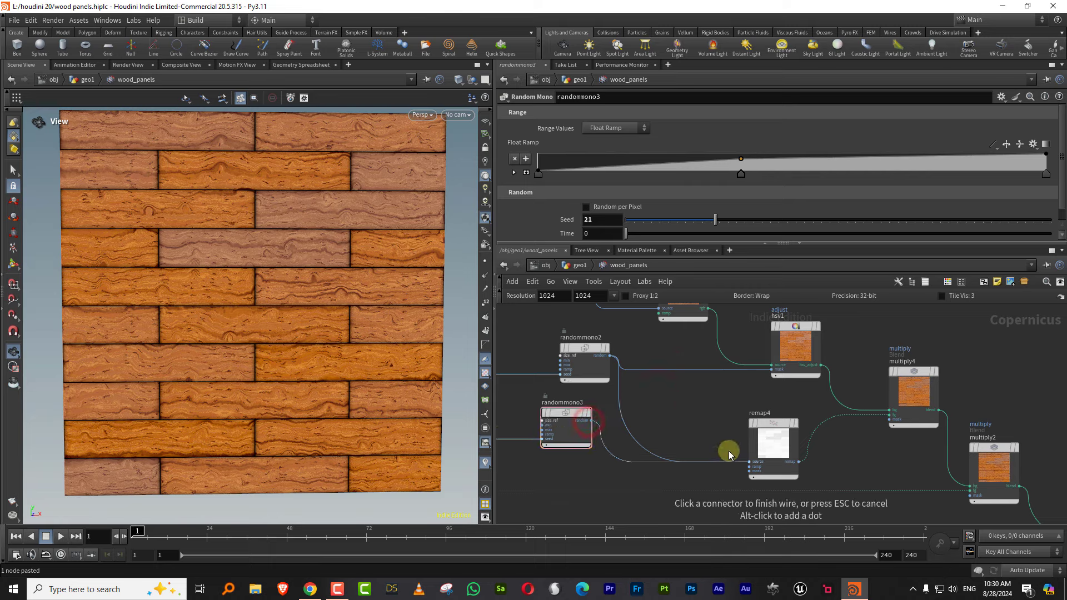
left_click(750, 461)
Set the seed of randommono3 to 33 so the darkening uses its own random mask
left_click(537, 461)
left_click_drag(730, 227, 763, 226)
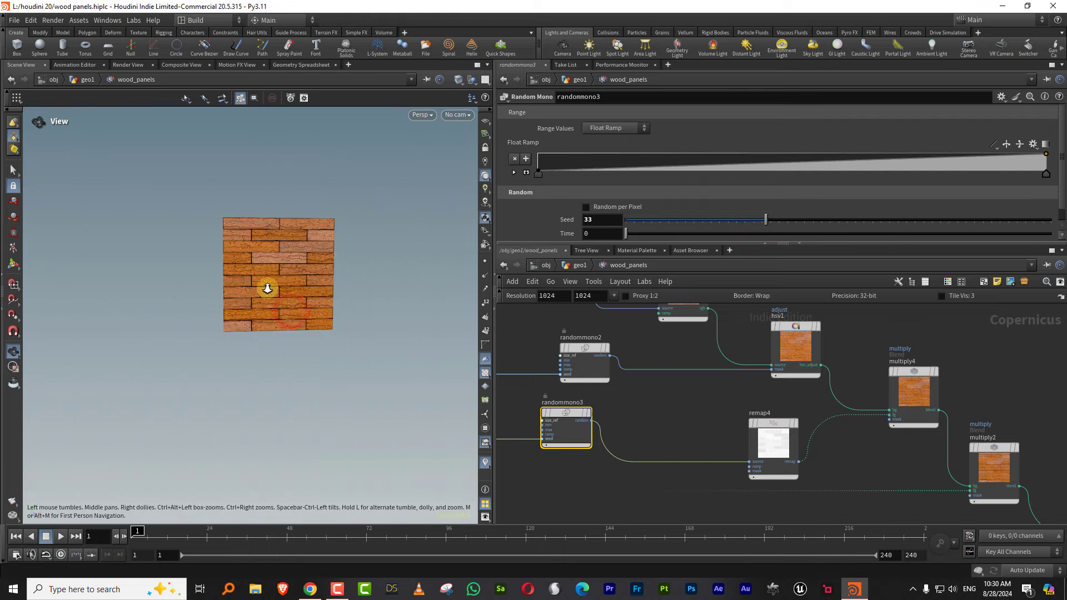
right_click_drag(267, 288, 316, 255)
middle_click_drag(316, 254, 270, 290)
Replace the monotorgb1 ramp colours with ones sampled across the wooden wall panel reference photo in the browser
left_click_drag(849, 330, 701, 347)
middle_click_drag(713, 380, 685, 469)
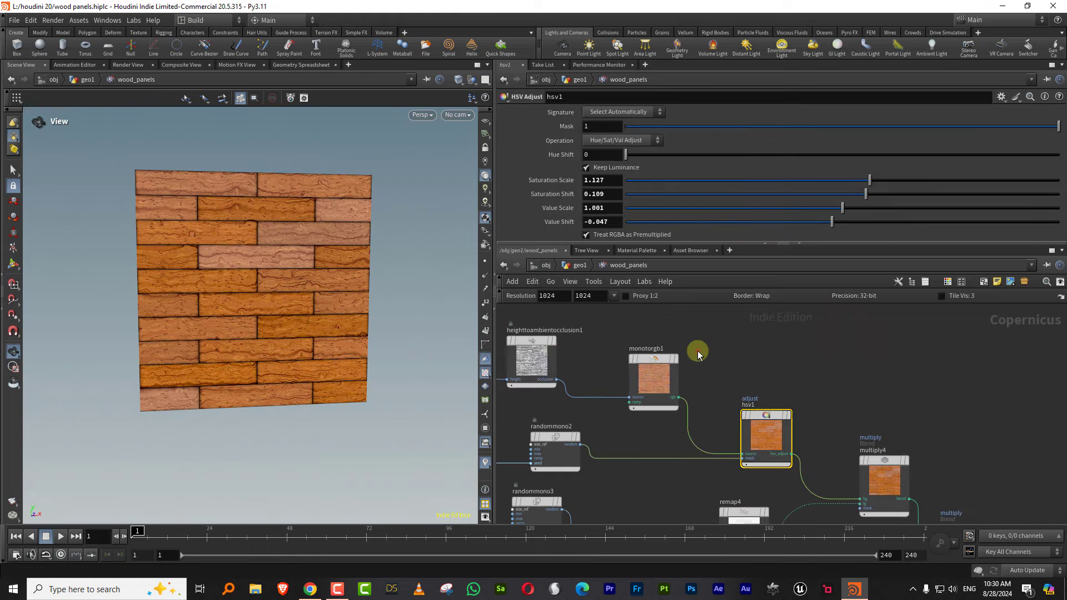
left_click(698, 354)
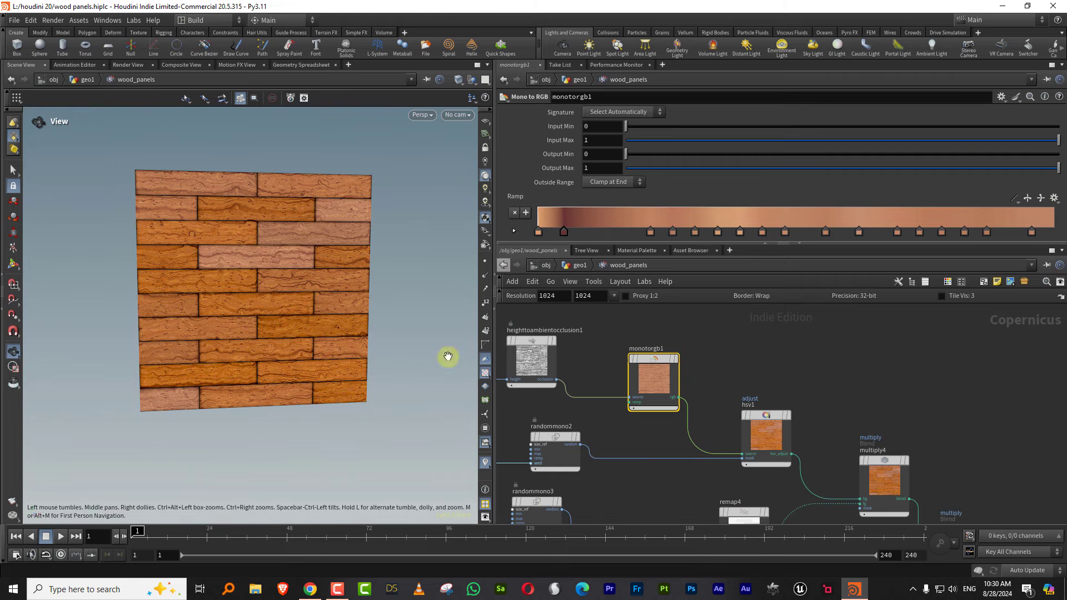
double_click(667, 7)
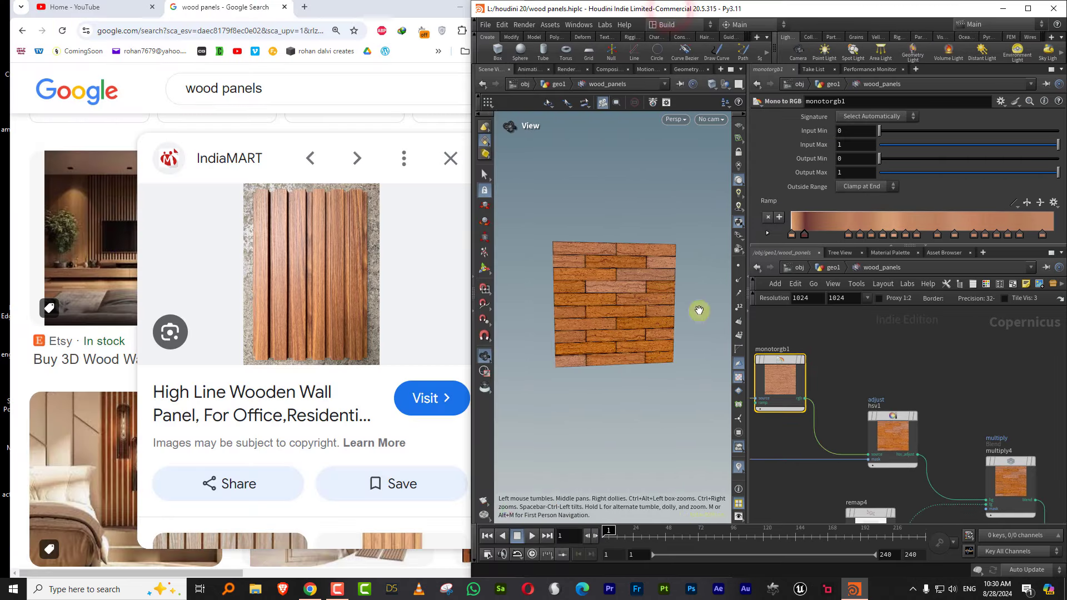
right_click(772, 205)
left_click(809, 429)
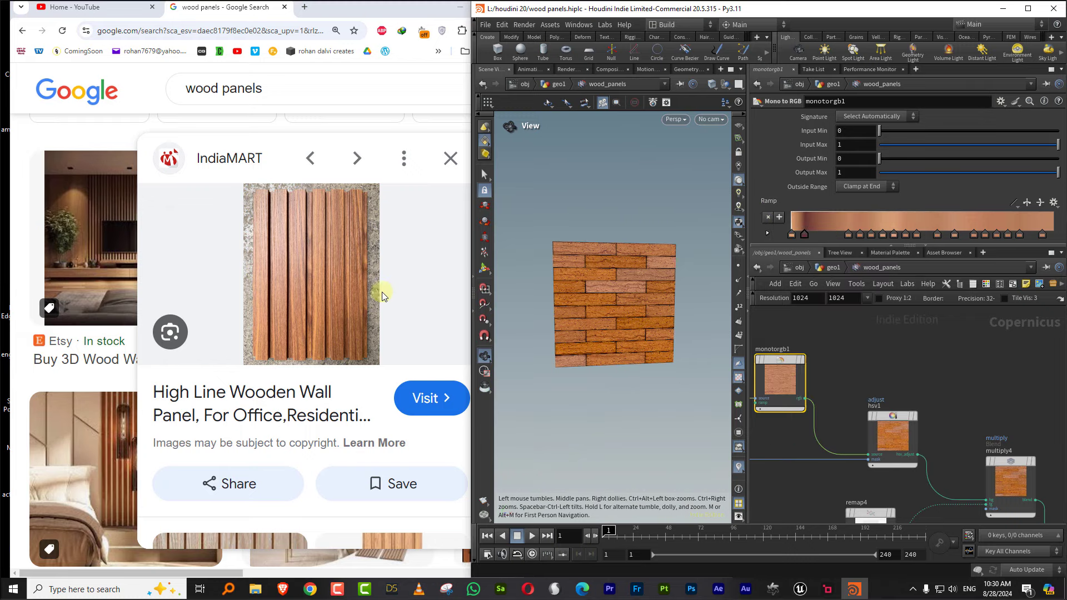
left_click_drag(358, 293, 367, 319)
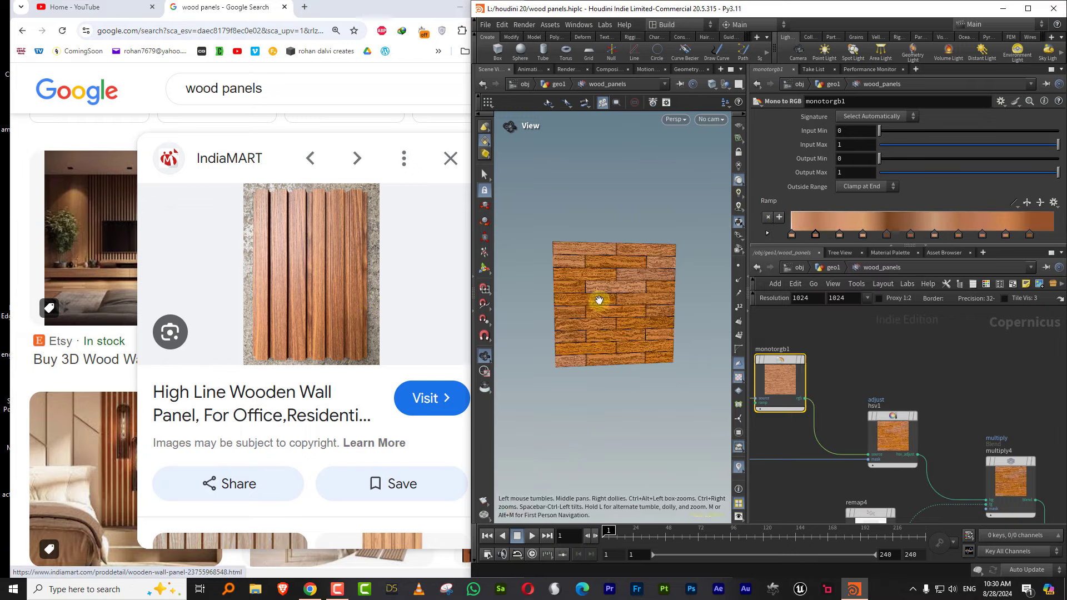
scroll(665, 267, "up", 5)
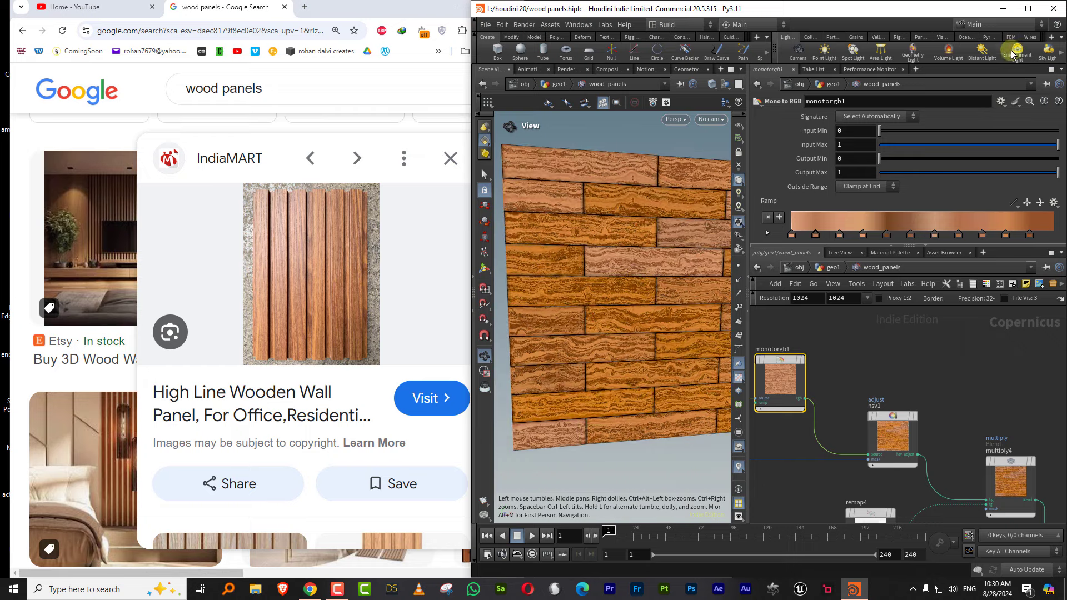
left_click(1027, 9)
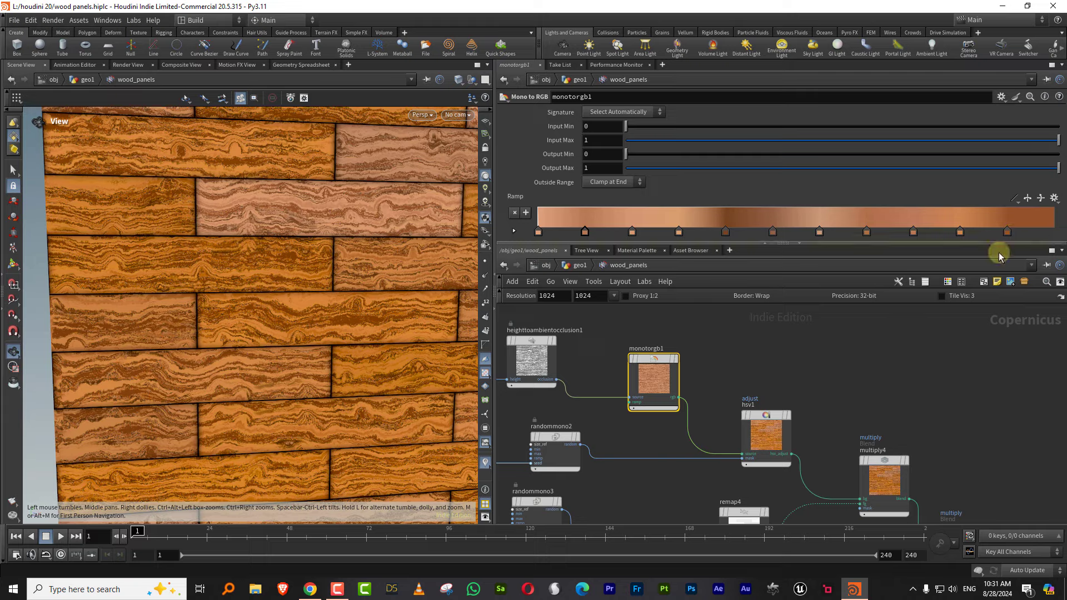
mouse_move(353, 318)
right_mouse_down()
mouse_move(327, 334)
mouse_move(362, 305)
right_mouse_up()
left_click_drag(362, 305, 343, 314)
Insert an HSV Adjust node between monotorgb1 and hsv1
left_click_drag(661, 328, 644, 327)
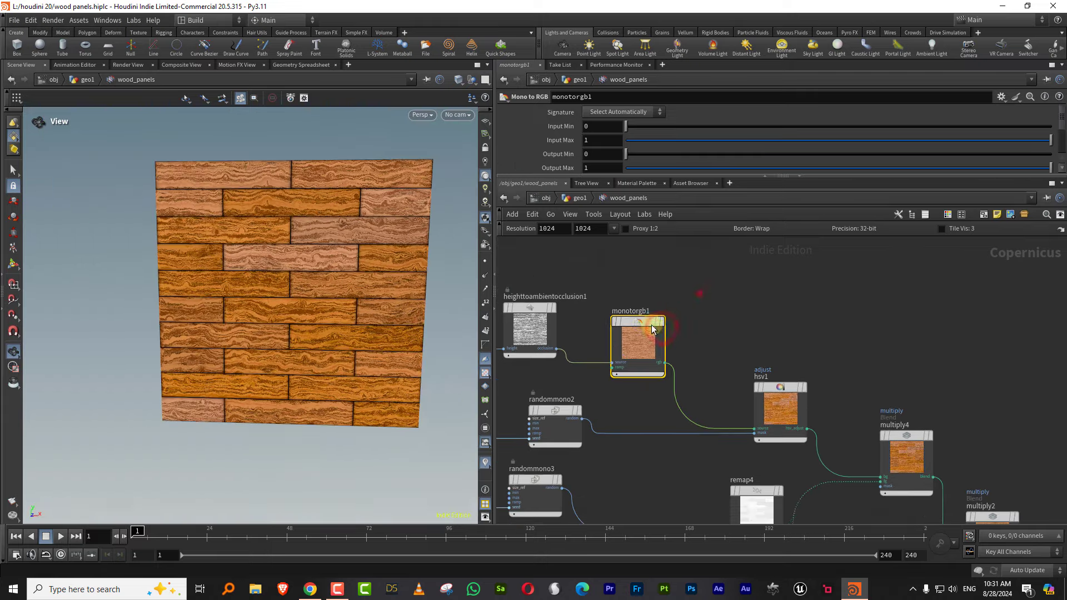
key("Tab")
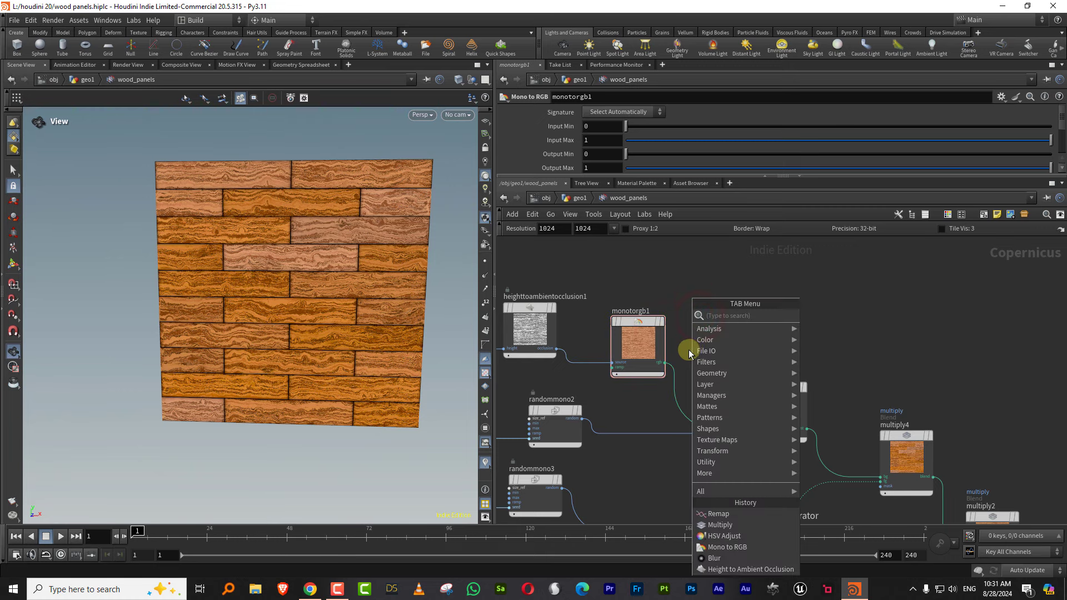
type("hsv")
left_click(842, 315)
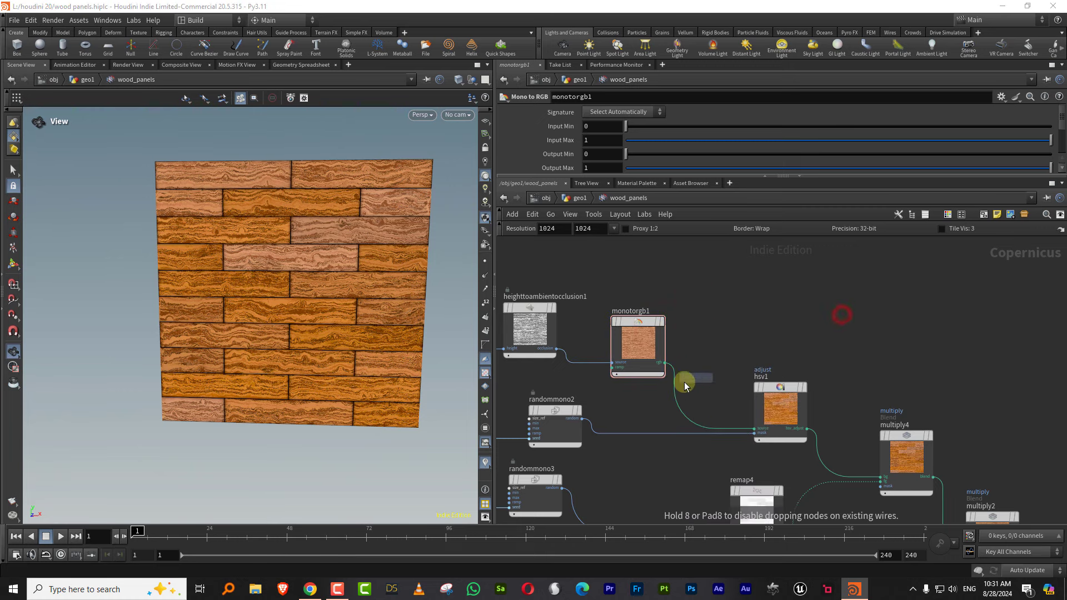
left_click(687, 384)
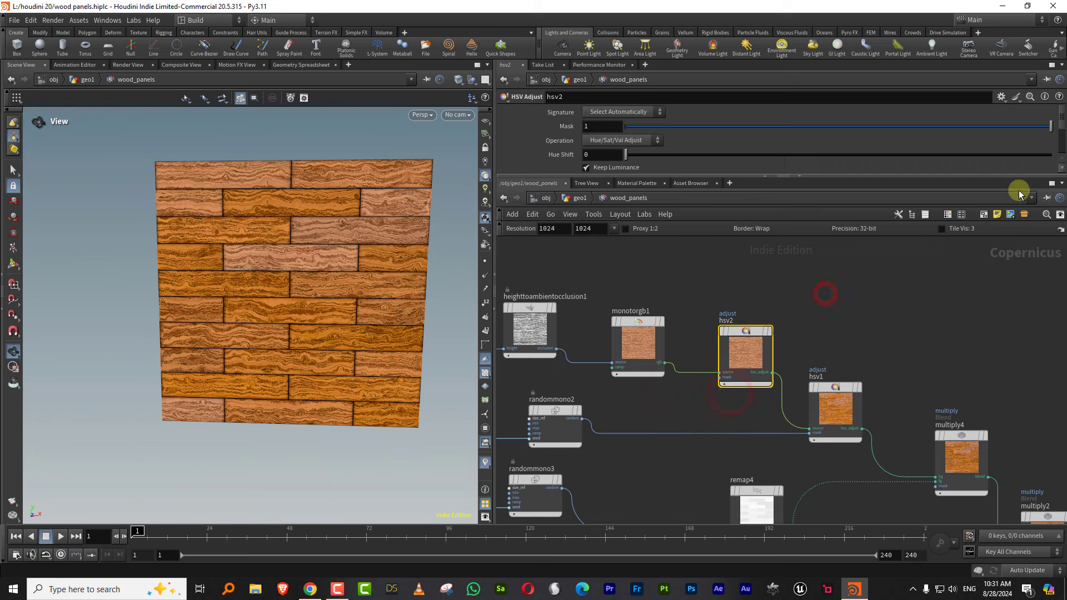
Shift the hue in hsv2 slightly towards red and set the output minimum of remap4 to 0.756
left_click_drag(1047, 155, 1047, 155)
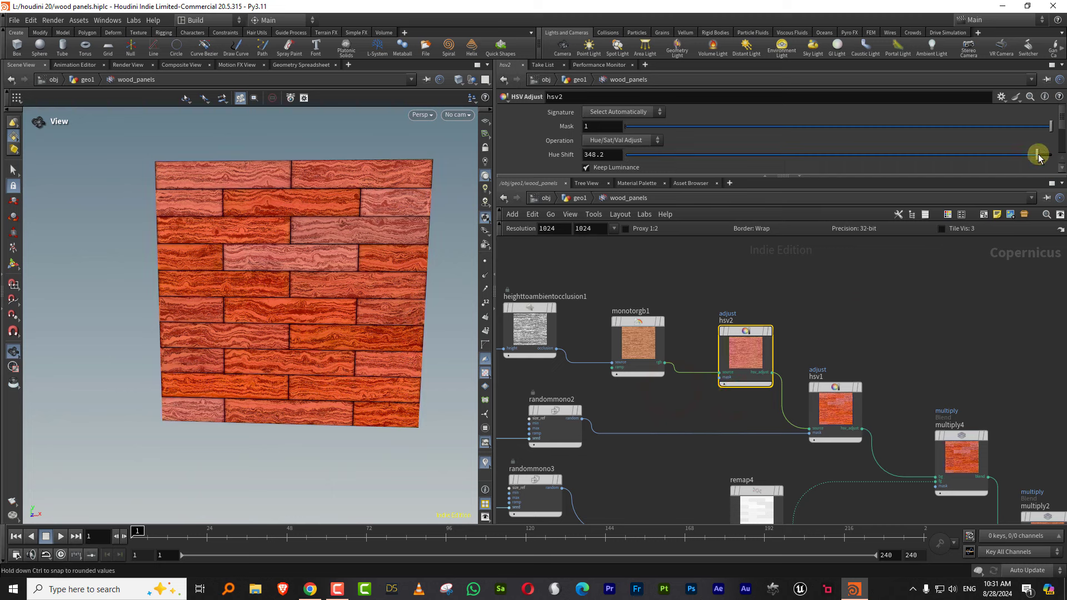
left_click(861, 401)
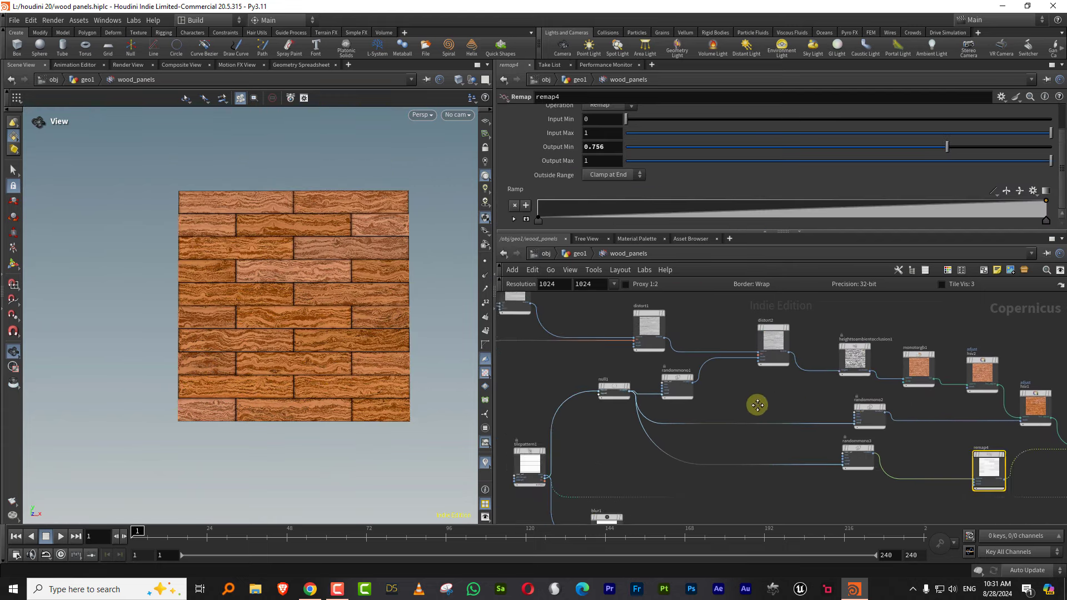
Set the seed of randommono1 to 30 to vary the grain distortion between the panels
scroll(760, 389, "up", 5)
left_click_drag(749, 382, 707, 388)
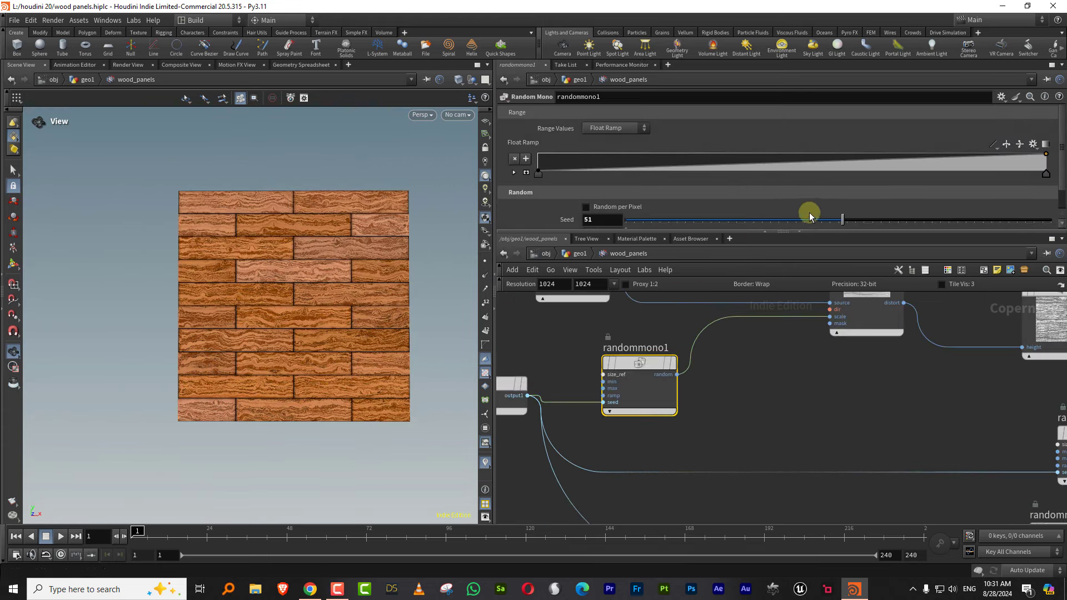
left_click_drag(802, 220, 751, 219)
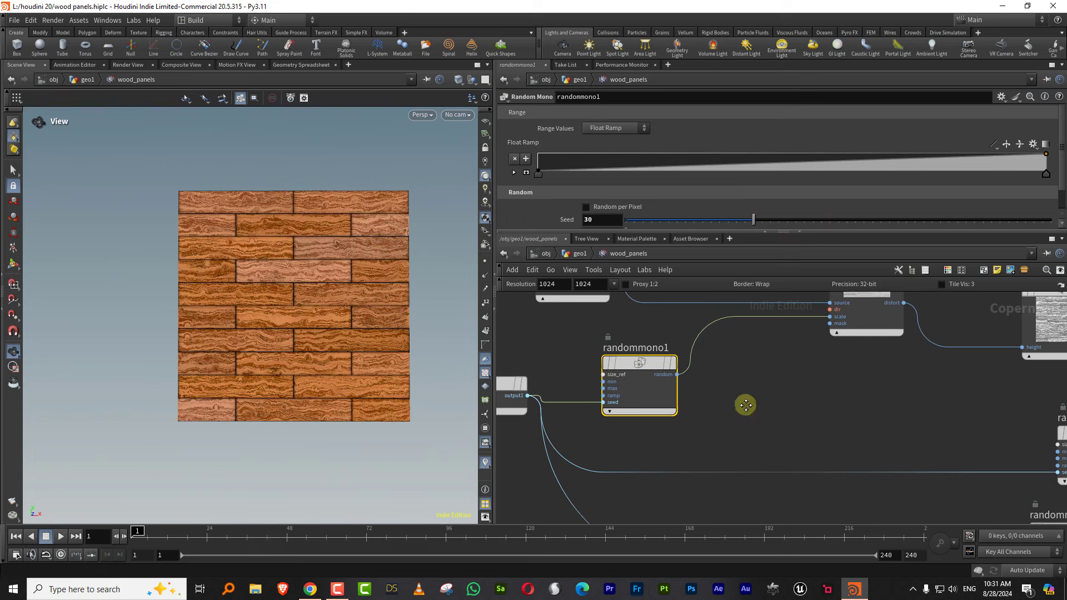
Set the roughness of fractalnoise3 to 0.486 to adjust the wood grain distortion
middle_click_drag(745, 405, 846, 409)
scroll(847, 410, "down", 2)
scroll(847, 410, "down", 2)
middle_click_drag(663, 393, 786, 391)
middle_click_drag(646, 359, 705, 370)
left_click_drag(710, 374, 640, 393)
left_click(729, 220)
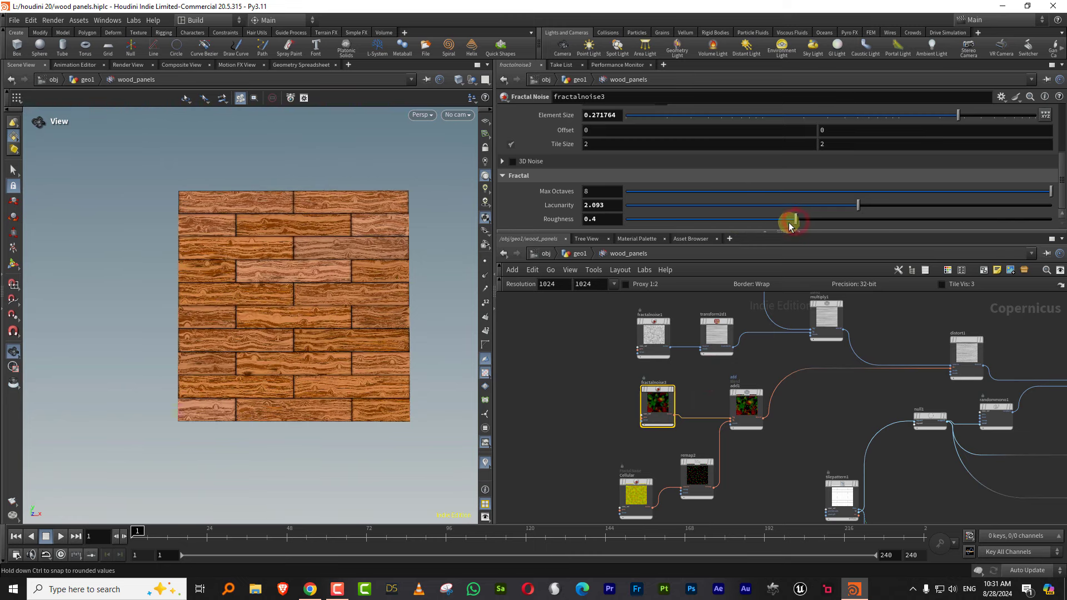
scroll(395, 298, "up", 3)
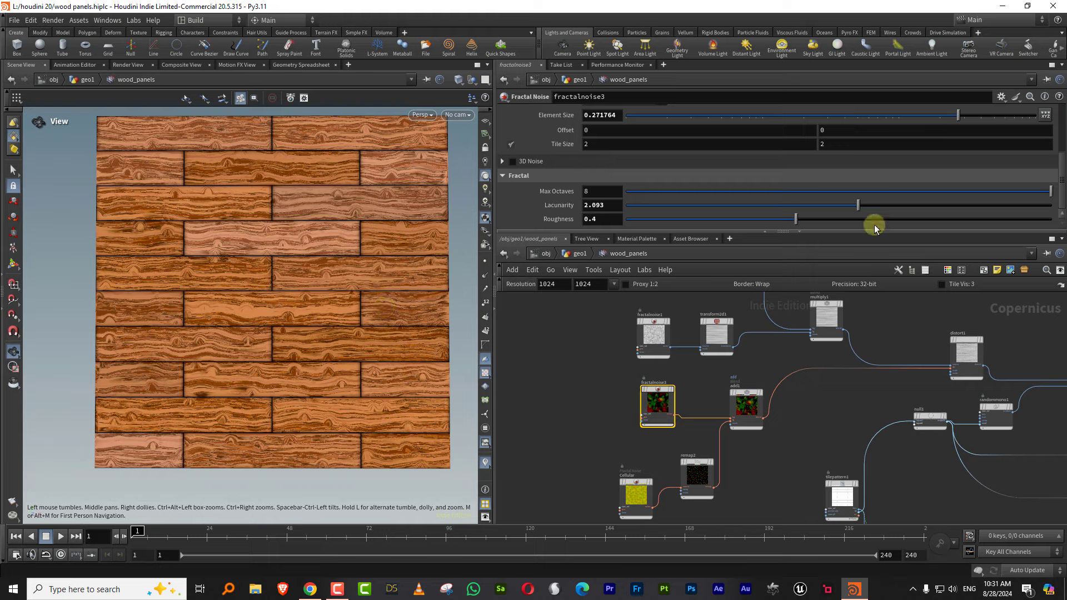
left_click(811, 219)
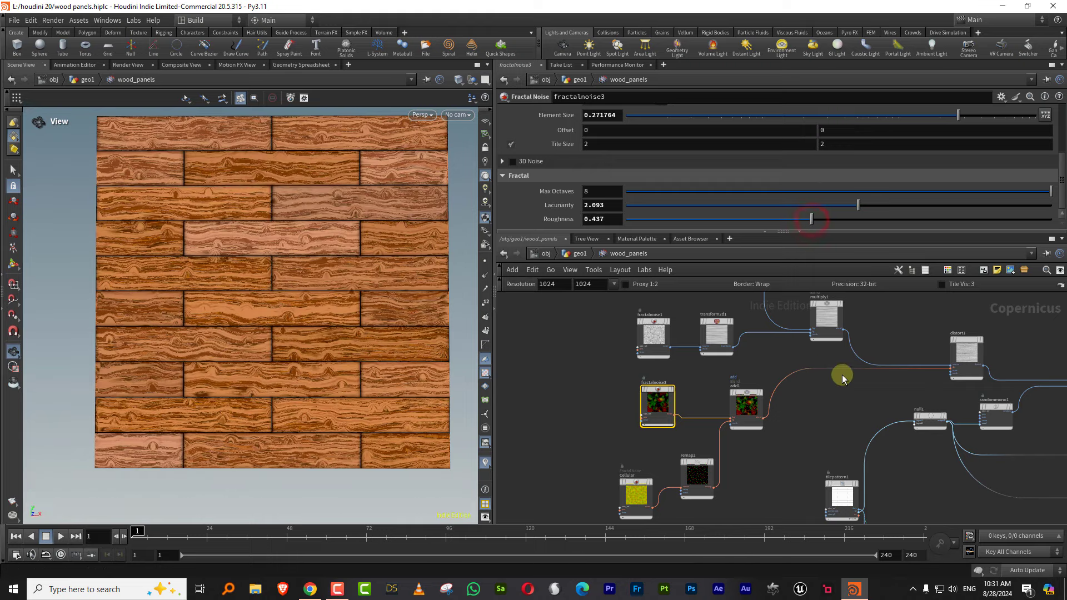
left_click(833, 219)
Set the height scale of heighttoambientocclusion1 to 0.786
middle_click_drag(869, 410, 752, 370)
scroll(760, 362, "down", 1)
middle_click_drag(831, 395, 660, 334)
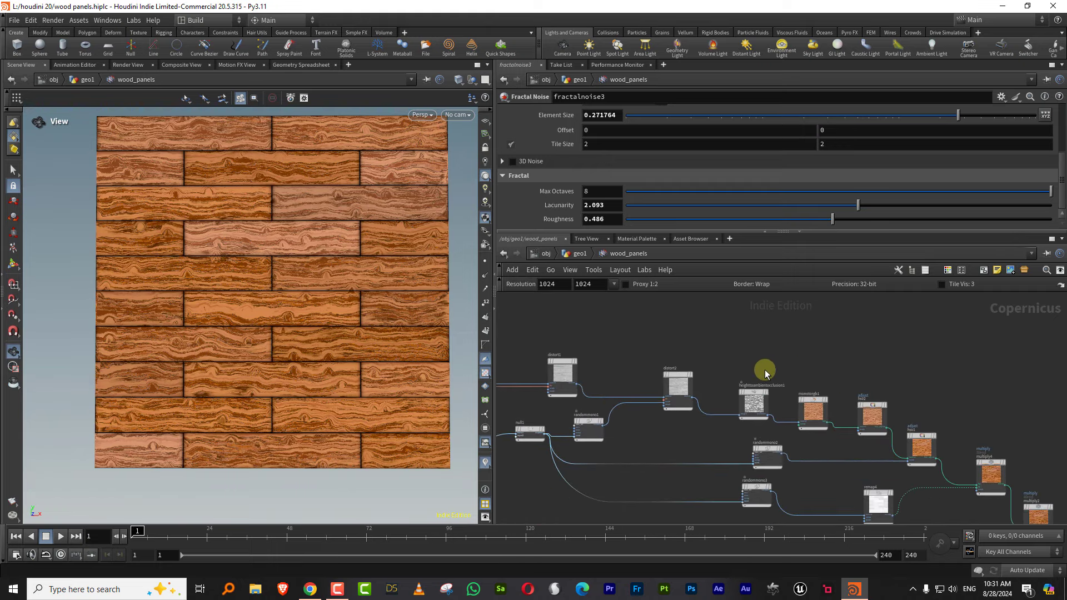
left_click_drag(730, 363, 785, 398)
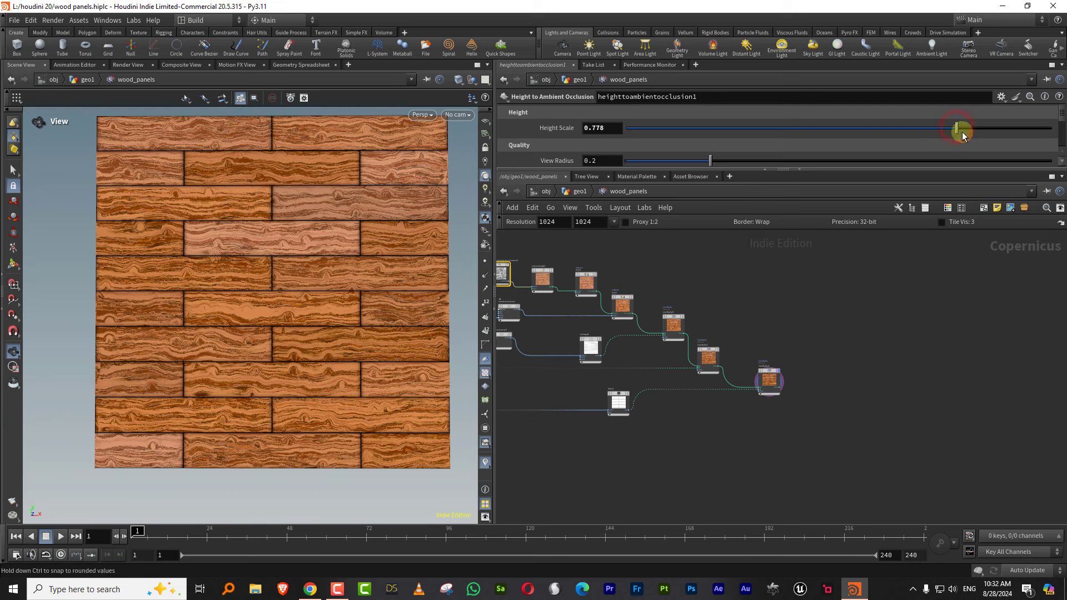
left_click_drag(962, 130, 960, 128)
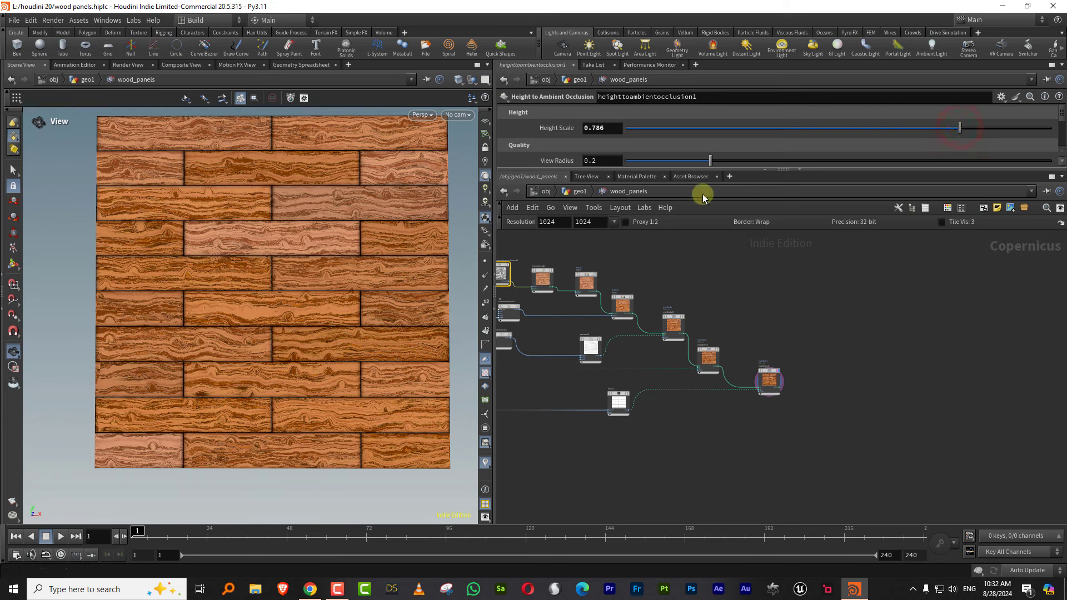
left_click_drag(693, 170, 703, 176)
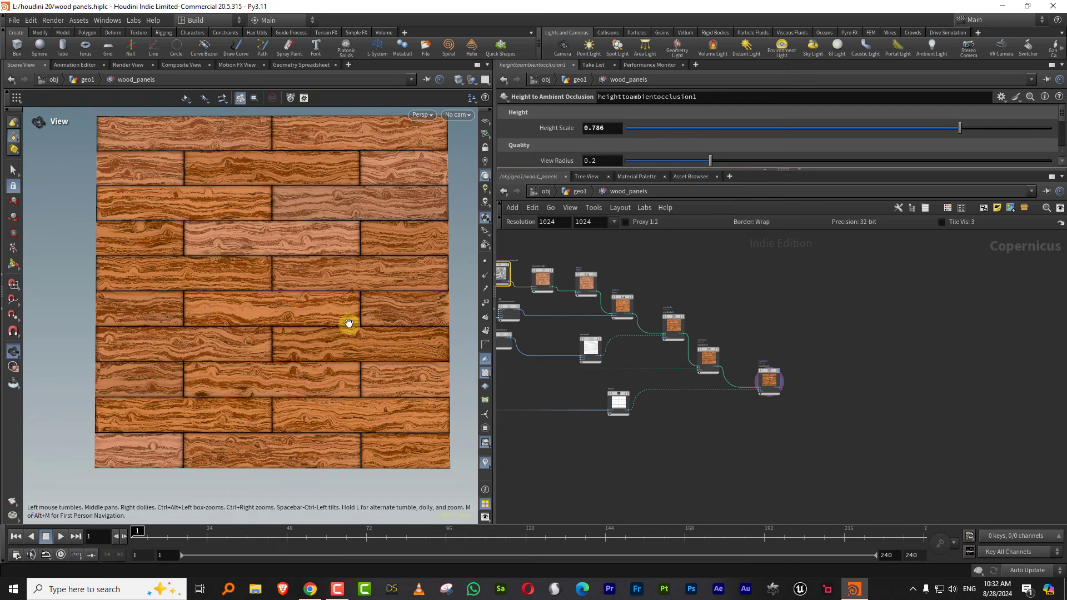
Add a Preview Material node beyond multiply3 at the end of the network
middle_click_drag(729, 448, 677, 424)
scroll(680, 423, "up", 1)
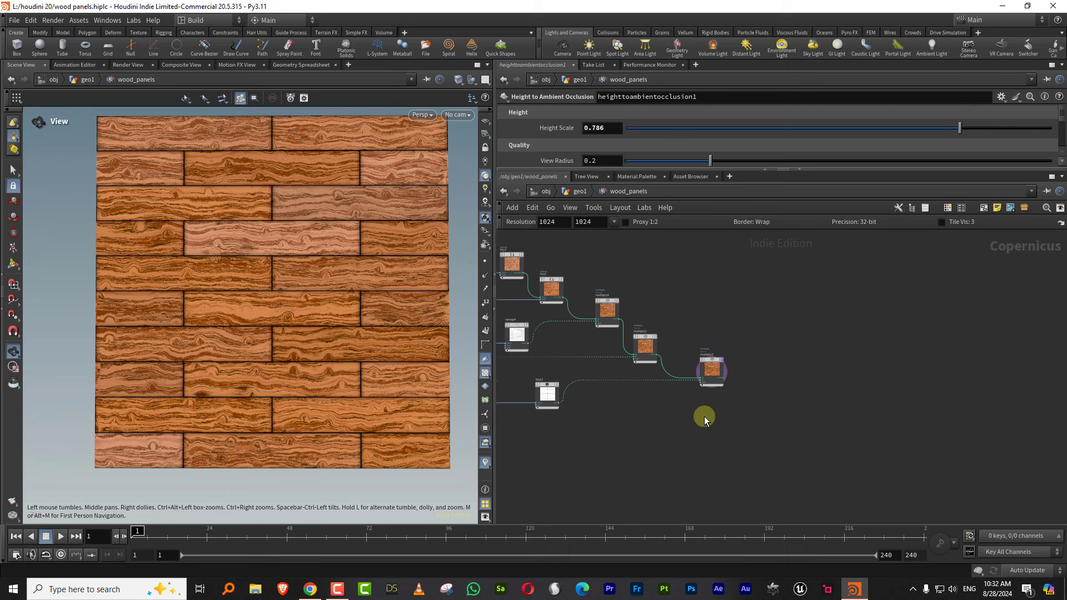
right_click(716, 411)
type("mate")
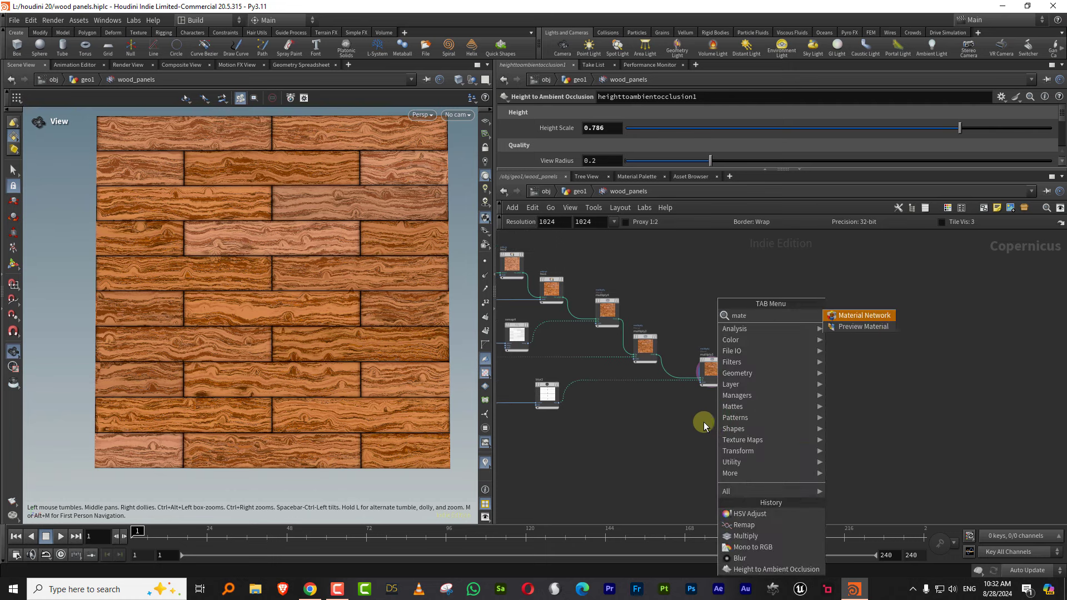
type("r")
left_click(867, 327)
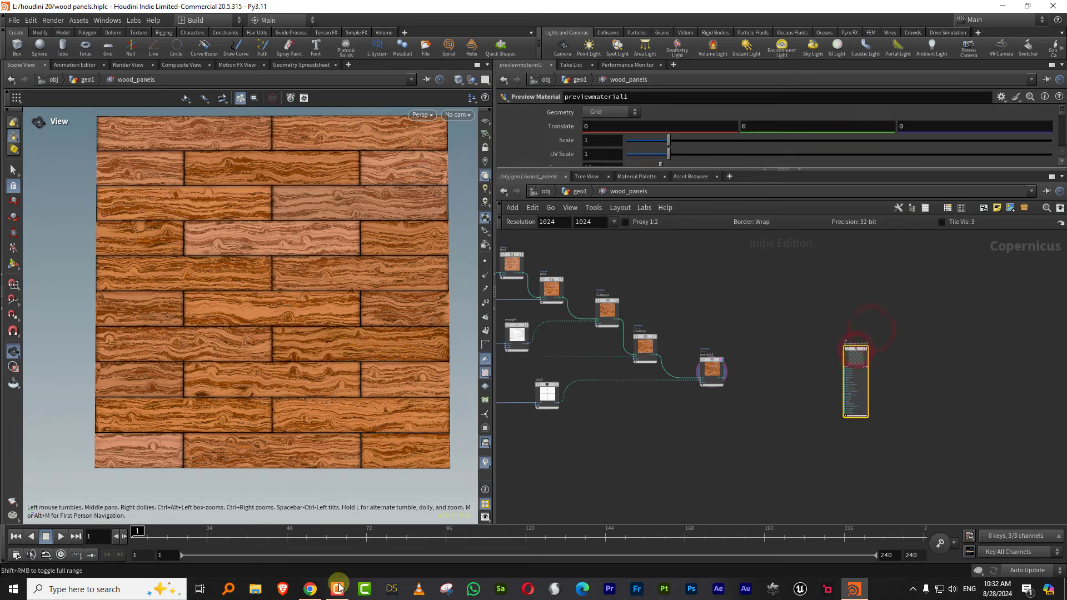
Connect multiply3's output to the basecolor input of previewmaterial1 and display the material in the viewport
scroll(756, 364, "up", 5)
left_click(613, 377)
middle_click_drag(933, 349, 727, 369)
left_click(785, 369)
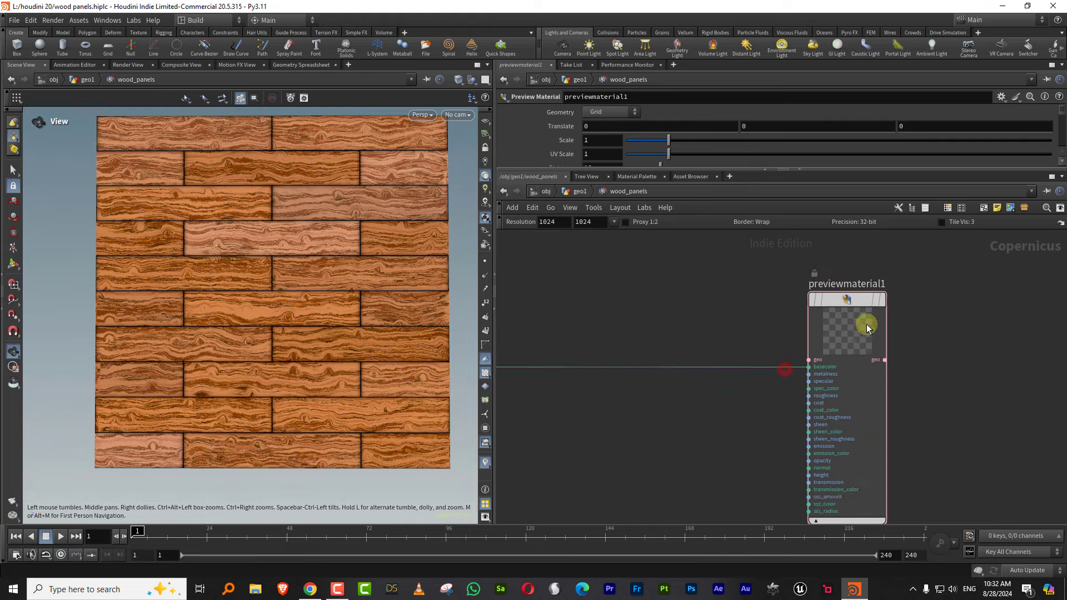
left_click(878, 299)
left_click(883, 300)
left_click(867, 300)
left_click_drag(253, 324, 286, 309)
Move randommono2, randommono3 and heighttoambientocclusion1 further upstream to open up space before monotorgb1 and remap4
middle_click_drag(610, 415, 734, 384)
scroll(703, 367, "down", 4)
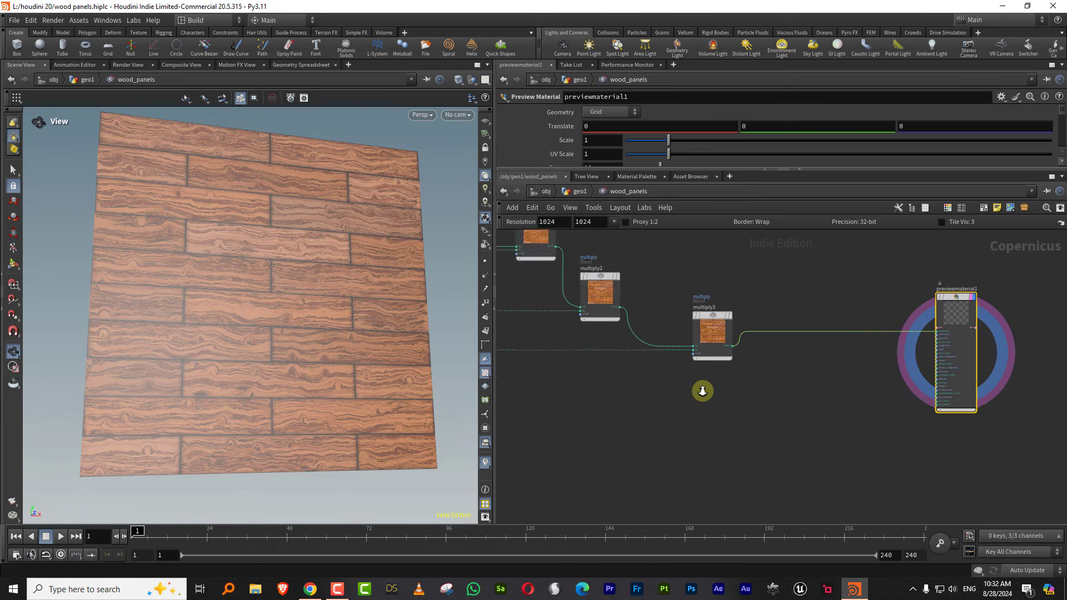
scroll(703, 391, "down", 3)
middle_click_drag(555, 378, 811, 406)
middle_click_drag(694, 384, 701, 404)
scroll(640, 311, "up", 3)
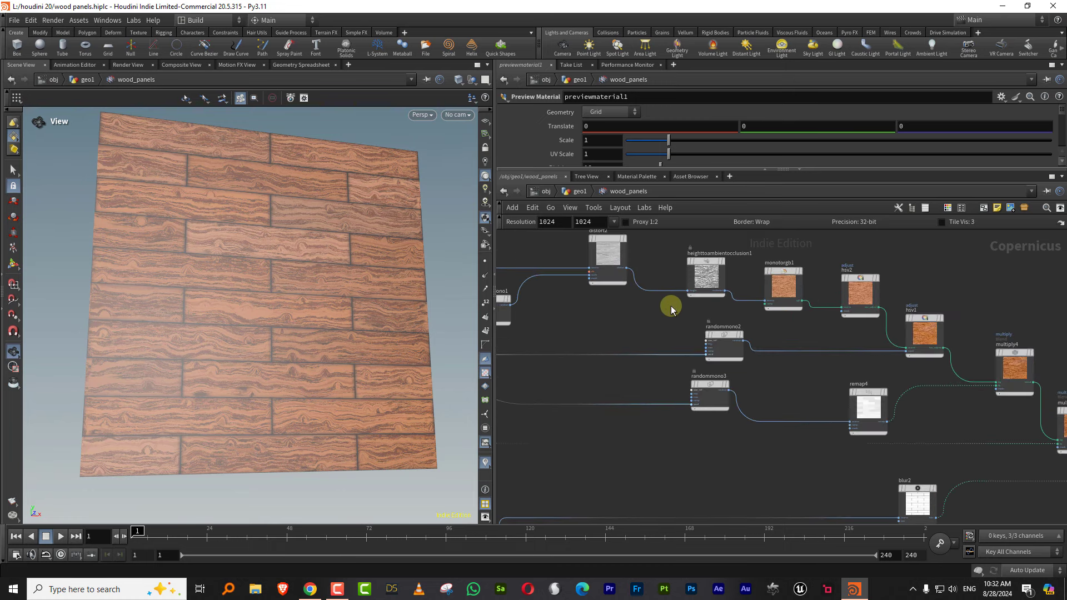
left_click(721, 335)
left_click_drag(660, 320, 633, 389)
scroll(660, 433, "down", 3)
middle_click_drag(660, 461, 682, 397)
scroll(682, 397, "up", 1)
middle_click_drag(719, 277, 682, 365)
scroll(683, 293, "up", 2)
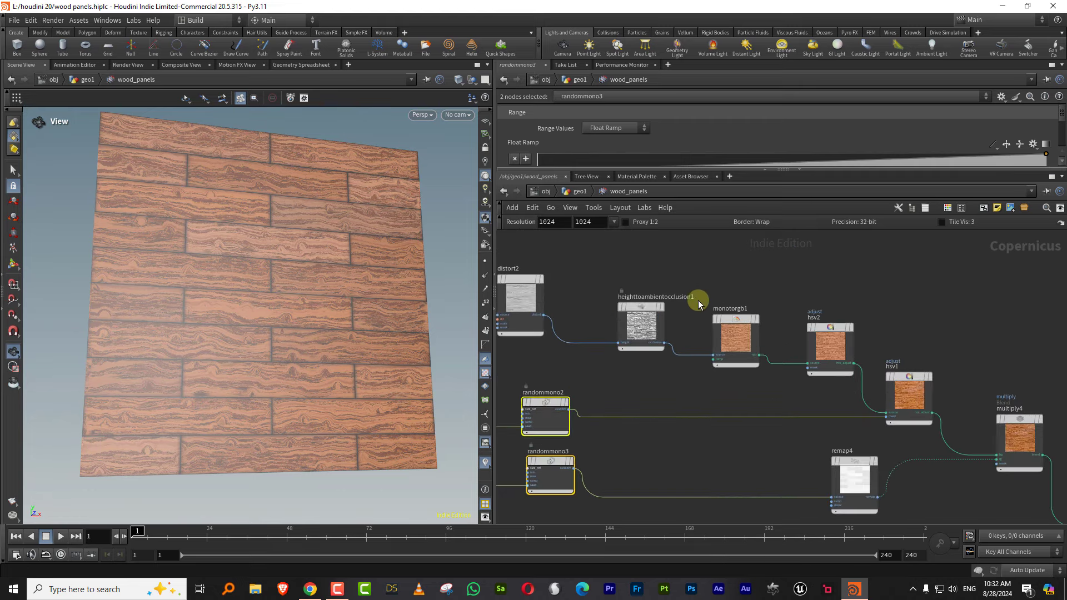
left_click(639, 300)
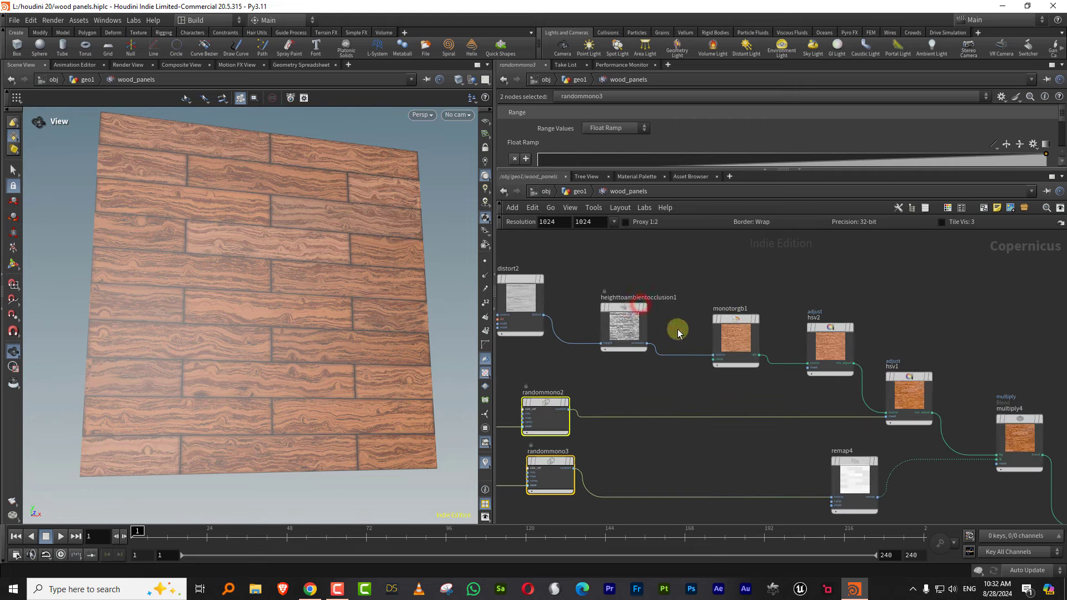
Add a Multiply blend node to the network below blur2
scroll(672, 348, "down", 3)
scroll(671, 367, "down", 3)
left_click(685, 456)
key("Tab")
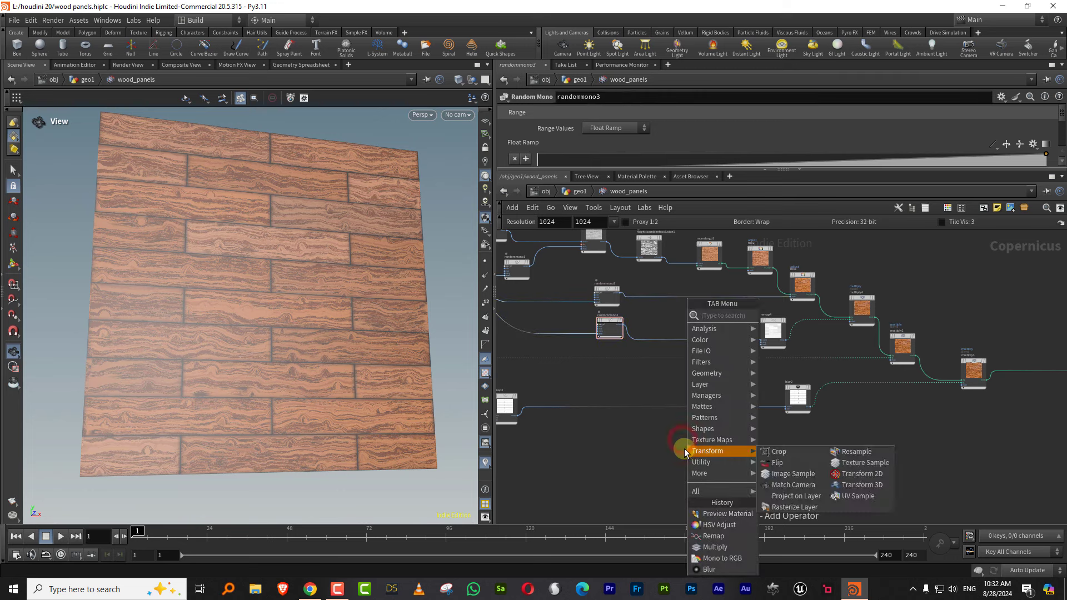
type("mul")
left_click(796, 315)
left_click(789, 461)
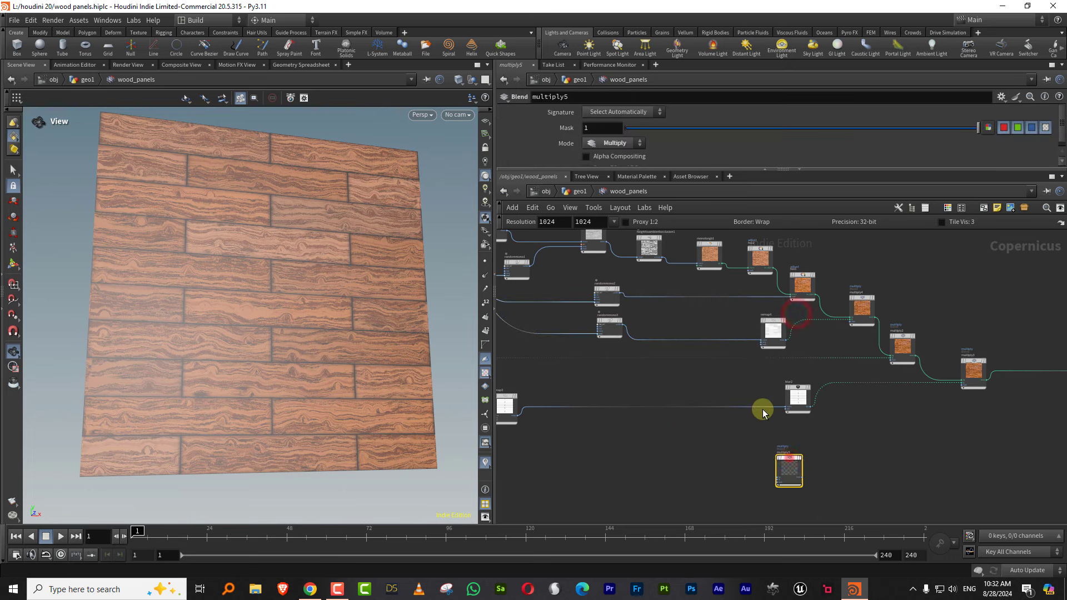
Connect heighttoambientocclusion1's output to the bg input of multiply5
scroll(688, 377, "up", 2)
middle_click_drag(692, 232, 652, 337)
left_click(610, 330)
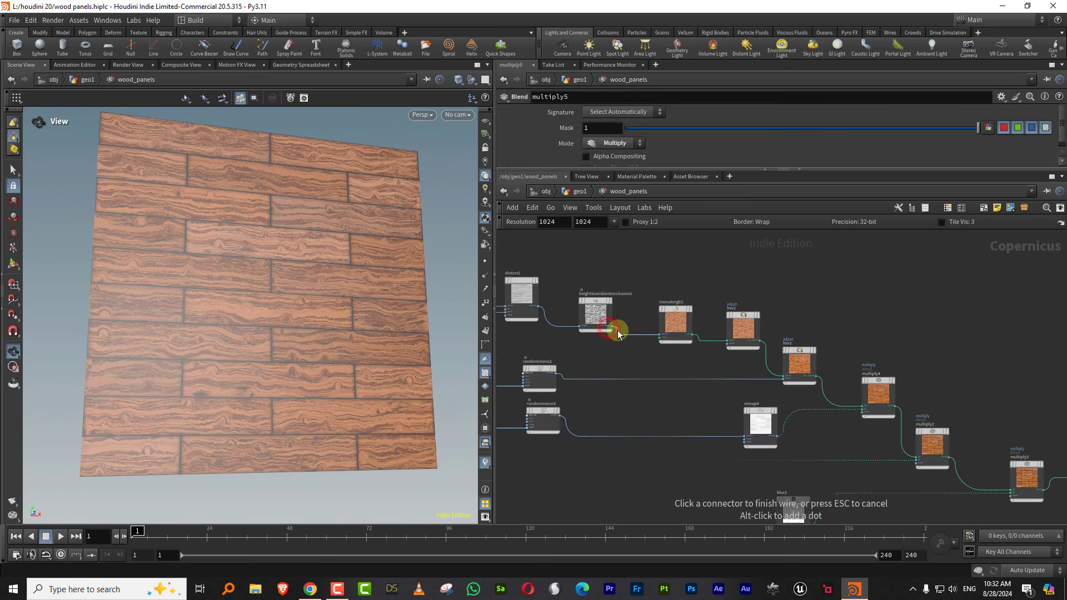
scroll(676, 300, "down", 10)
left_click(757, 363)
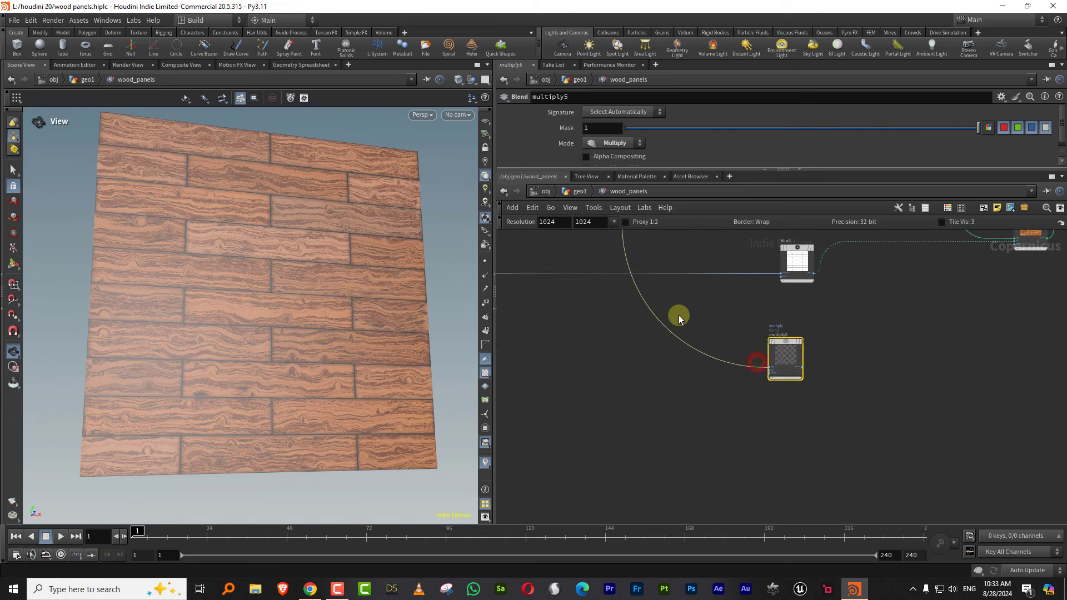
Add a dot on tilepattern1's output wire passing above blur1 and branch it into multiply5's fg input
middle_click_drag(678, 316, 823, 412)
middle_click_drag(606, 346, 660, 445)
scroll(660, 445, "up", 1)
middle_click_drag(810, 361, 863, 395)
middle_click_drag(710, 382, 758, 329)
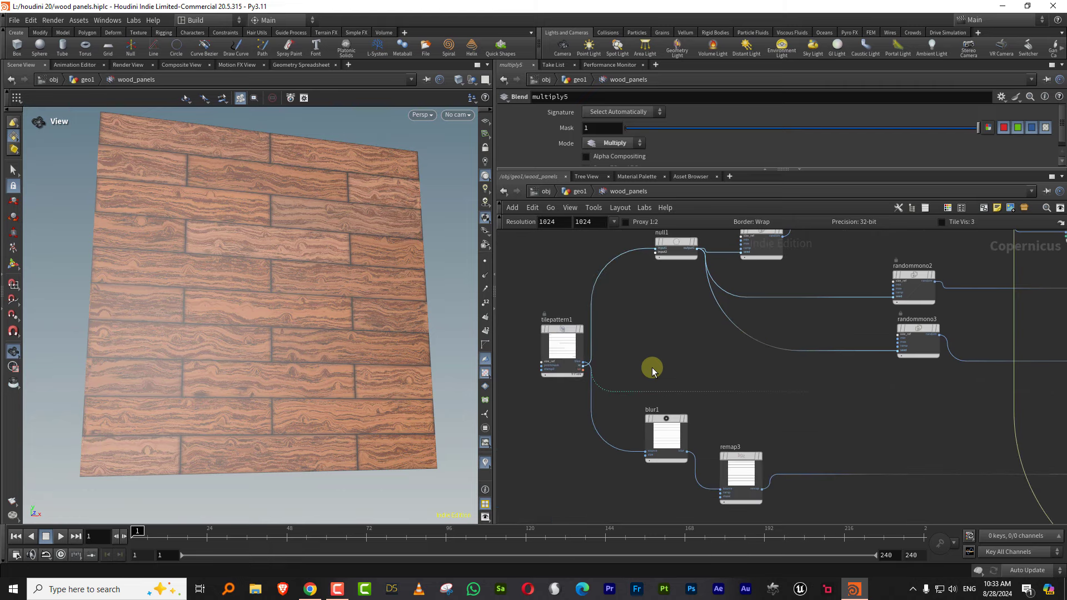
left_click(781, 389)
middle_click_drag(834, 414, 601, 365)
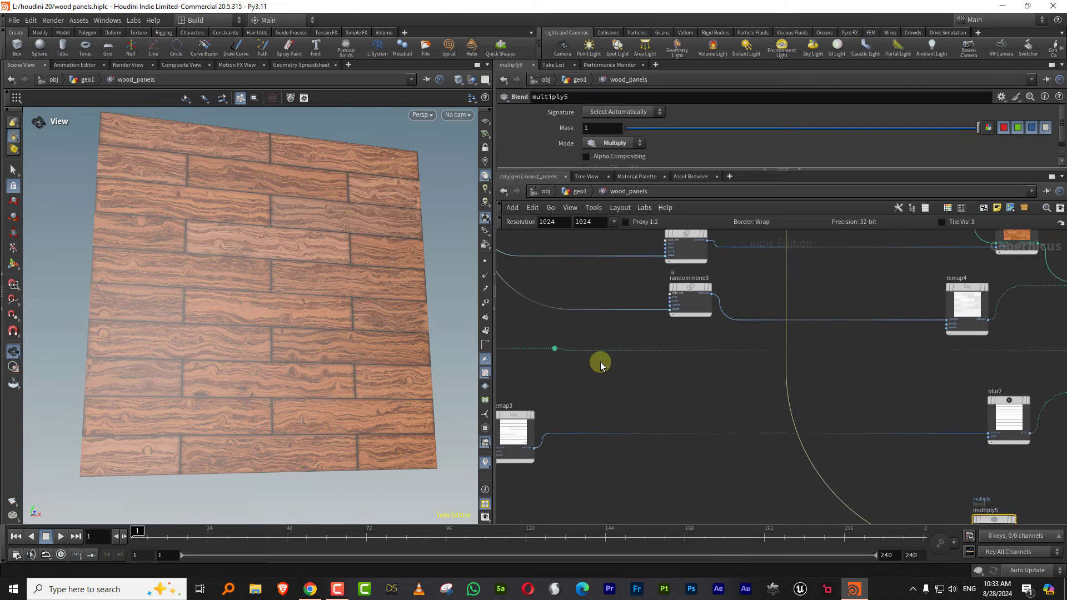
left_click(557, 350)
middle_click_drag(775, 473, 588, 300)
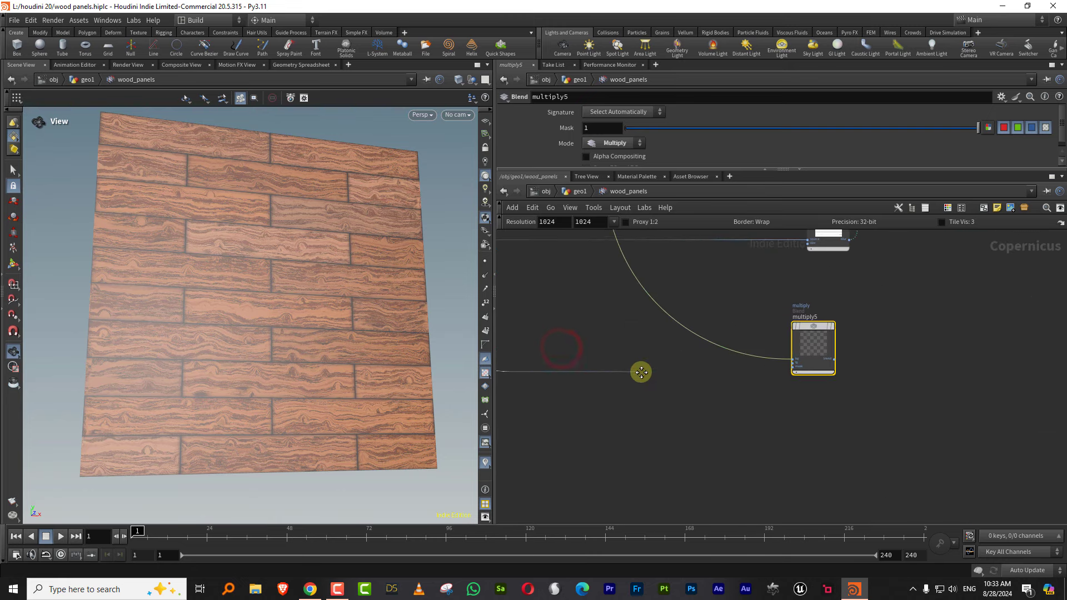
left_click(770, 364)
Display multiply5 in the viewport and move the node further downstream, beyond blur2
scroll(846, 341, "up", 3)
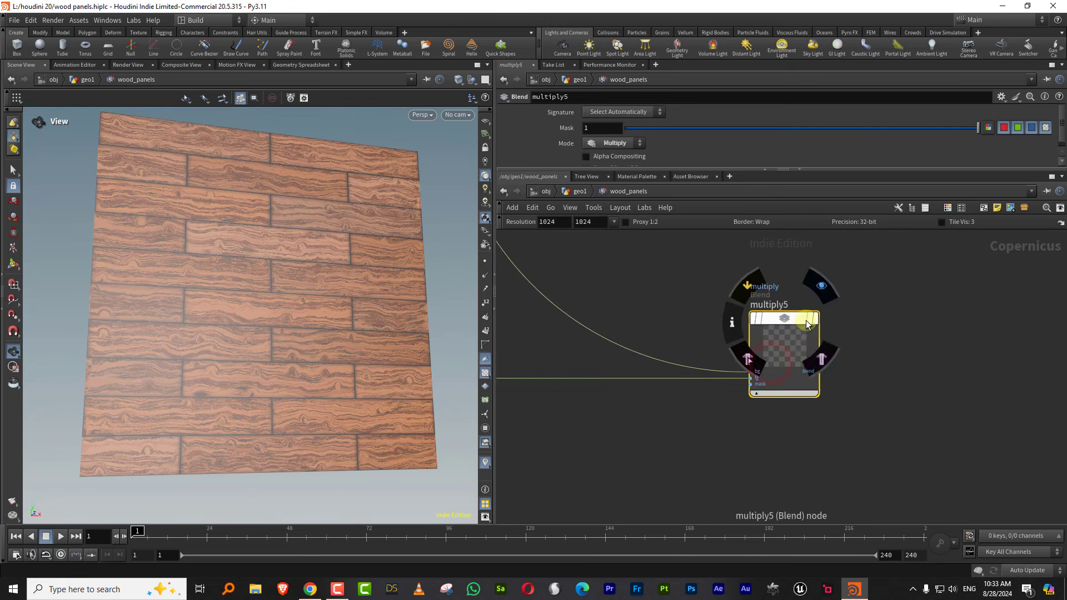
left_click(812, 318)
left_click_drag(325, 316, 292, 345)
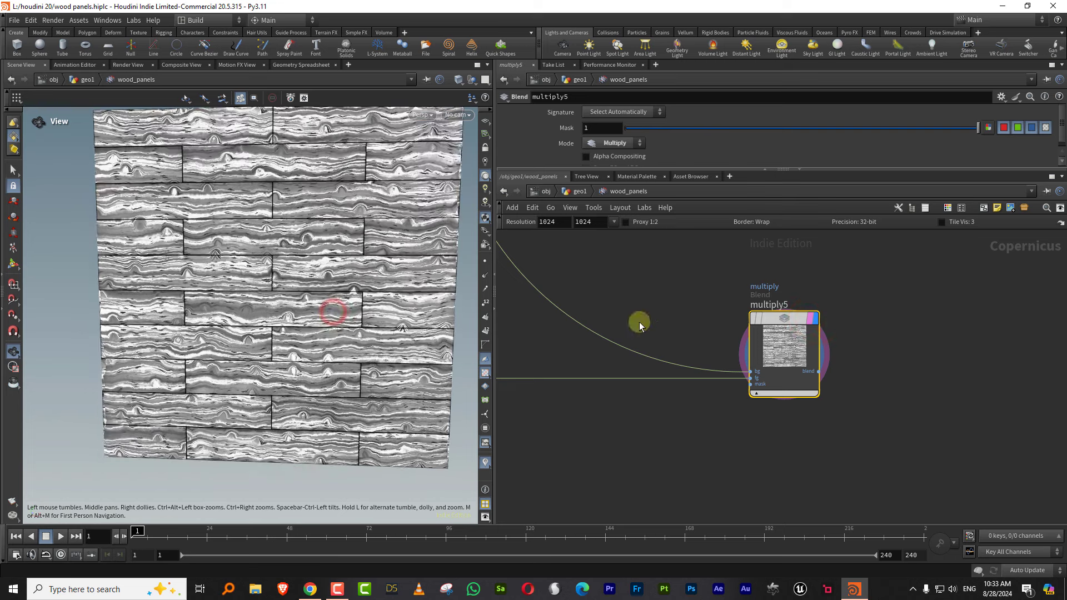
middle_click_drag(910, 336, 803, 383)
scroll(813, 363, "down", 2)
middle_click_drag(877, 358, 719, 417)
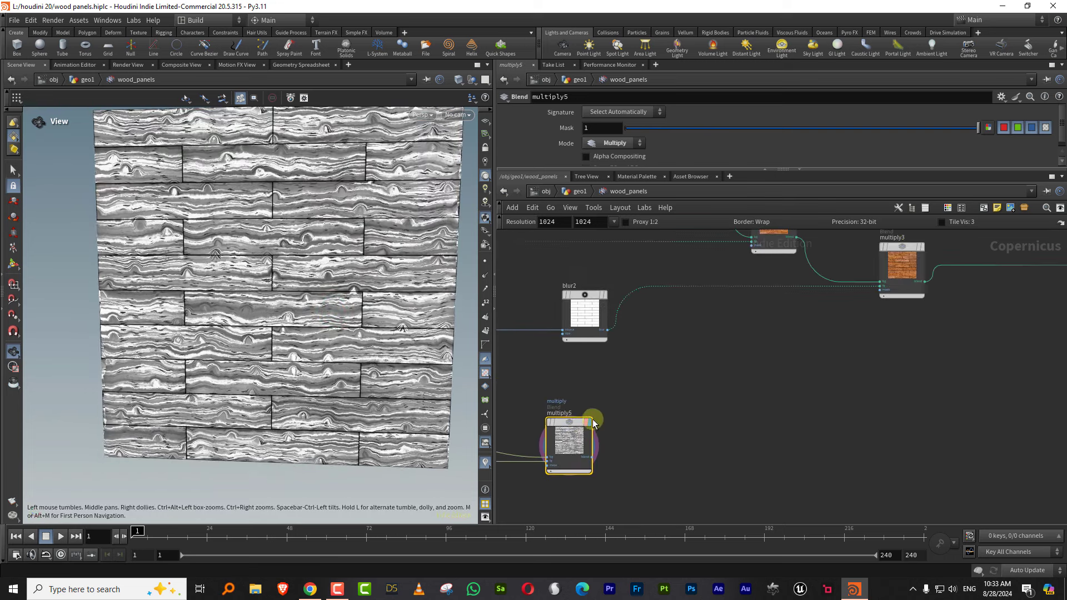
left_click_drag(577, 424, 748, 401)
middle_click_drag(779, 366, 752, 374)
middle_click_drag(909, 312, 832, 313)
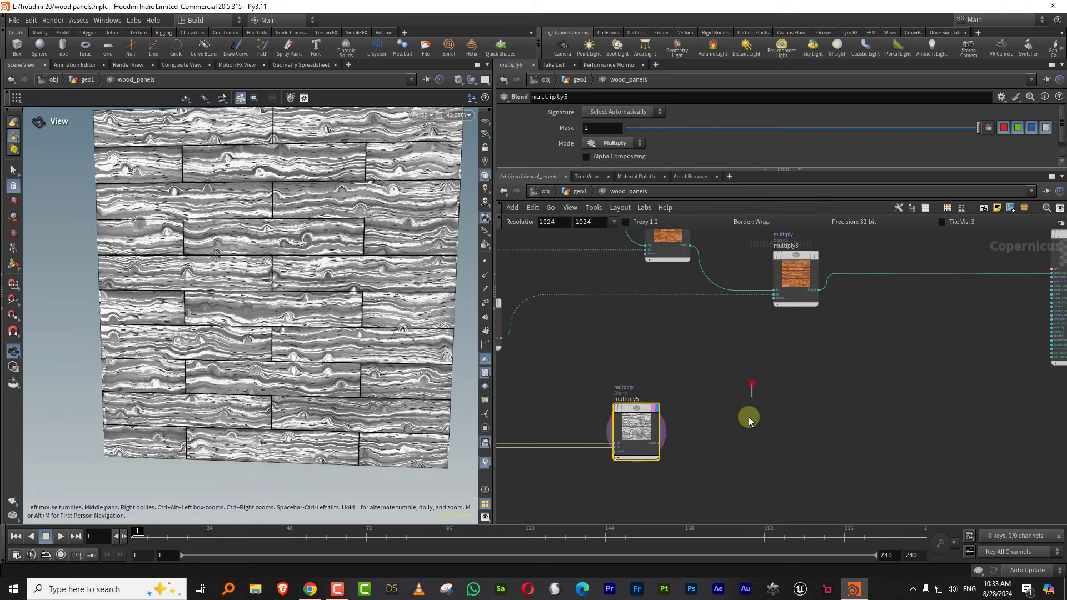
Add a Remap node after multiply5 and connect multiply5's output to its source input
key("Tab")
type("rem")
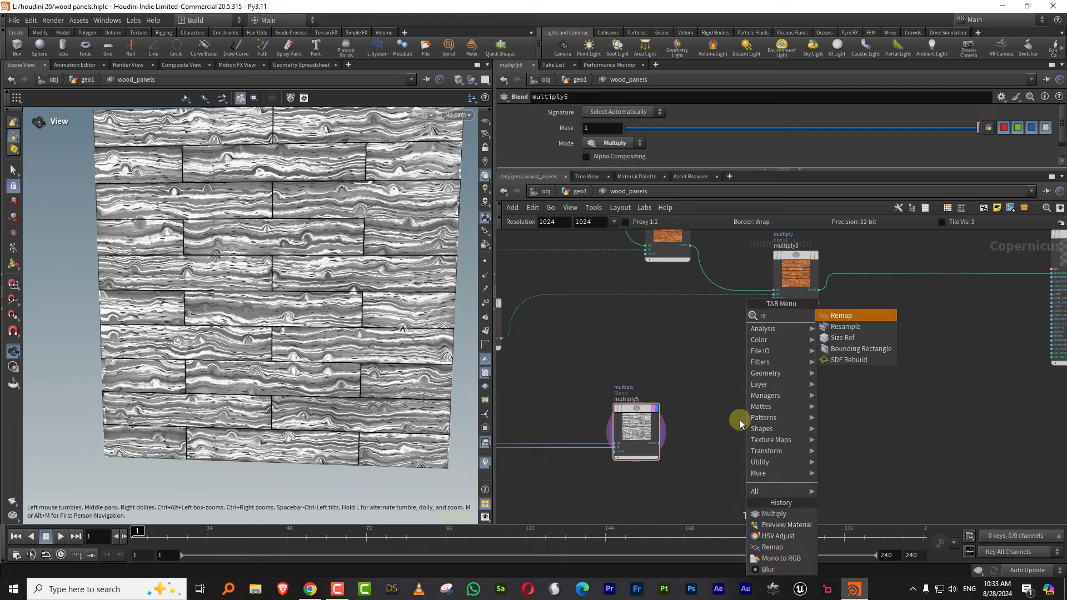
left_click(841, 316)
left_click(802, 383)
left_click(660, 443)
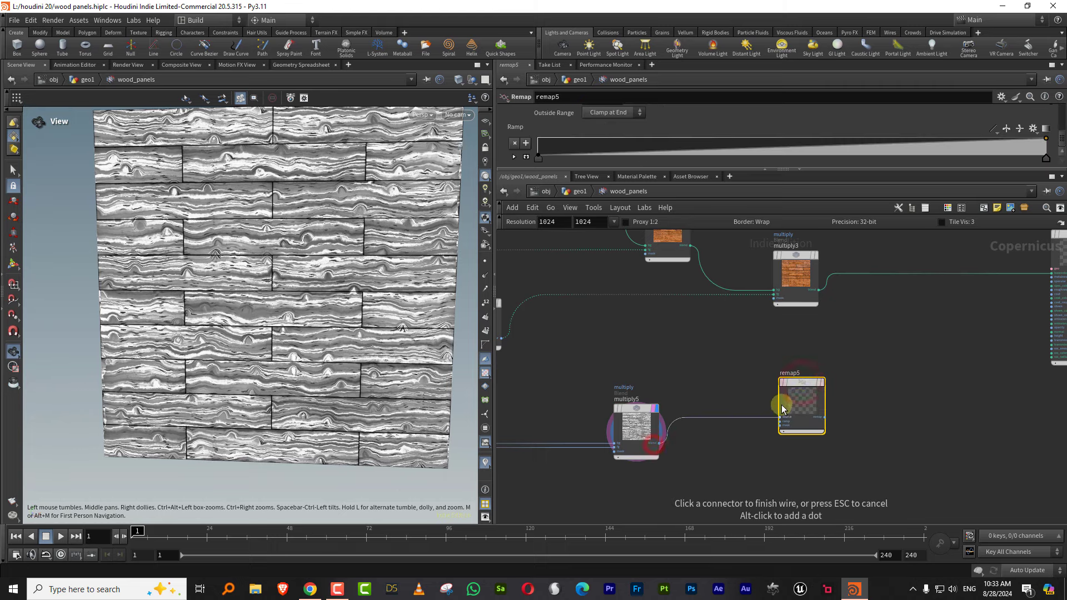
left_click(781, 417)
Rename the new Remap node as roughness
middle_click_drag(886, 360, 688, 396)
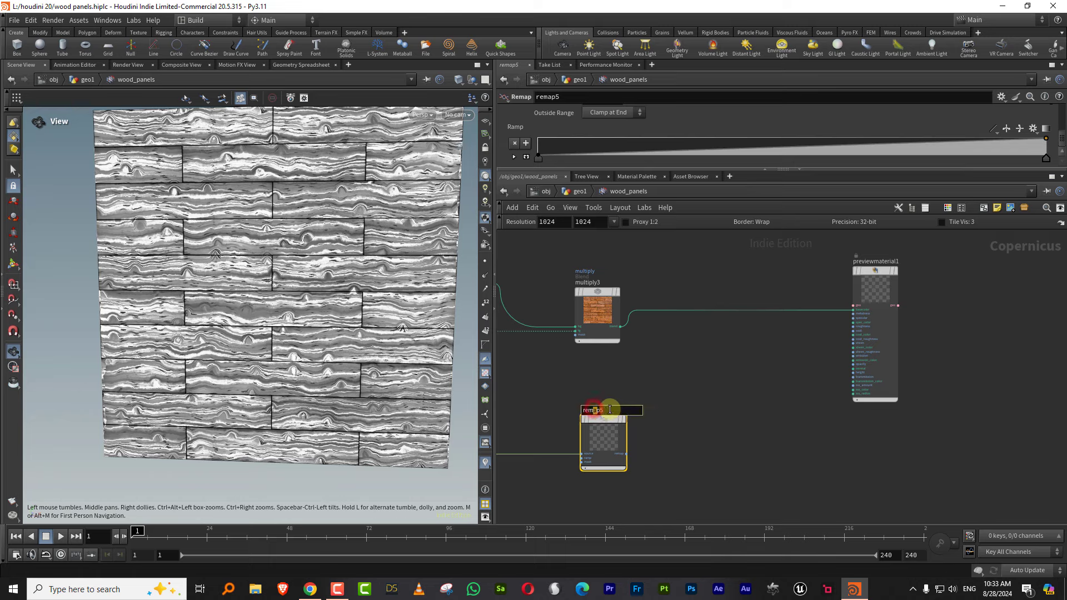
double_click(610, 410)
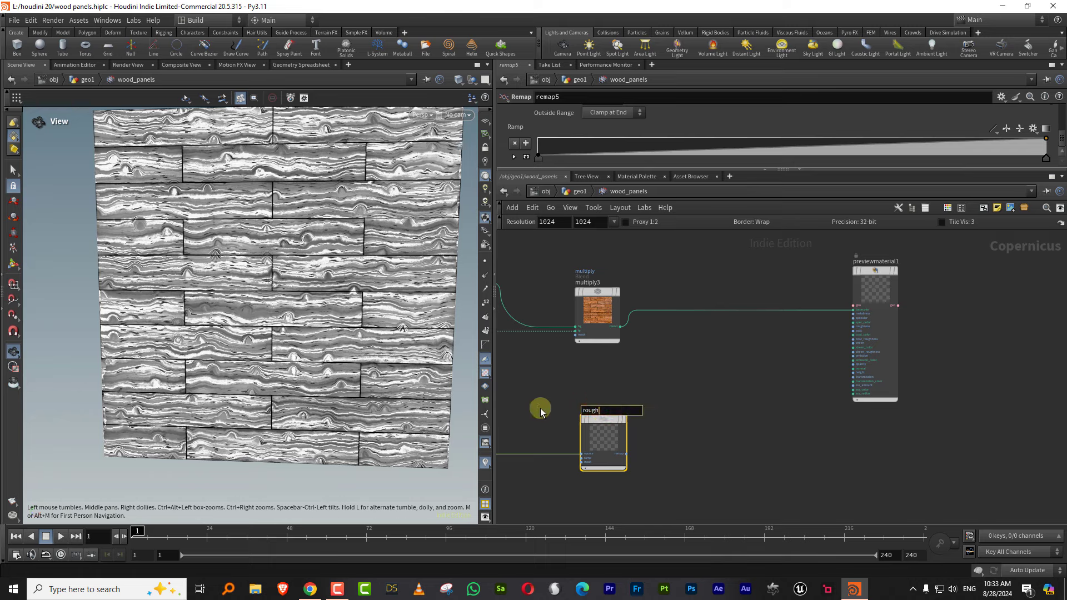
type("roughness")
key("Return")
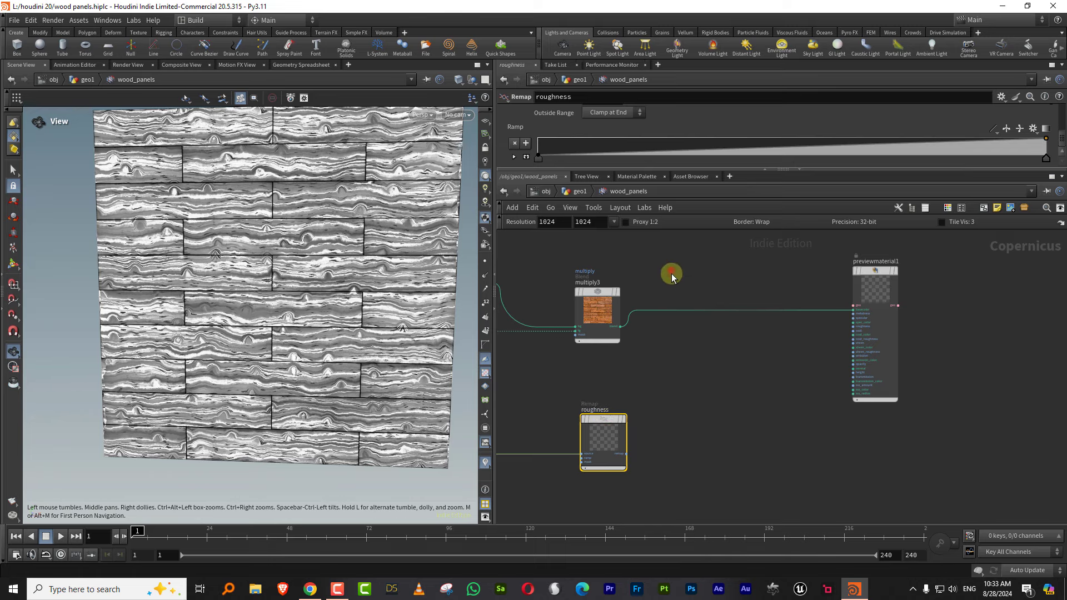
Insert a Null node on the wire between multiply3 and previewmaterial1 and rename it Colour
key("Tab")
type("nl")
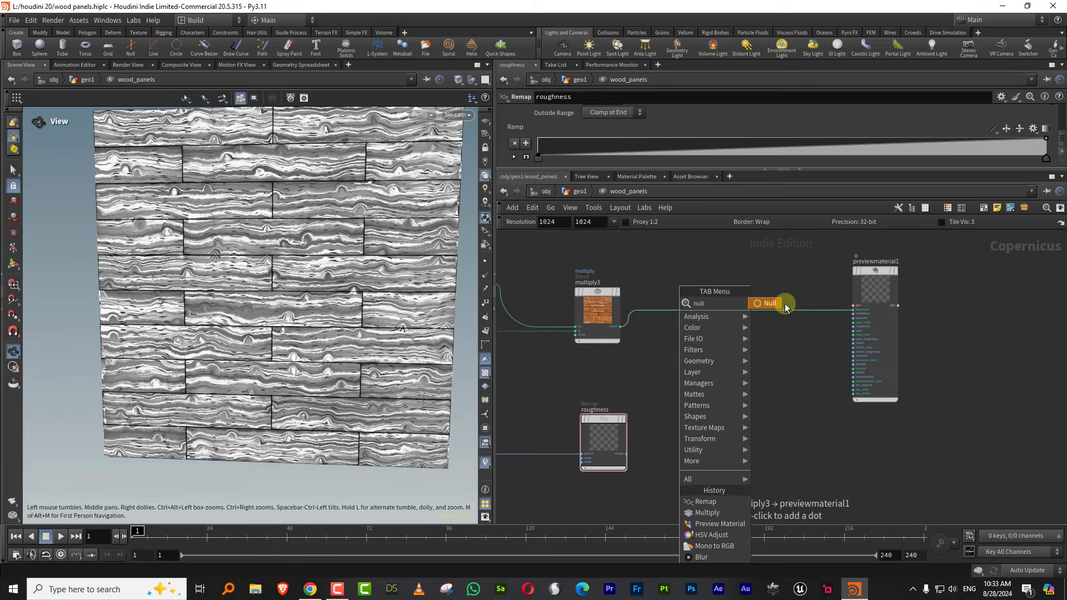
left_click(778, 303)
left_click(710, 309)
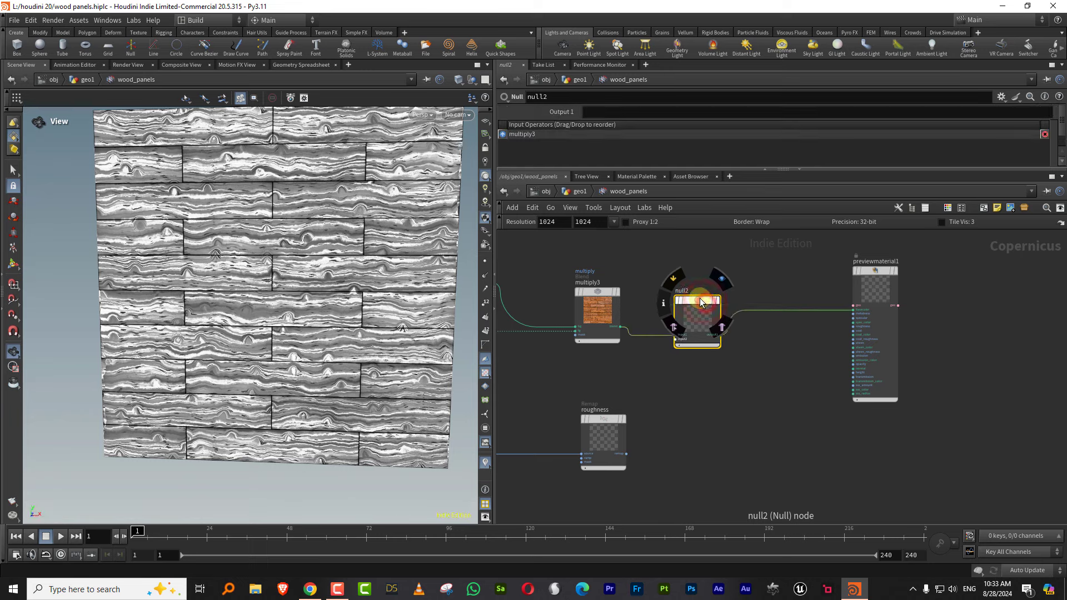
double_click(697, 290)
left_click_drag(703, 290, 537, 296)
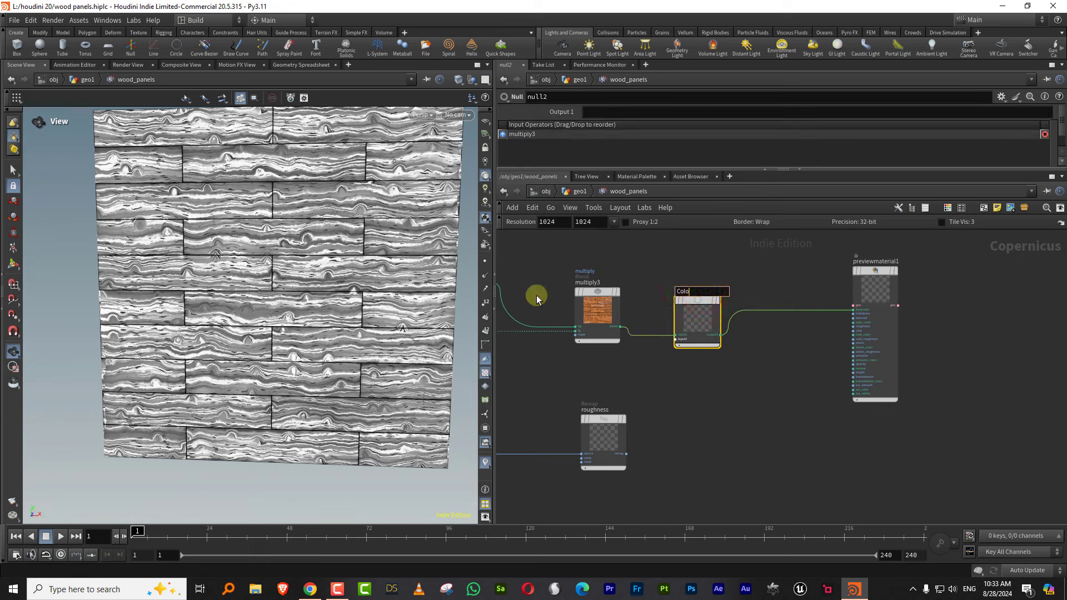
type("Colour")
key("Return")
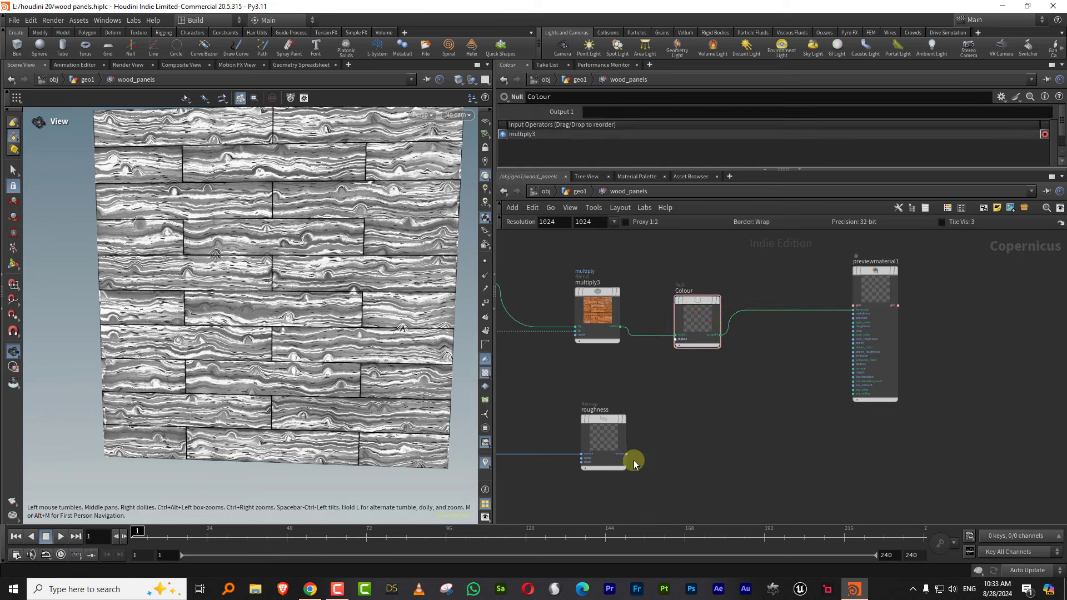
Connect the roughness node's output to previewmaterial1's roughness input and display the material in the viewport
left_click(625, 453)
scroll(645, 425, "up", 3)
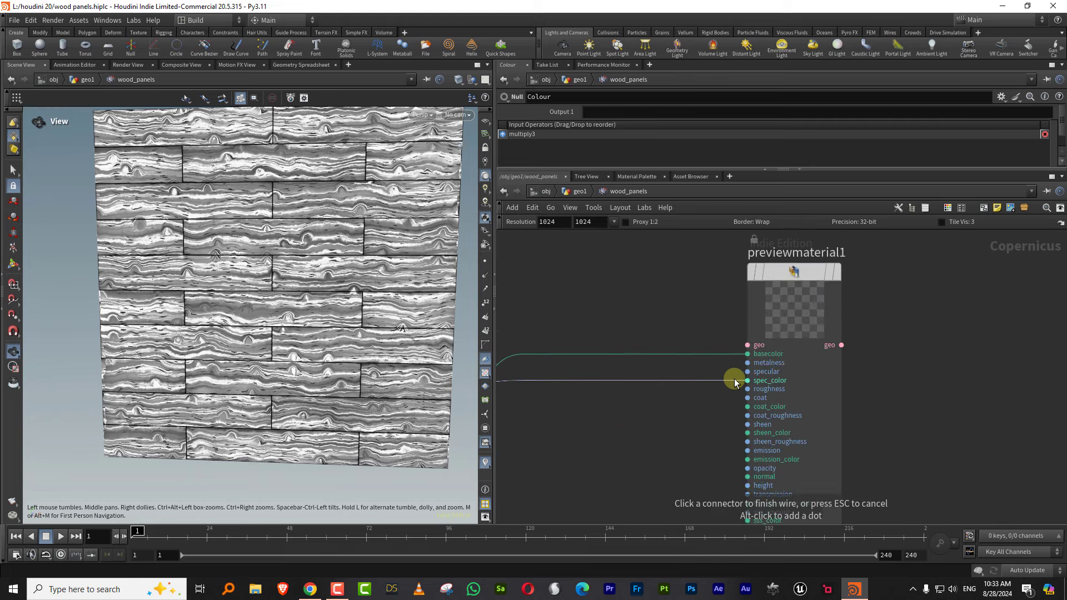
left_click(735, 389)
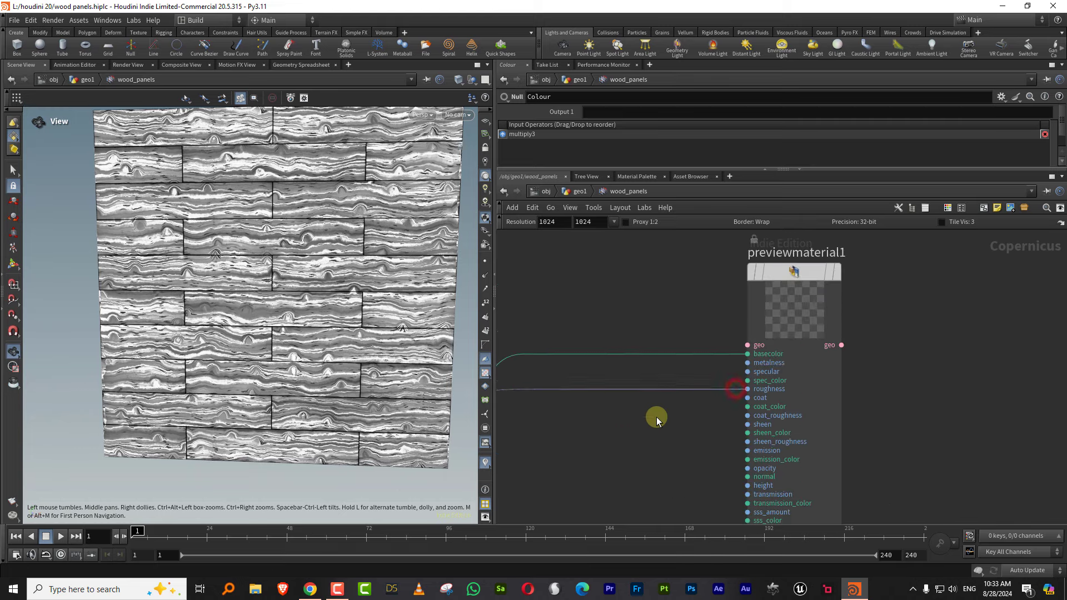
left_click(836, 272)
left_click_drag(371, 298, 460, 321)
Move the roughness node beneath the Colour node and set its Output Max to 0.397
middle_click_drag(612, 471, 759, 344)
scroll(747, 348, "down", 3)
left_click_drag(594, 382, 687, 397)
left_click_drag(768, 381, 679, 419)
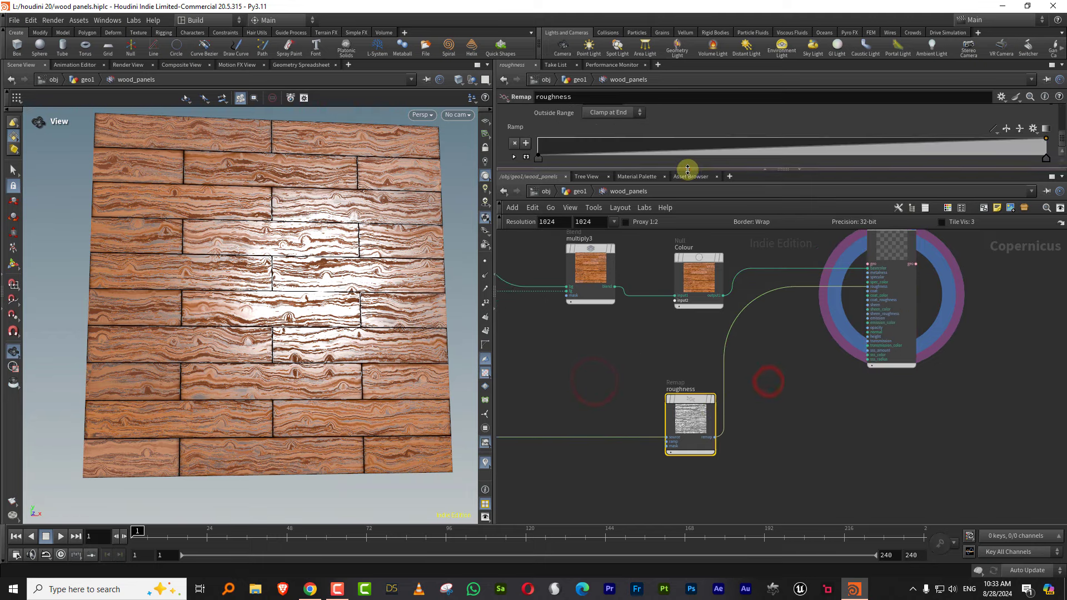
left_click_drag(689, 169, 689, 314)
left_click_drag(635, 189, 637, 184)
left_click_drag(920, 210, 716, 217)
mouse_move(344, 262)
left_mouse_down()
mouse_move(381, 267)
mouse_move(359, 270)
left_mouse_up()
Set previewmaterial1's Default Specular to 0.243
left_click(900, 400)
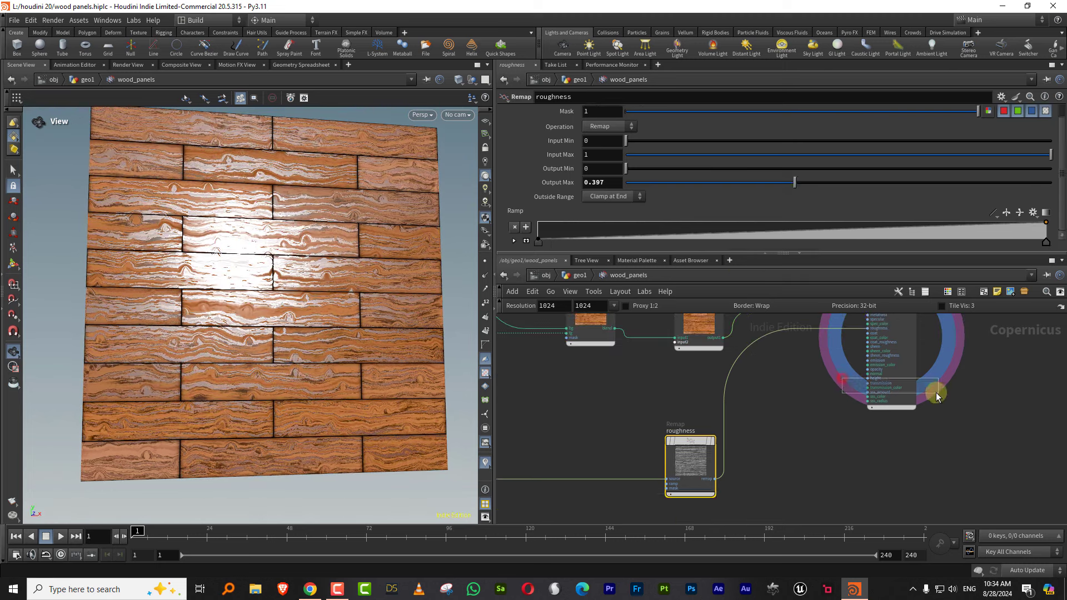
left_click_drag(1059, 164, 1060, 186)
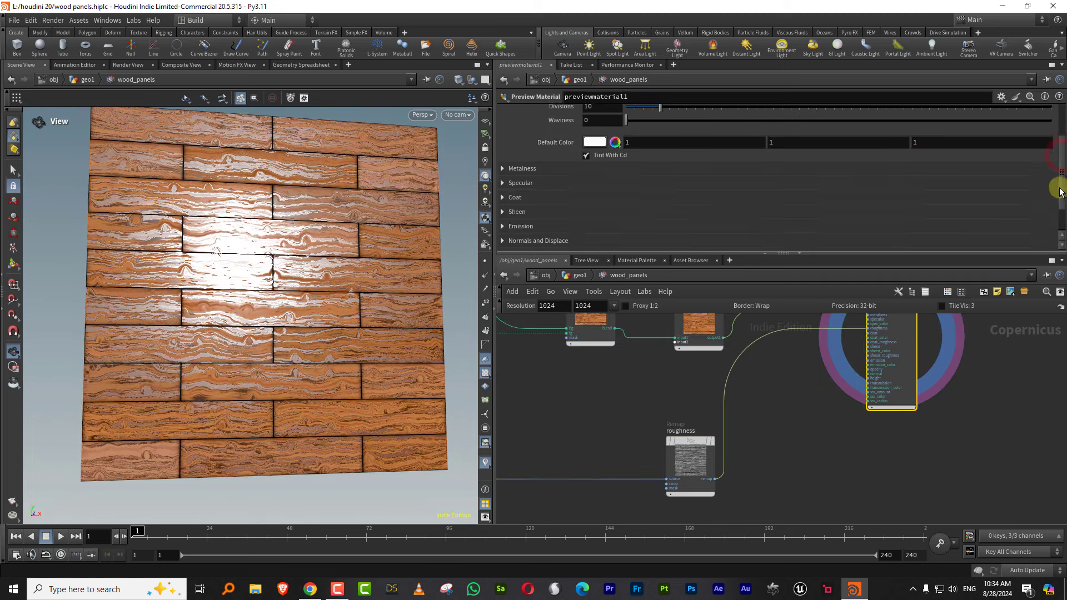
left_click(503, 181)
left_click_drag(837, 196, 729, 196)
Connect the roughness node's output to previewmaterial1's specular input and cut its wire to the roughness input
left_click(722, 479)
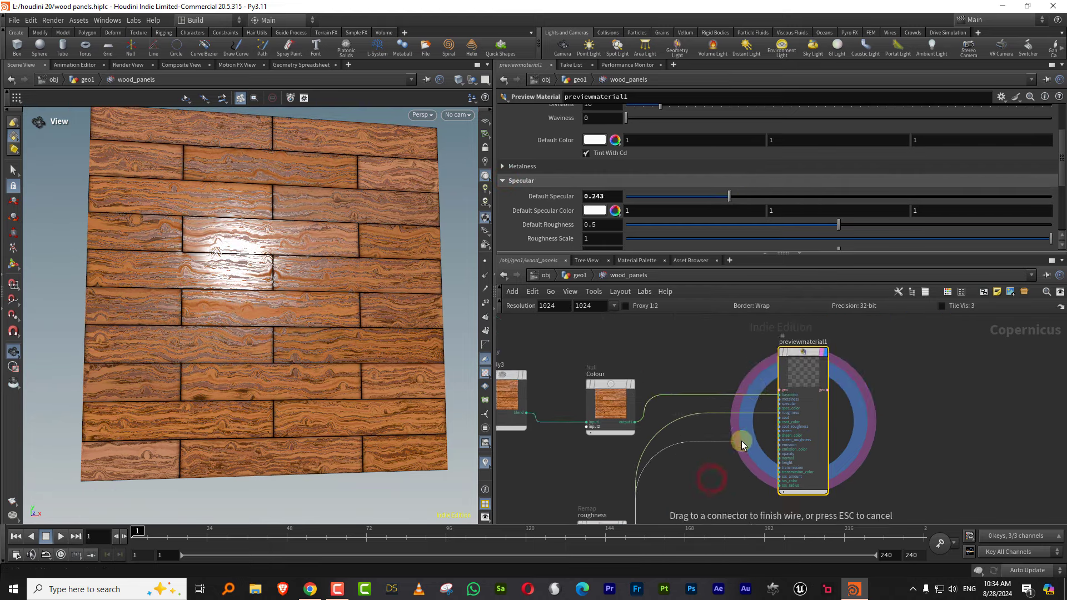
scroll(789, 414, "up", 5)
left_click(781, 418)
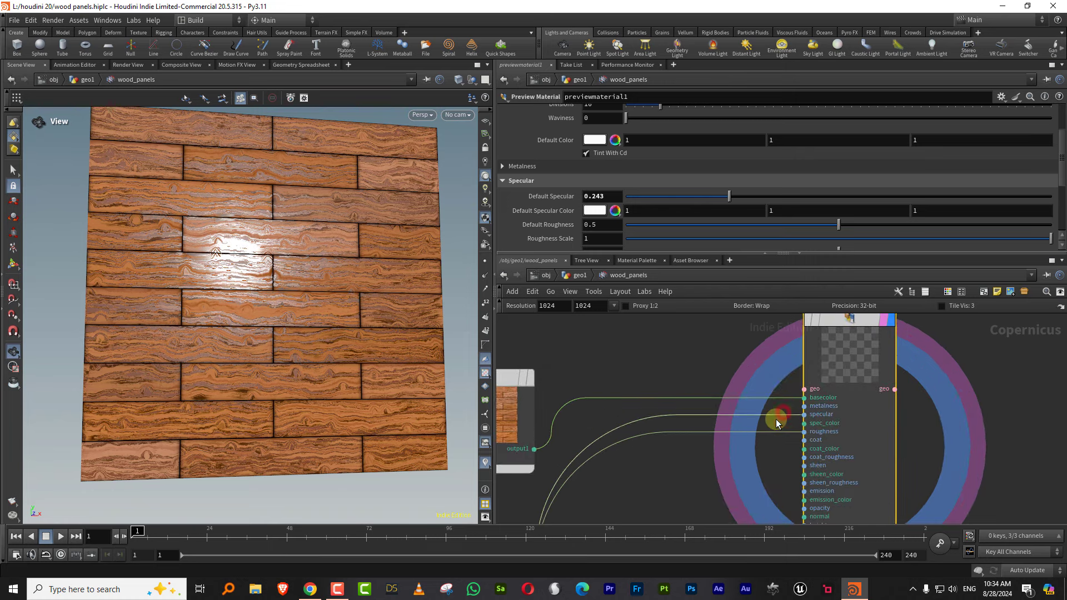
key("y")
left_click_drag(745, 442, 749, 437)
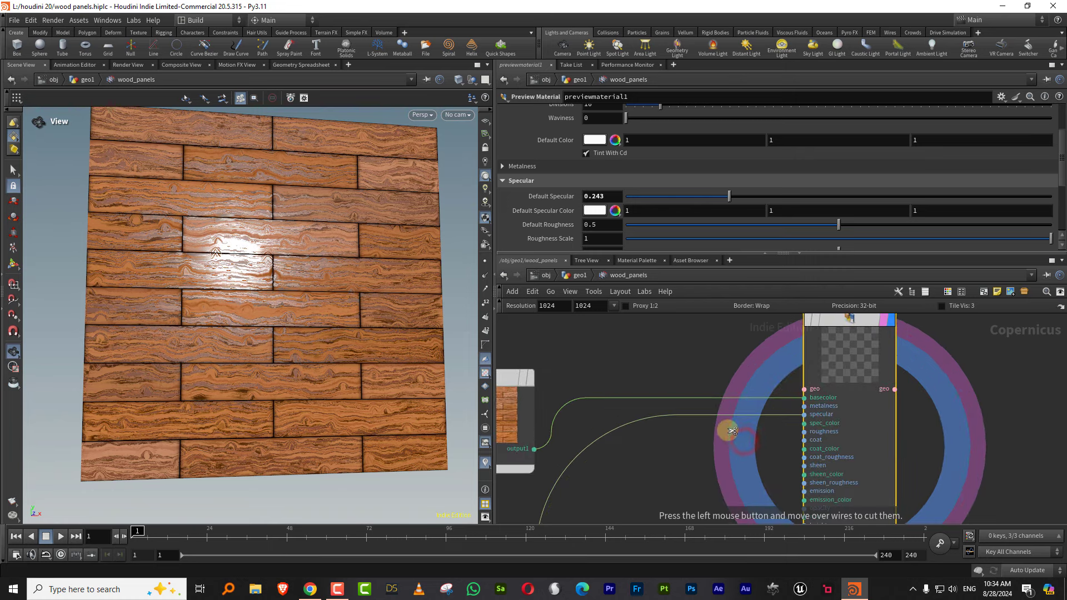
Set the roughness node's Output Max to 0.818
middle_click_drag(699, 439, 726, 391)
middle_click_drag(643, 477, 670, 407)
middle_click_drag(659, 507, 750, 386)
left_click(638, 450)
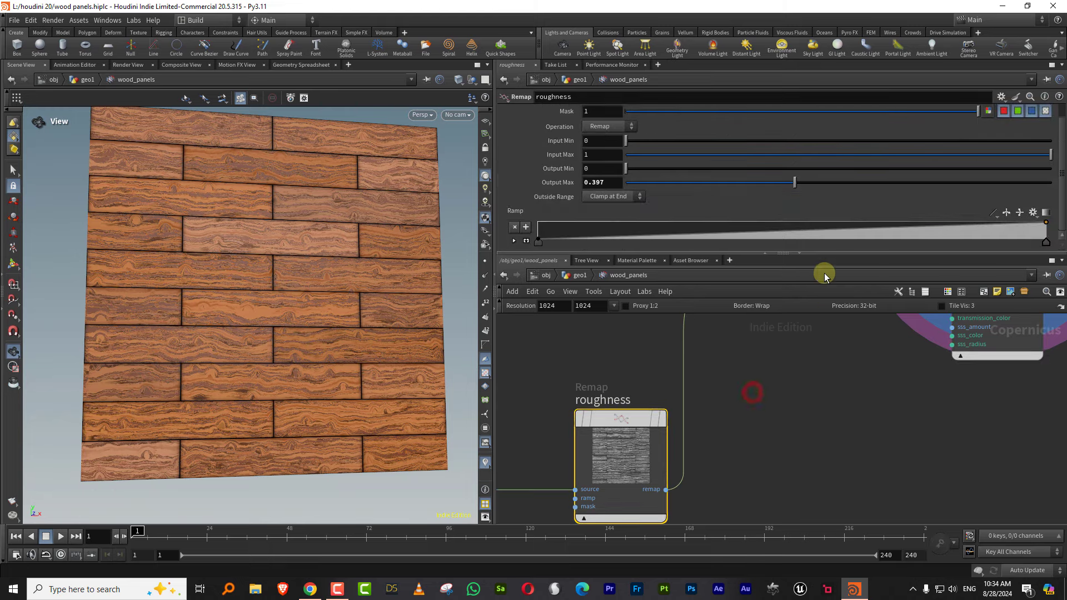
left_click_drag(681, 186, 1061, 191)
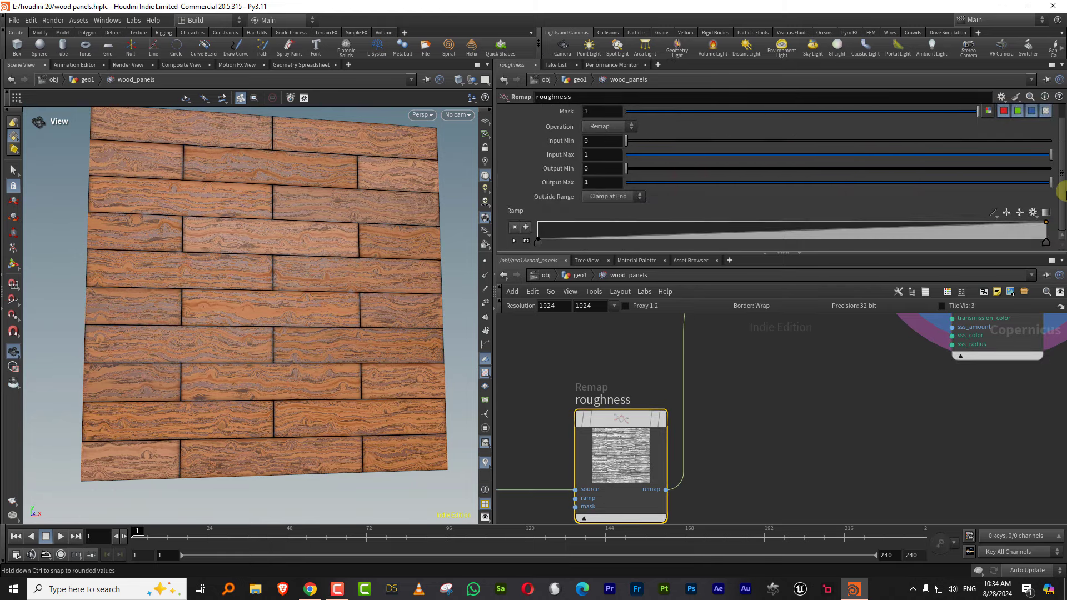
left_click_drag(679, 176, 622, 172)
left_click_drag(919, 182, 977, 191)
Rename the roughness Remap node as spec
middle_click_drag(772, 360, 686, 377)
left_click(690, 375)
middle_click_drag(658, 418, 739, 393)
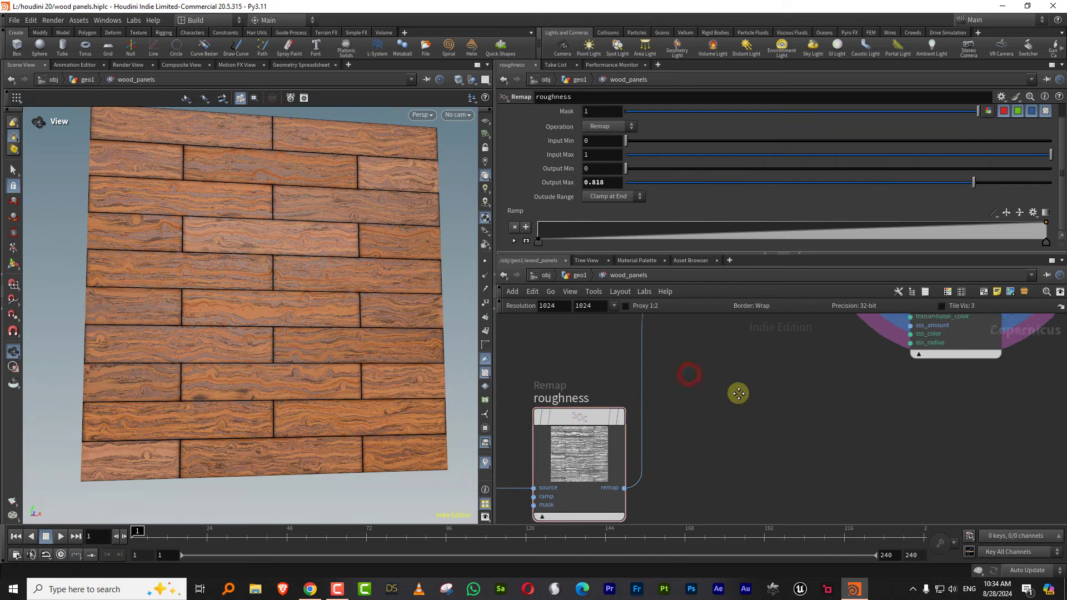
left_click(604, 384)
type("spec")
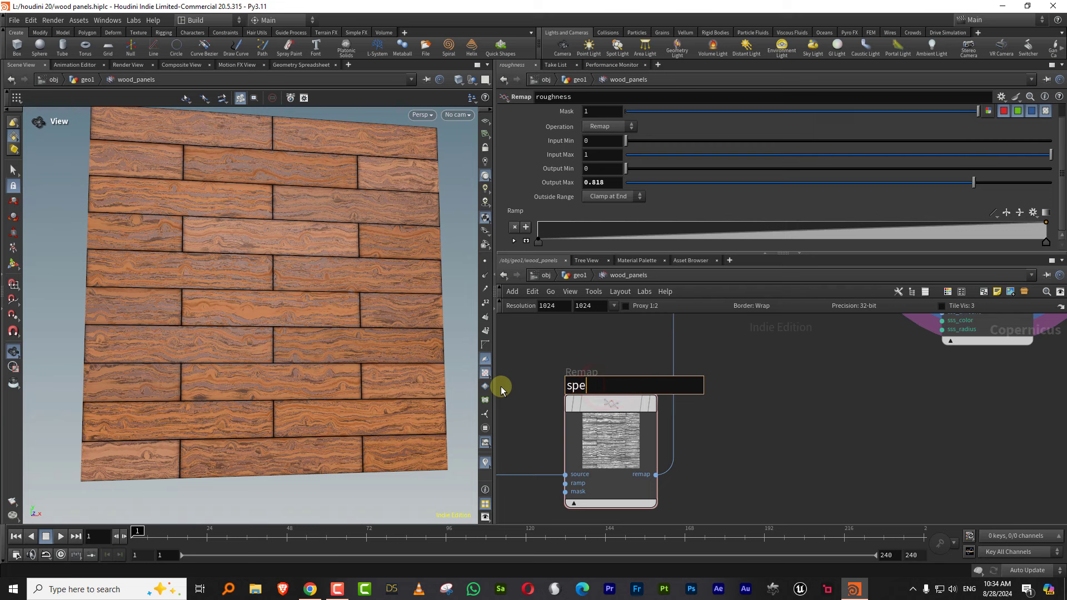
key("Return")
scroll(711, 392, "down", 3)
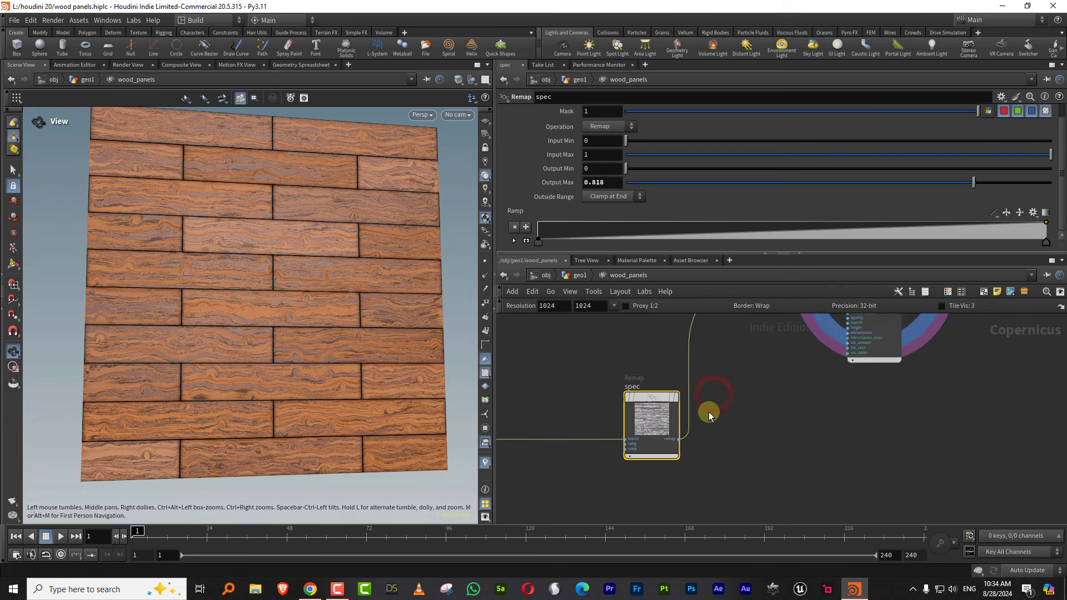
Duplicate the spec node and place the copy just below the original
middle_click_drag(710, 429, 704, 373)
key("ctrl+c")
key("ctrl+v")
left_click_drag(745, 356, 695, 414)
Connect spec1's output to previewmaterial1's roughness input
left_click(709, 461)
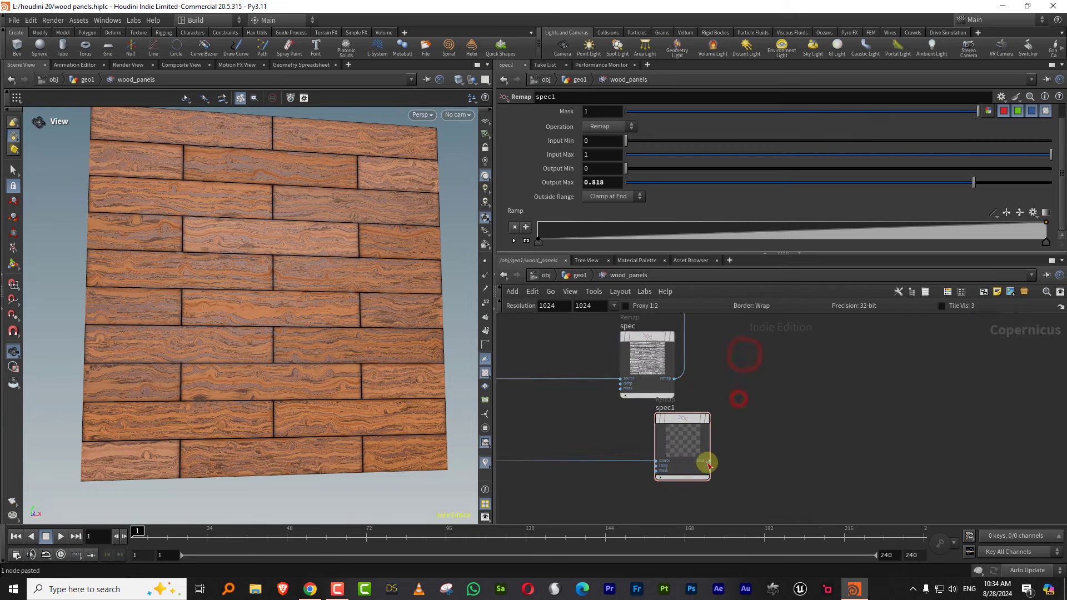
middle_click_drag(816, 304, 692, 413)
scroll(668, 382, "up", 2)
middle_click_drag(681, 377, 768, 301)
left_click(682, 363)
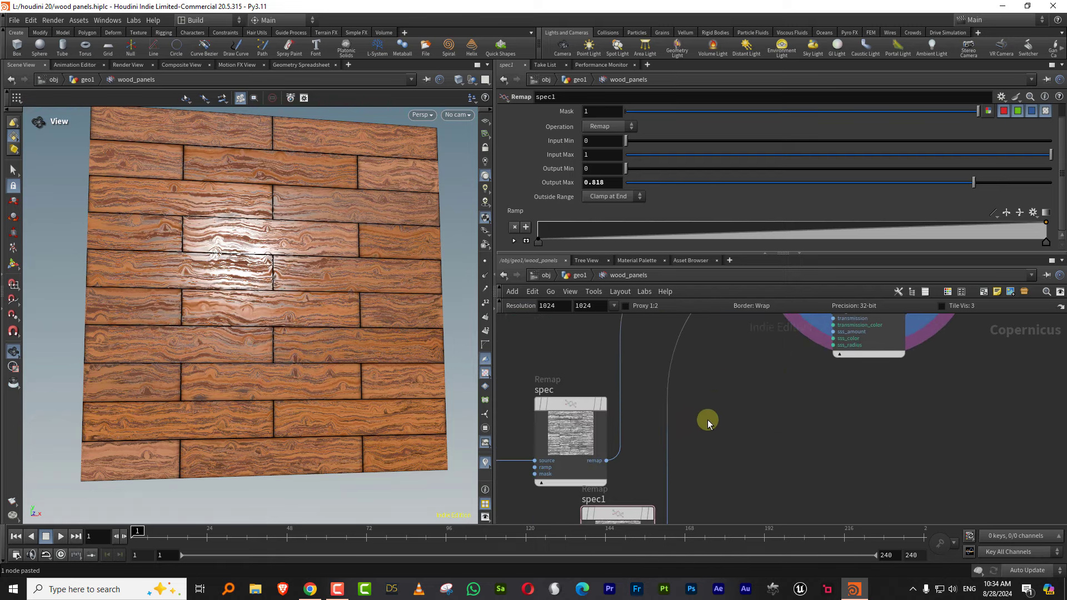
Try flipping the remap ramp of the spec1 node
left_click_drag(626, 531, 626, 528)
middle_click_drag(634, 464, 664, 392)
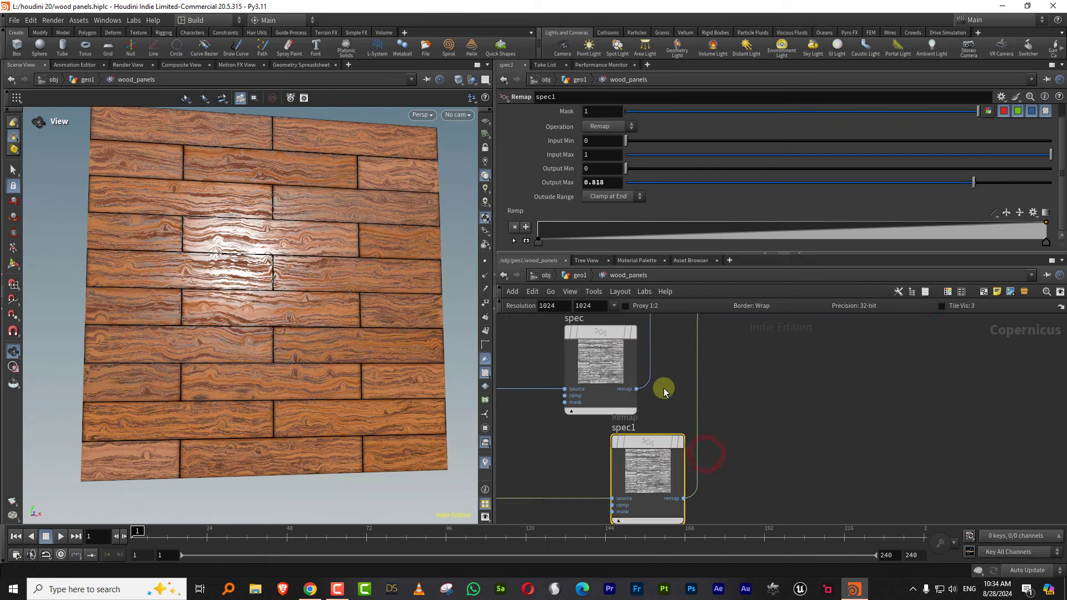
left_click(1008, 214)
left_click(1007, 214)
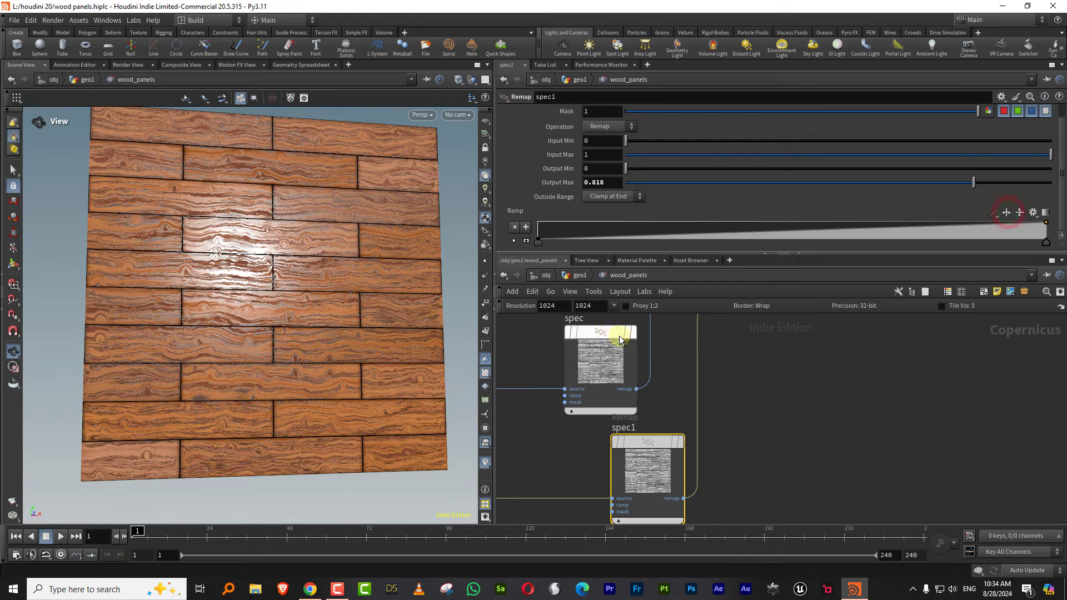
Enlarge the network editor pane and reposition the spec and previewmaterial1 nodes to tidy the output area
left_click_drag(603, 342, 625, 329)
left_click_drag(675, 253, 695, 179)
scroll(765, 336, "down", 2)
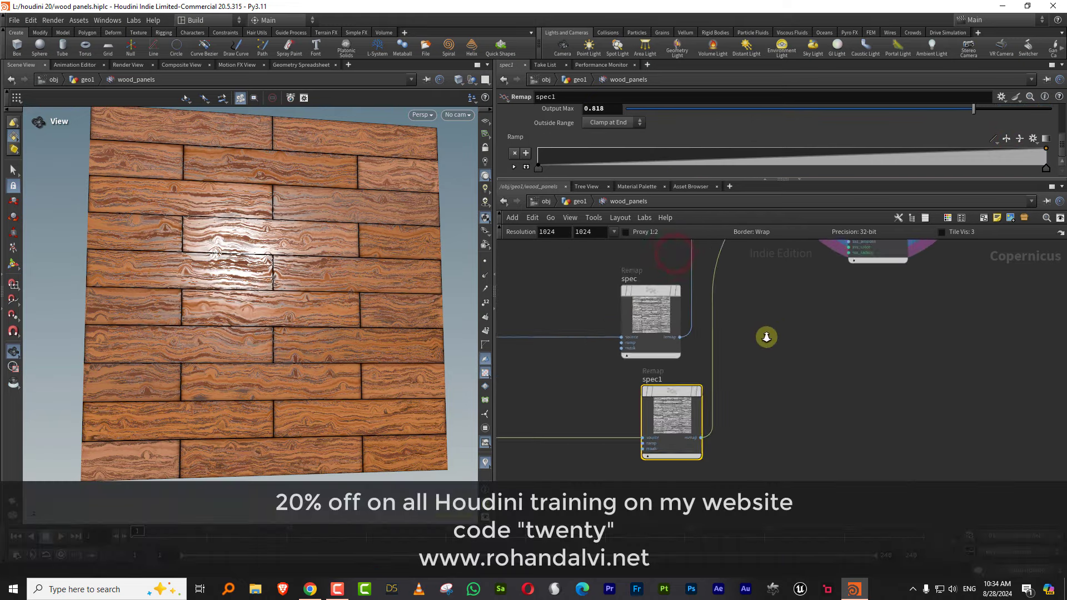
middle_click_drag(737, 340, 659, 416)
middle_click_drag(698, 373, 661, 419)
left_click_drag(735, 276, 779, 373)
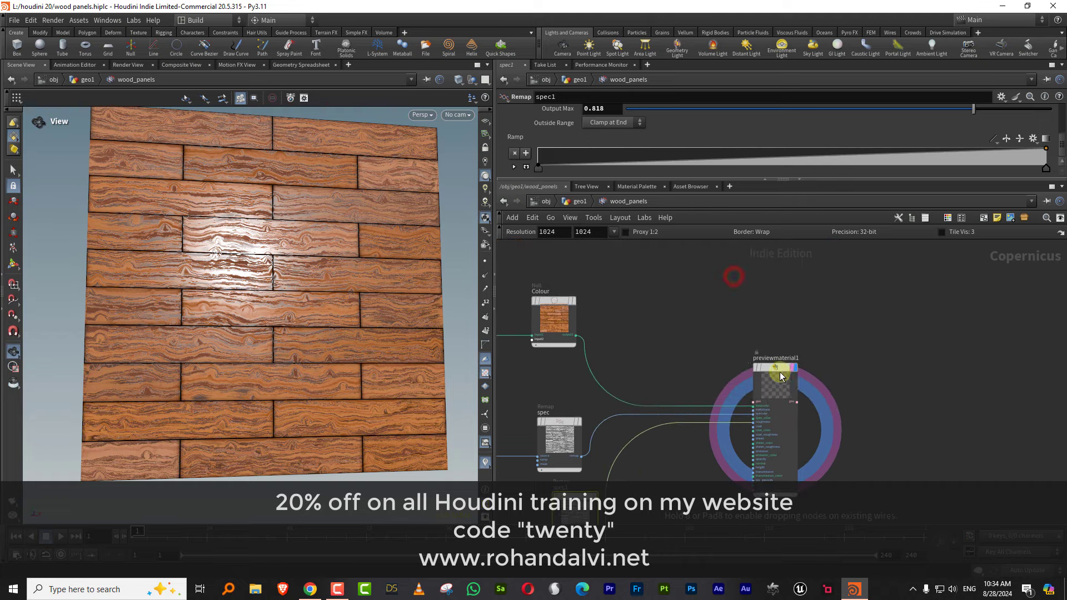
Duplicate the randommono3 node
middle_click_drag(699, 419, 730, 310)
middle_click_drag(687, 368, 800, 334)
scroll(802, 333, "down", 2)
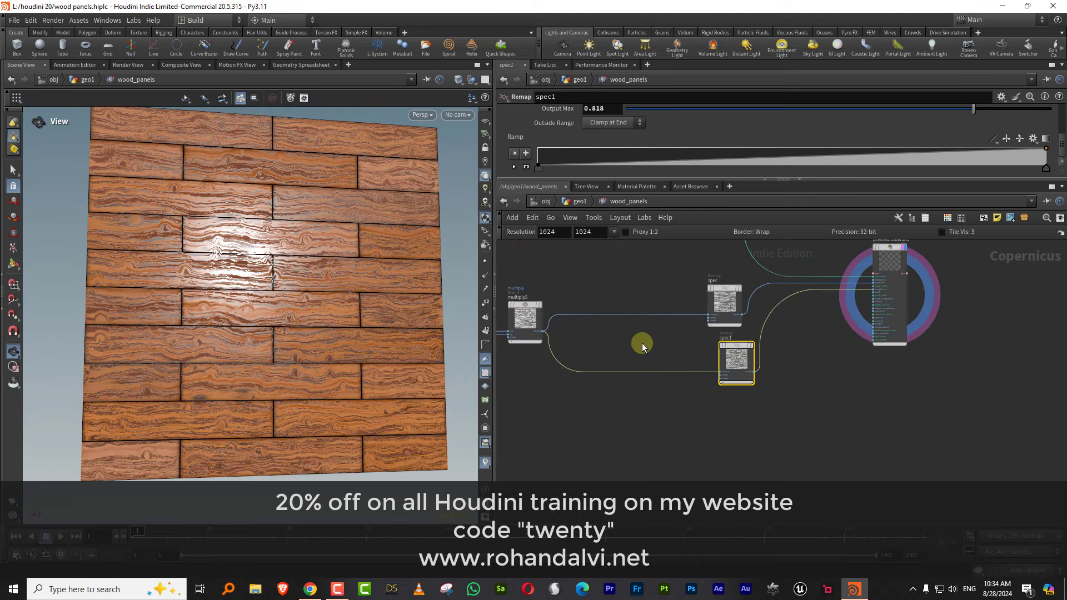
middle_click_drag(645, 343, 783, 361)
middle_click_drag(676, 357, 700, 389)
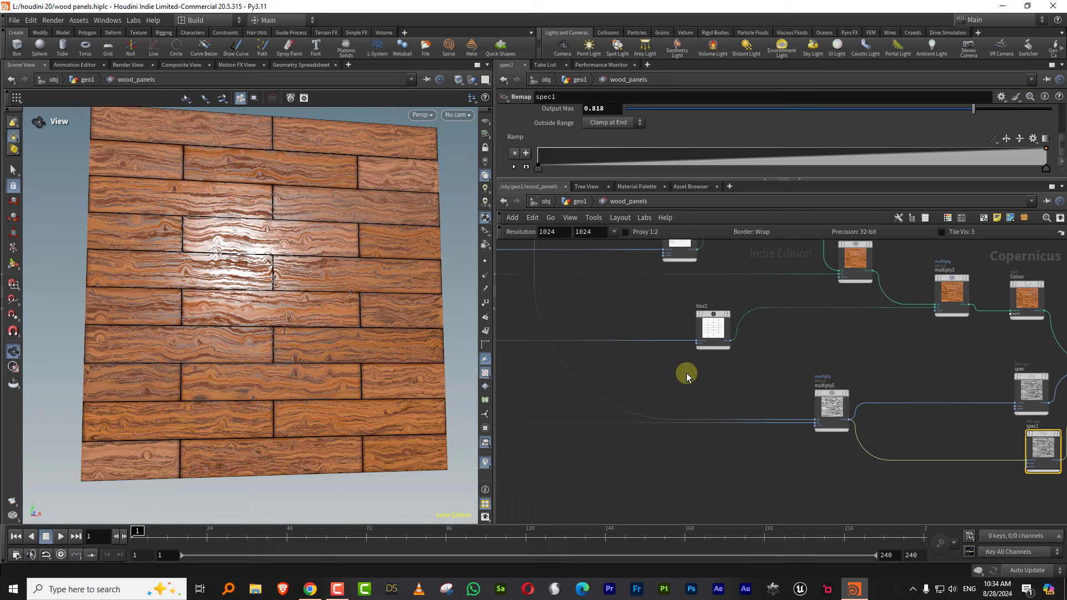
middle_click_drag(656, 362, 758, 410)
scroll(714, 360, "down", 3)
middle_click_drag(632, 356, 681, 374)
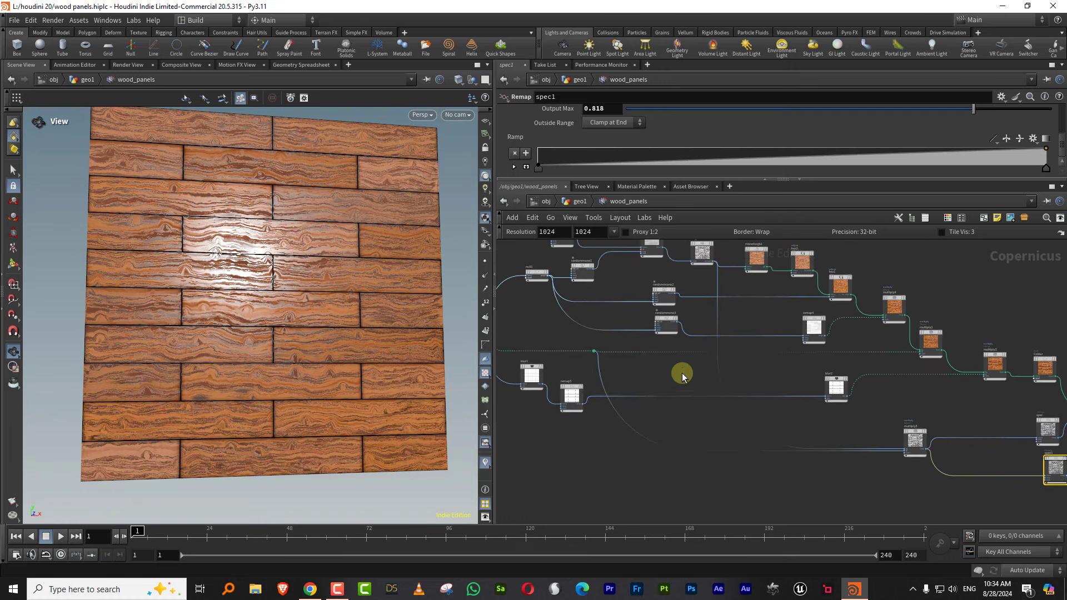
scroll(642, 364, "up", 2)
left_click_drag(710, 293, 686, 301)
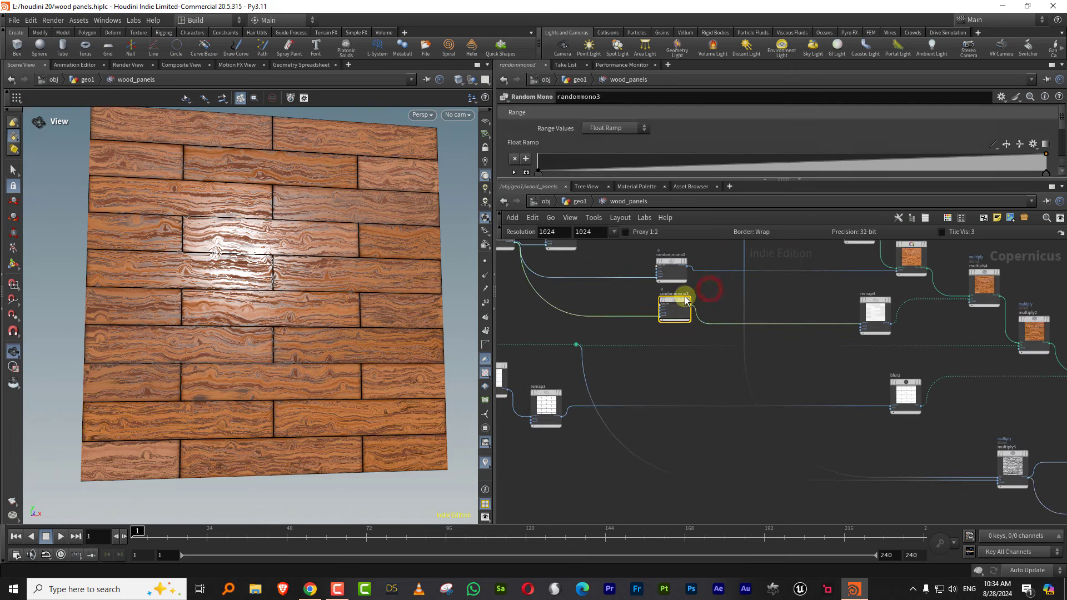
key("ctrl+v")
scroll(728, 295, "down", 2)
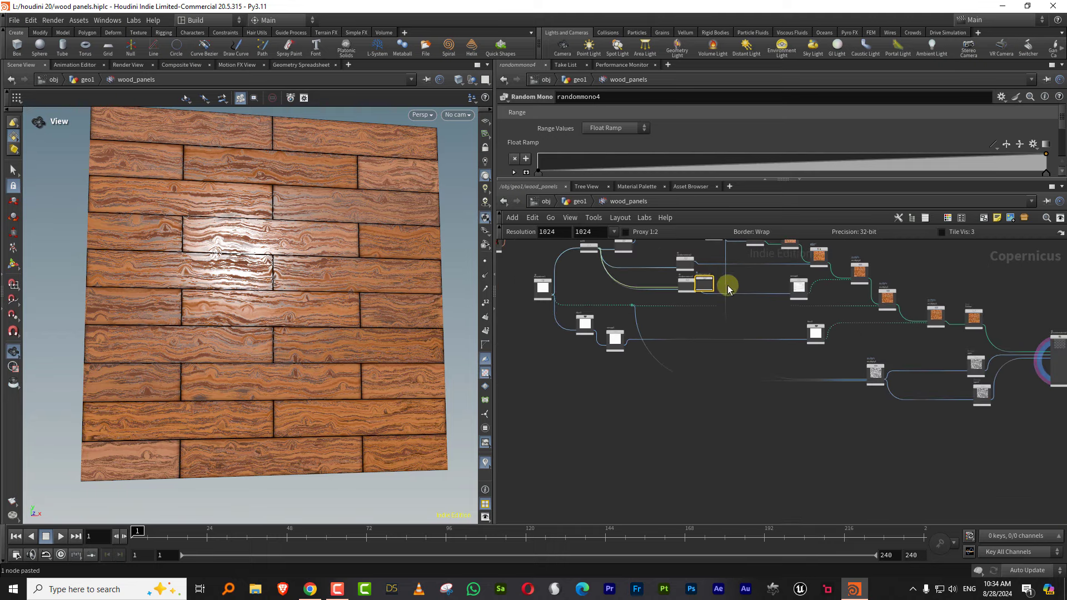
Place the duplicated Random Mono node below spec1 and display its result in the viewport
left_click_drag(710, 284, 847, 422)
middle_click_drag(847, 422, 750, 410)
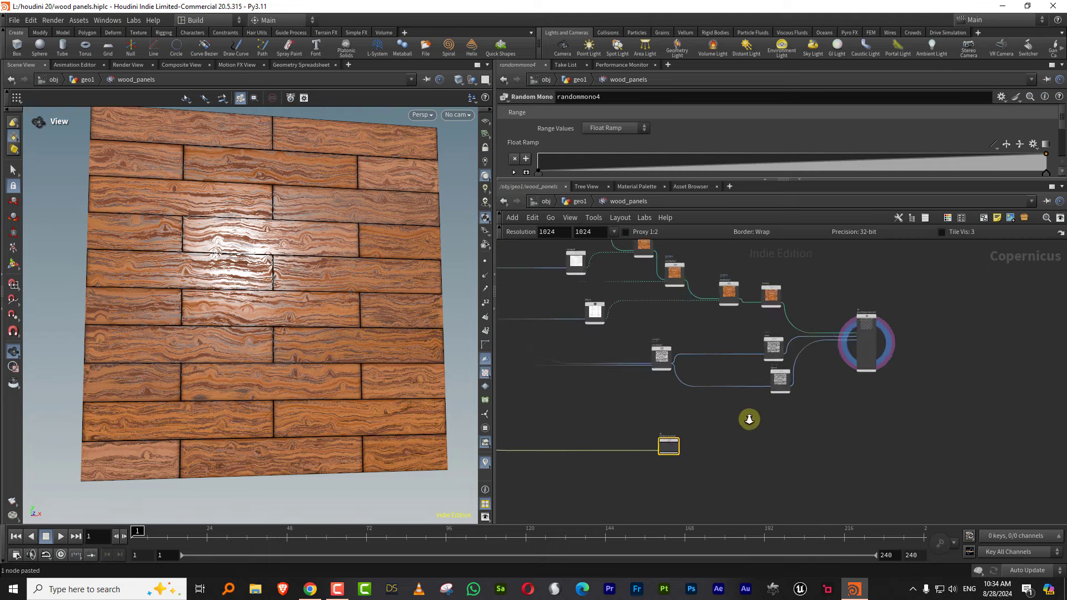
scroll(748, 414, "up", 2)
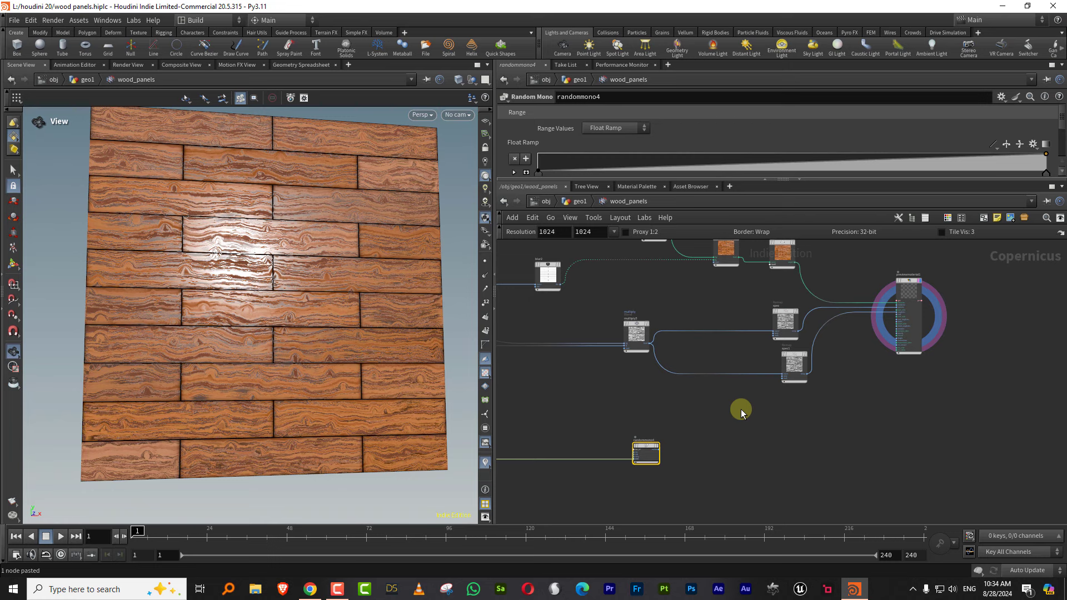
left_click_drag(656, 445, 787, 428)
scroll(846, 401, "up", 2)
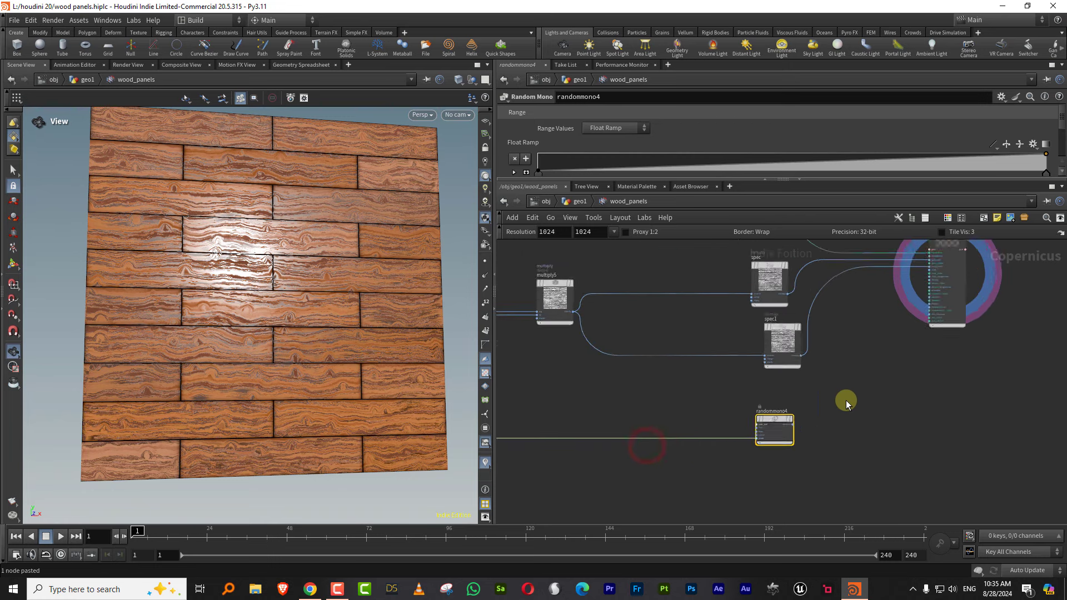
left_click(789, 417)
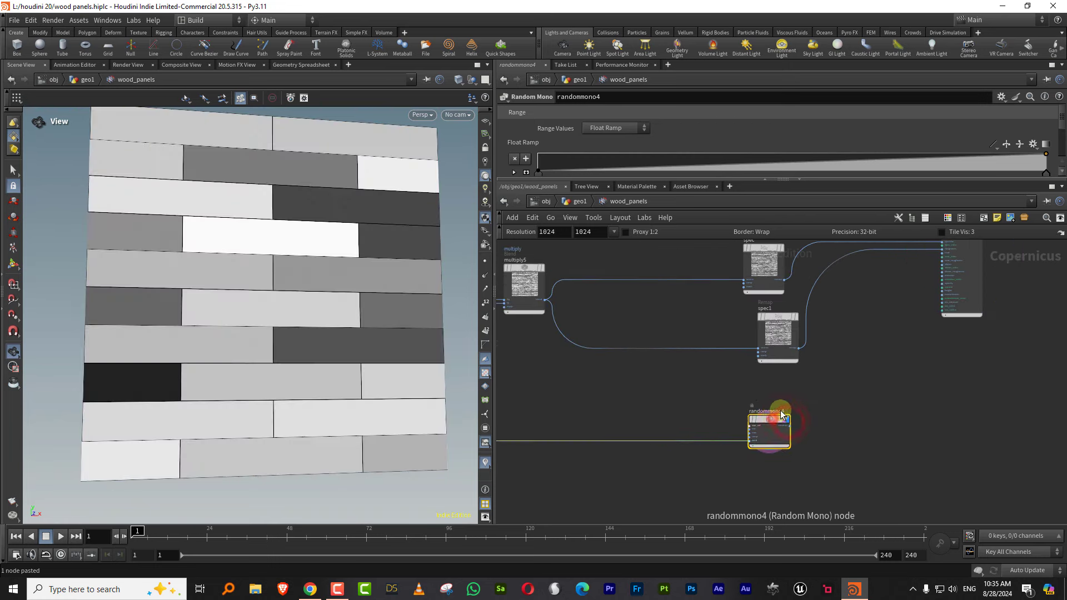
Add a Height to Normal node beside randommono4
middle_click_drag(860, 388, 787, 400)
key("Tab")
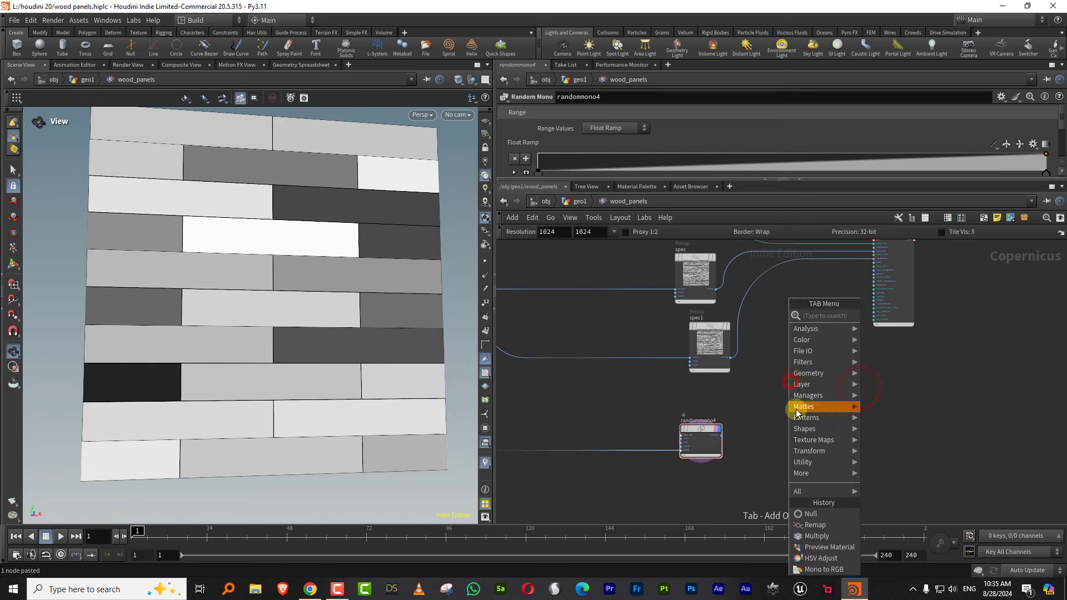
type("norm")
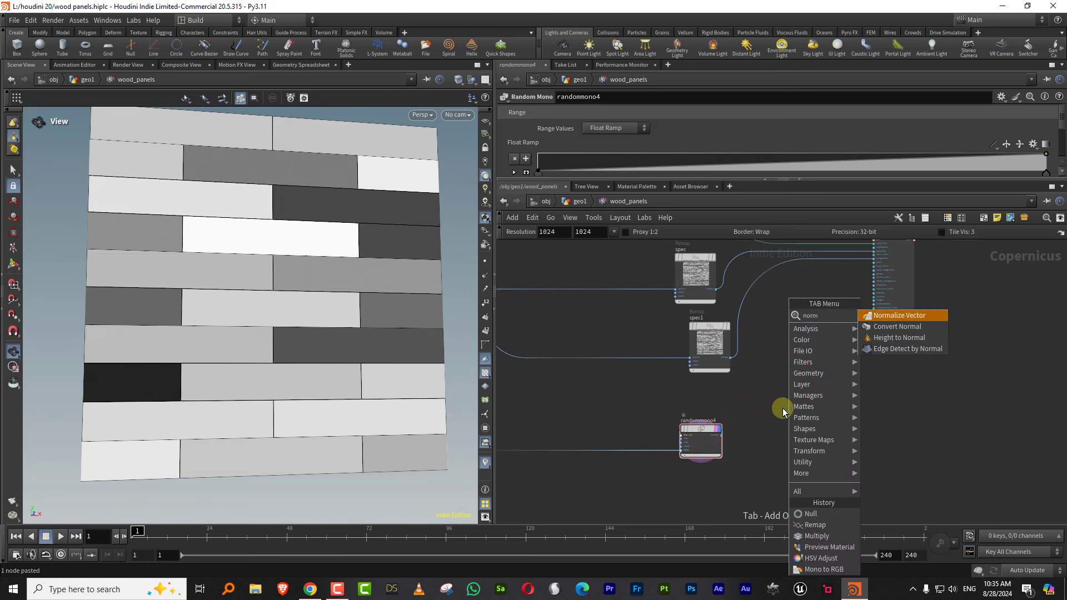
left_click(898, 338)
left_click(775, 425)
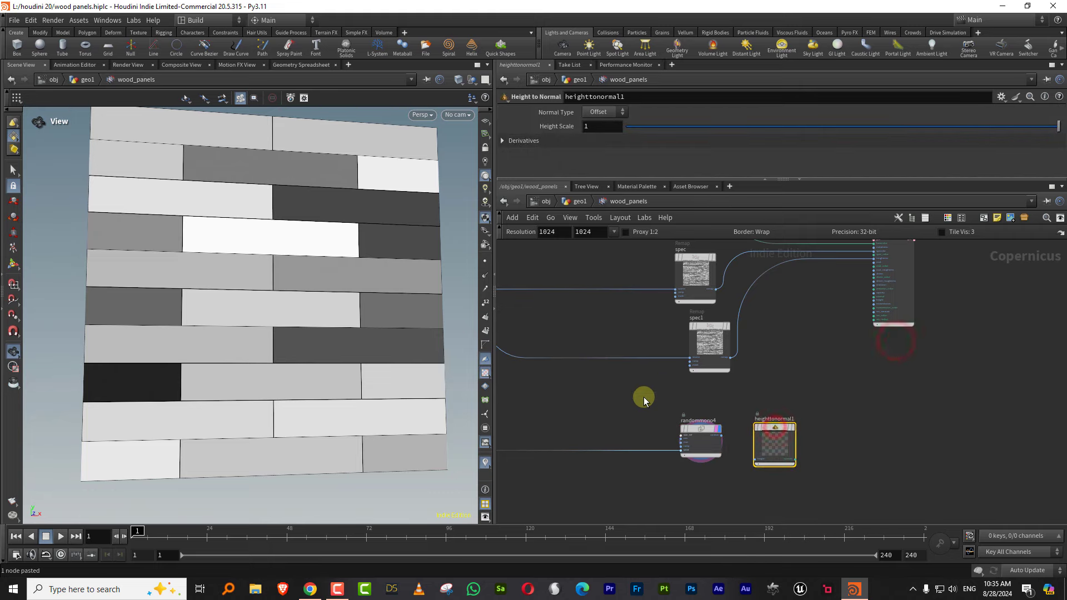
Display the remap3 node's panel edge mask in the viewport
scroll(618, 407, "down", 1)
middle_click_drag(641, 405, 790, 382)
scroll(767, 377, "down", 4)
middle_click_drag(583, 378, 767, 425)
scroll(695, 356, "up", 3)
left_click_drag(580, 328, 580, 357)
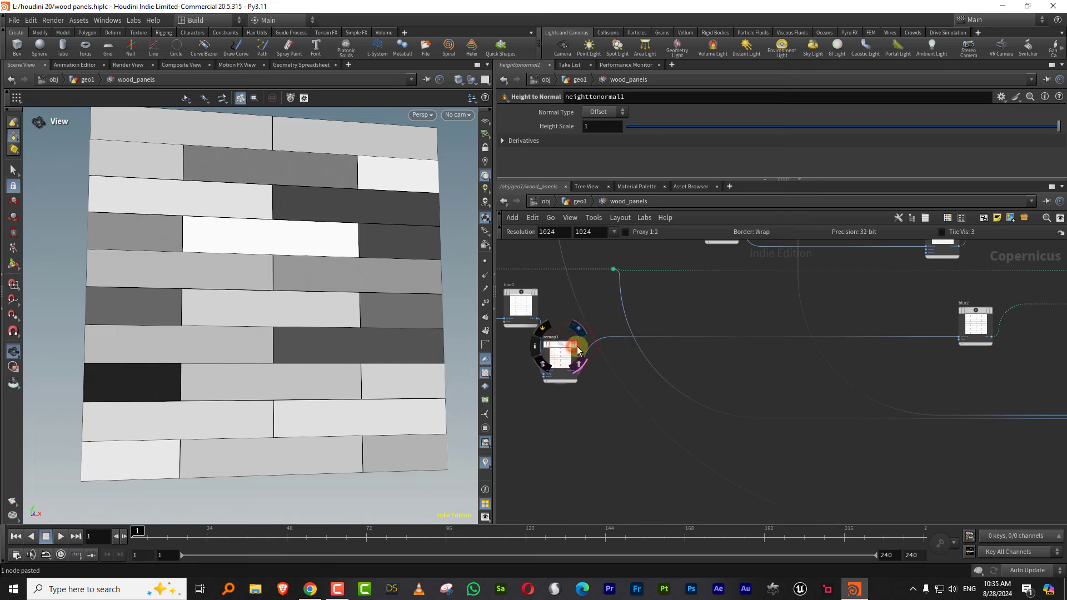
left_click(578, 349)
left_click(560, 354)
Add a Multiply node between randommono4 and heighttonormal1, and connect randommono4's output to its bg input
scroll(623, 397, "down", 3)
scroll(750, 358, "down", 3)
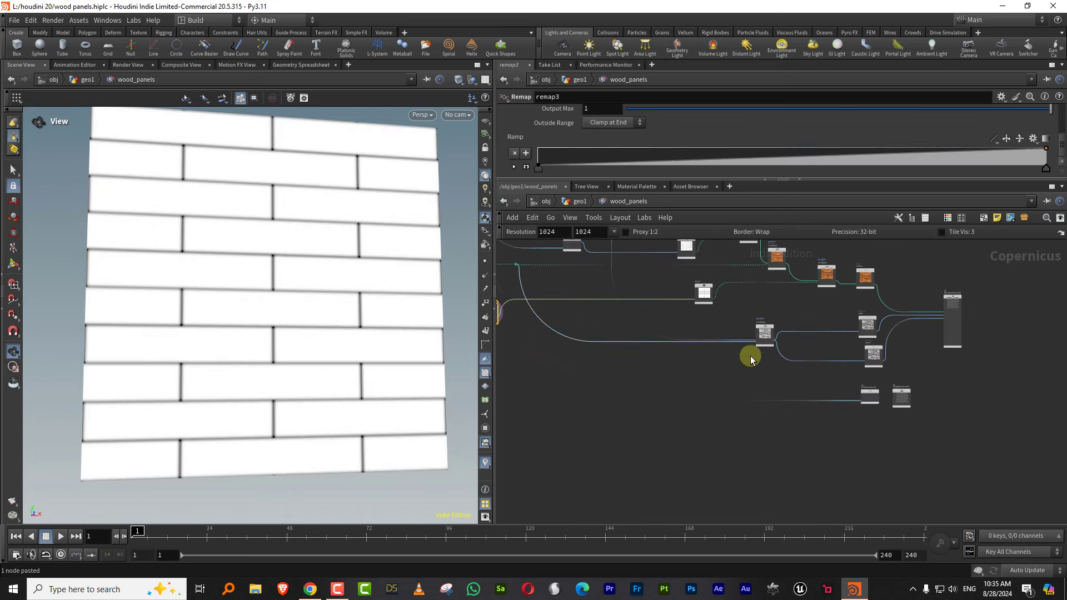
scroll(877, 397, "up", 5)
key("Tab")
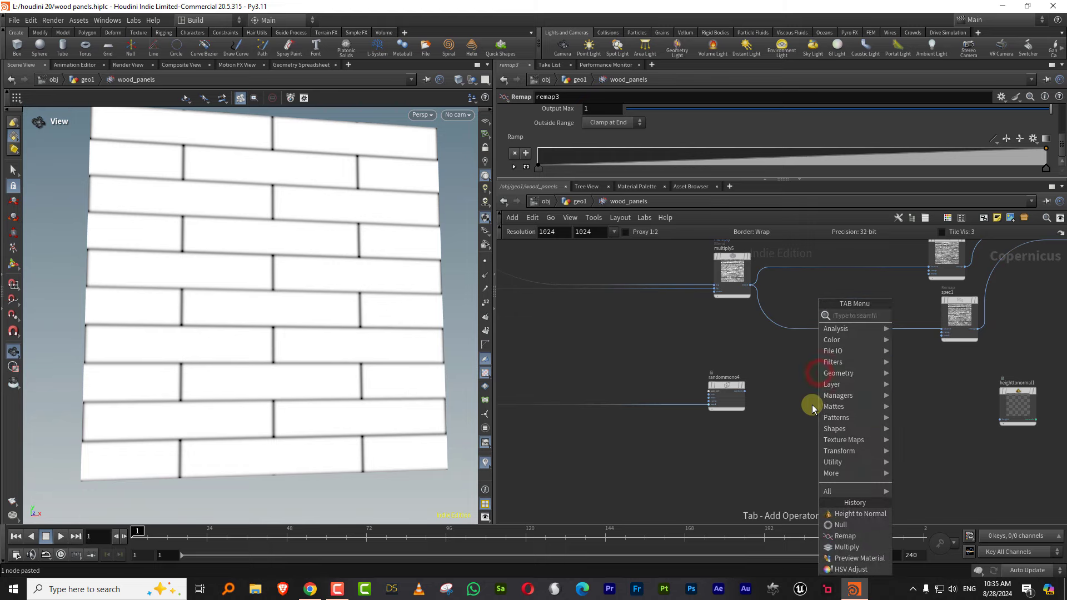
type("mul")
left_click(917, 316)
left_click(802, 383)
scroll(763, 386, "up", 4)
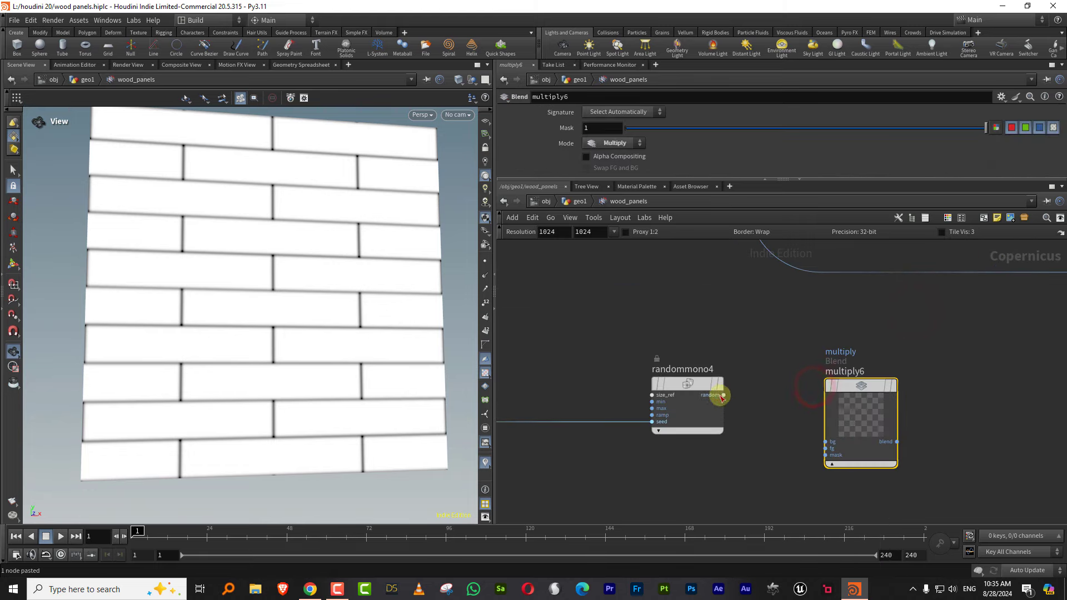
left_click(815, 433)
Reposition the blur1 and tilepattern1 nodes that feed remap3
scroll(786, 383, "down", 5)
middle_click_drag(670, 412, 845, 402)
middle_click_drag(590, 333, 825, 405)
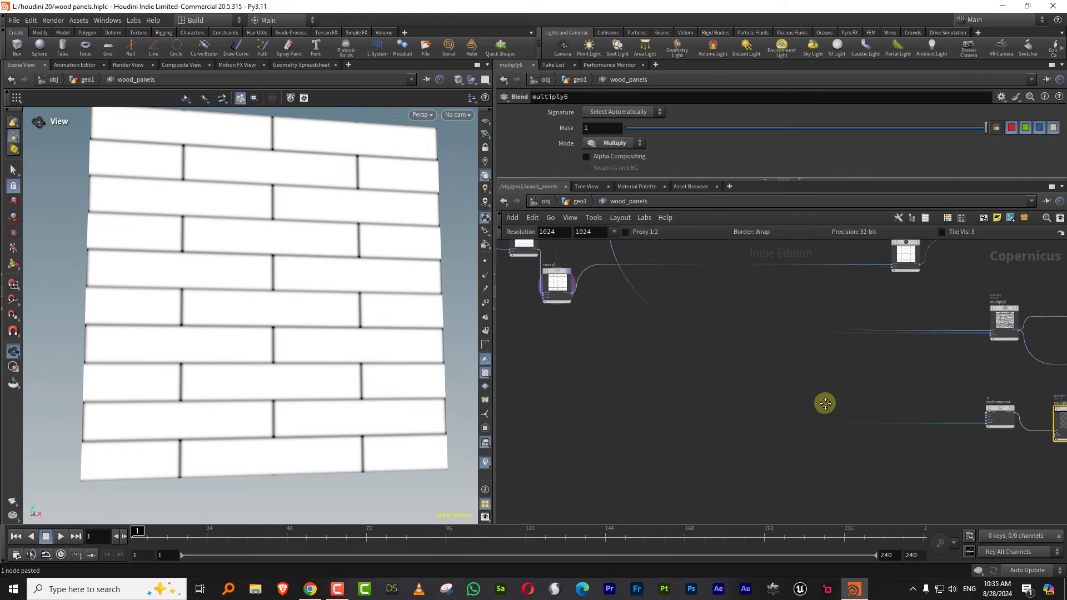
left_click_drag(668, 270, 619, 316)
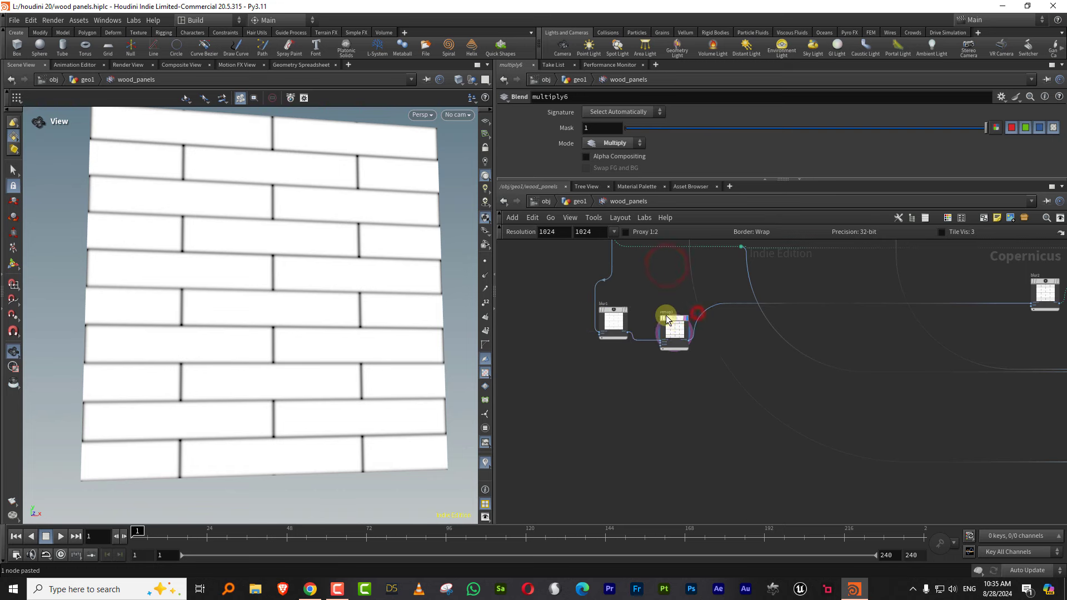
middle_click_drag(666, 315, 769, 446)
left_click_drag(639, 398, 631, 424)
middle_click_drag(720, 368, 629, 299)
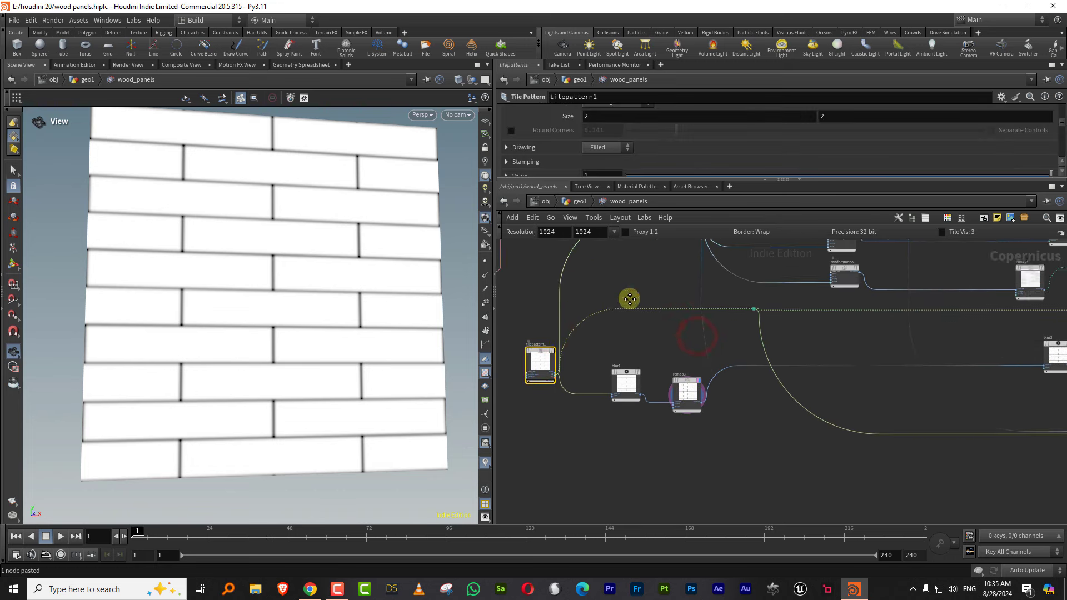
Connect remap3's output to the fg input of multiply6
scroll(707, 381, "up", 3)
left_click(677, 349)
middle_click_drag(748, 459, 595, 359)
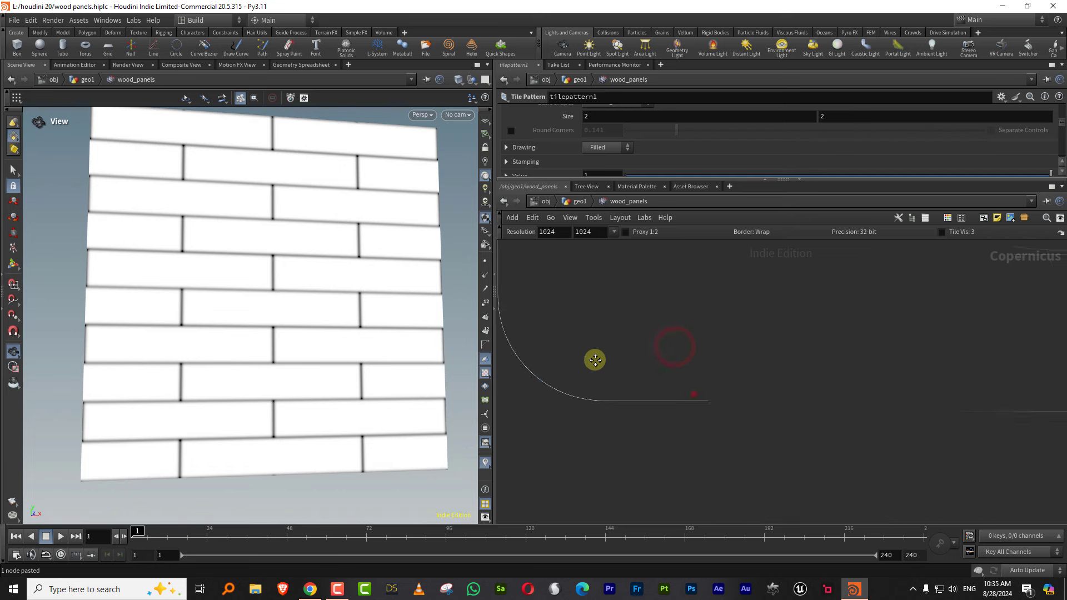
scroll(691, 386, "down", 3)
scroll(689, 398, "up", 5)
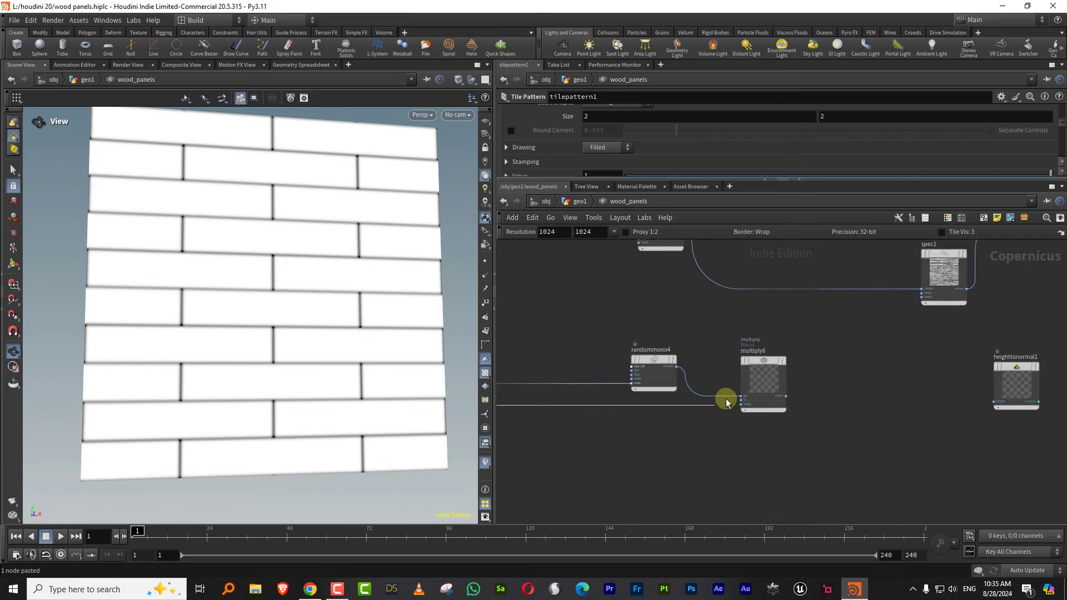
left_click(750, 398)
Display multiply6 in the viewport and set its Mask to 0.616
scroll(833, 356, "up", 3)
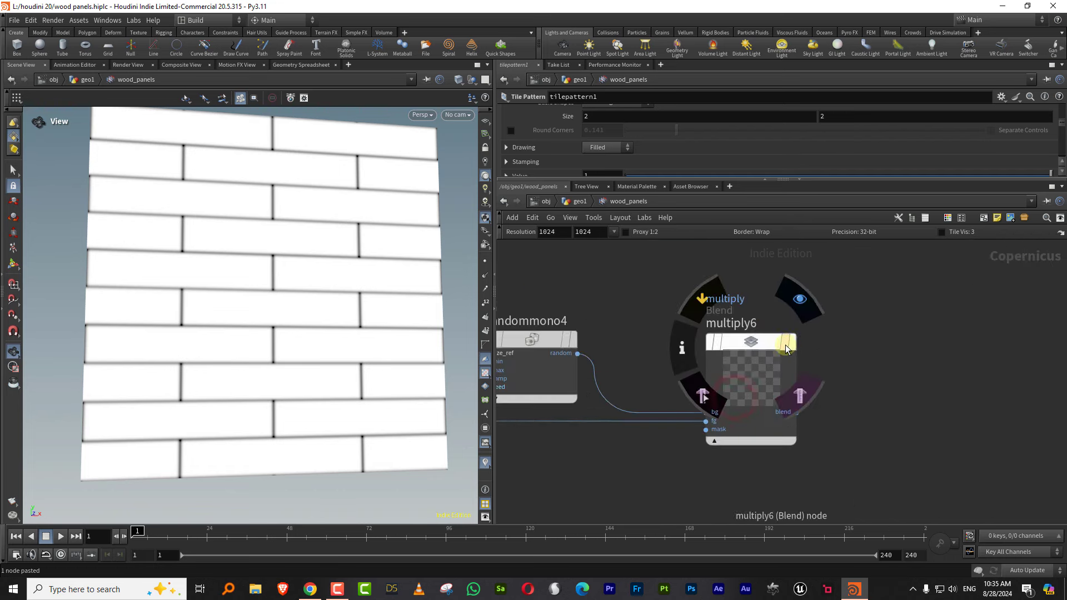
left_click(794, 296)
left_click(863, 326)
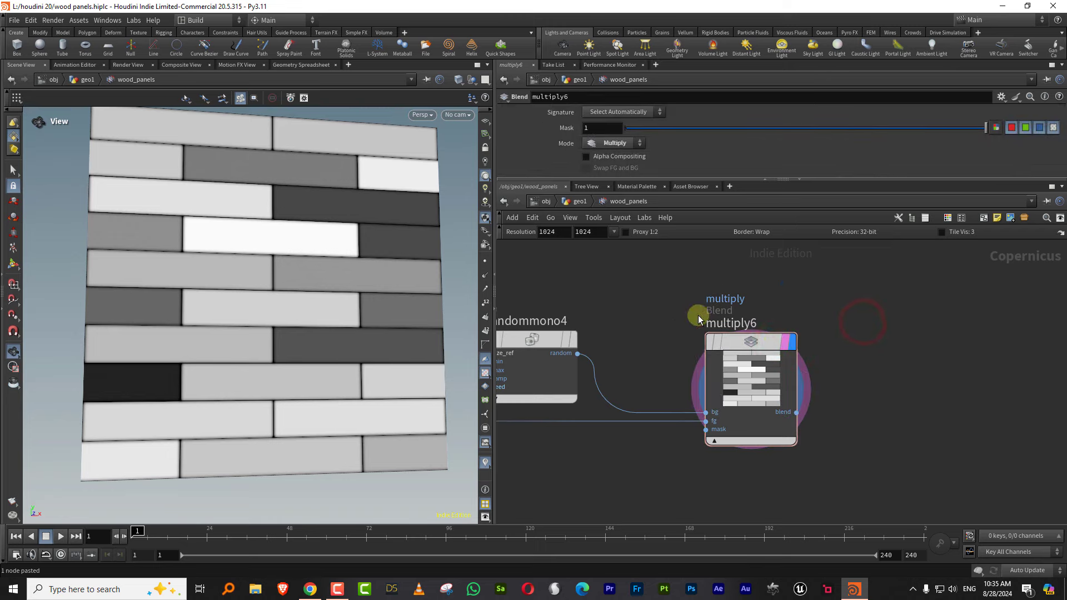
middle_click_drag(921, 361, 760, 393)
scroll(746, 351, "down", 1)
left_click_drag(840, 127, 813, 136)
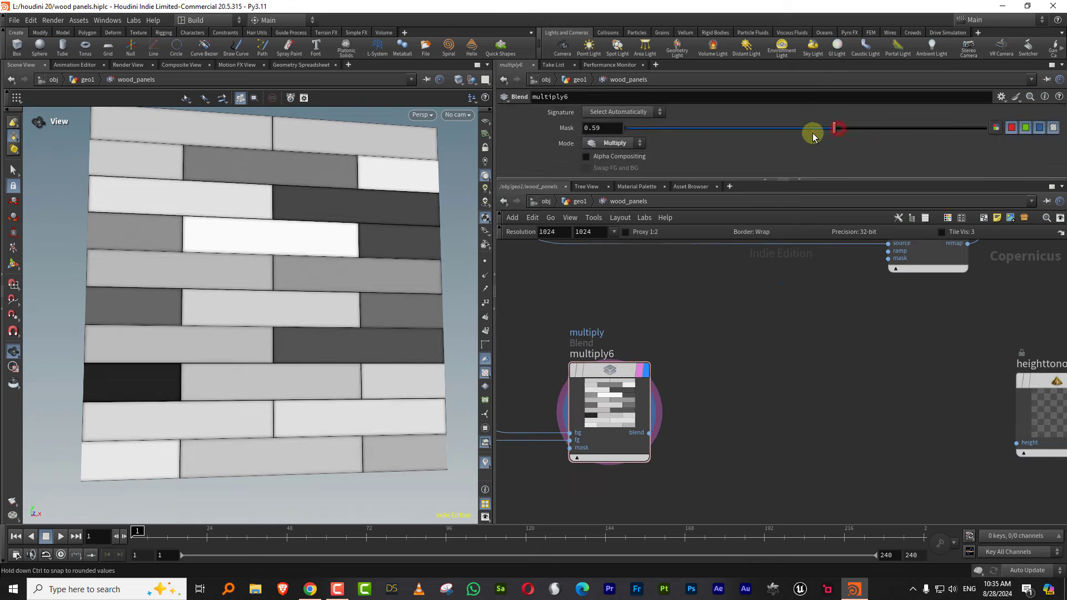
Connect multiply6's output to heighttonormal1's height input, and heighttonormal1's normals output to previewmaterial1's normal input
middle_click_drag(810, 347, 688, 350)
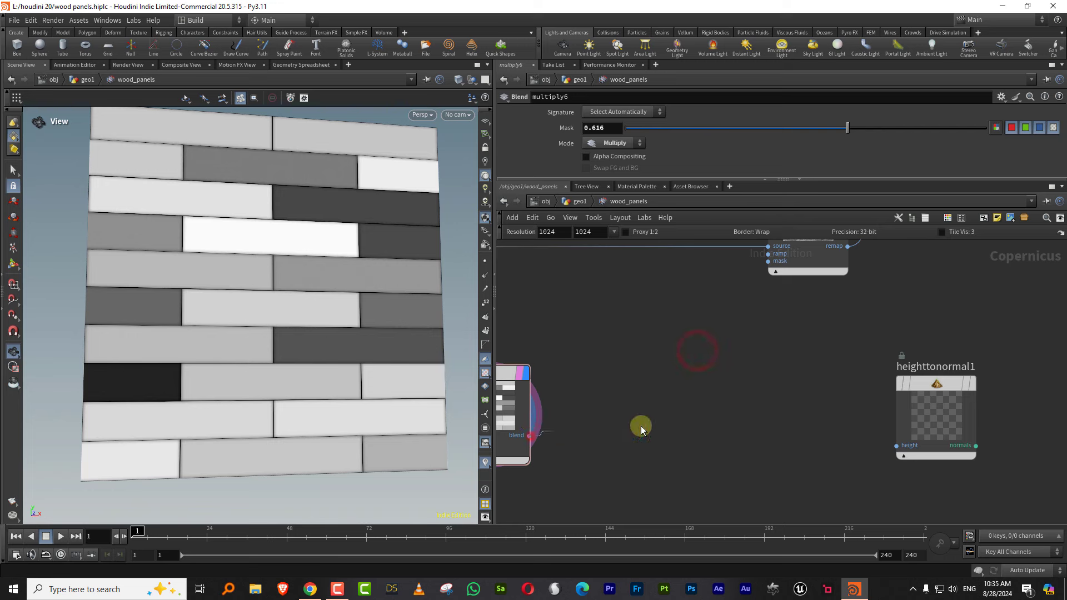
scroll(854, 420, "down", 4)
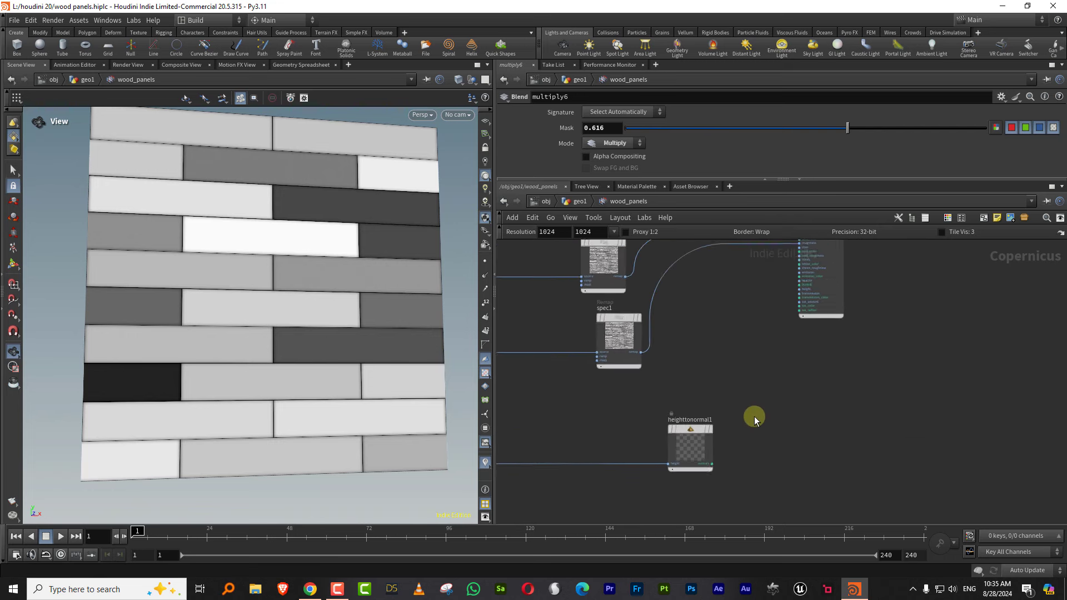
left_click(716, 463)
scroll(705, 445, "up", 5)
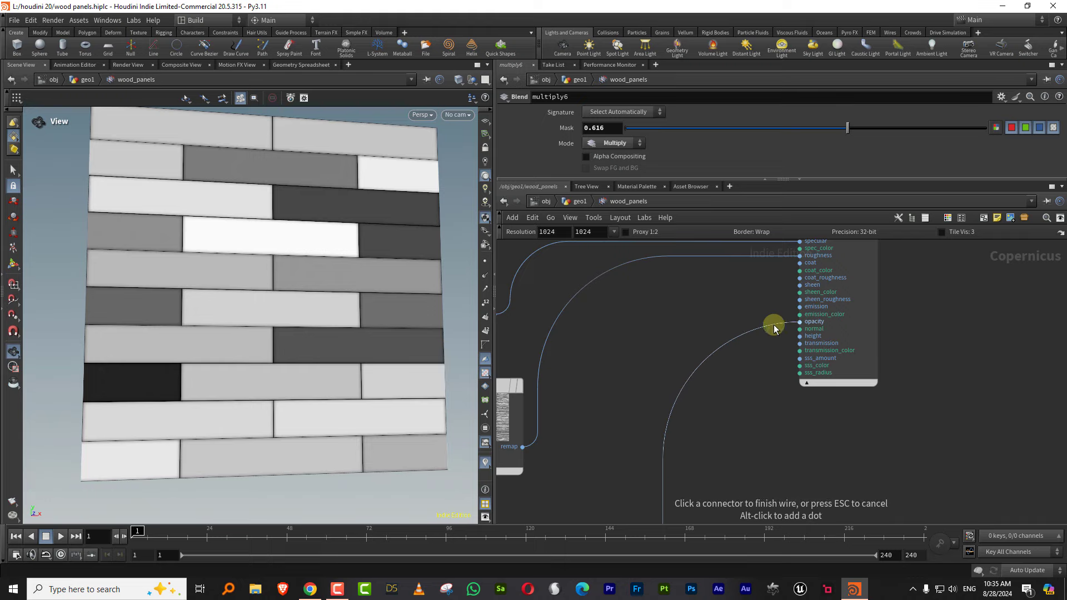
left_click(774, 328)
Display previewmaterial1 in the viewport, turn on environment lighting and inspect the panels from another angle
middle_click_drag(742, 325, 657, 467)
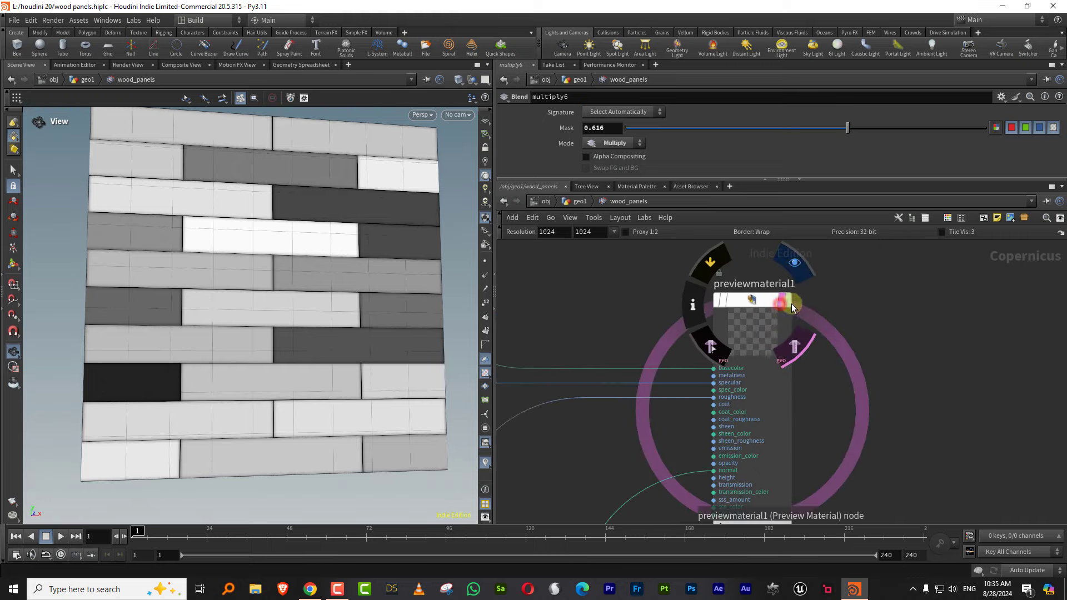
left_click(789, 301)
left_click_drag(285, 293, 295, 310)
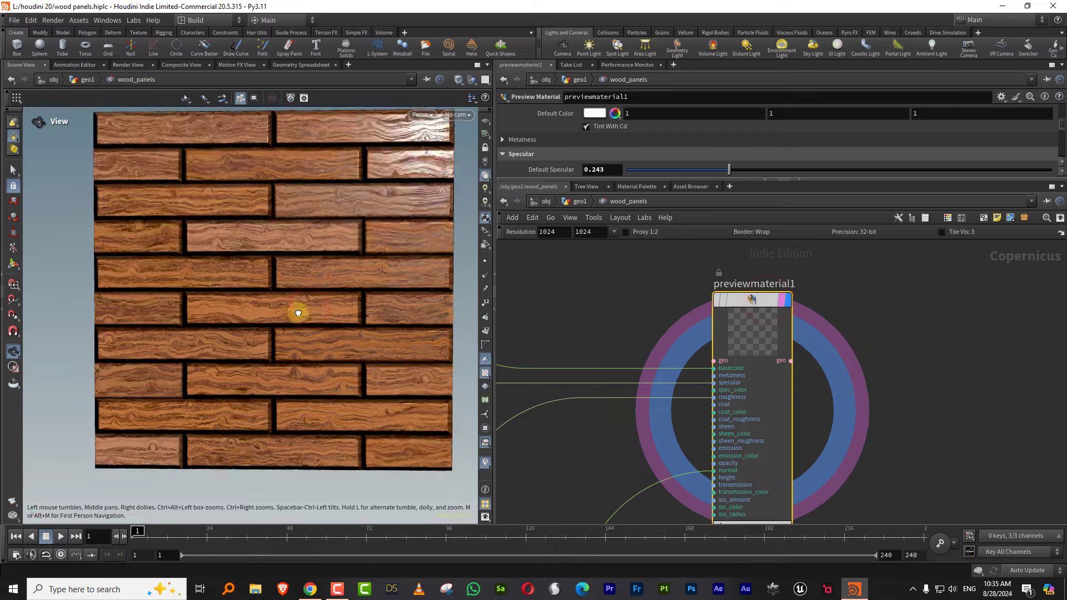
left_click(484, 204)
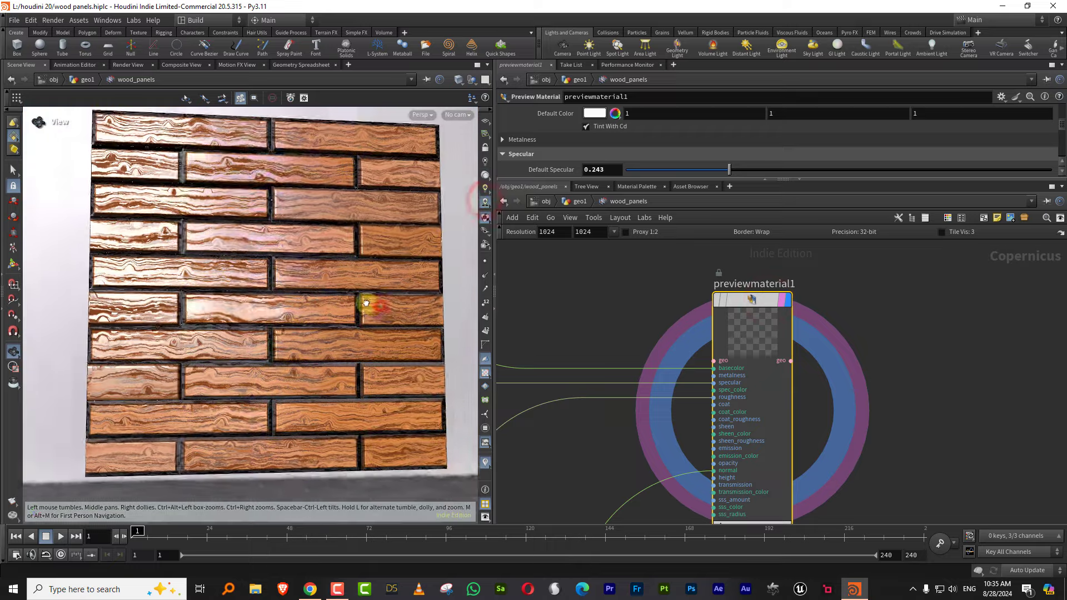
mouse_move(364, 305)
left_mouse_down()
mouse_move(353, 291)
mouse_move(365, 281)
mouse_move(438, 287)
mouse_move(345, 299)
left_mouse_up()
middle_click_drag(606, 398, 689, 315)
scroll(687, 344, "down", 5)
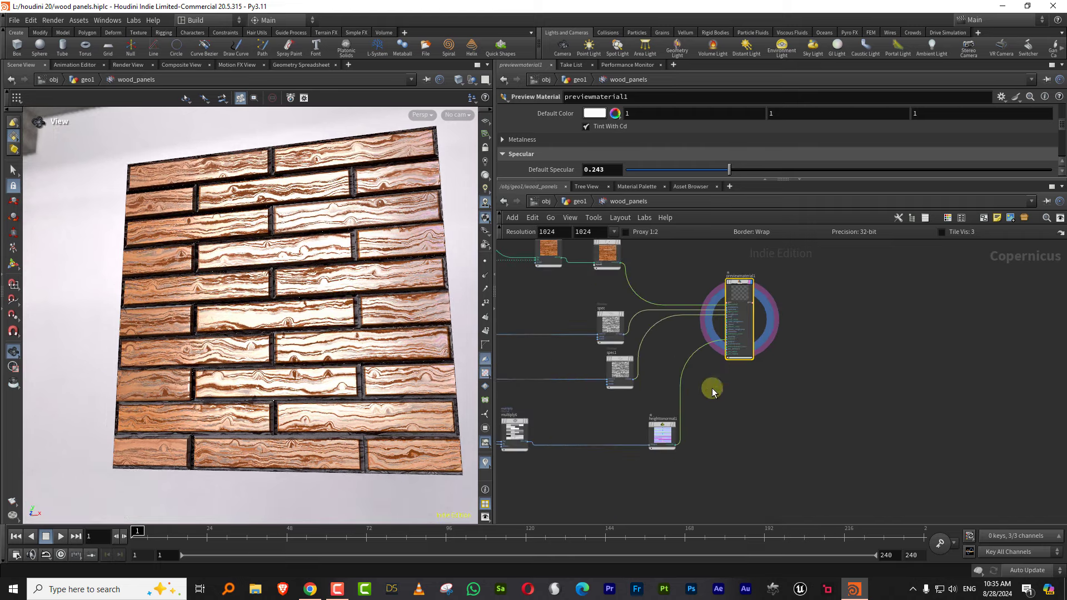
Set heighttonormal1's Height Scale to 0.024 and check the panels from another angle
left_click_drag(708, 410, 663, 436)
left_click_drag(718, 125, 637, 133)
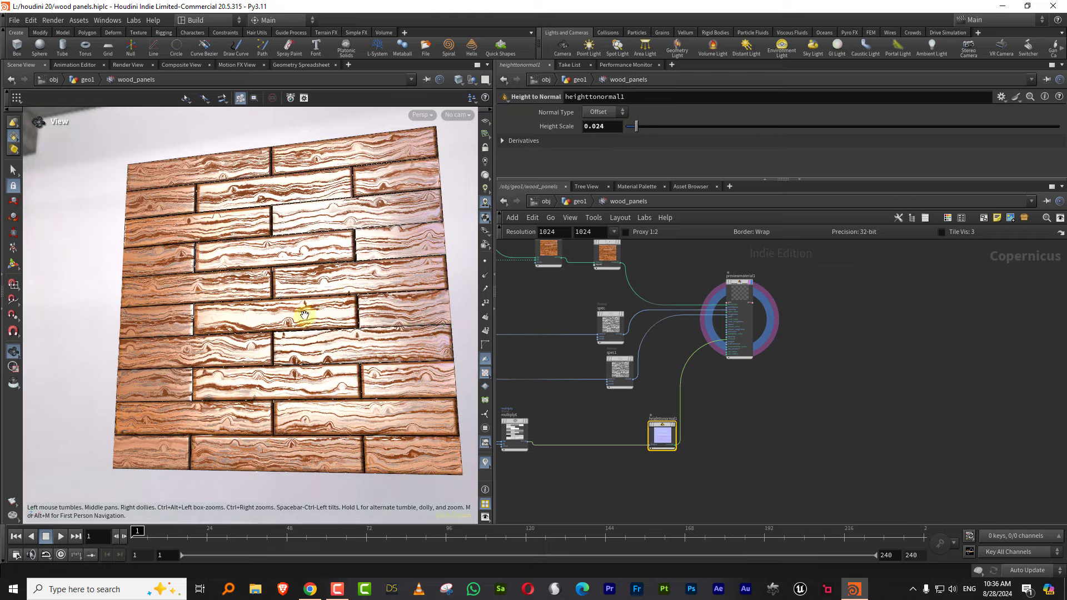
left_click_drag(306, 315, 312, 345)
Set the spec1 remap's Output Max to 0.665 and rename the node roughness
middle_click_drag(584, 365, 640, 359)
scroll(640, 358, "up", 3)
left_click(703, 362)
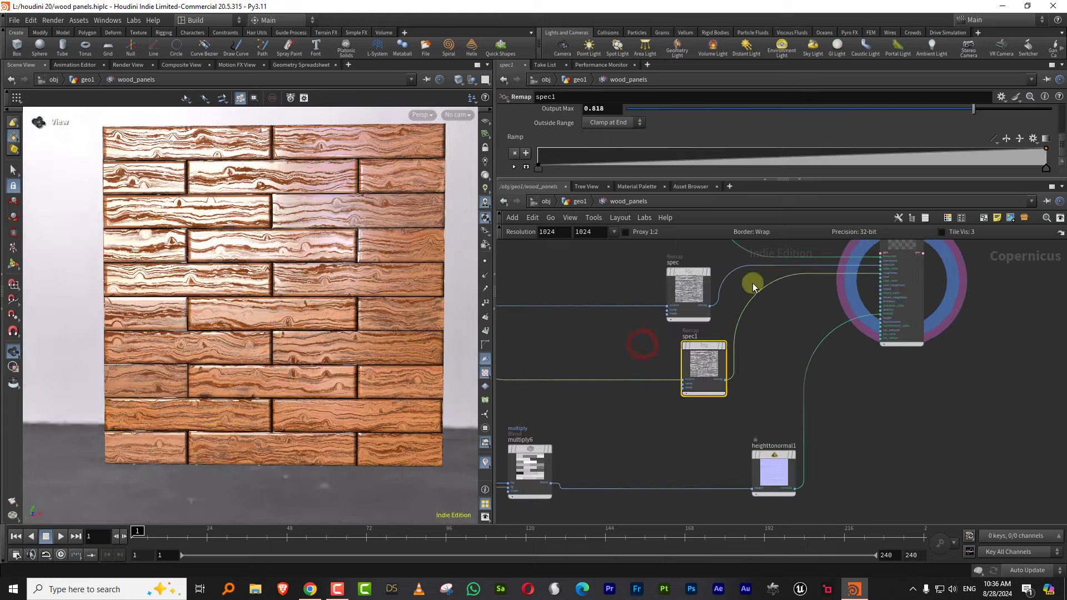
scroll(1055, 146, "up", 3)
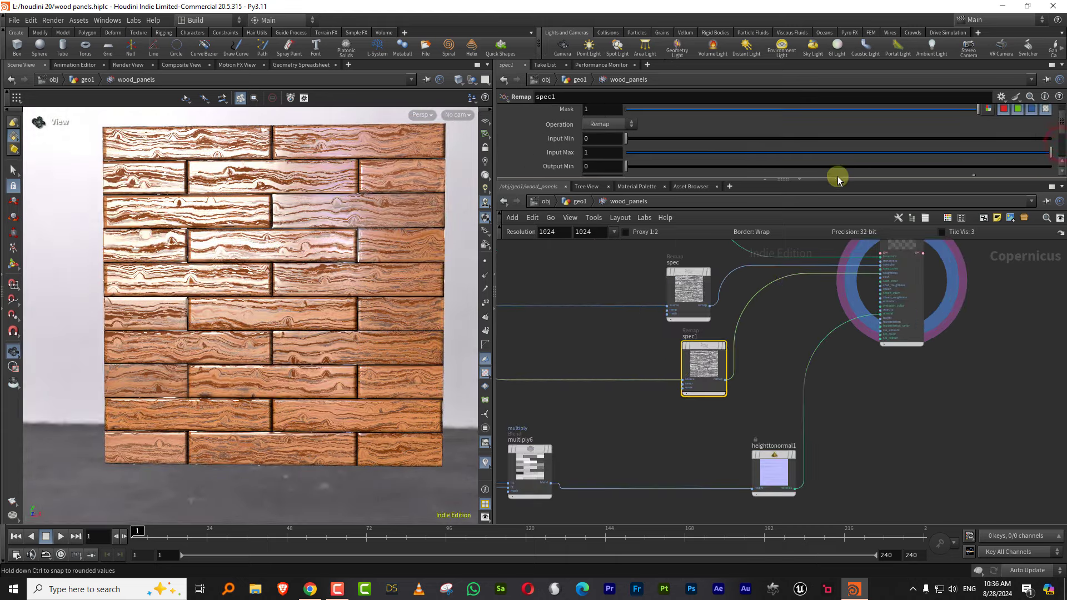
left_click_drag(833, 189, 930, 199)
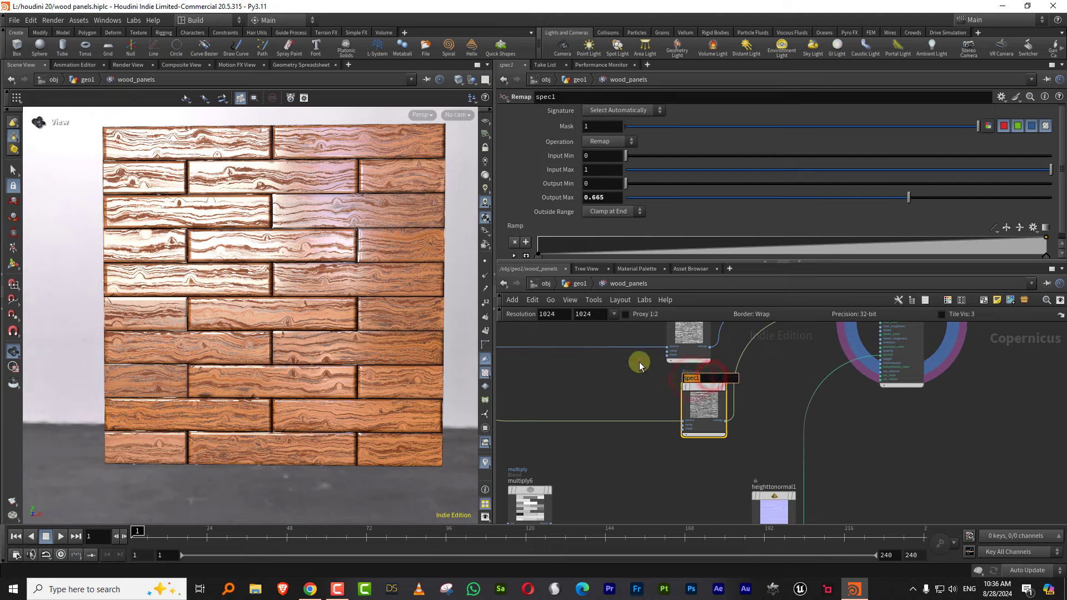
left_click_drag(640, 368, 714, 316)
Try Output Max values of 0.911, 0.765 and 0.698 on the spec remap, comparing the panels with and without environment lighting
left_click_drag(833, 201, 768, 203)
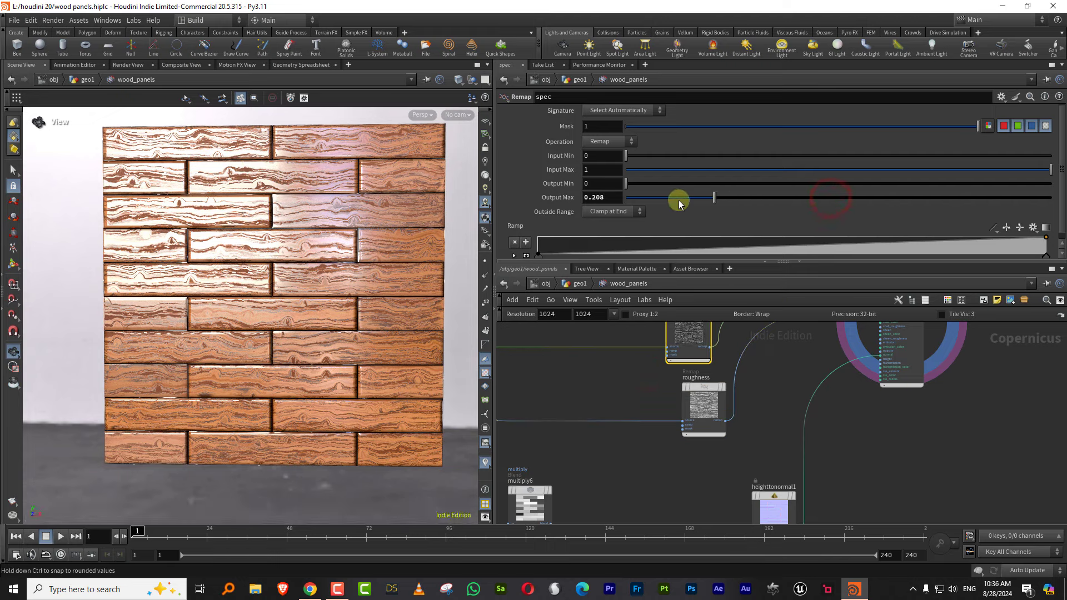
left_click_drag(1010, 205, 1009, 203)
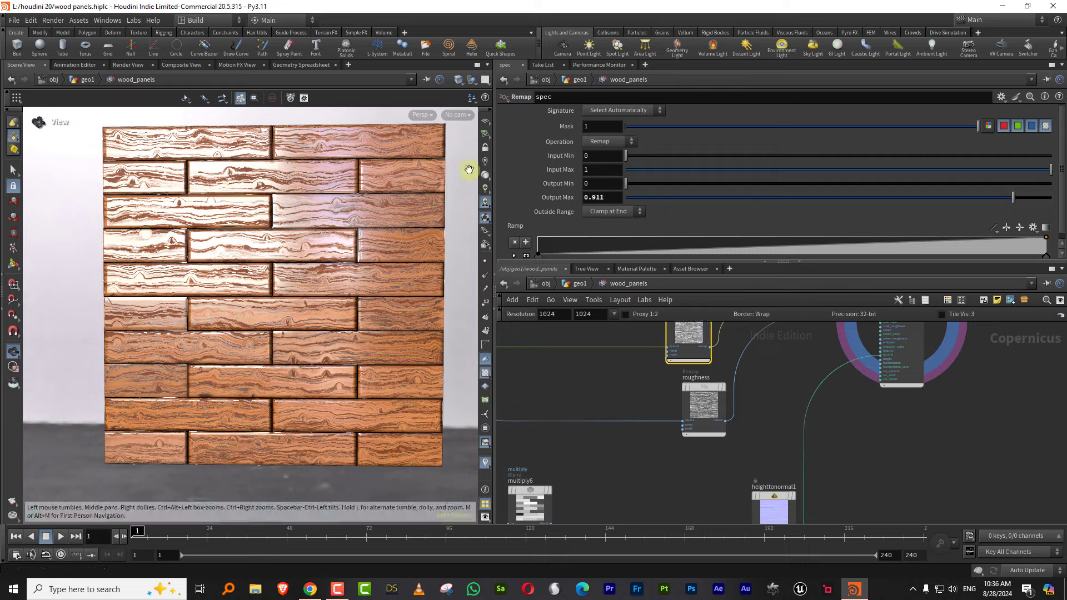
left_click(485, 176)
left_click_drag(359, 260, 368, 262)
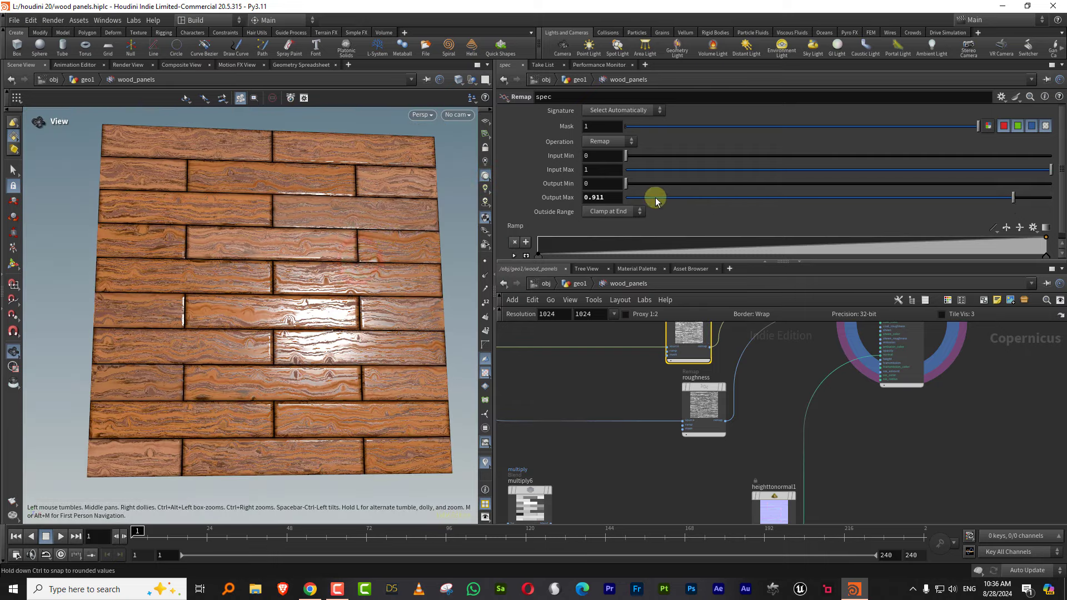
left_click_drag(656, 199, 951, 207)
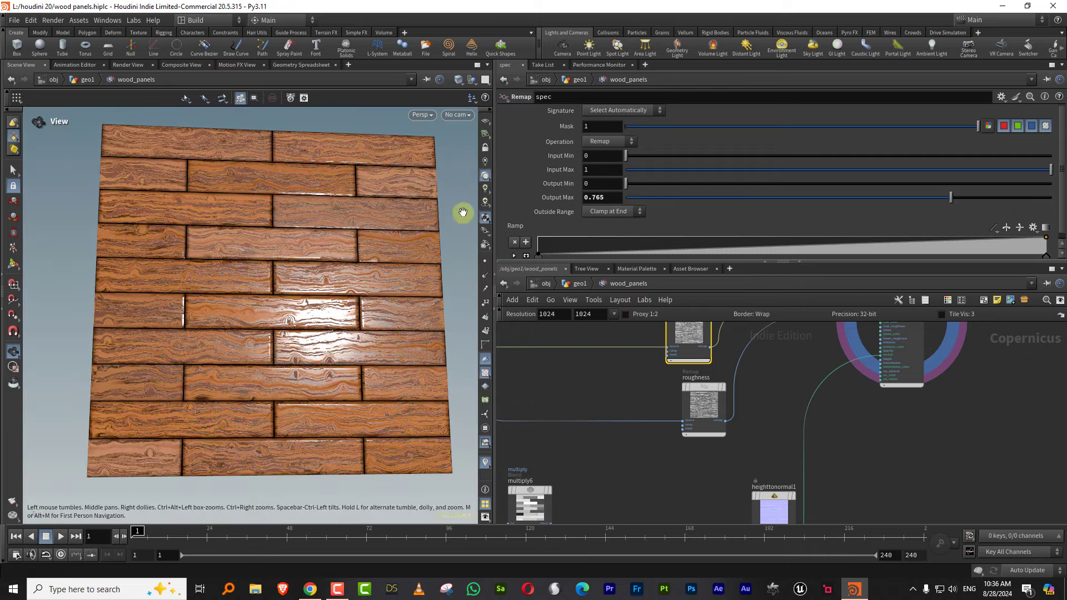
left_click(488, 204)
left_click_drag(761, 198, 613, 204)
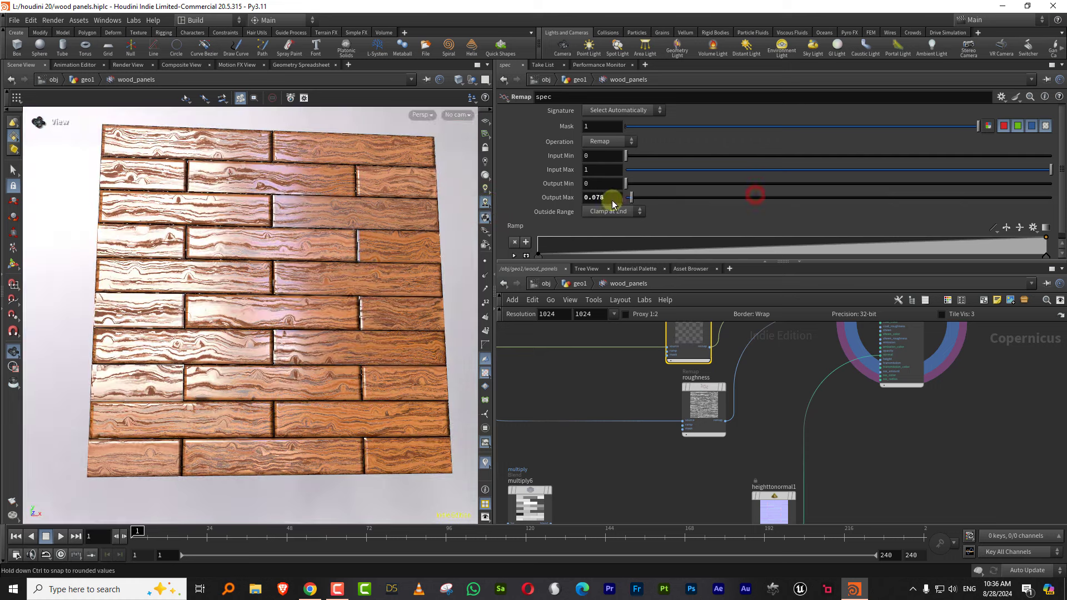
Adjust the roughness remap's Output Max to around the middle of its range and check the panels from another angle
left_click(697, 439)
left_click(916, 197)
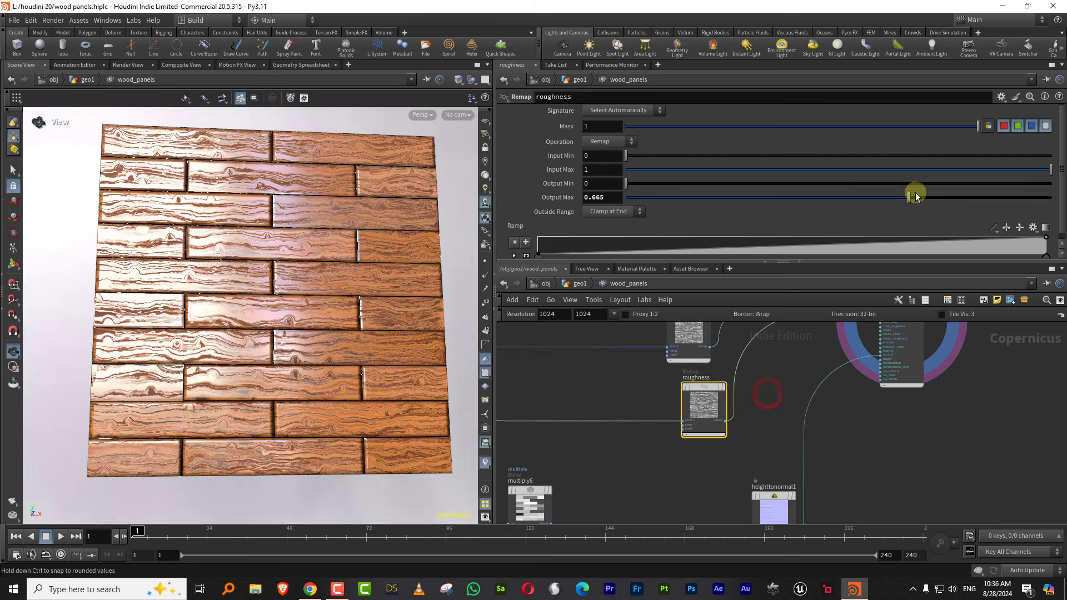
left_click_drag(938, 202, 1053, 210)
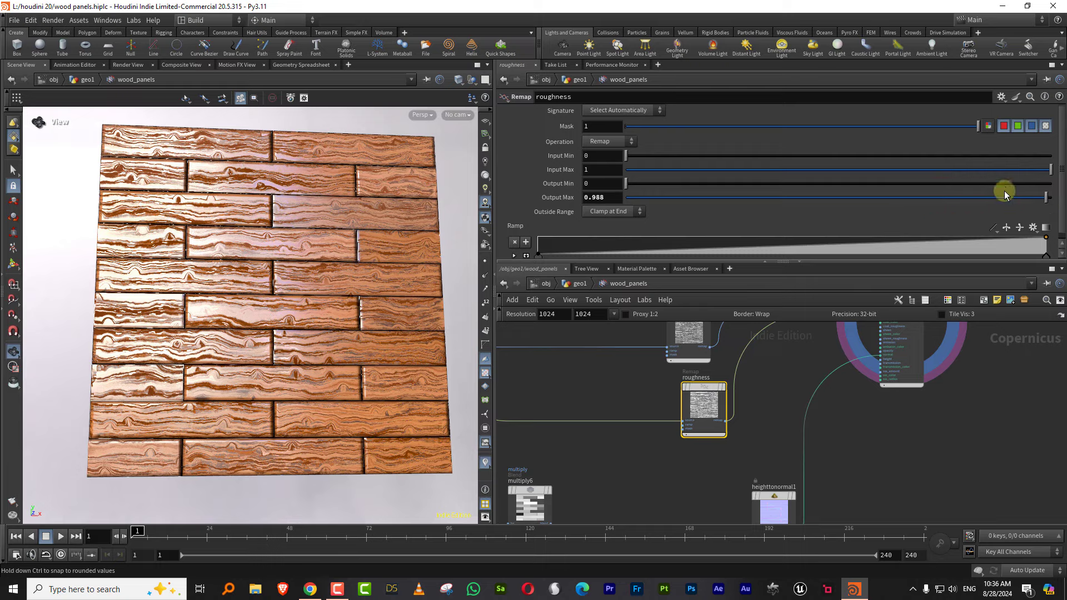
left_click_drag(783, 184, 602, 191)
left_click_drag(750, 198, 848, 198)
left_click_drag(356, 303, 302, 305)
Set the spec remap's Output Max to 0.763 and view the panels from the front
left_click(705, 348)
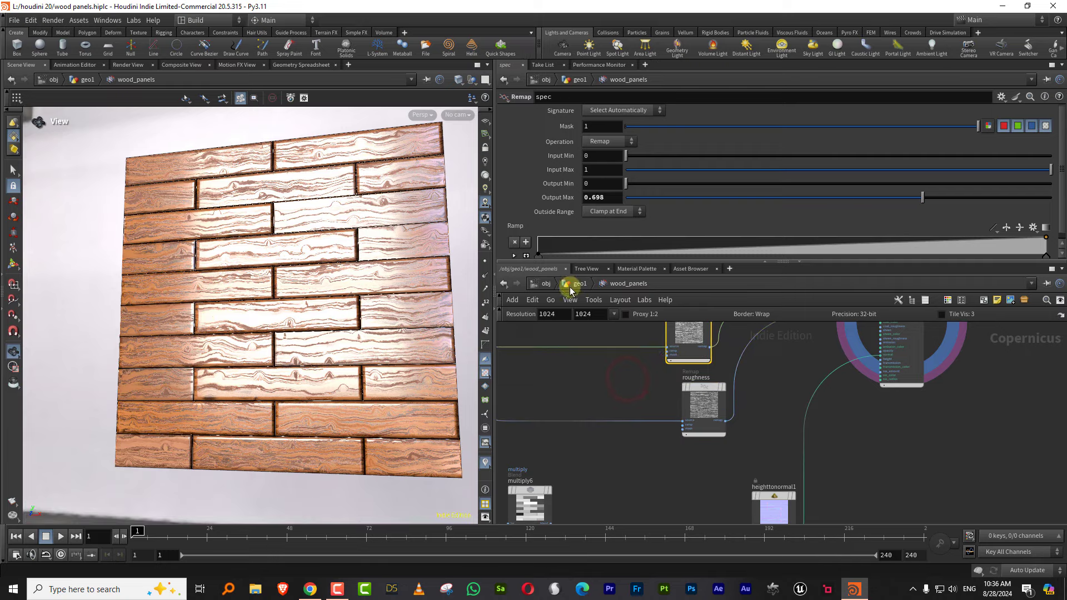
left_click_drag(973, 202, 950, 198)
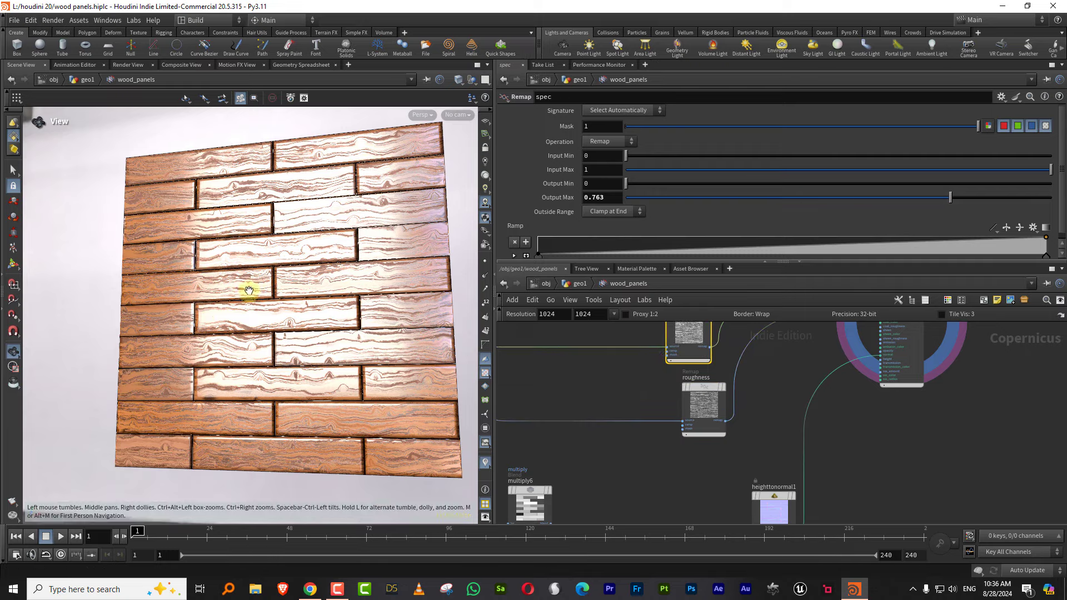
left_click_drag(245, 291, 303, 305)
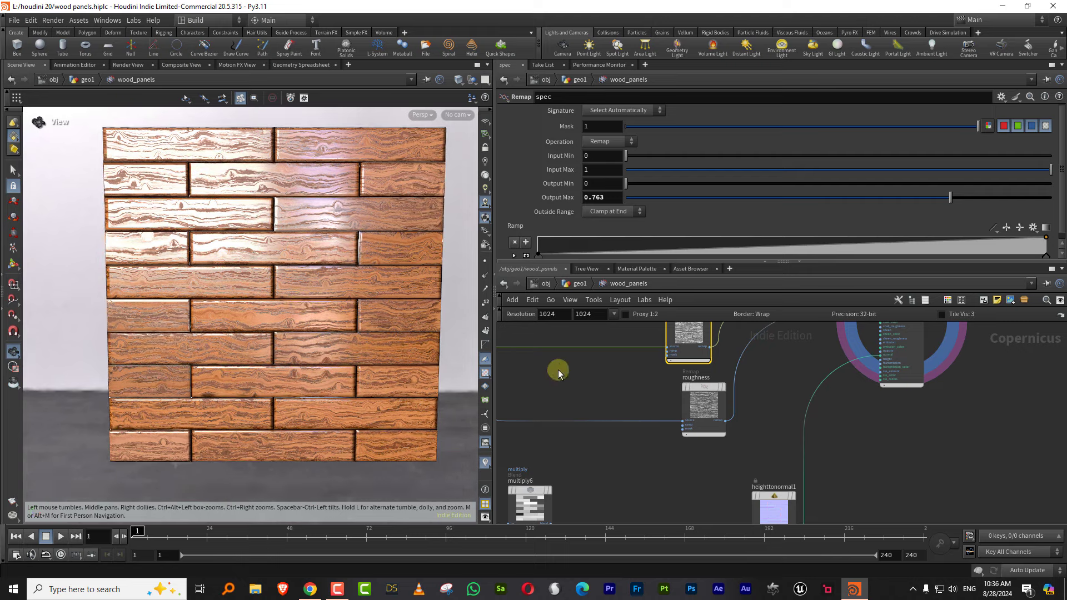
Insert a dot in the wire running from heighttoambientocclusion1 to multiply5
middle_click_drag(632, 381, 672, 351)
scroll(653, 354, "down", 3)
scroll(677, 388, "up", 2)
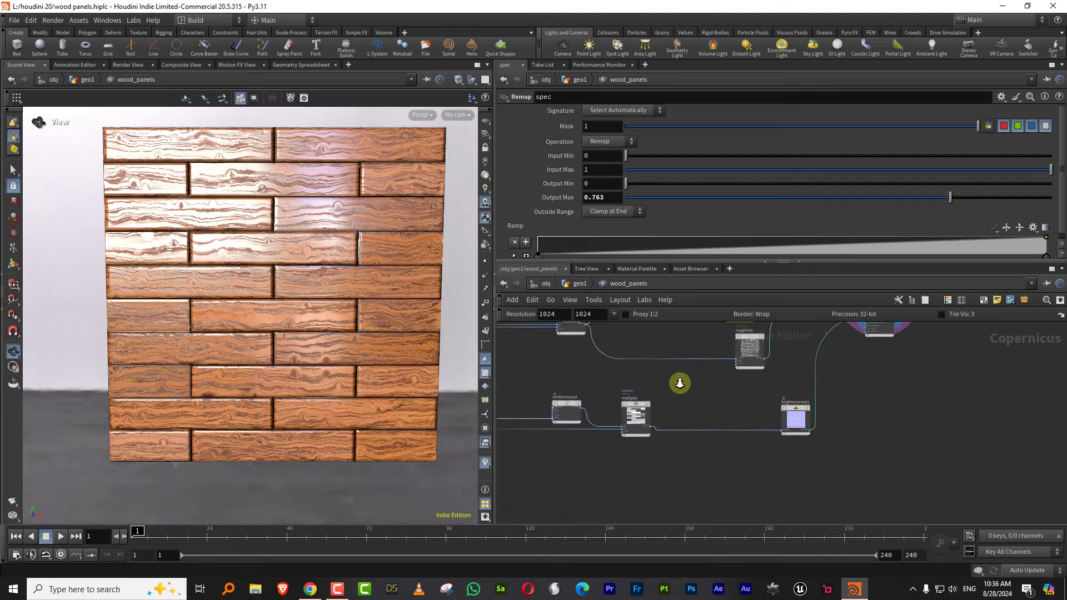
left_click_drag(325, 318, 326, 313)
left_click_drag(663, 262, 664, 193)
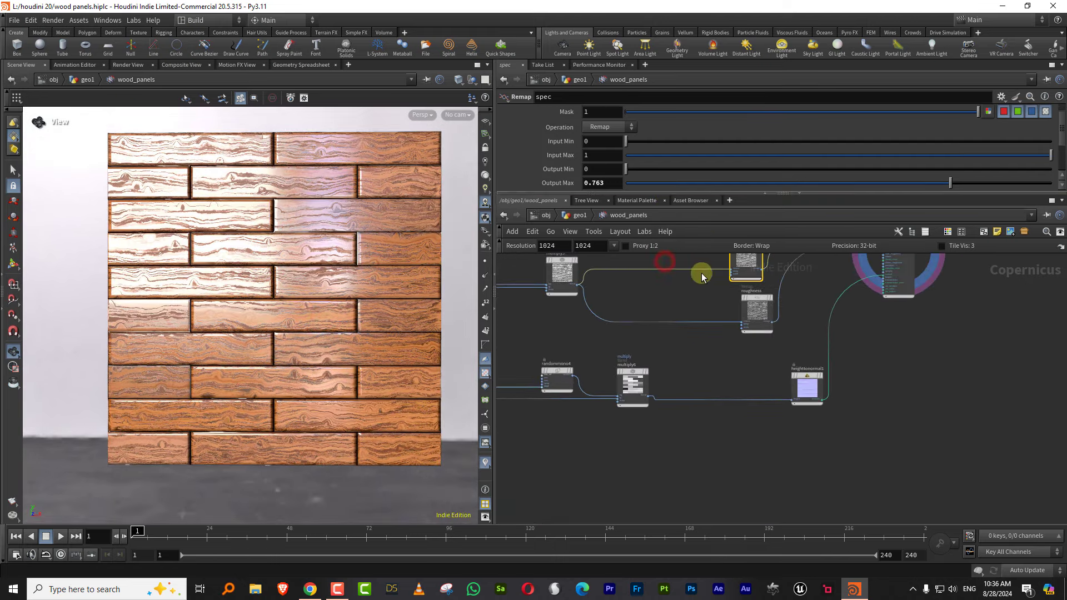
scroll(716, 352, "down", 3)
middle_click_drag(611, 348, 755, 389)
middle_click_drag(604, 325, 612, 412)
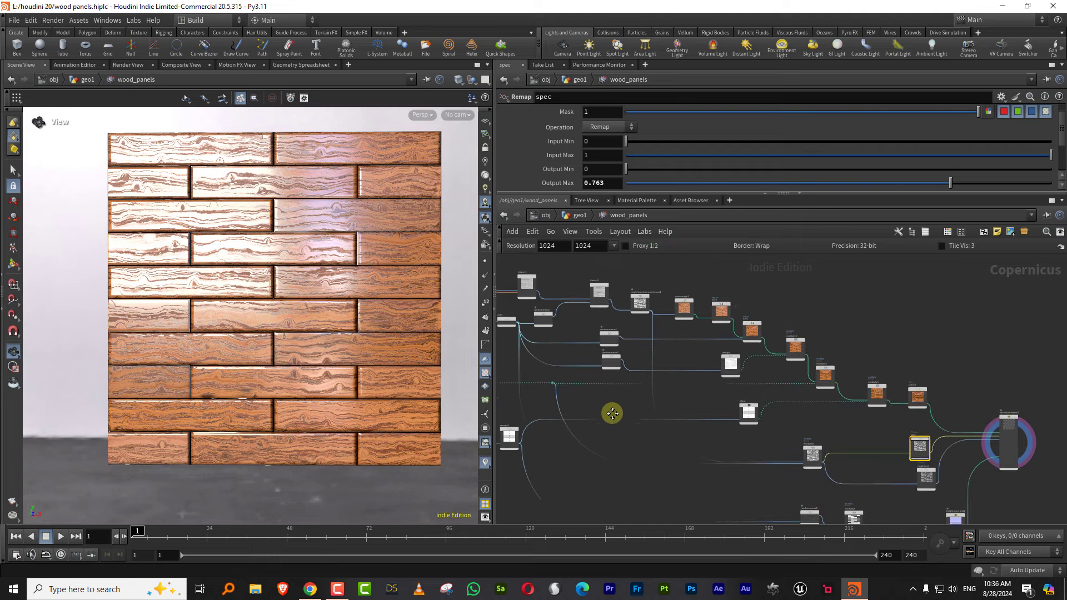
scroll(592, 333, "up", 3)
scroll(594, 334, "up", 2)
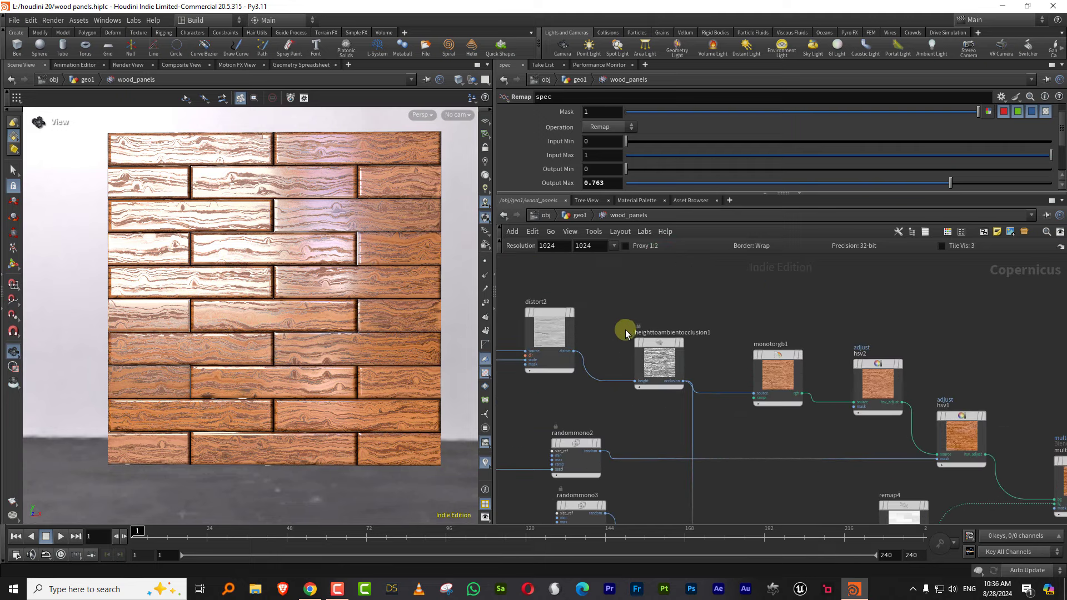
scroll(601, 329, "up", 3)
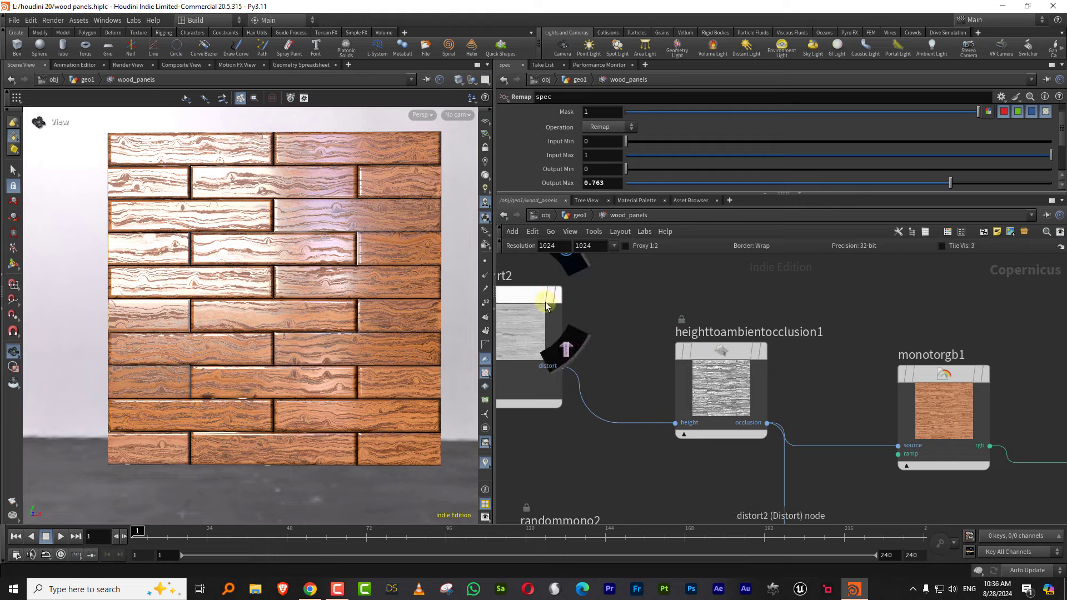
middle_click_drag(779, 374, 649, 299)
scroll(709, 322, "up", 1)
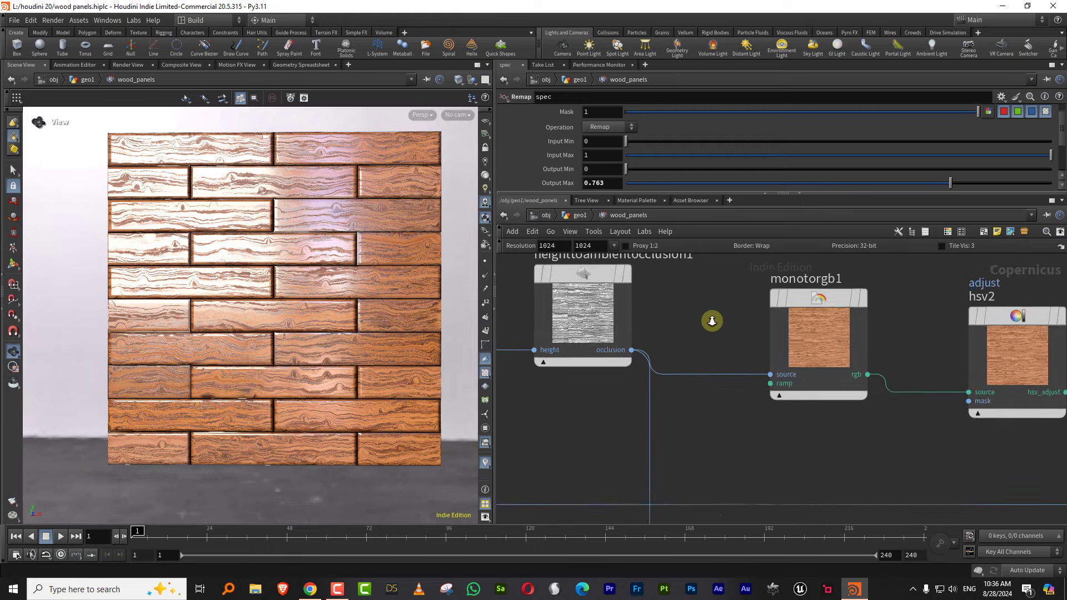
scroll(710, 321, "down", 3)
middle_click_drag(701, 341, 660, 315)
right_click_drag(652, 348, 646, 365)
middle_click_drag(654, 418, 653, 330)
right_click_drag(654, 330, 624, 364)
middle_click_drag(697, 387, 618, 358)
mouse_move(618, 359)
right_mouse_down()
mouse_move(653, 362)
mouse_move(636, 368)
right_mouse_up()
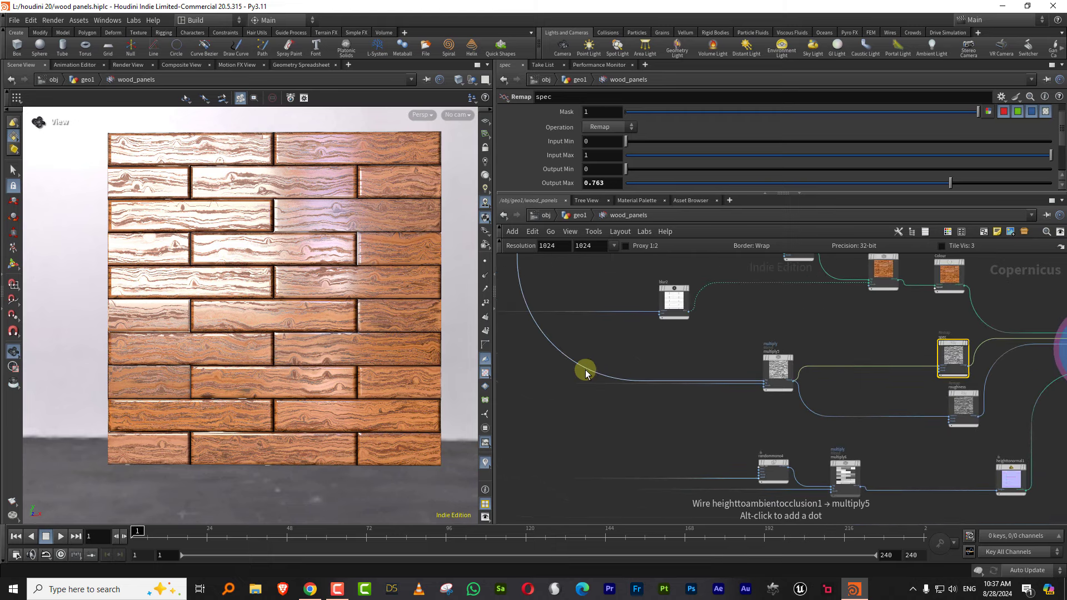
left_click(587, 370, "alt")
Insert a new Multiply node in the wire between multiply6 and heighttonormal1
middle_click_drag(647, 400, 597, 350)
key("Tab")
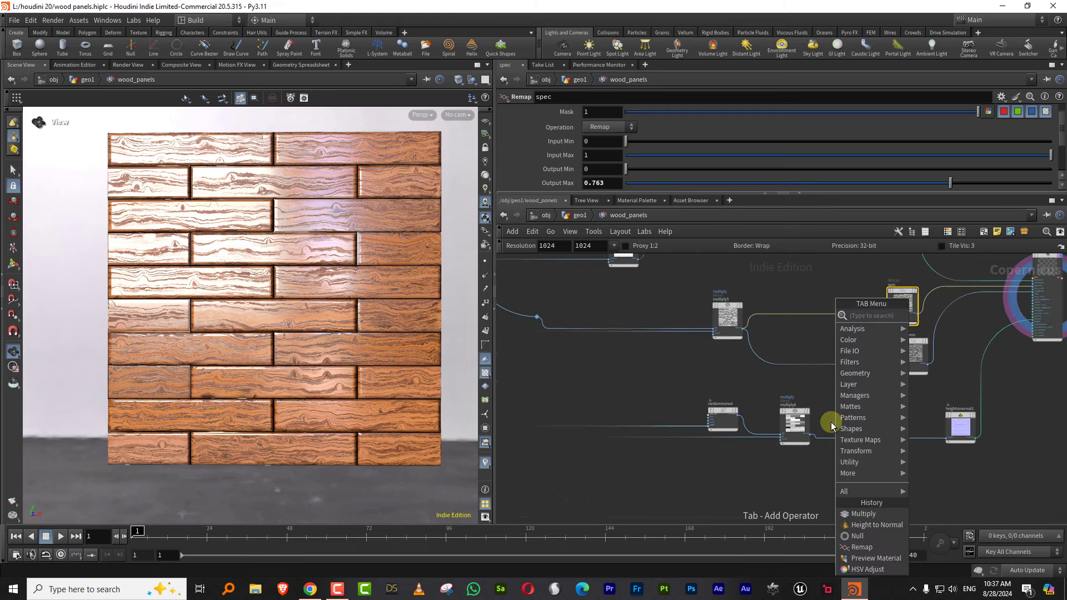
type("mul")
left_click(939, 316)
left_click(870, 440)
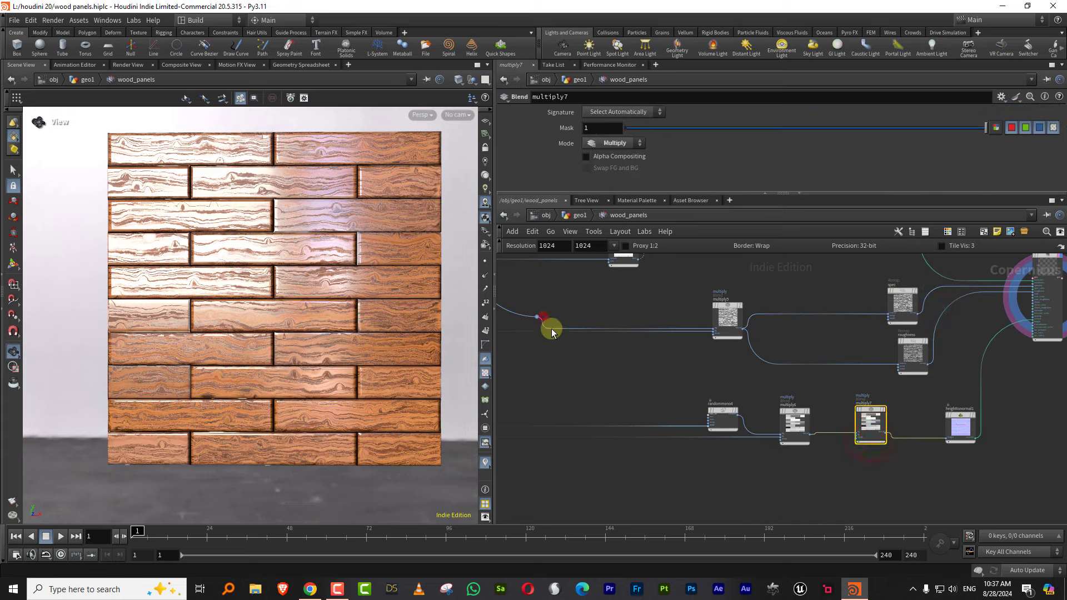
Connect the dot on the ambient occlusion wire to multiply7's fg input and check the panels
left_click(552, 332)
left_click(846, 440)
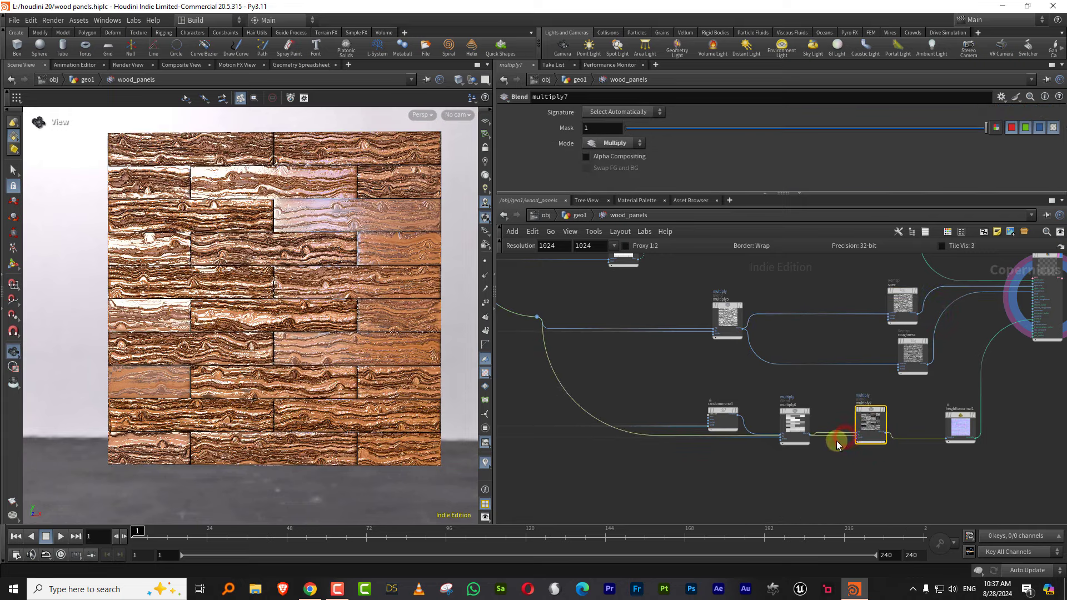
left_click_drag(334, 348, 476, 349)
Set multiply7's Mask to 0.043 and inspect the wood grain relief up close
scroll(825, 395, "up", 5)
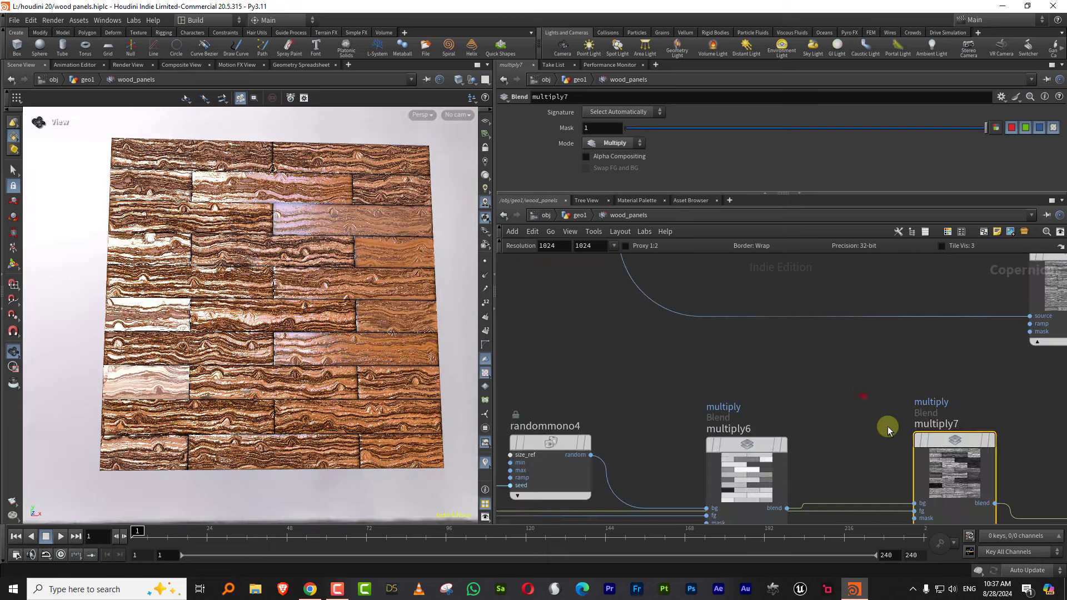
left_click(644, 128)
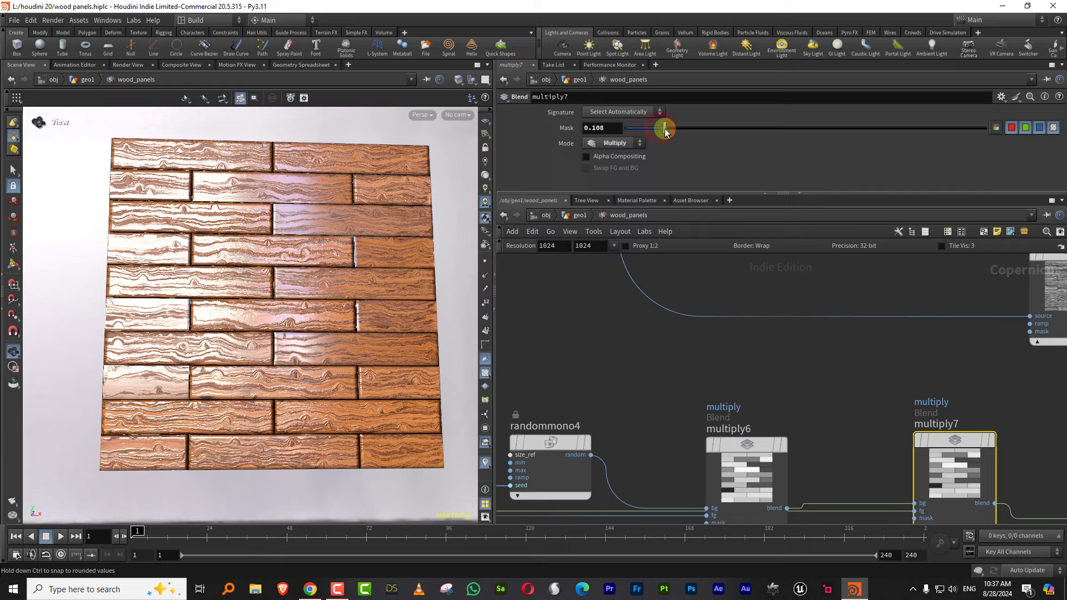
left_click_drag(656, 130, 642, 128)
scroll(285, 239, "up", 5)
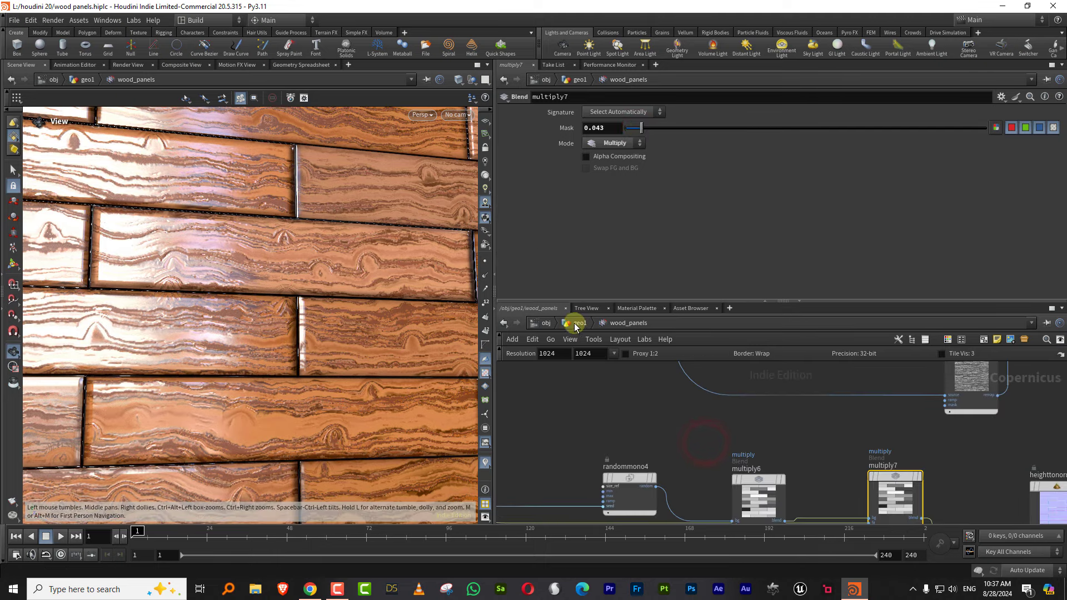
Set the wood_panels network's default resolution to 2048 x 2048 and go back inside the network
left_click(575, 323)
left_click(1054, 190)
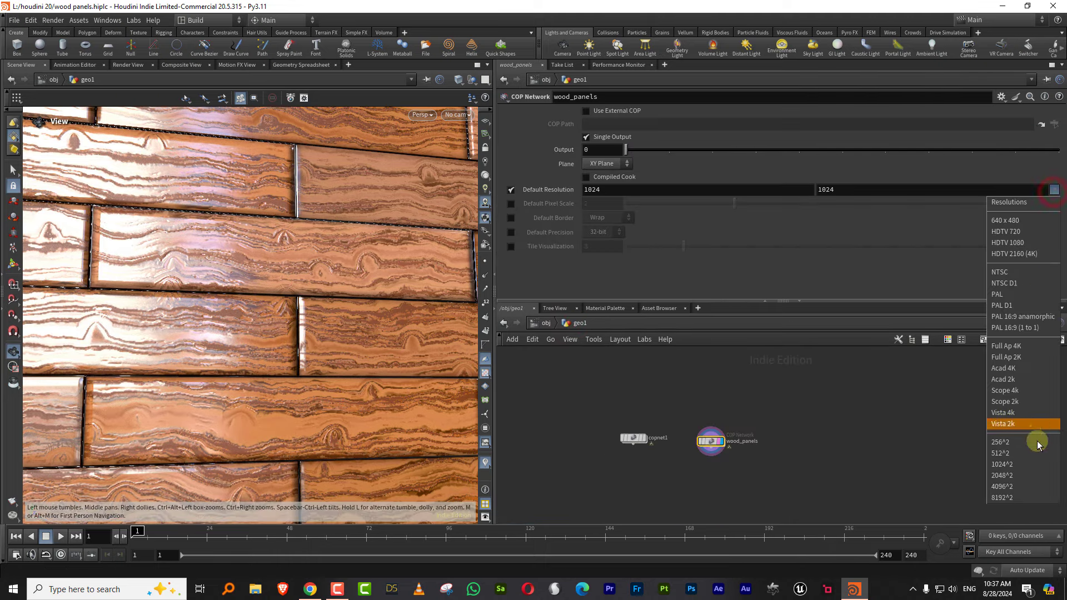
left_click(1023, 474)
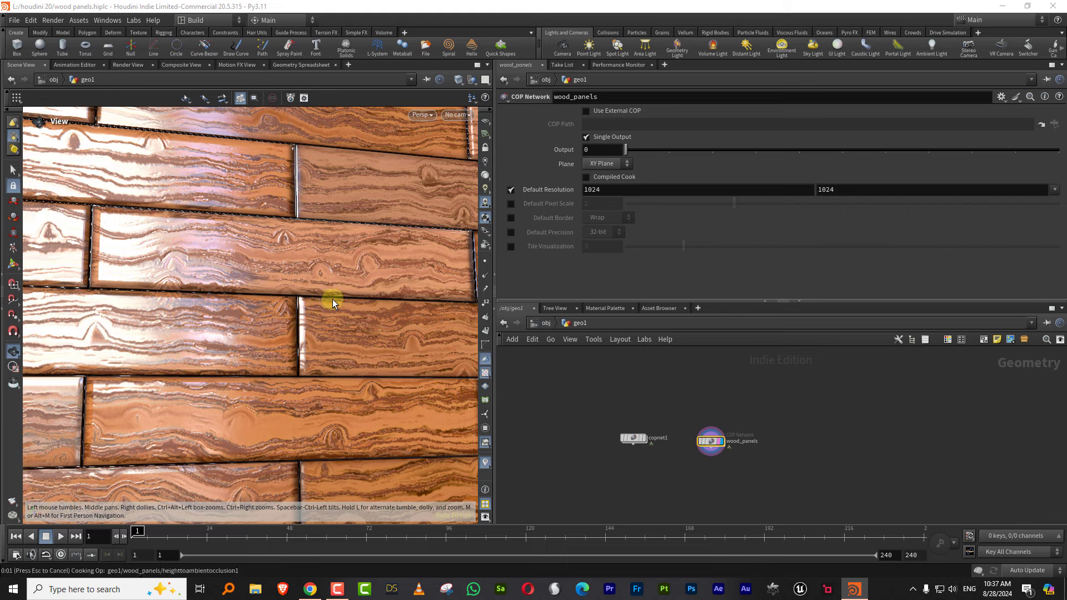
mouse_move(341, 297)
left_mouse_down()
mouse_move(319, 296)
mouse_move(340, 302)
mouse_move(316, 285)
mouse_move(326, 289)
left_mouse_up()
double_click(713, 443)
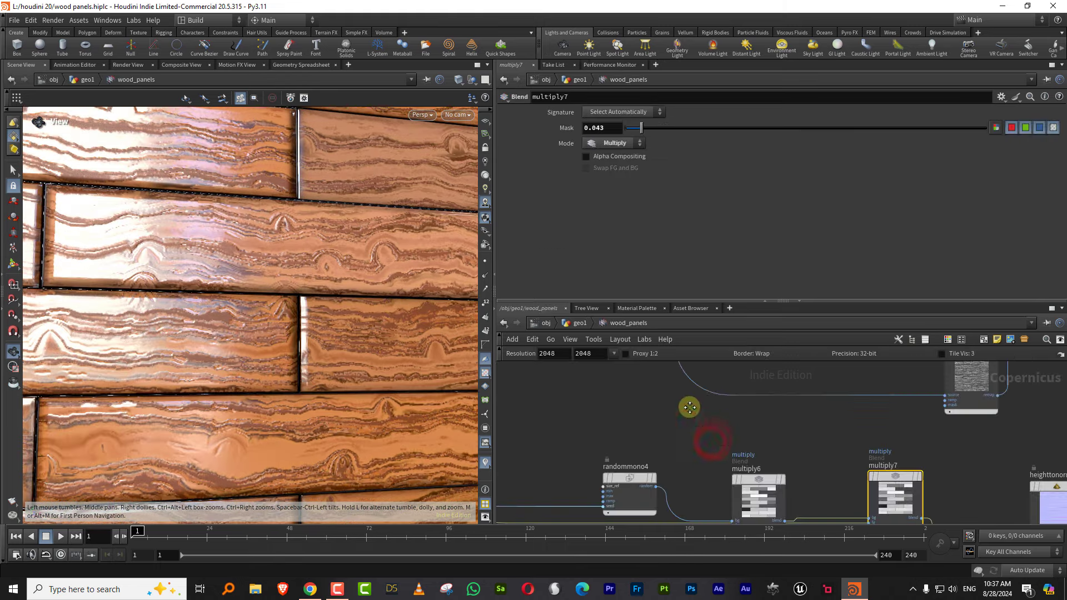
Set multiply7's Mask to 0.031
middle_click_drag(689, 407, 632, 367)
left_click_drag(752, 417, 860, 453)
left_click(666, 134)
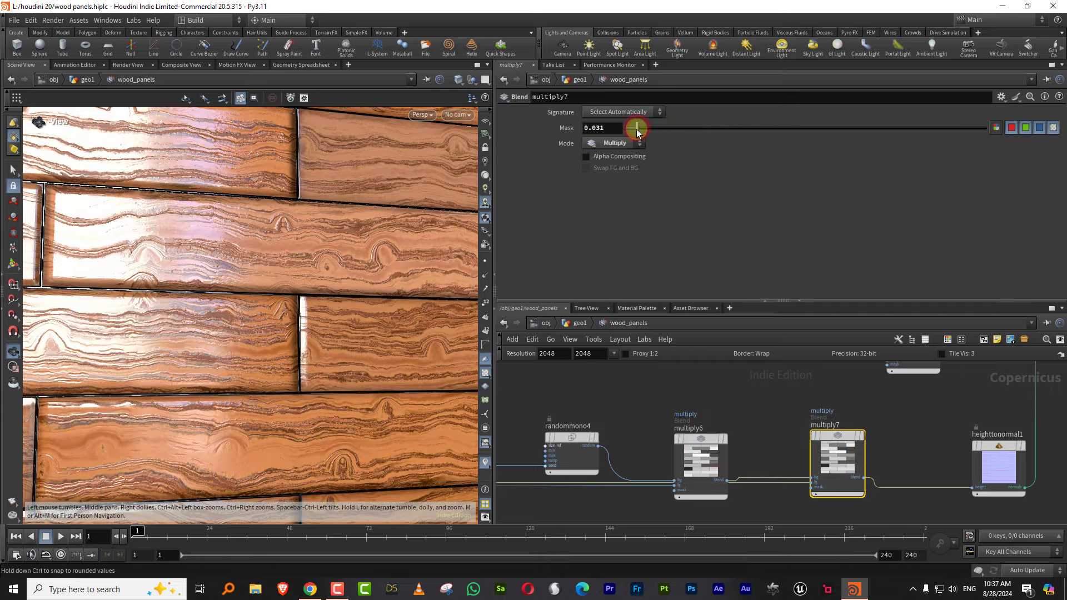
scroll(345, 286, "down", 5)
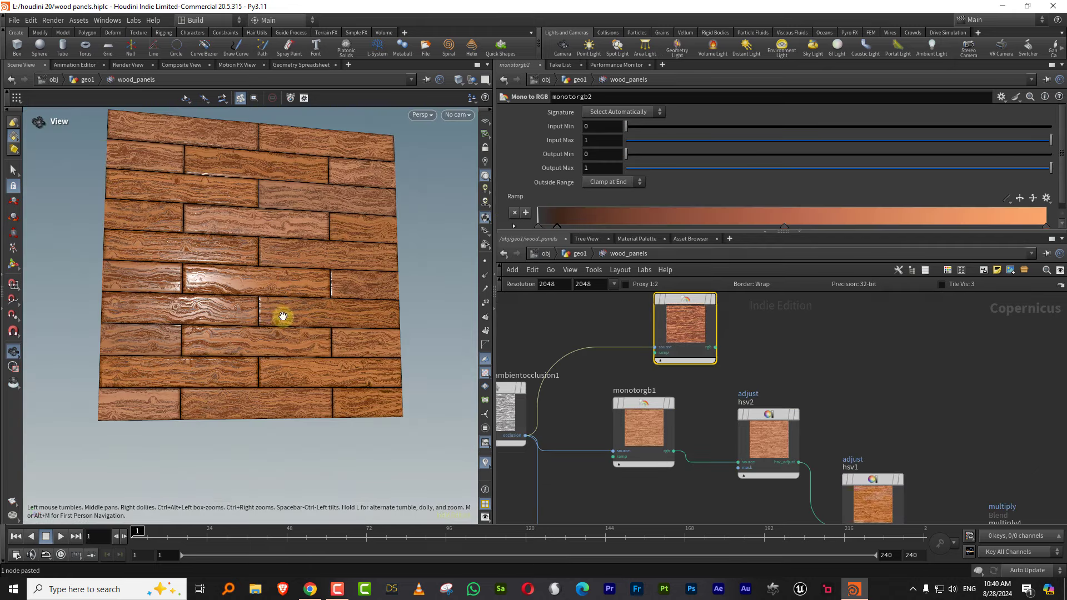
Change the preview material's geometry from the flat grid to a Sphere
mouse_move(281, 315)
left_mouse_down()
mouse_move(278, 341)
mouse_move(297, 327)
left_mouse_up()
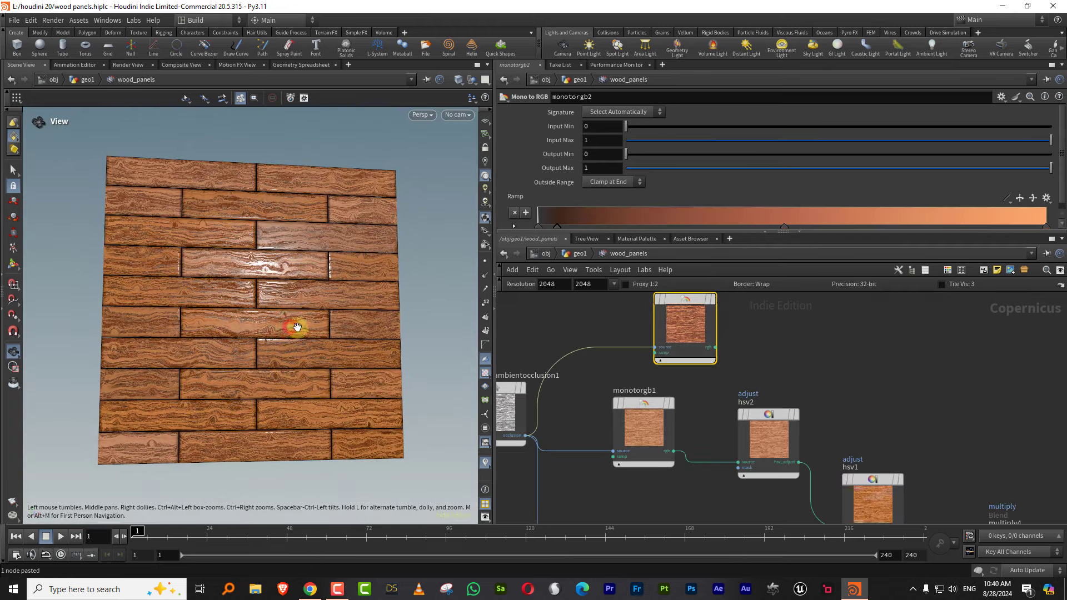
scroll(717, 325, "down", 4)
middle_click_drag(1001, 433, 712, 361)
middle_click_drag(944, 422, 749, 338)
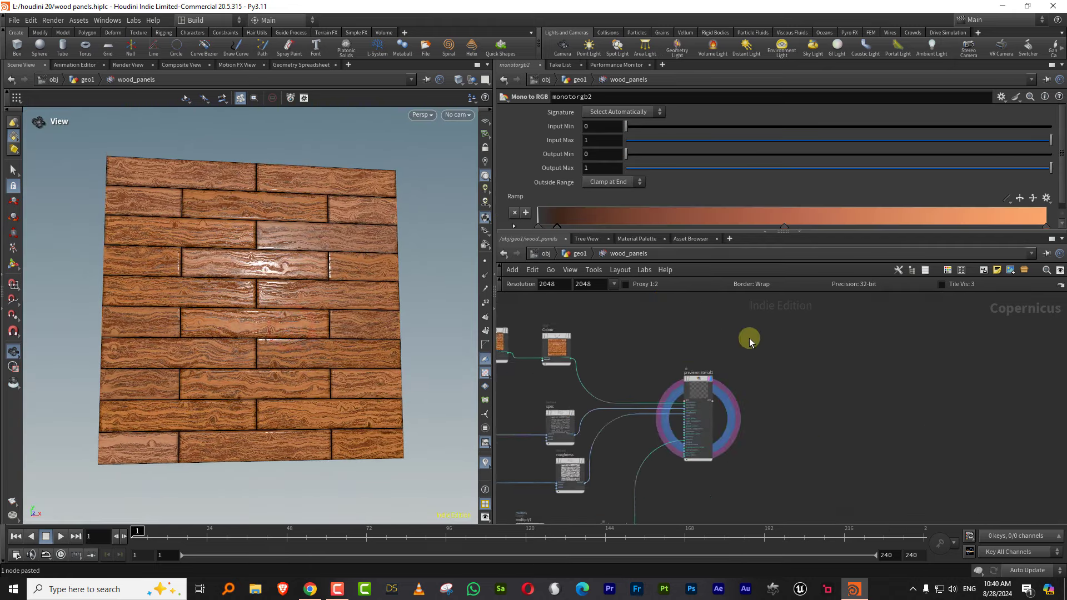
scroll(745, 351, "up", 4)
left_click_drag(745, 356, 628, 429)
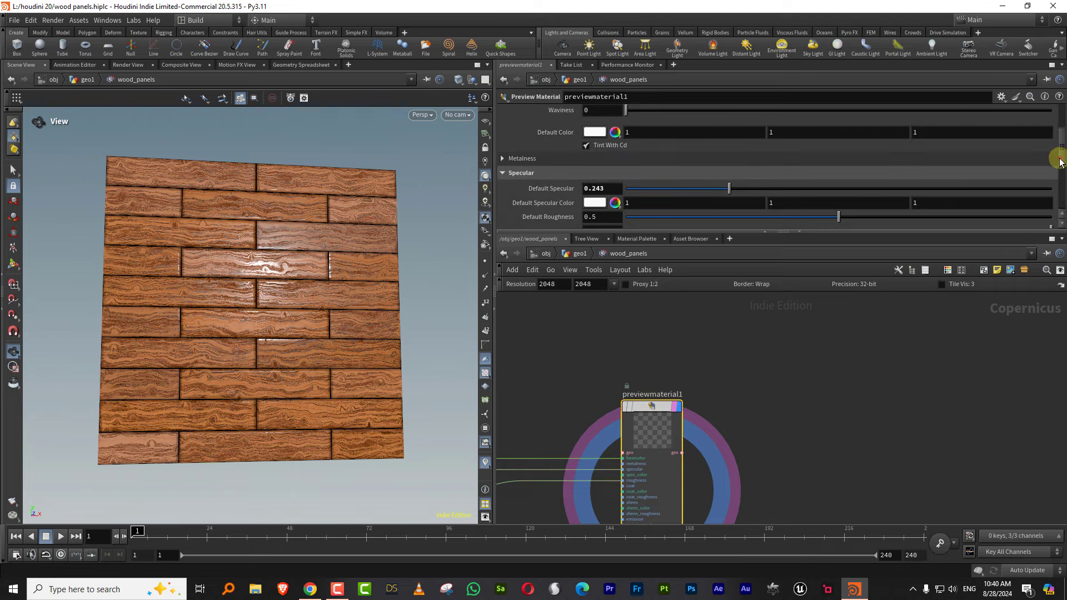
left_click_drag(1059, 159, 1061, 123)
left_click(611, 111)
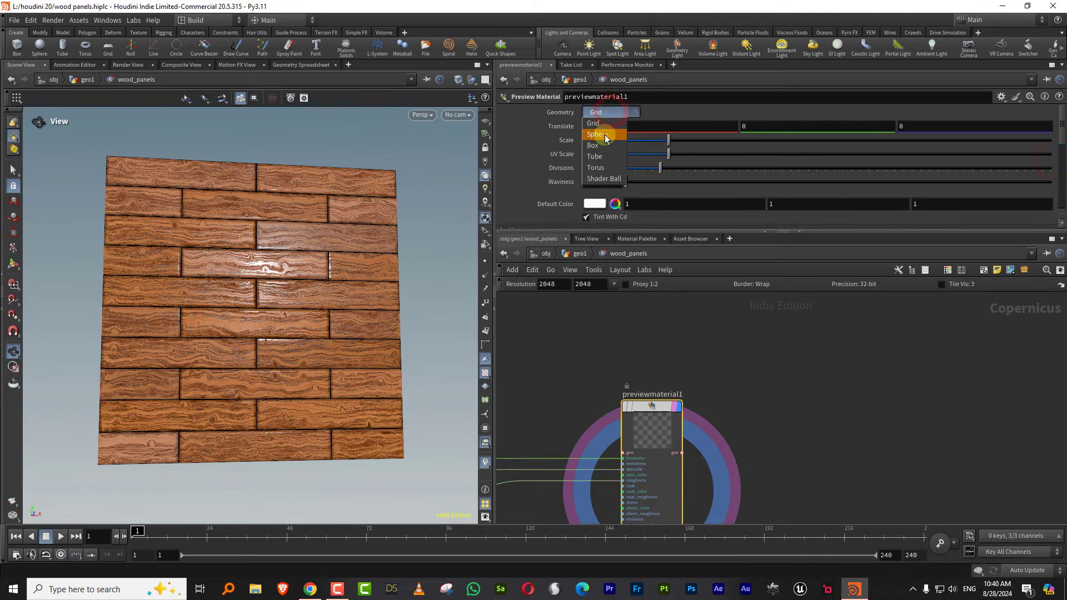
left_click(604, 139)
Switch the viewport lighting to show the environment backdrop and inspect the wood panels on the sphere
right_click_drag(283, 294, 355, 253)
left_click(488, 204)
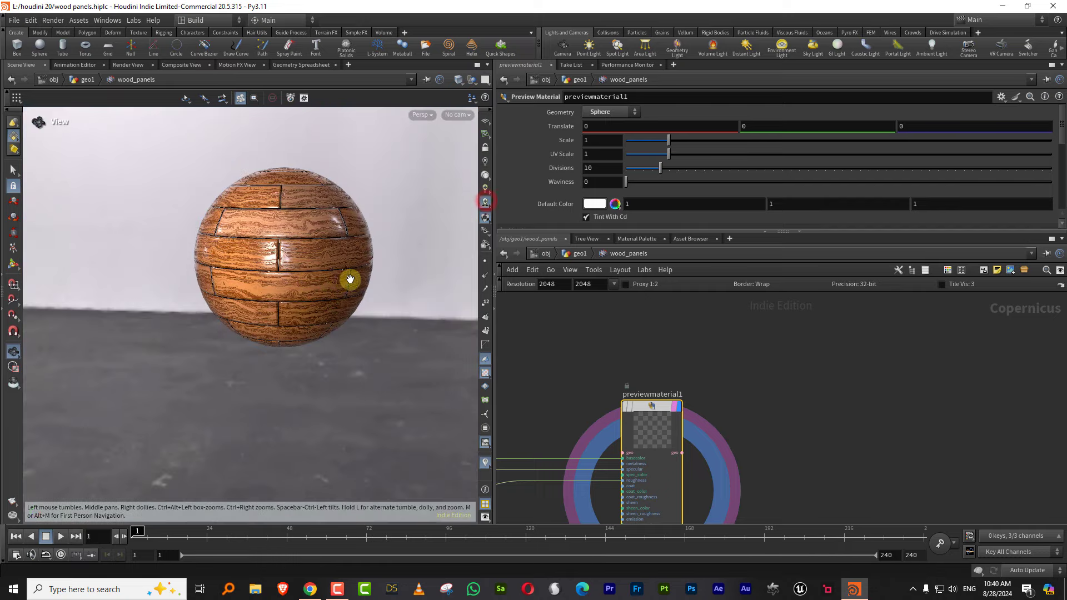
left_click_drag(350, 281, 303, 272)
Set the preview material's geometry to Tube and inspect the panels around it
left_click(621, 121)
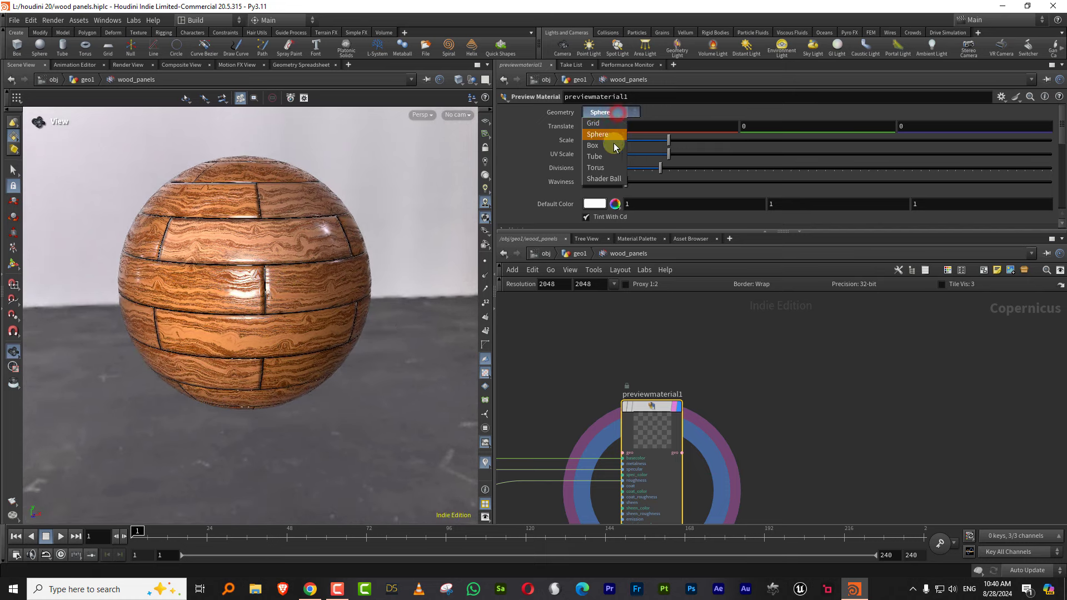
left_click(609, 151)
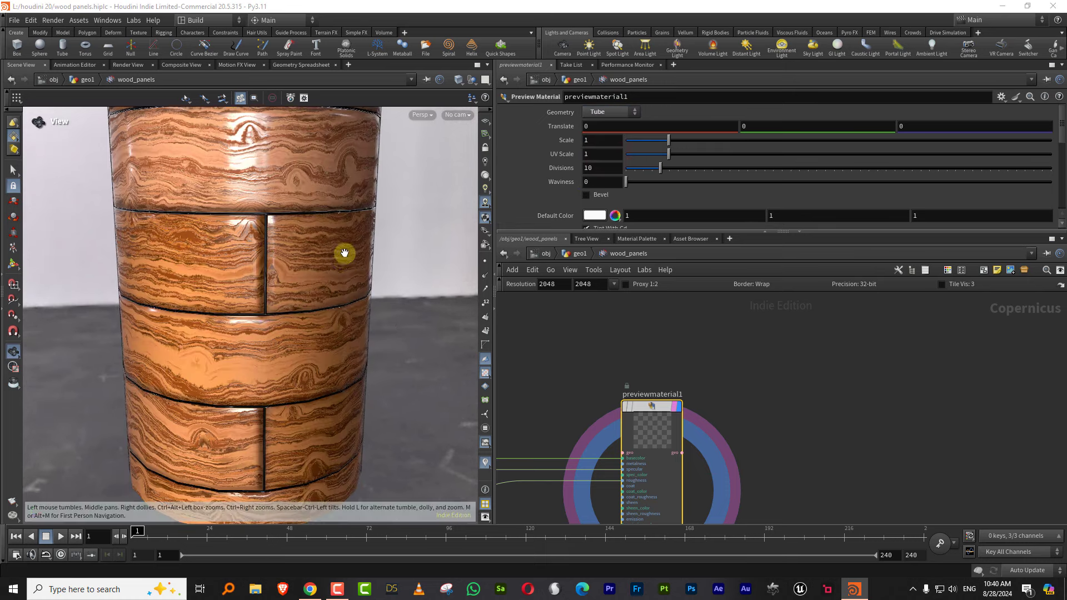
right_click_drag(343, 252, 298, 300)
left_click_drag(298, 300, 308, 254)
Set the preview material's geometry to Shader Ball and inspect the wood texture up close
left_click(611, 113)
left_click(610, 180)
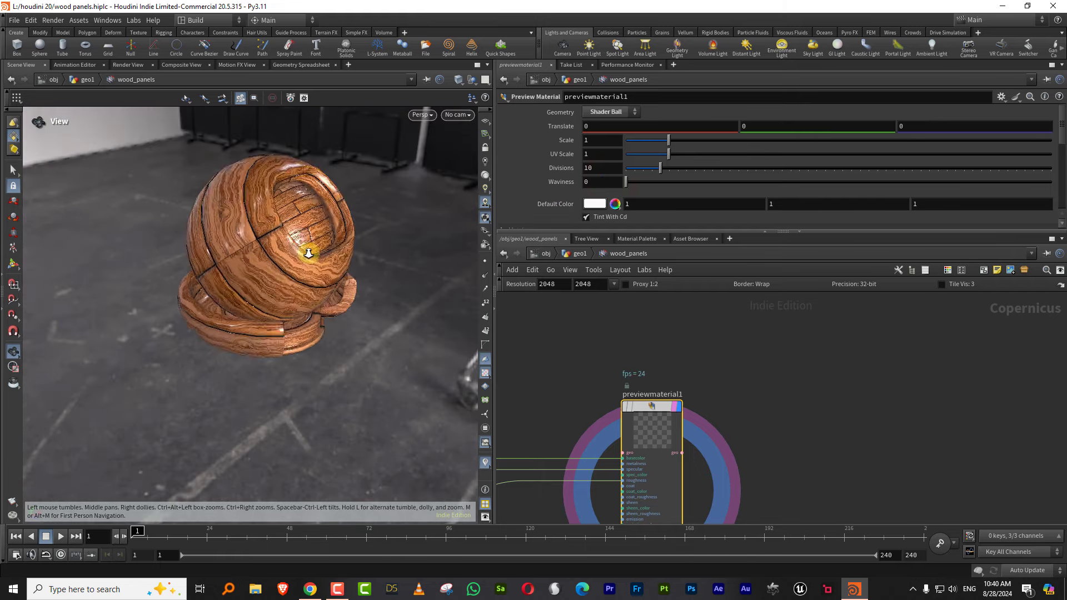
right_click_drag(308, 253, 339, 244)
left_click_drag(339, 245, 252, 274)
right_click_drag(252, 274, 298, 260)
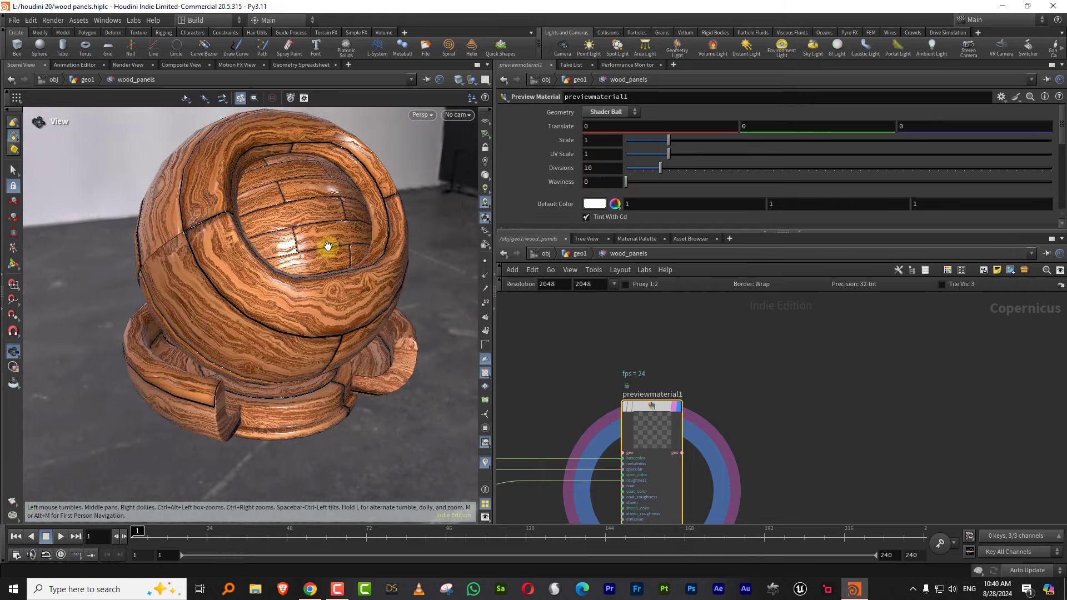
middle_click_drag(328, 246, 285, 265)
right_click_drag(291, 267, 282, 276)
Review the viewport's Geometry and Scene display options, including antialiasing
key("d")
left_click_drag(288, 147, 550, 147)
left_click(495, 164)
left_click(465, 163)
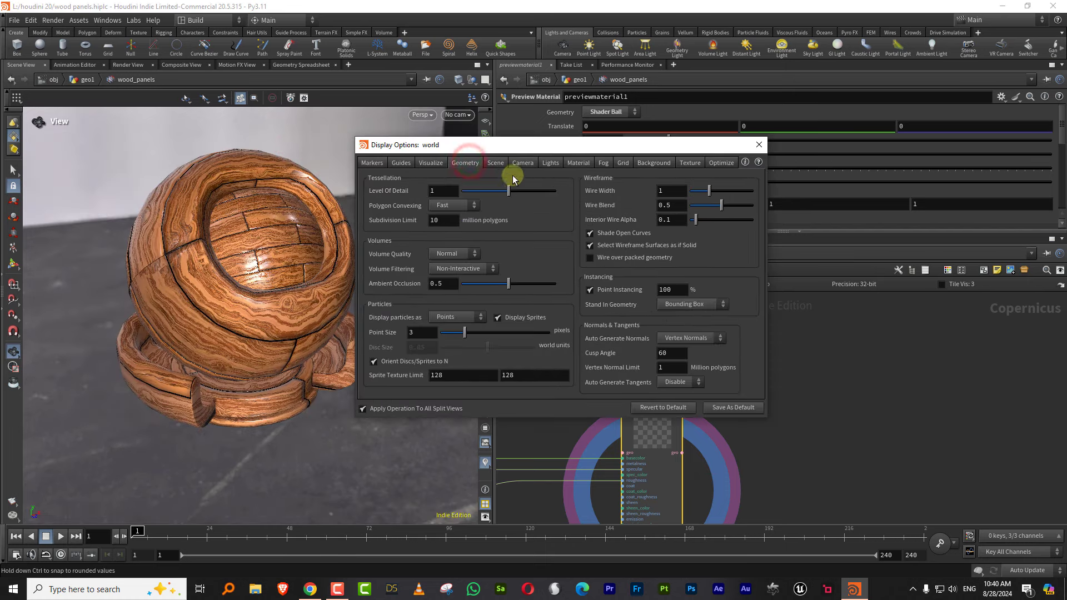
left_click(497, 164)
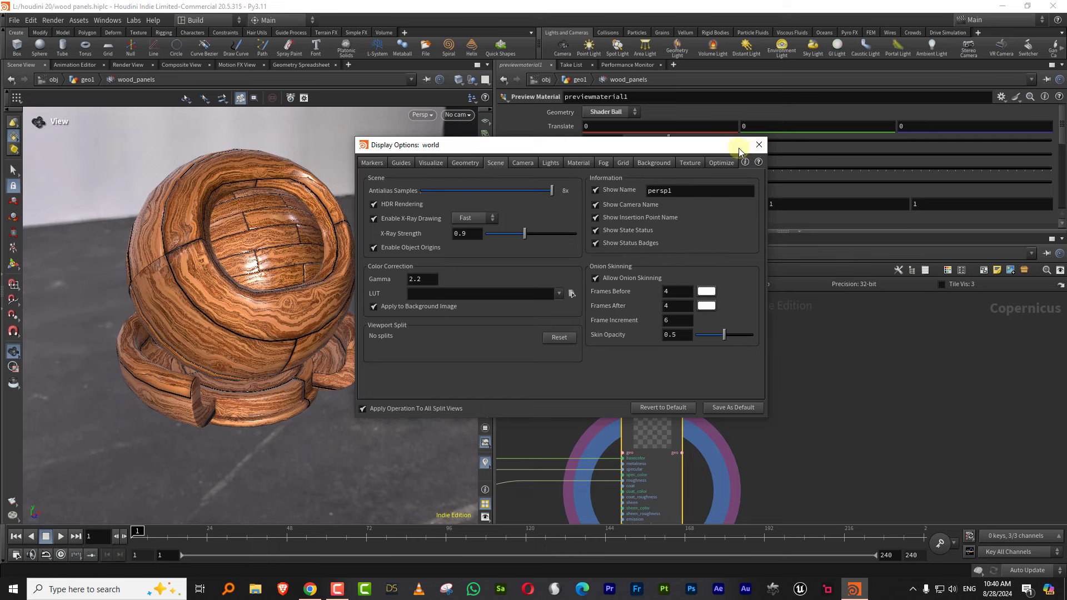
left_click(758, 146)
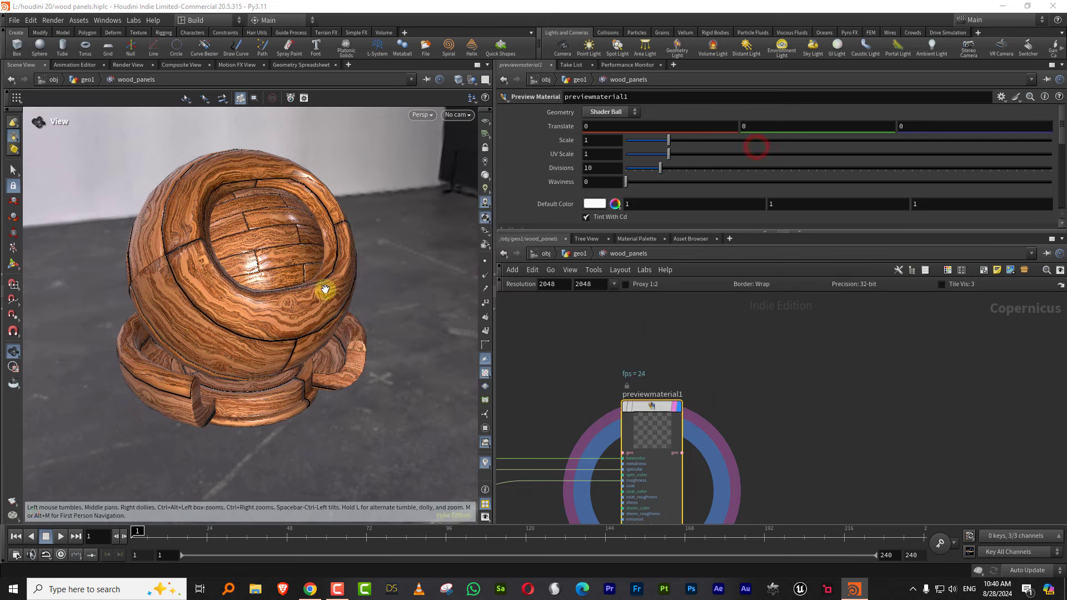
Try a UV Scale of 3 on the preview material and check the panel size on the shader ball
left_click_drag(324, 291, 350, 318)
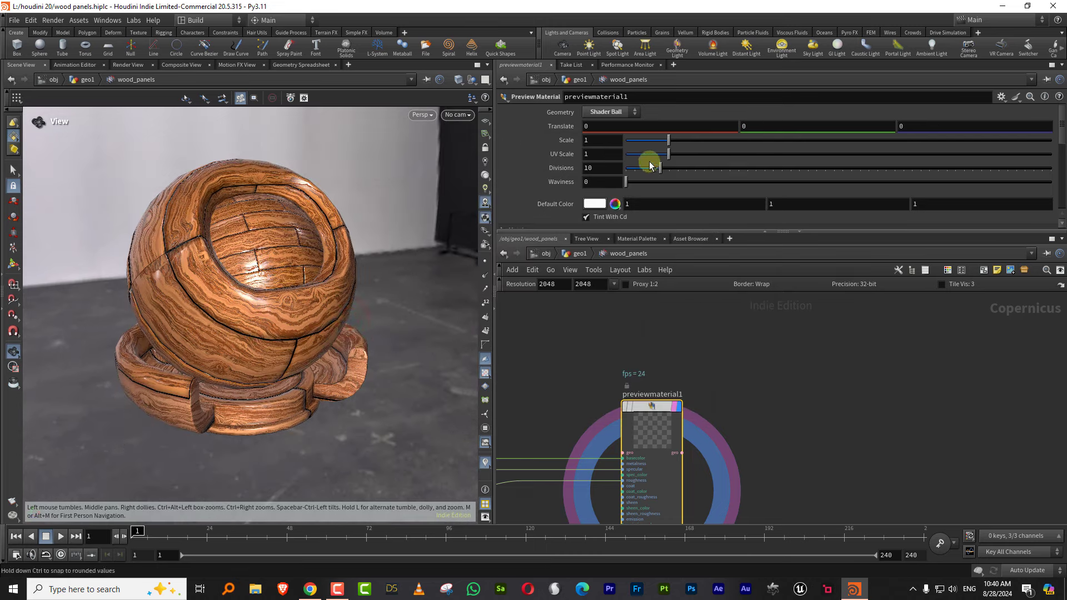
left_click(727, 154)
left_click_drag(727, 155, 729, 154)
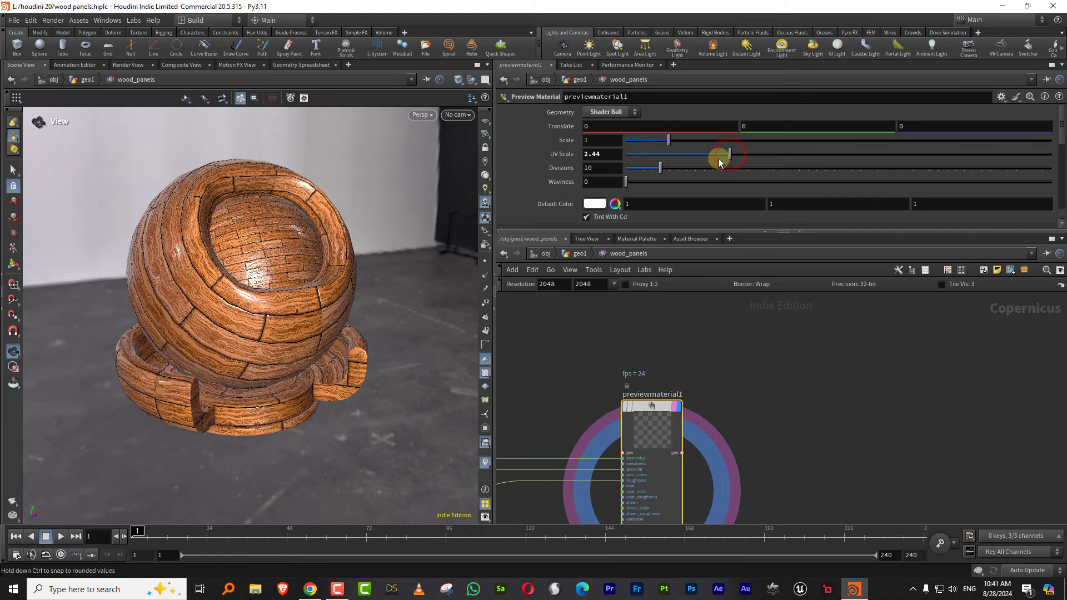
type("3")
key("Return")
mouse_move(334, 301)
left_mouse_down()
mouse_move(412, 301)
mouse_move(322, 317)
left_mouse_up()
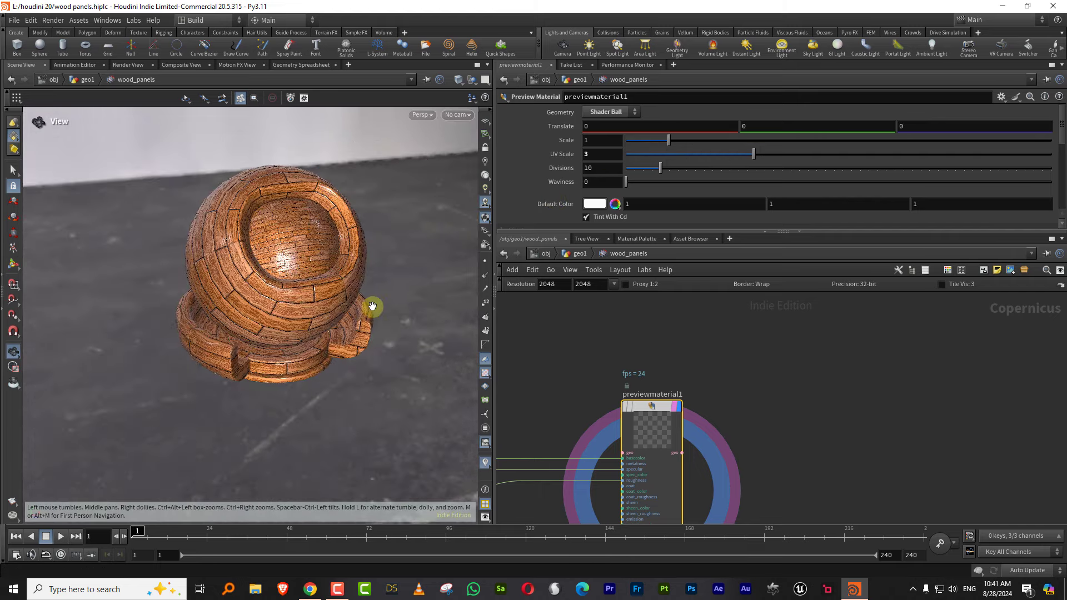
Set the preview material's UV Scale to 2 and check the panels on the shader ball
left_click(601, 154)
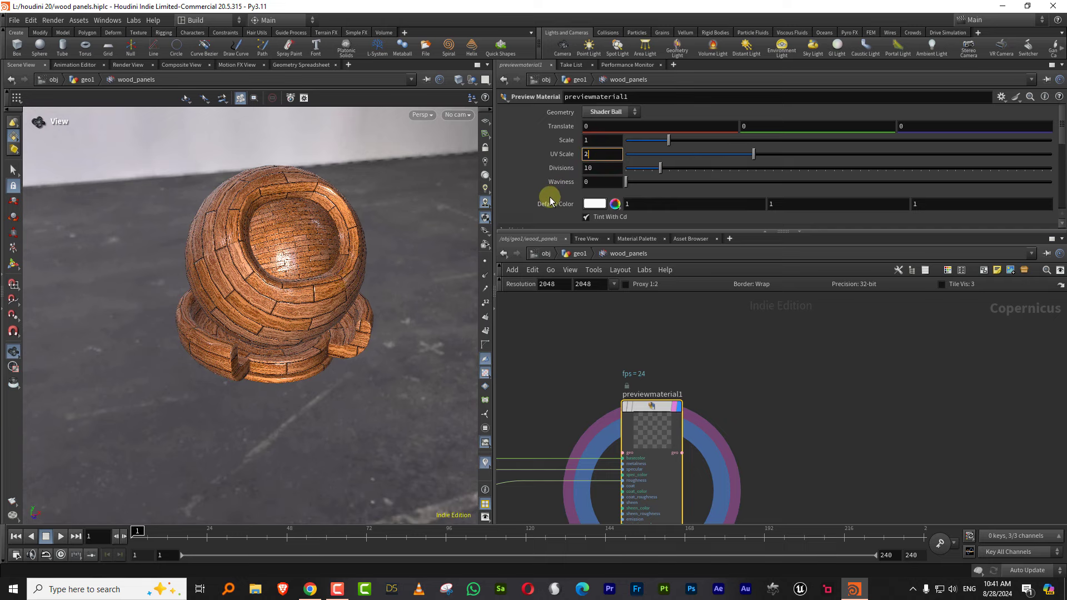
key("Return")
left_click_drag(290, 268, 309, 257)
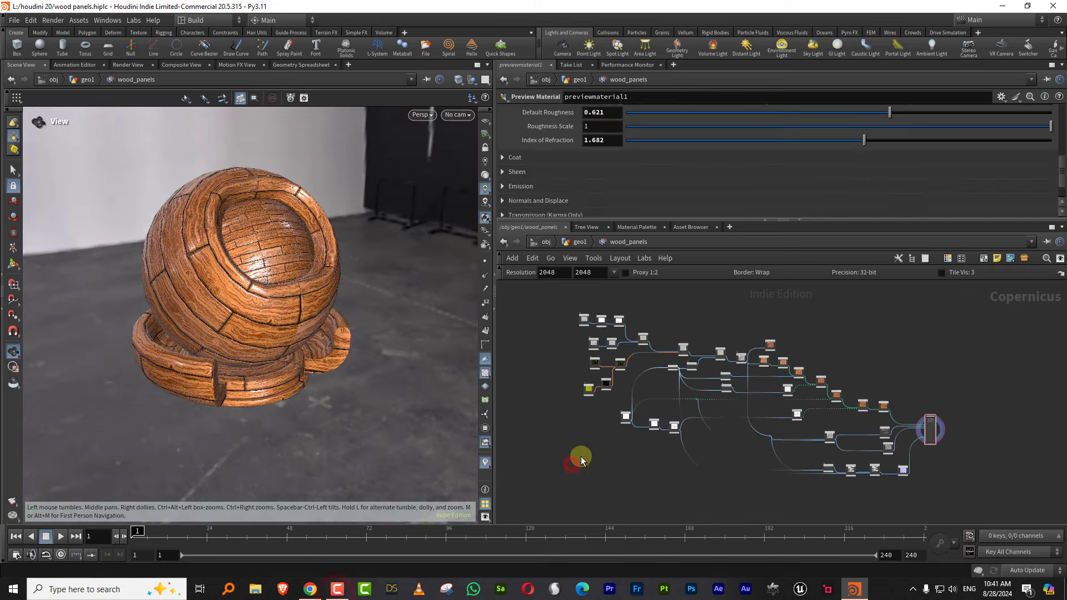